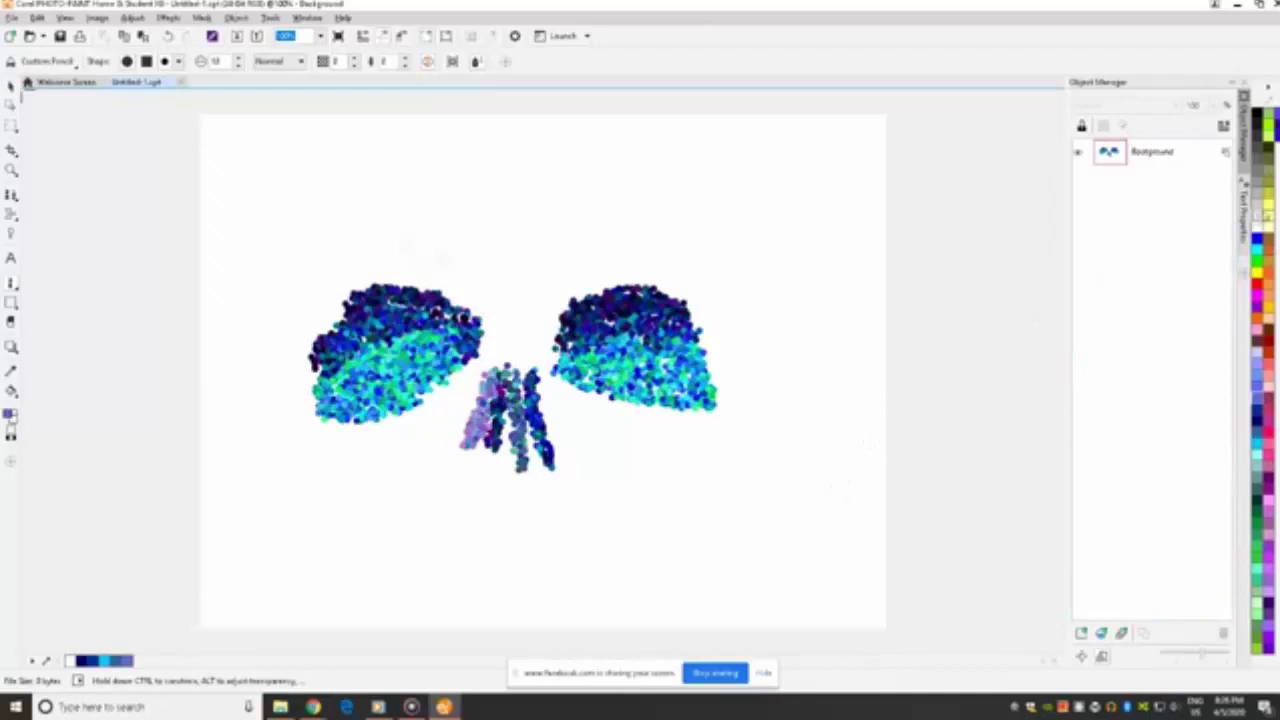
Cut the dotted eye sockets and nose with a rectangular mask and paste them as a new object.
left_click(1268, 206)
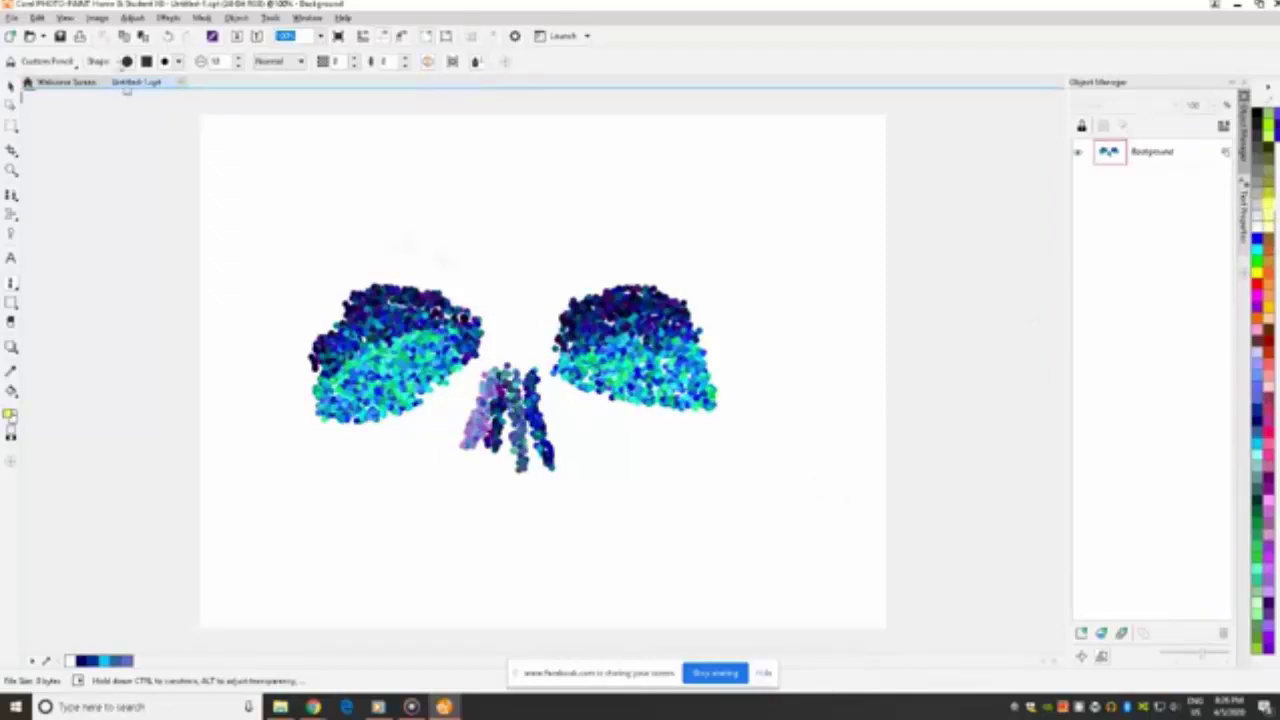
left_click(12, 125)
left_click_drag(277, 226, 735, 494)
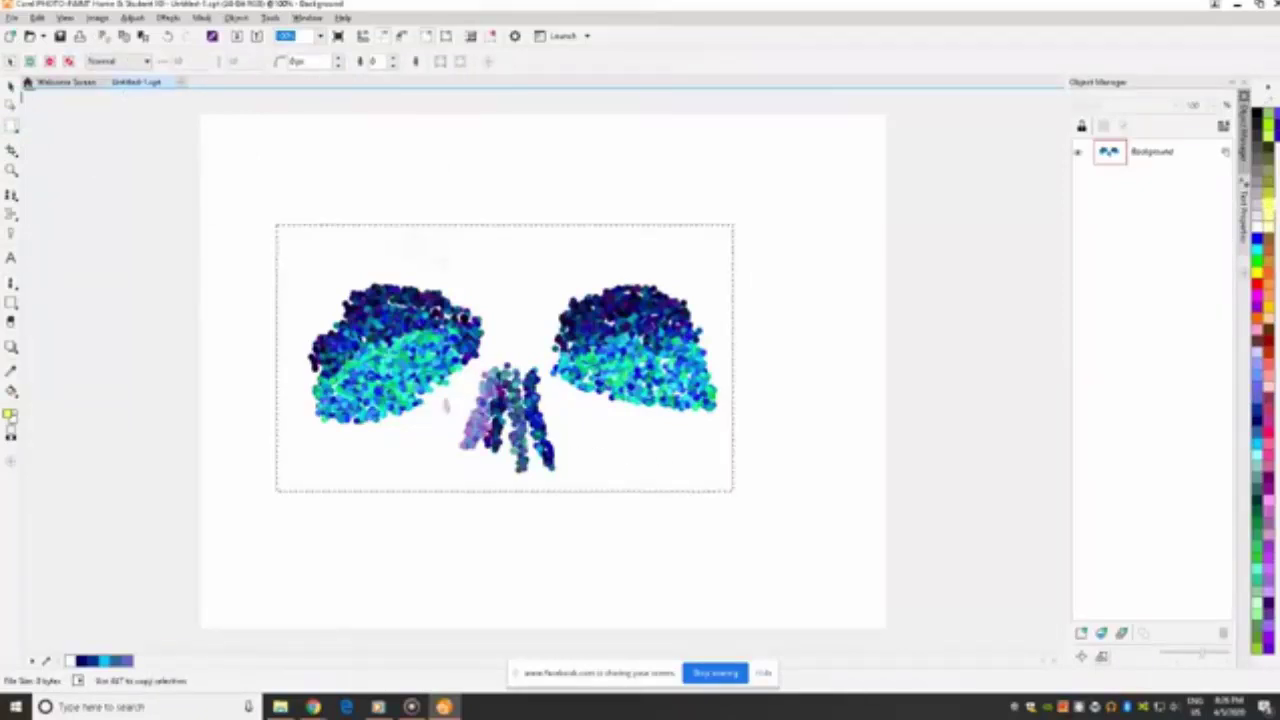
left_click(38, 19)
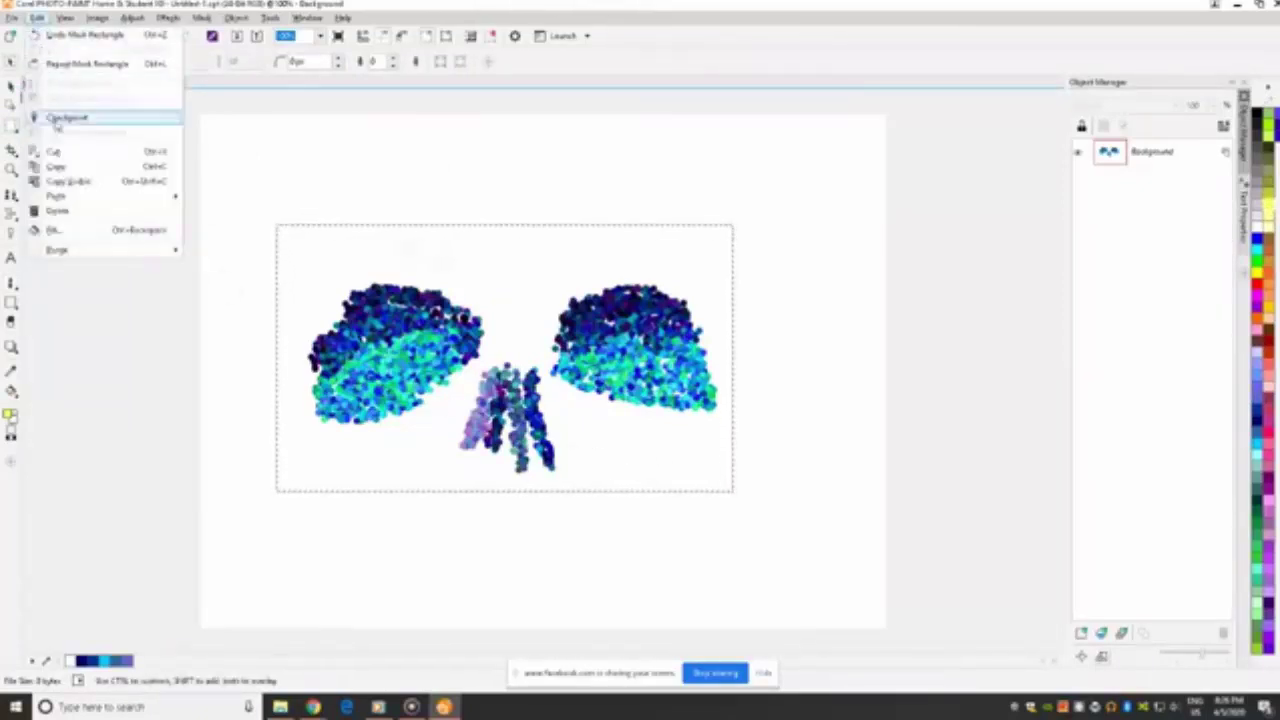
left_click(122, 149)
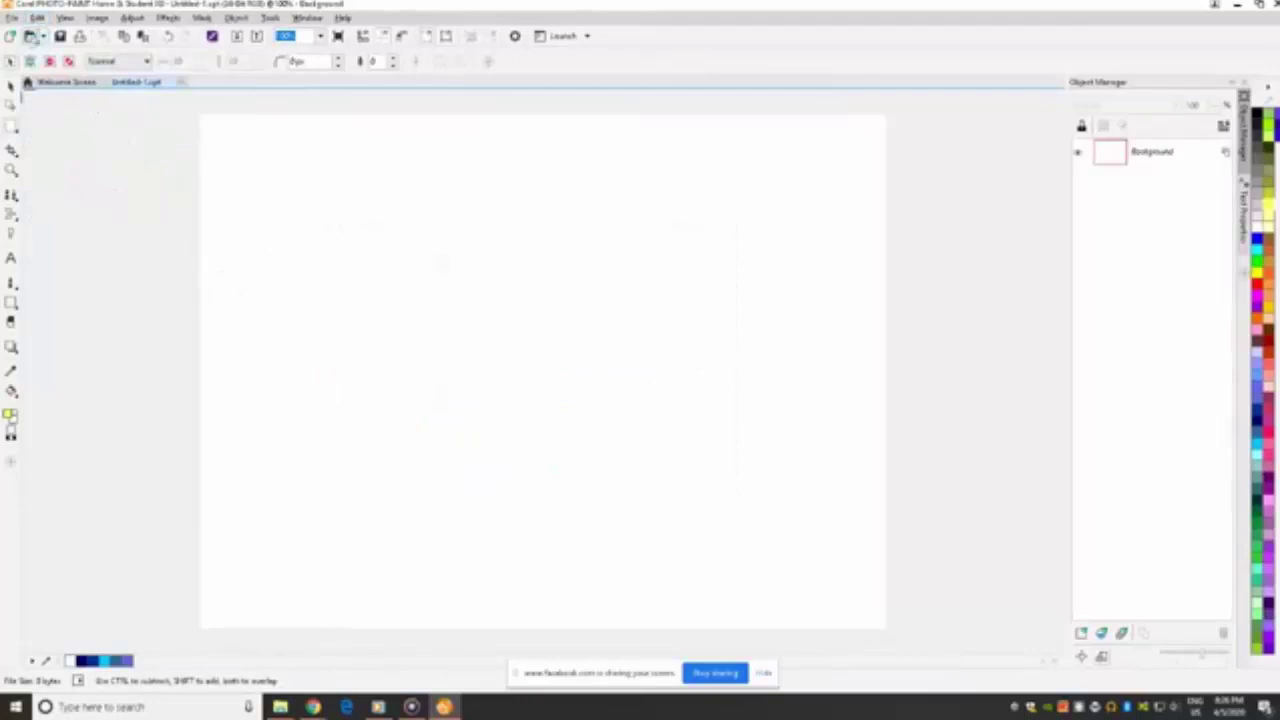
left_click(37, 18)
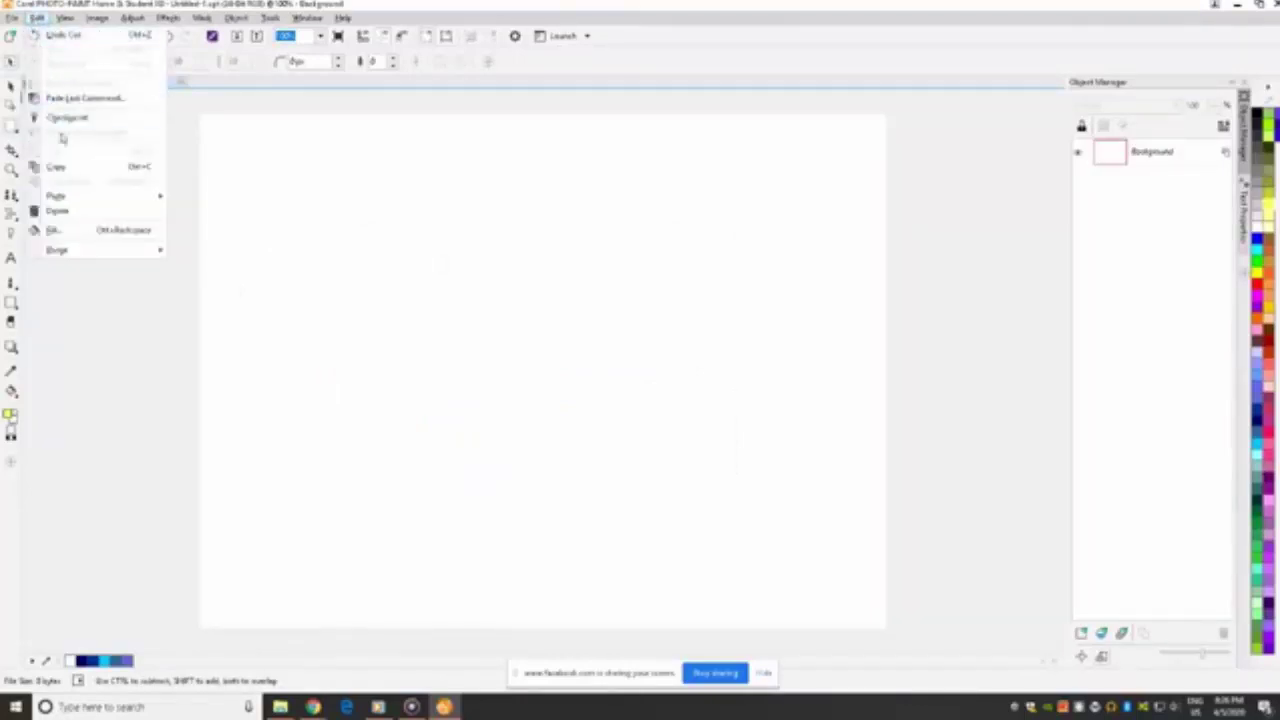
mouse_move(78, 197)
left_click(185, 199)
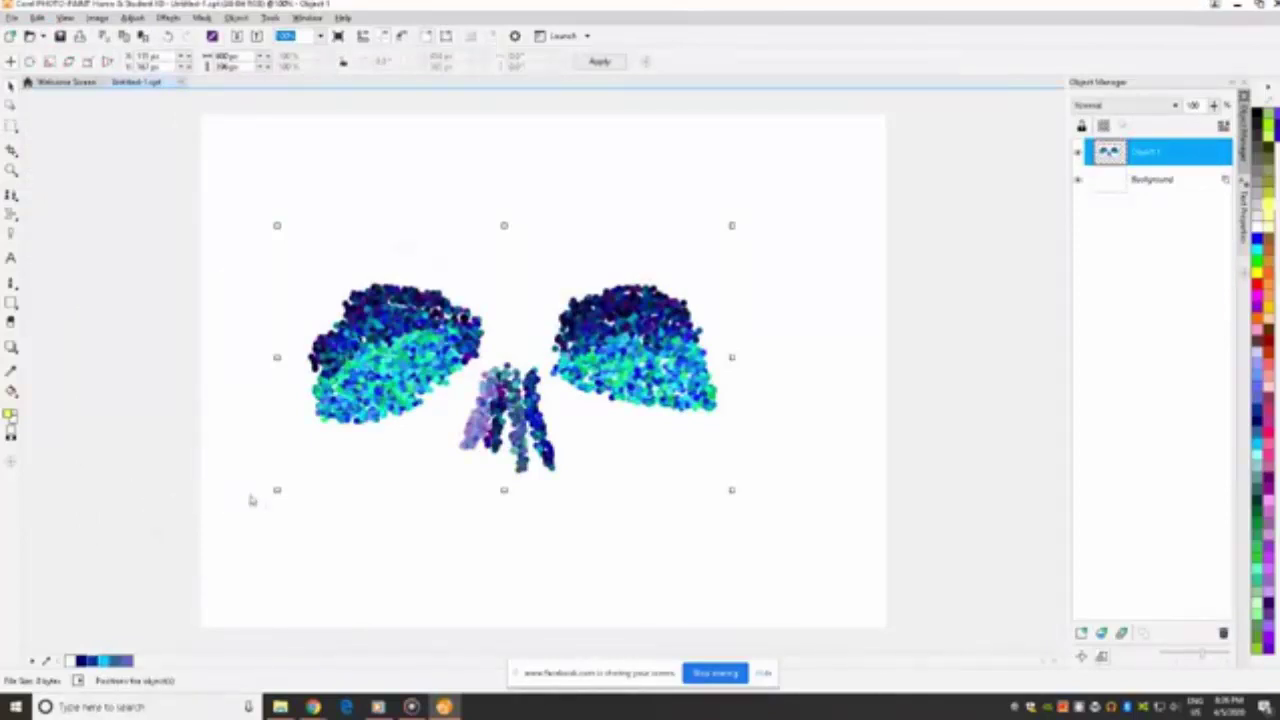
Scale the pasted eyes and nose down, centre them horizontally on the canvas, and combine the object with the background.
left_click_drag(279, 489, 554, 400)
left_click_drag(563, 338, 528, 352)
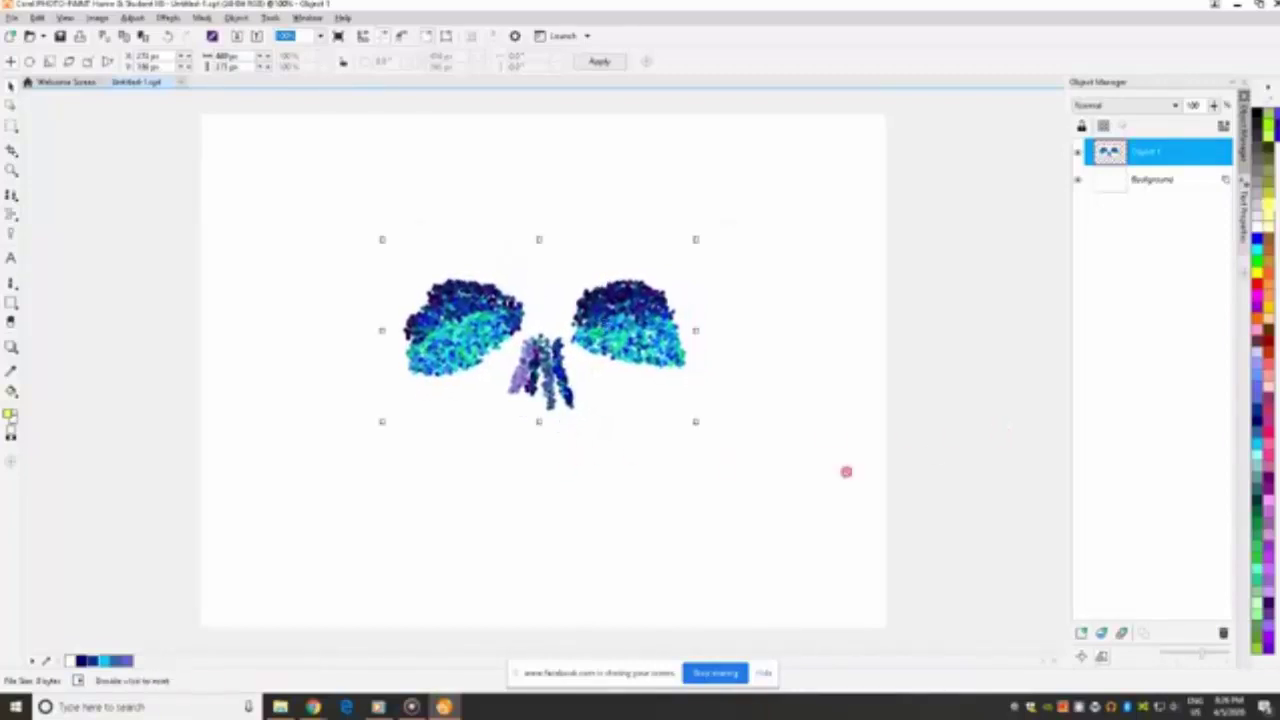
left_click(1258, 285)
left_click(1266, 476)
left_click(236, 18)
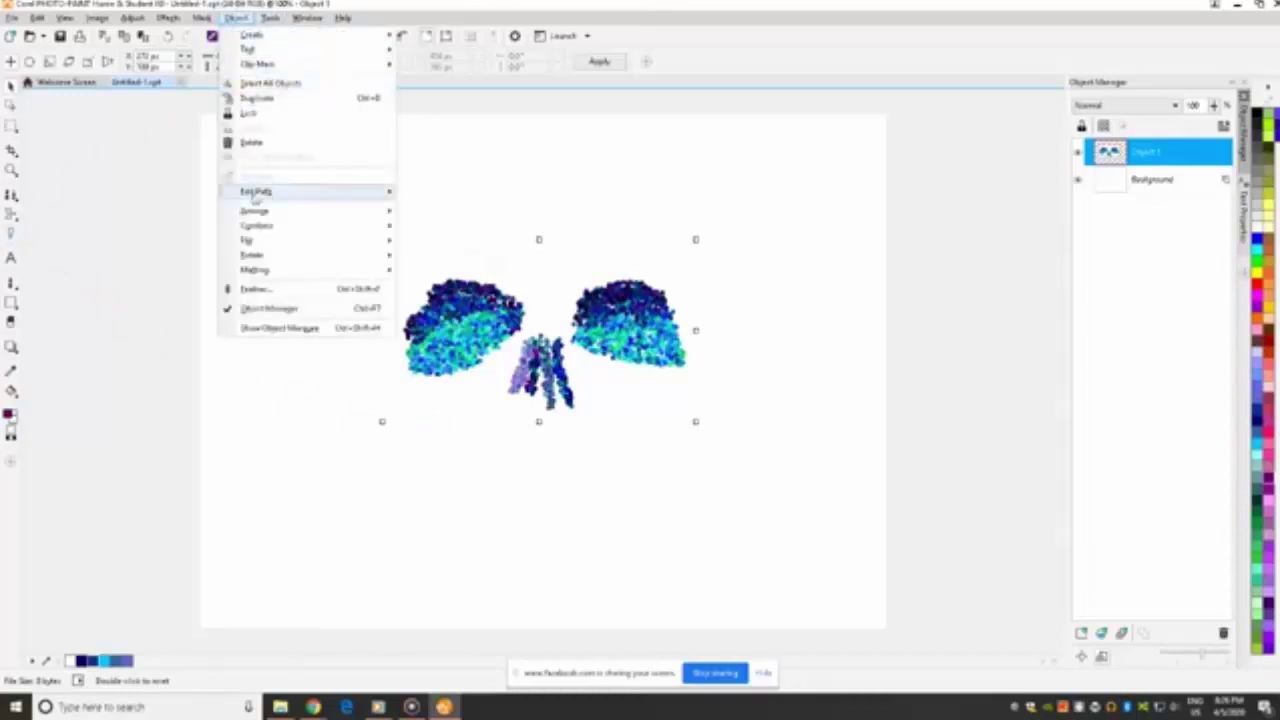
mouse_move(266, 226)
left_click(430, 254)
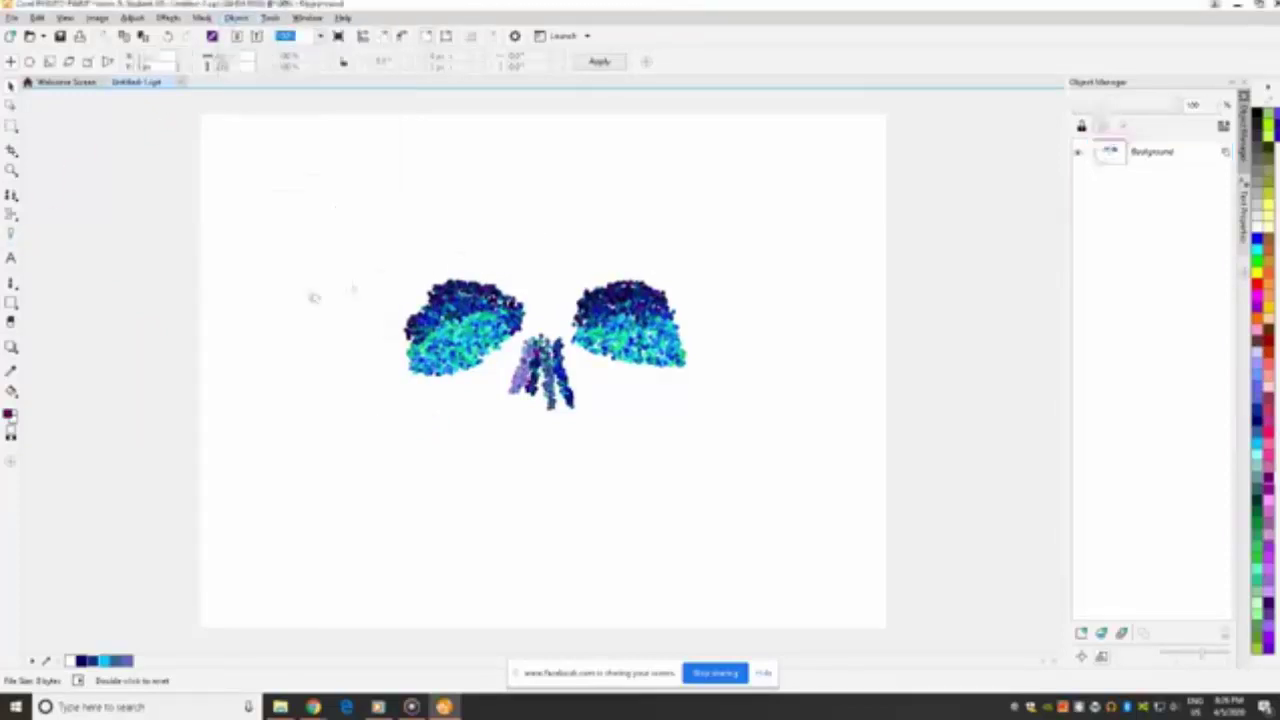
Paint dark purple dotted cheekbones beneath both eye sockets with the Custom Pencil brush.
left_click(12, 284)
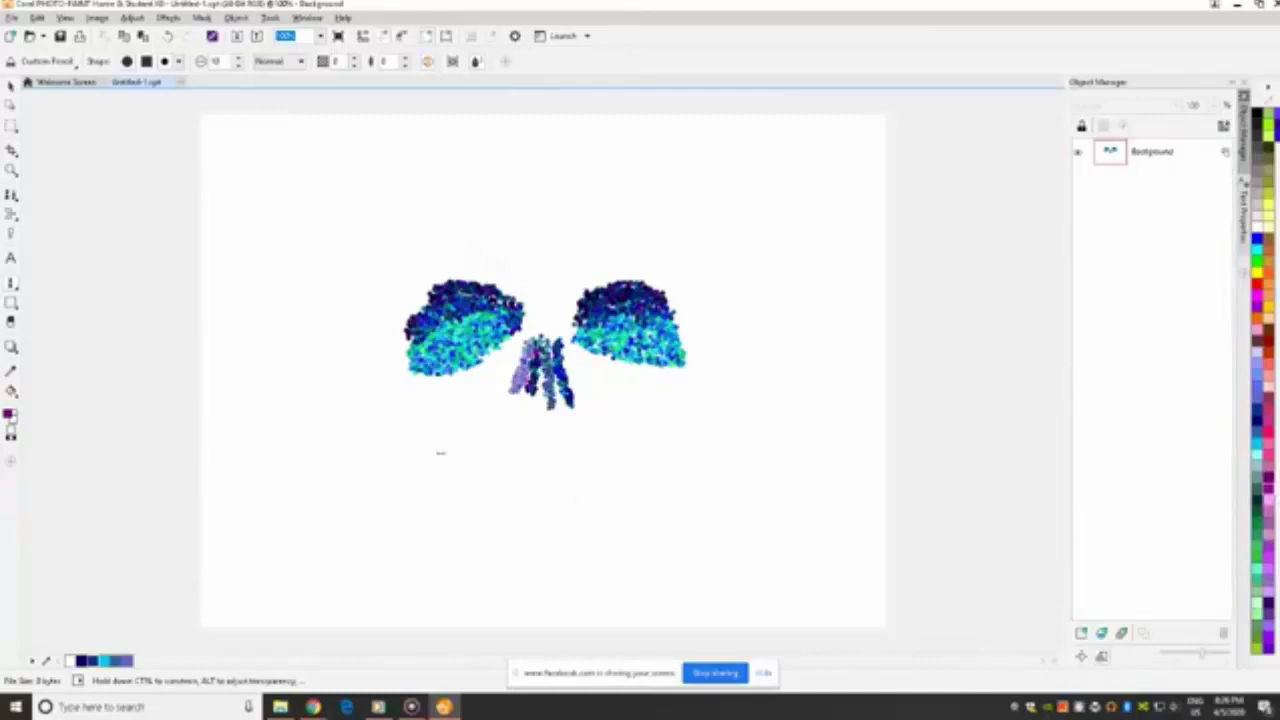
mouse_move(426, 442)
left_mouse_down()
mouse_move(451, 414)
mouse_move(482, 451)
left_mouse_up()
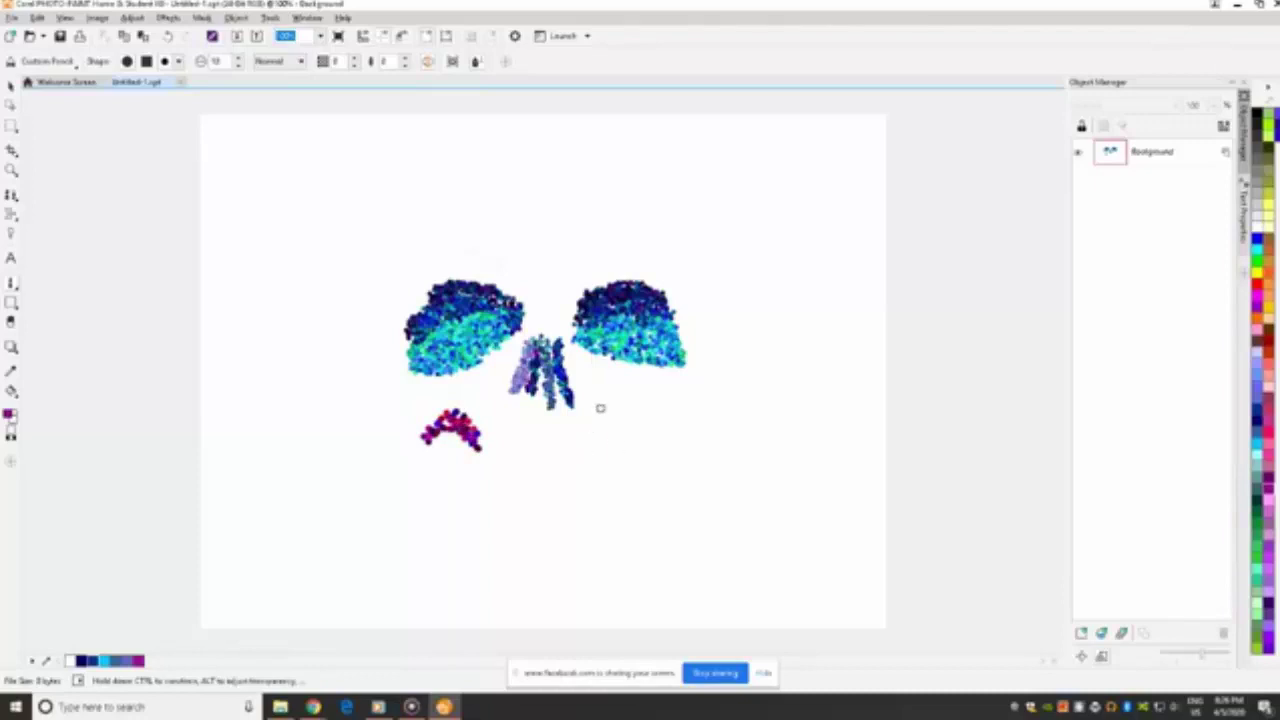
mouse_move(591, 394)
left_mouse_down()
mouse_move(654, 424)
mouse_move(700, 406)
mouse_move(591, 402)
mouse_move(616, 381)
mouse_move(724, 392)
mouse_move(622, 395)
left_mouse_up()
mouse_move(447, 398)
left_mouse_down()
mouse_move(400, 425)
mouse_move(455, 405)
mouse_move(486, 420)
left_mouse_up()
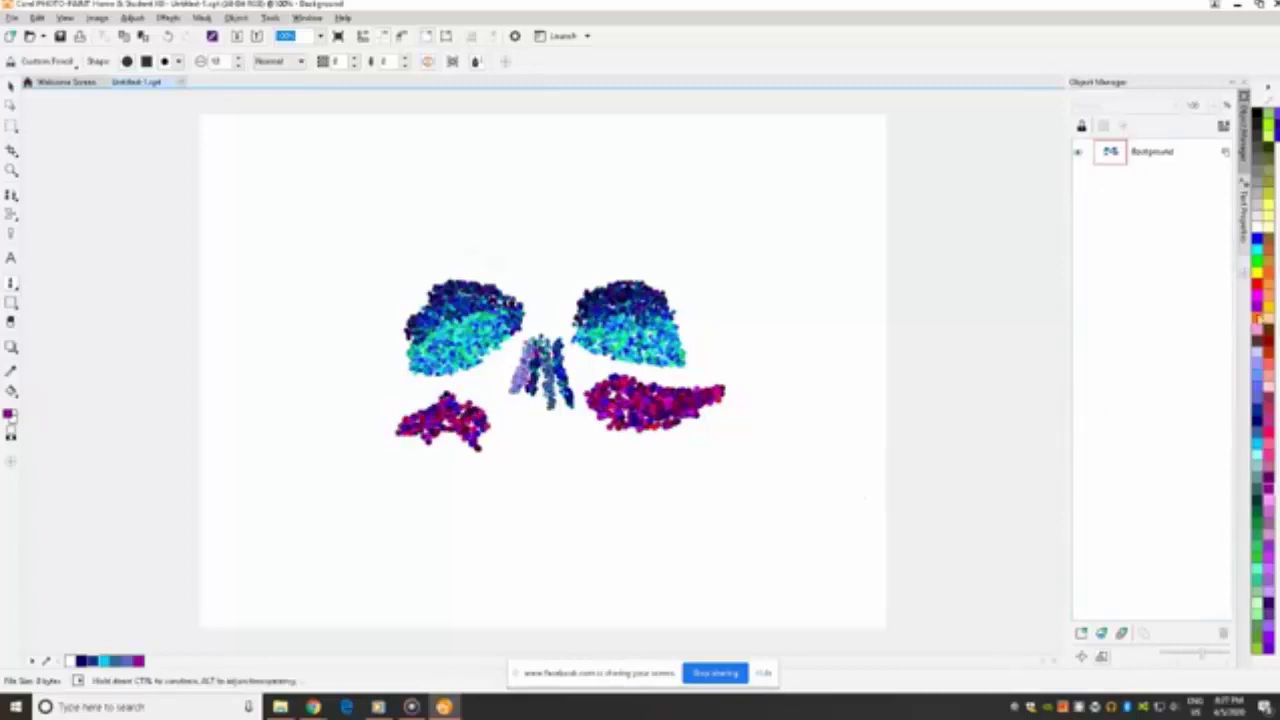
Paint an orange dotted stroke running down from the inner end of each cheekbone.
left_click(1263, 322)
left_click_drag(490, 428, 468, 489)
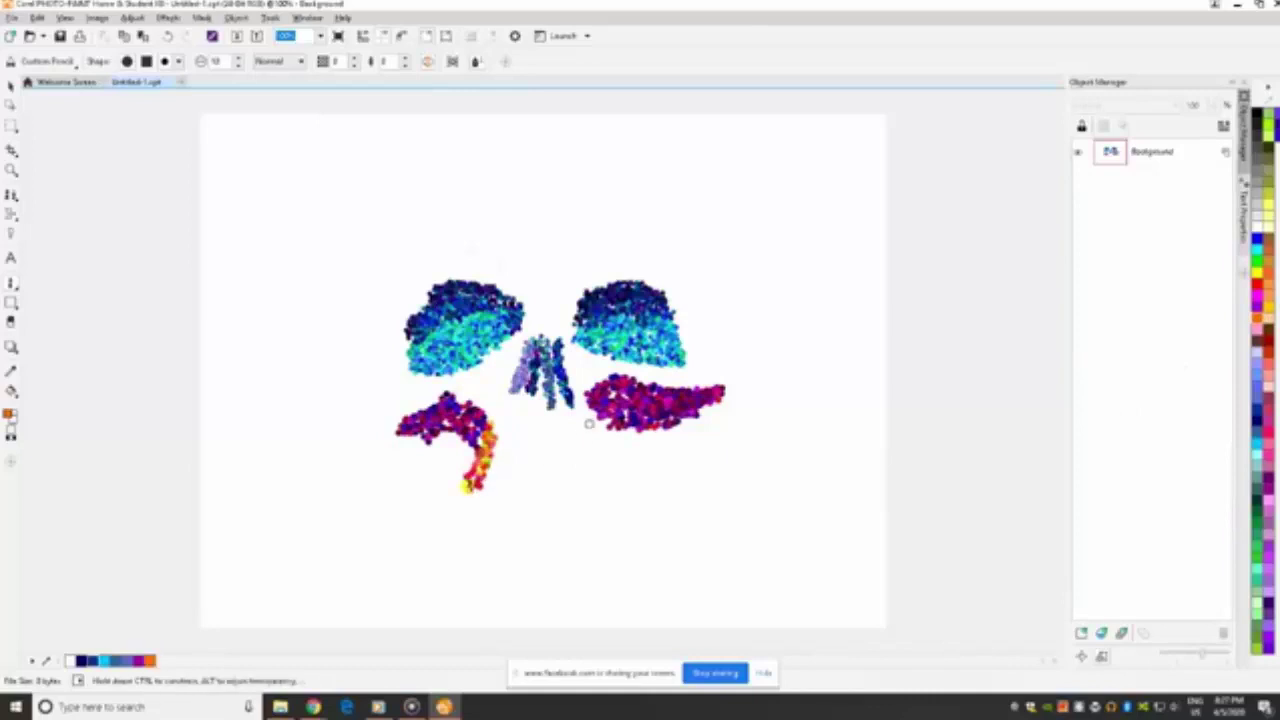
mouse_move(590, 412)
left_mouse_down()
mouse_move(595, 465)
mouse_move(590, 418)
left_mouse_up()
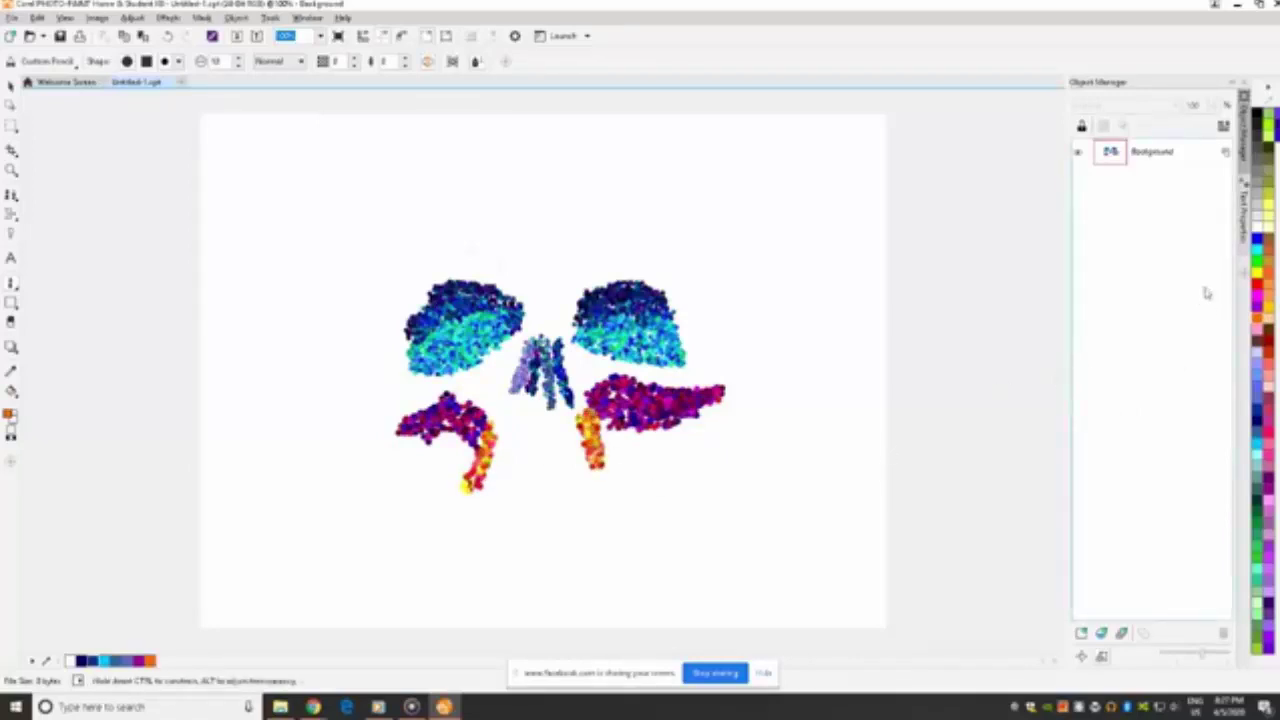
Paint a yellow vertical patch below the nose and red strokes on both sides of it for the upper jaw.
left_click(1258, 274)
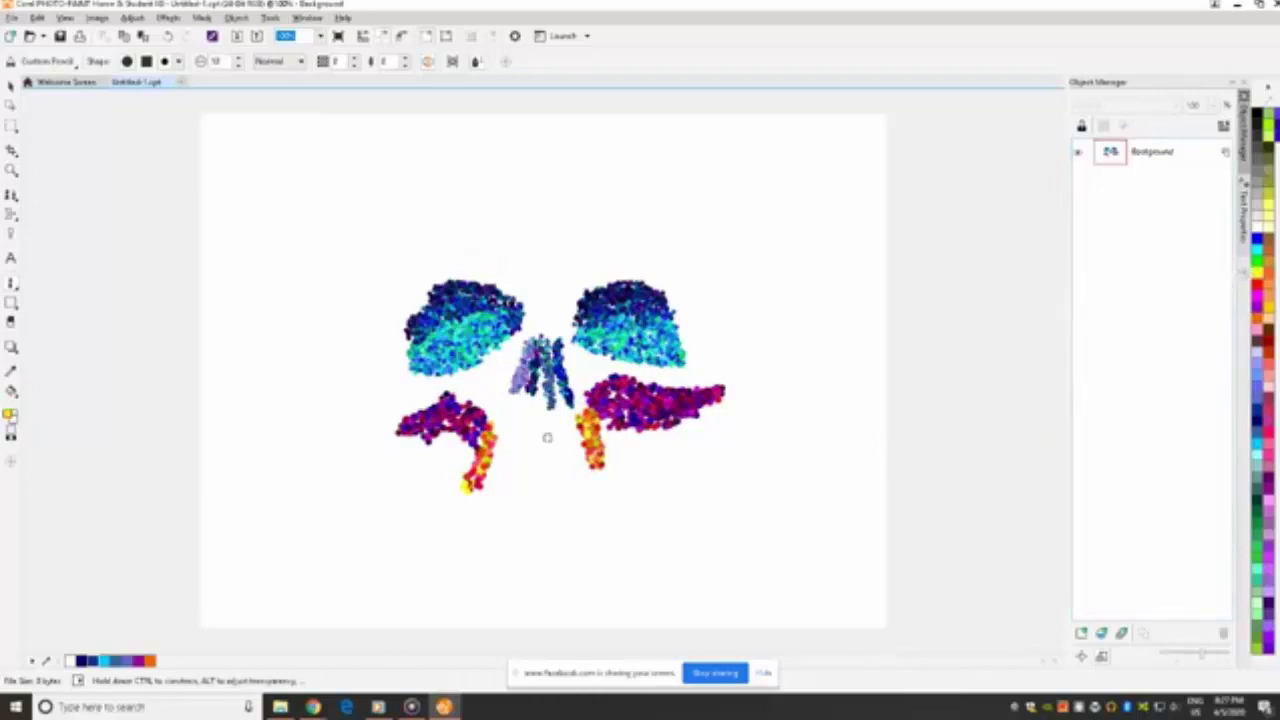
mouse_move(566, 429)
left_mouse_down()
mouse_move(573, 524)
mouse_move(588, 445)
mouse_move(550, 440)
mouse_move(550, 505)
mouse_move(563, 553)
mouse_move(580, 548)
left_mouse_up()
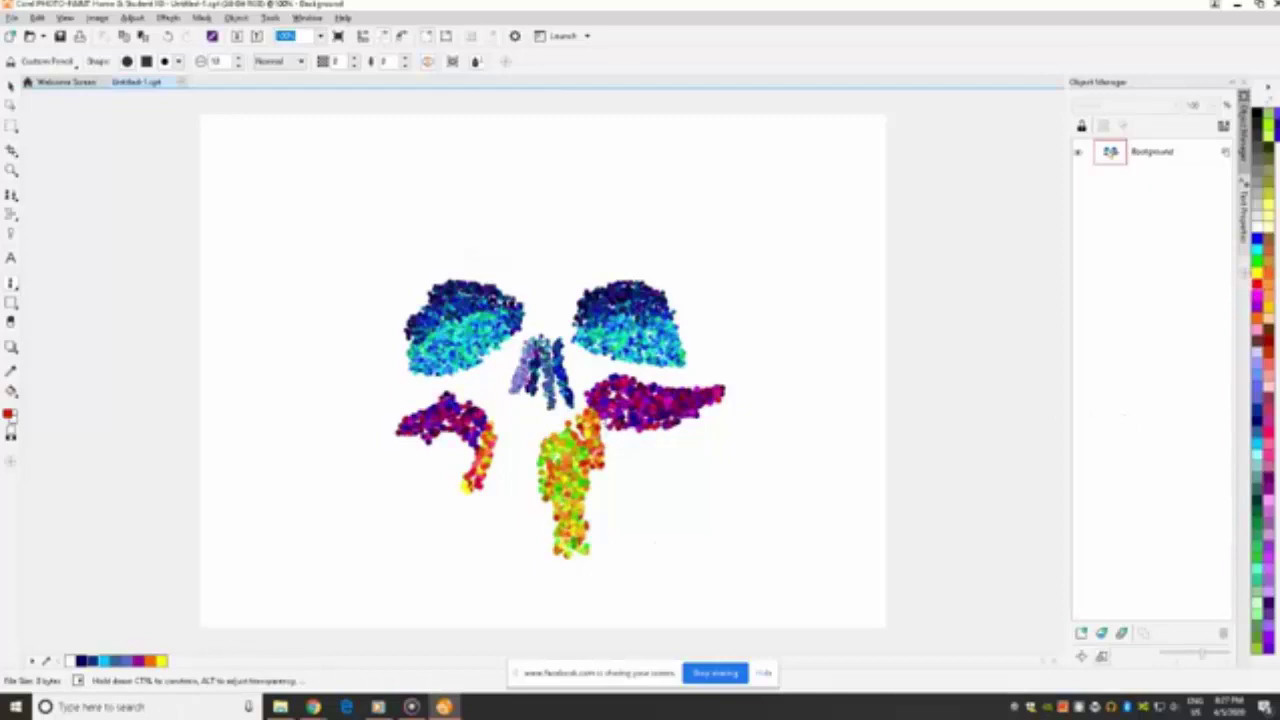
mouse_move(598, 422)
left_mouse_down()
mouse_move(597, 480)
mouse_move(624, 505)
left_mouse_up()
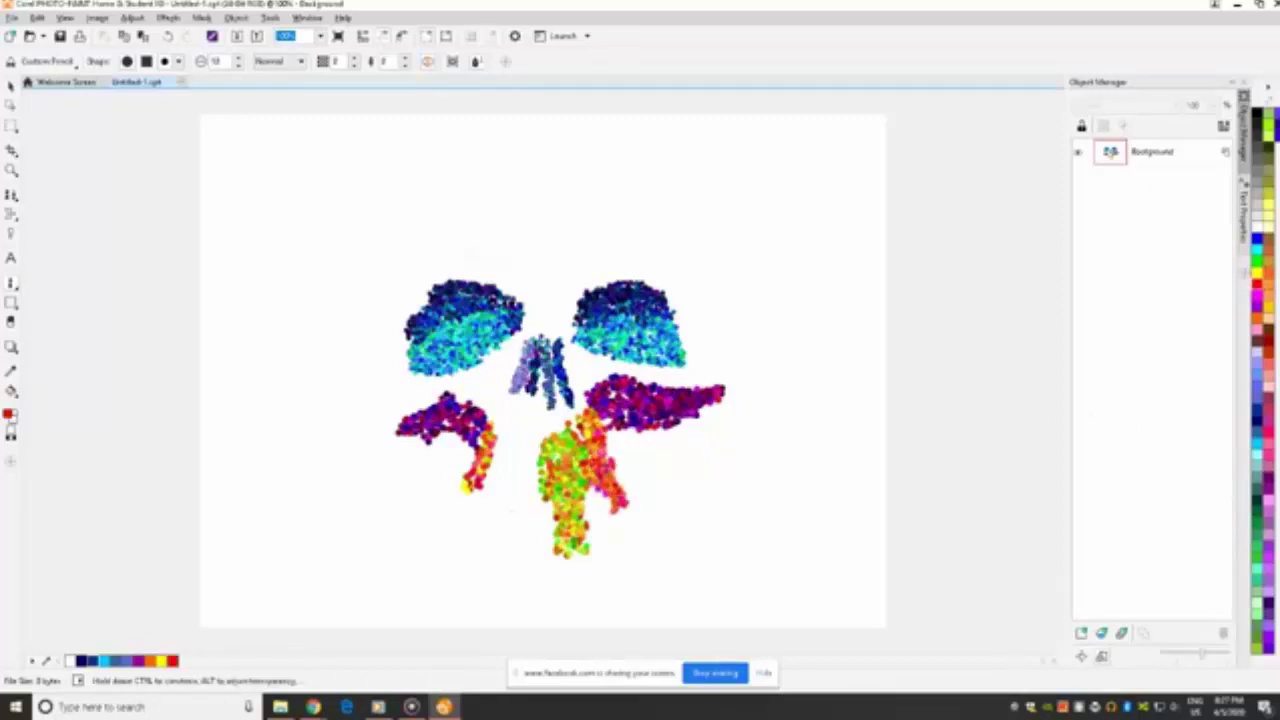
mouse_move(538, 413)
left_mouse_down()
mouse_move(490, 500)
mouse_move(522, 480)
mouse_move(525, 460)
left_mouse_up()
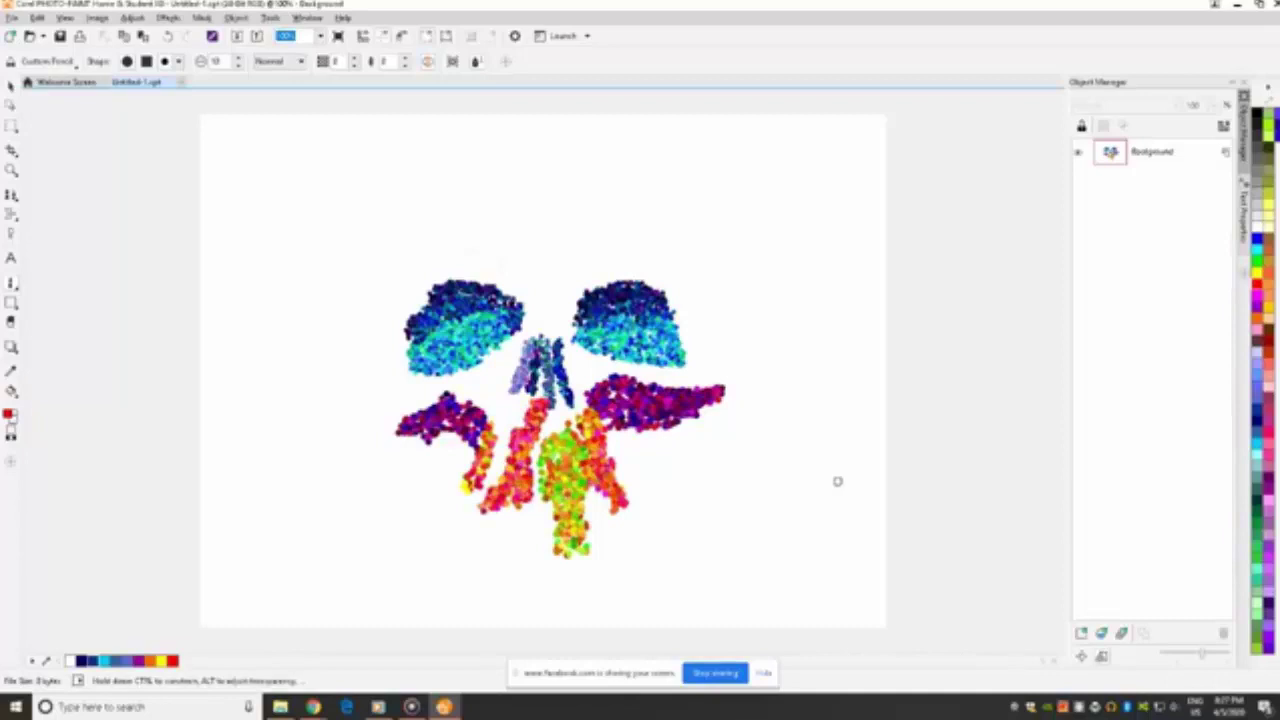
Fill out the jaw with more orange and red-orange dotted strokes along its sides and lower edge.
left_click(1258, 280)
mouse_move(498, 427)
left_mouse_down()
mouse_move(470, 484)
mouse_move(485, 534)
mouse_move(541, 509)
mouse_move(538, 521)
mouse_move(600, 533)
mouse_move(600, 499)
mouse_move(602, 518)
mouse_move(602, 503)
mouse_move(590, 506)
mouse_move(622, 530)
left_mouse_up()
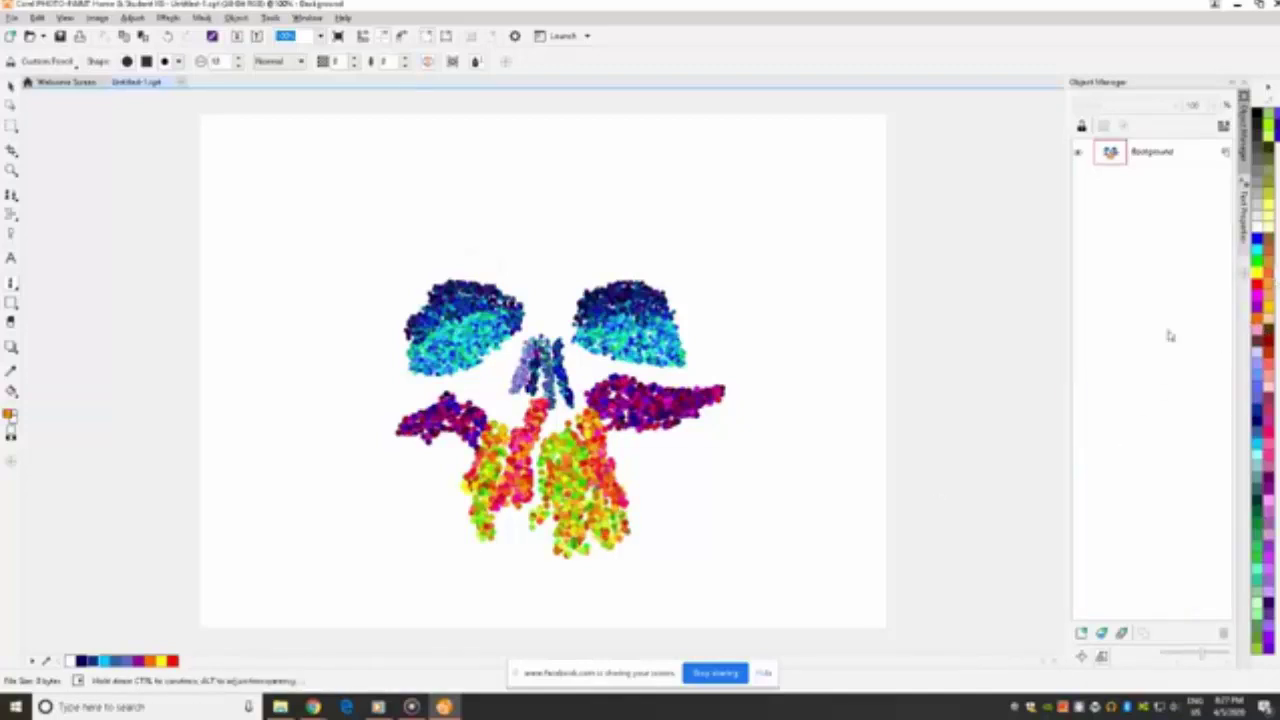
mouse_move(538, 528)
left_mouse_down()
mouse_move(545, 560)
mouse_move(525, 565)
mouse_move(513, 512)
mouse_move(500, 555)
mouse_move(497, 525)
left_mouse_up()
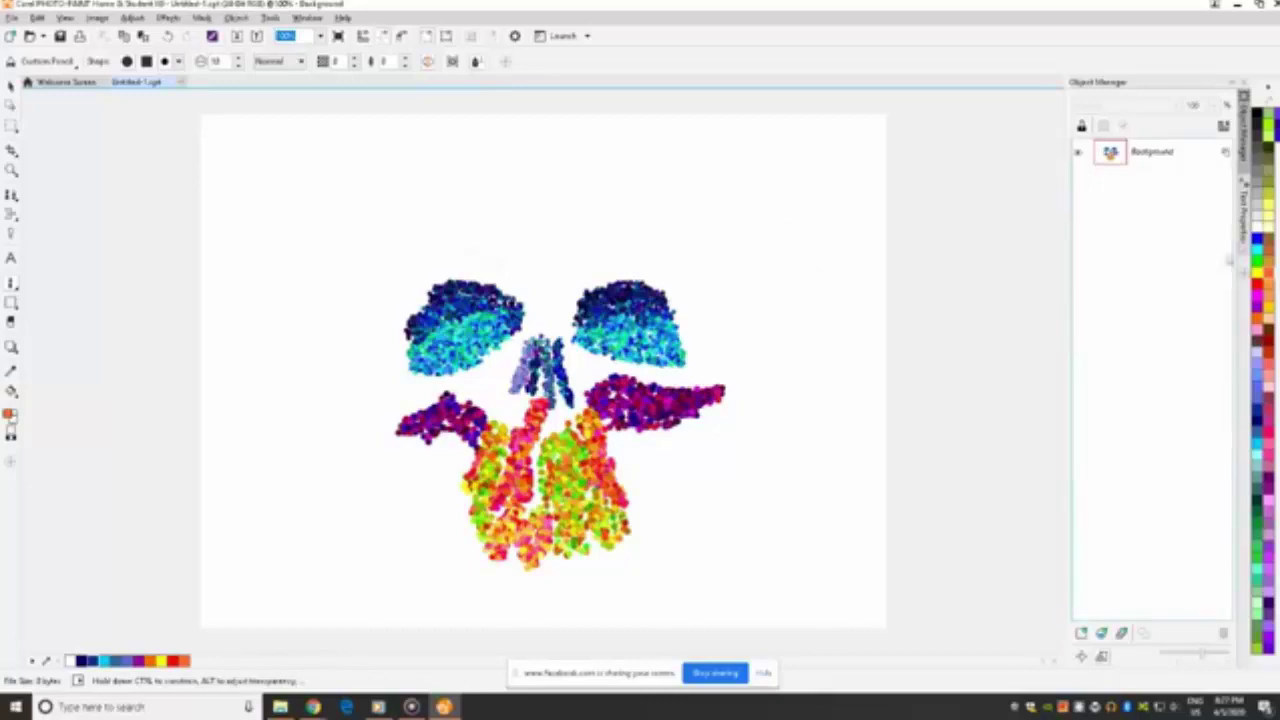
Paint the rounded cranium outline in pale yellow dots from one cheekbone over to the other.
left_click(1268, 208)
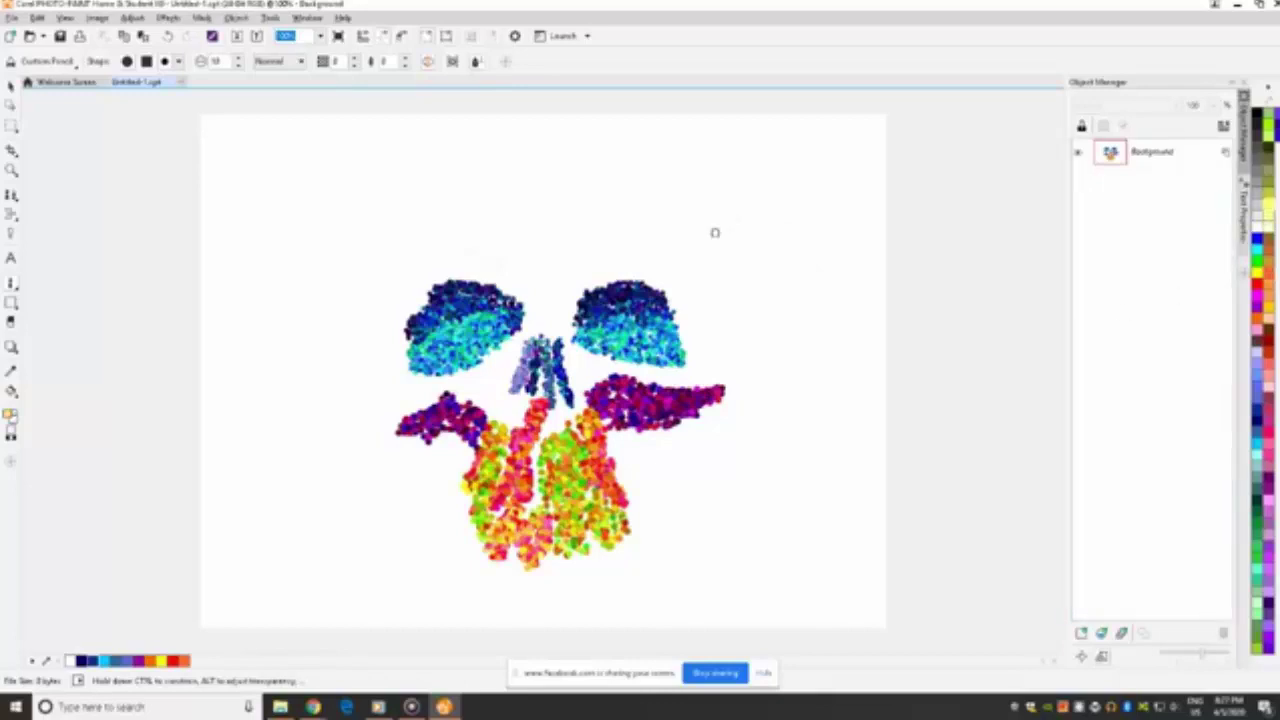
mouse_move(724, 243)
left_mouse_down()
mouse_move(604, 148)
mouse_move(538, 137)
mouse_move(434, 158)
mouse_move(379, 209)
mouse_move(355, 270)
mouse_move(355, 356)
mouse_move(393, 426)
left_mouse_up()
mouse_move(720, 236)
left_mouse_down()
mouse_move(734, 332)
mouse_move(712, 396)
left_mouse_up()
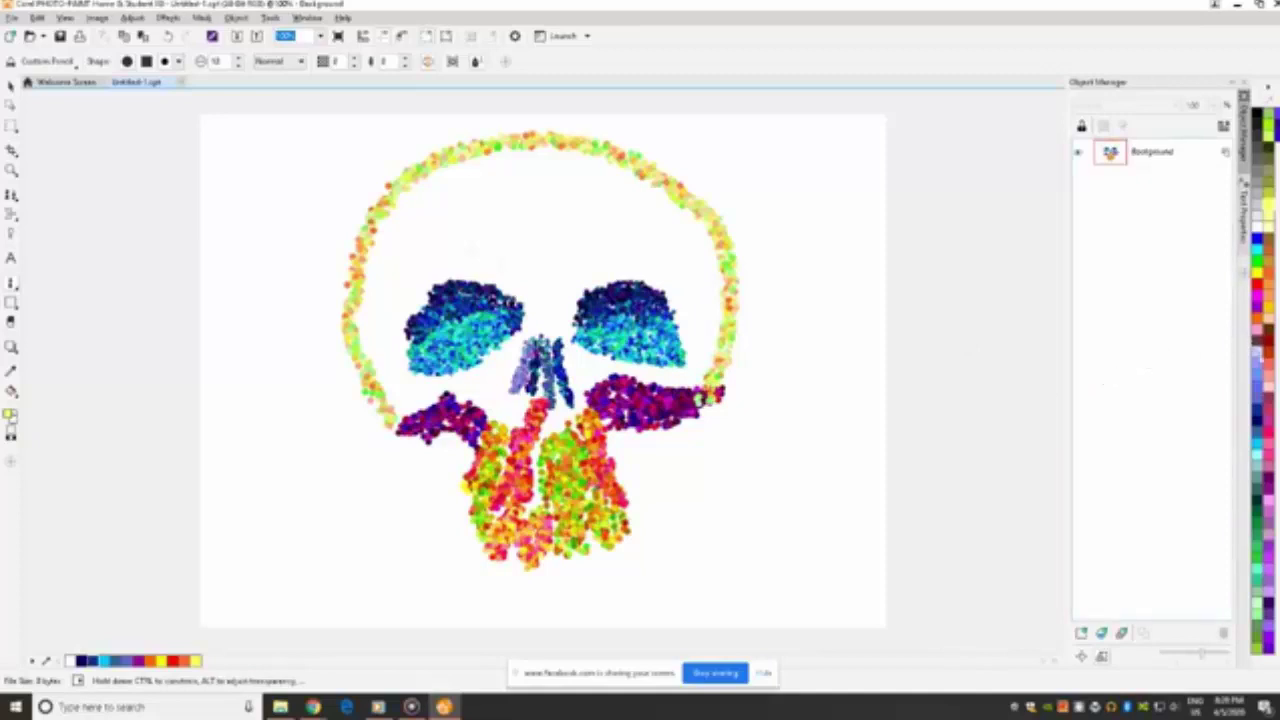
Add brick-red shading along the left temple, inside the upper right of the cranium, and beneath the right eye.
left_click(1268, 352)
mouse_move(362, 290)
left_mouse_down()
mouse_move(404, 212)
mouse_move(358, 302)
mouse_move(365, 316)
left_mouse_up()
mouse_move(620, 171)
left_mouse_down()
mouse_move(636, 172)
mouse_move(644, 205)
mouse_move(648, 190)
left_mouse_up()
mouse_move(688, 386)
left_mouse_down()
mouse_move(578, 366)
mouse_move(652, 382)
left_mouse_up()
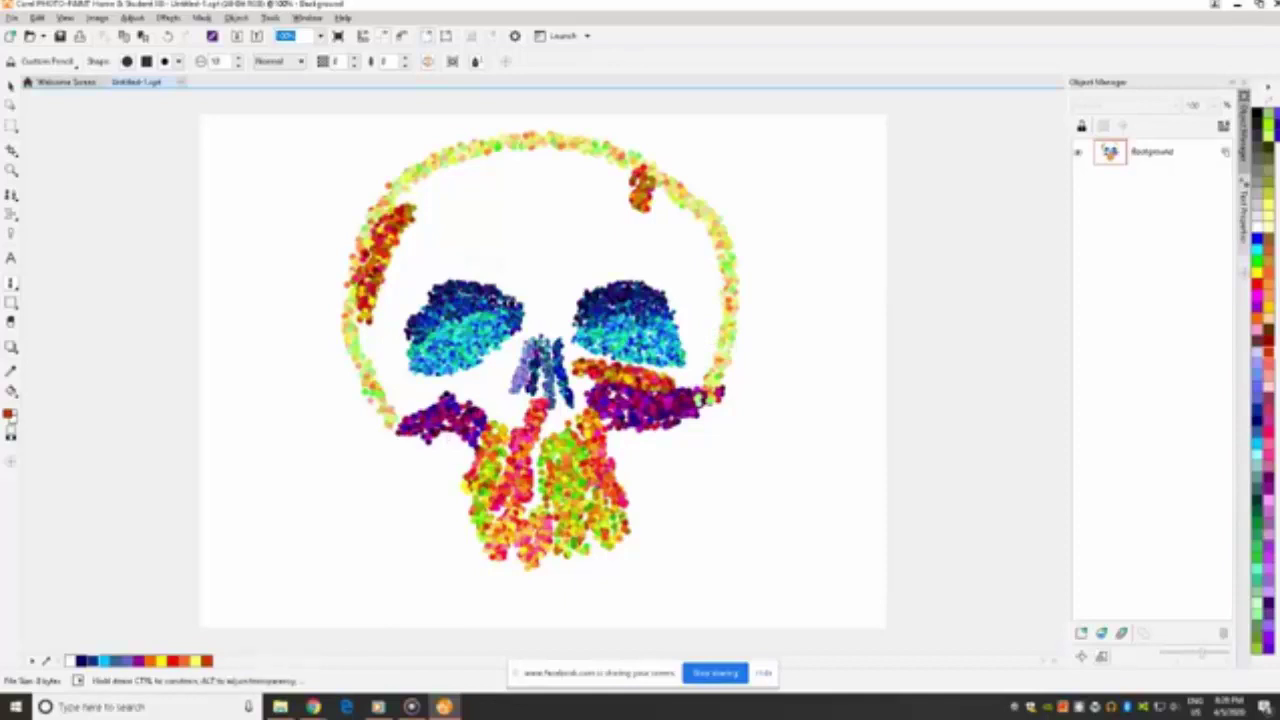
Paint golden-yellow dots beneath both eyes, along the inner top of the cranium, around the nose, and over the jaw gaps.
left_click(1270, 310)
mouse_move(528, 322)
left_mouse_down()
mouse_move(472, 380)
mouse_move(432, 378)
mouse_move(490, 386)
mouse_move(514, 360)
mouse_move(466, 398)
left_mouse_up()
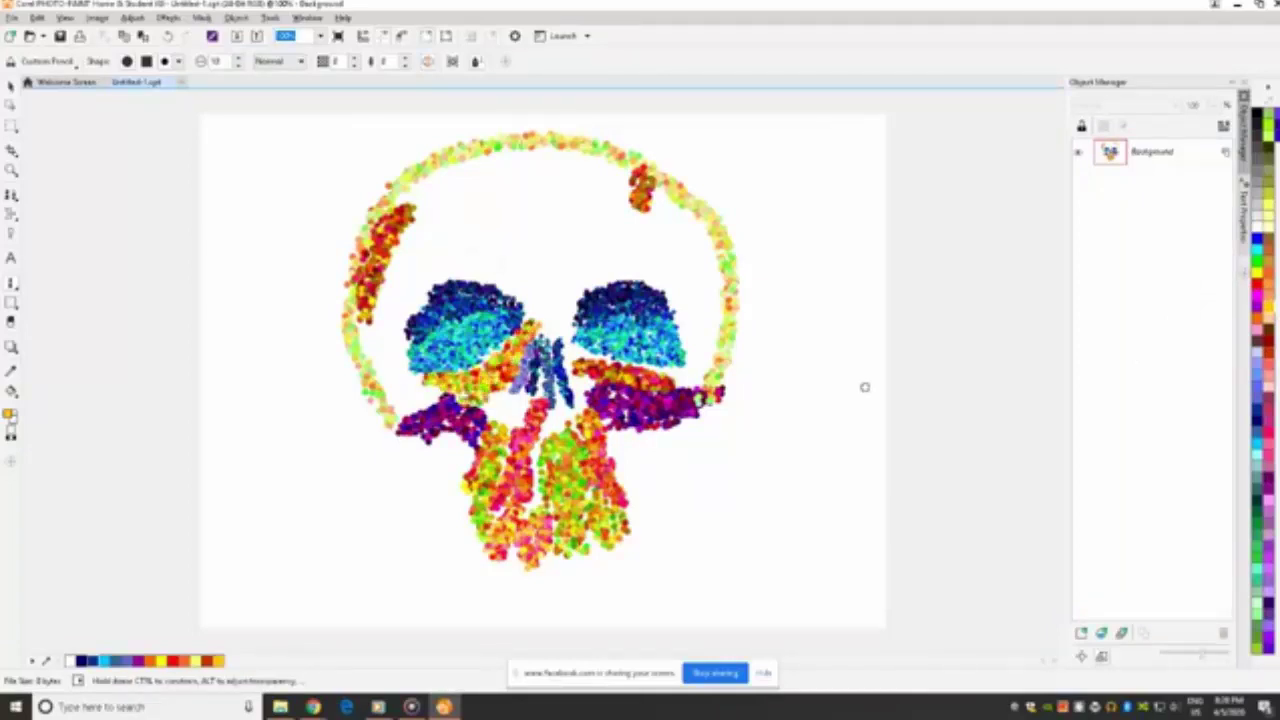
left_click_drag(572, 338, 670, 376)
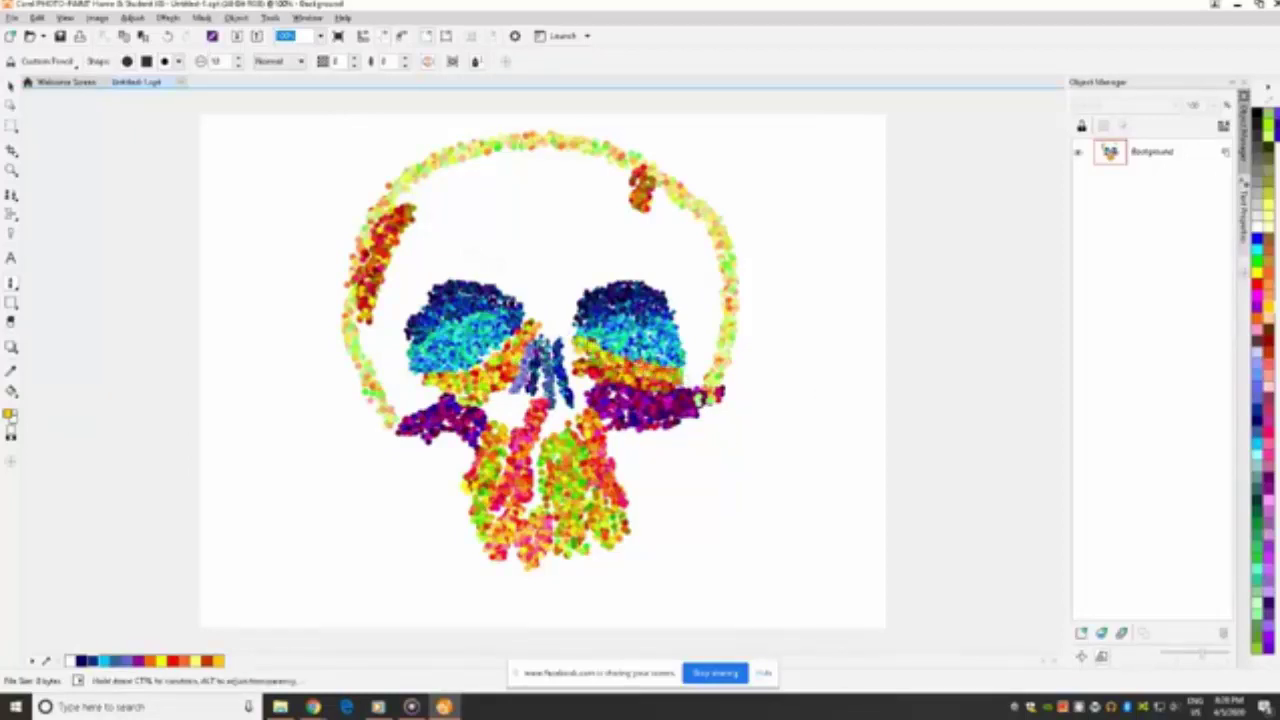
mouse_move(624, 170)
left_mouse_down()
mouse_move(556, 150)
mouse_move(450, 178)
mouse_move(556, 150)
left_mouse_up()
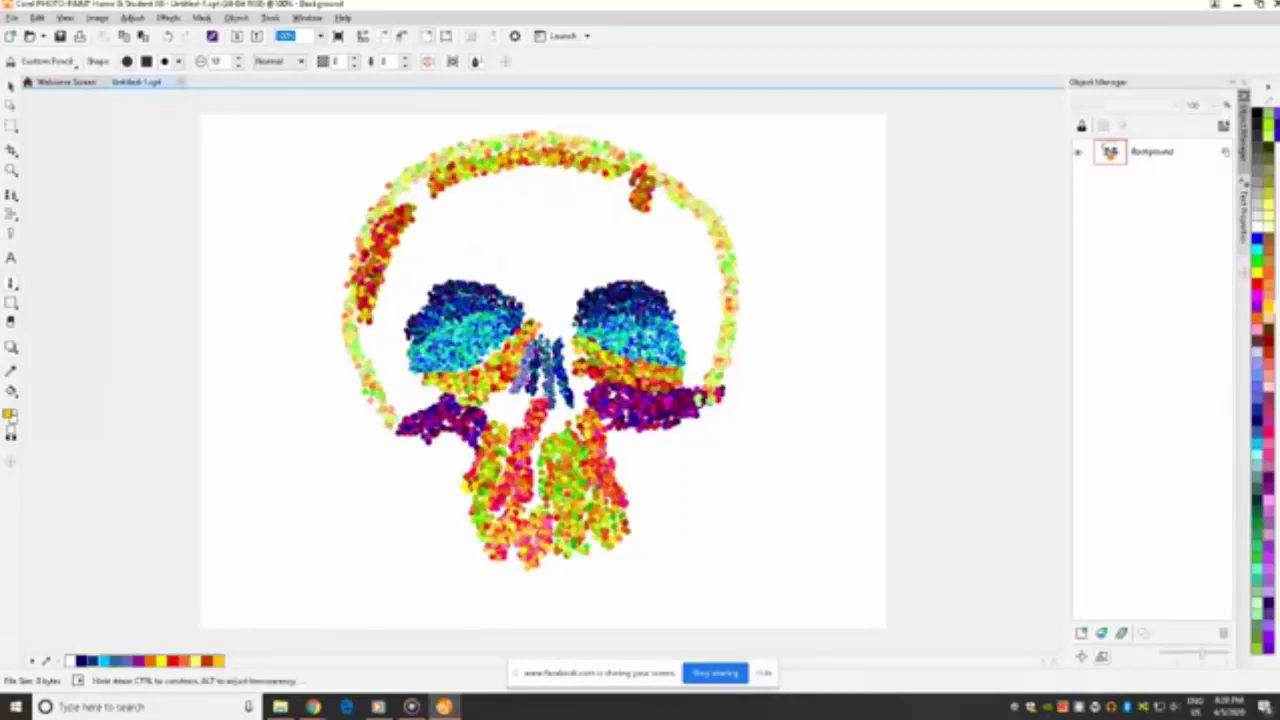
mouse_move(538, 508)
left_mouse_down()
mouse_move(528, 404)
mouse_move(520, 420)
mouse_move(498, 406)
mouse_move(560, 420)
mouse_move(575, 400)
mouse_move(577, 338)
mouse_move(566, 286)
mouse_move(538, 330)
mouse_move(518, 292)
mouse_move(548, 280)
mouse_move(558, 340)
left_mouse_up()
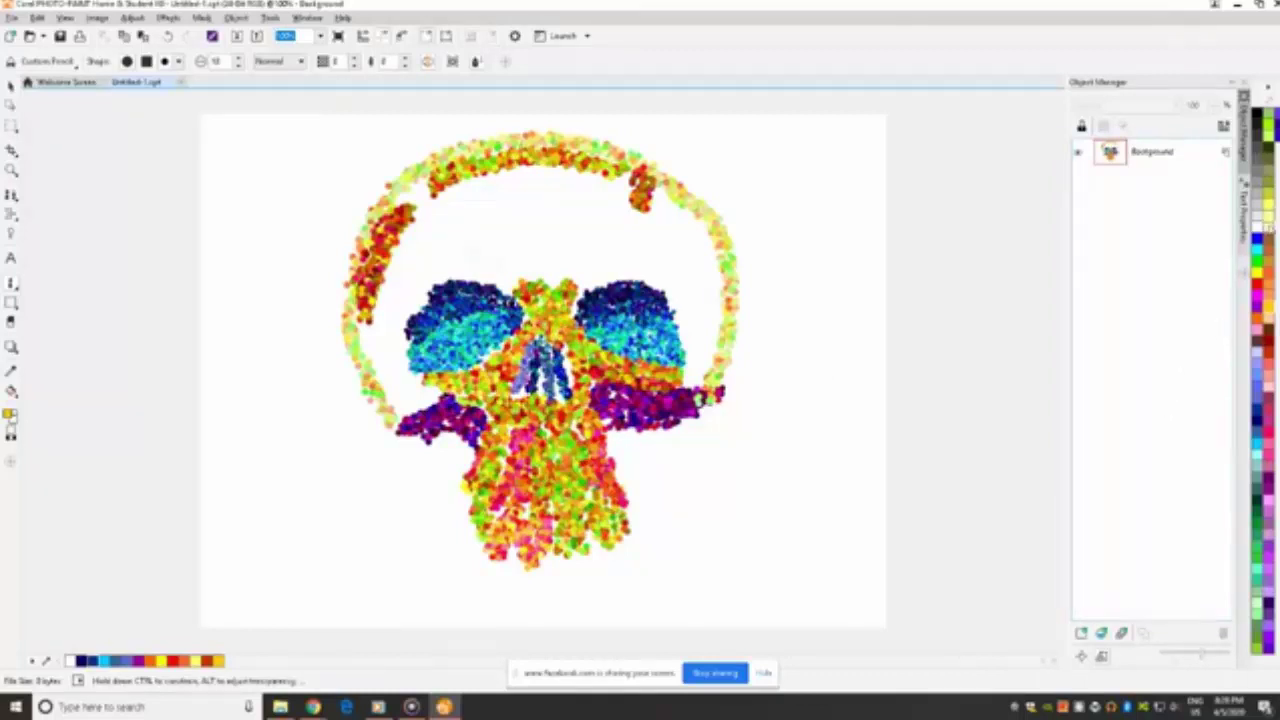
Paint the middle of the forehead pale yellow and the brow areas on both sides of it salmon.
mouse_move(542, 272)
left_mouse_down()
mouse_move(532, 207)
mouse_move(530, 265)
mouse_move(501, 214)
mouse_move(533, 268)
mouse_move(510, 248)
mouse_move(571, 238)
mouse_move(566, 261)
mouse_move(568, 233)
mouse_move(556, 277)
mouse_move(596, 205)
mouse_move(561, 232)
mouse_move(530, 214)
left_mouse_up()
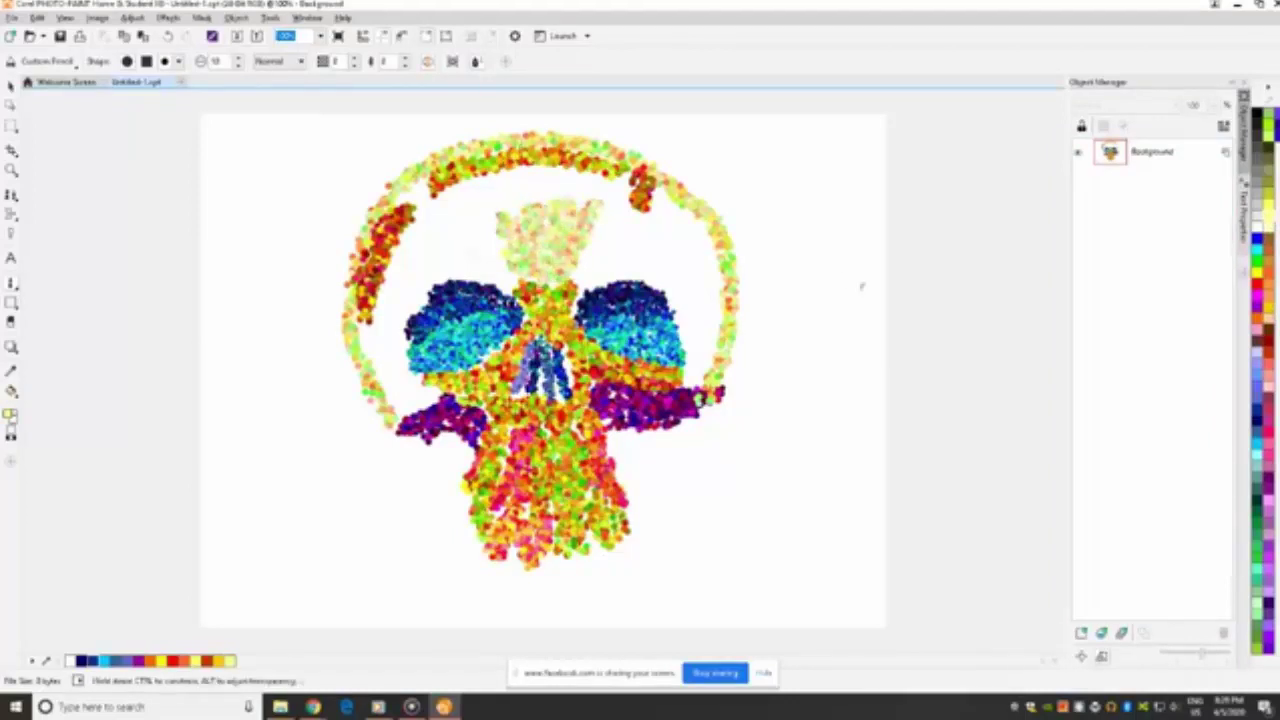
left_click(1270, 296)
mouse_move(644, 237)
left_mouse_down()
mouse_move(586, 270)
mouse_move(606, 200)
mouse_move(577, 290)
mouse_move(626, 258)
mouse_move(640, 292)
mouse_move(646, 254)
left_mouse_up()
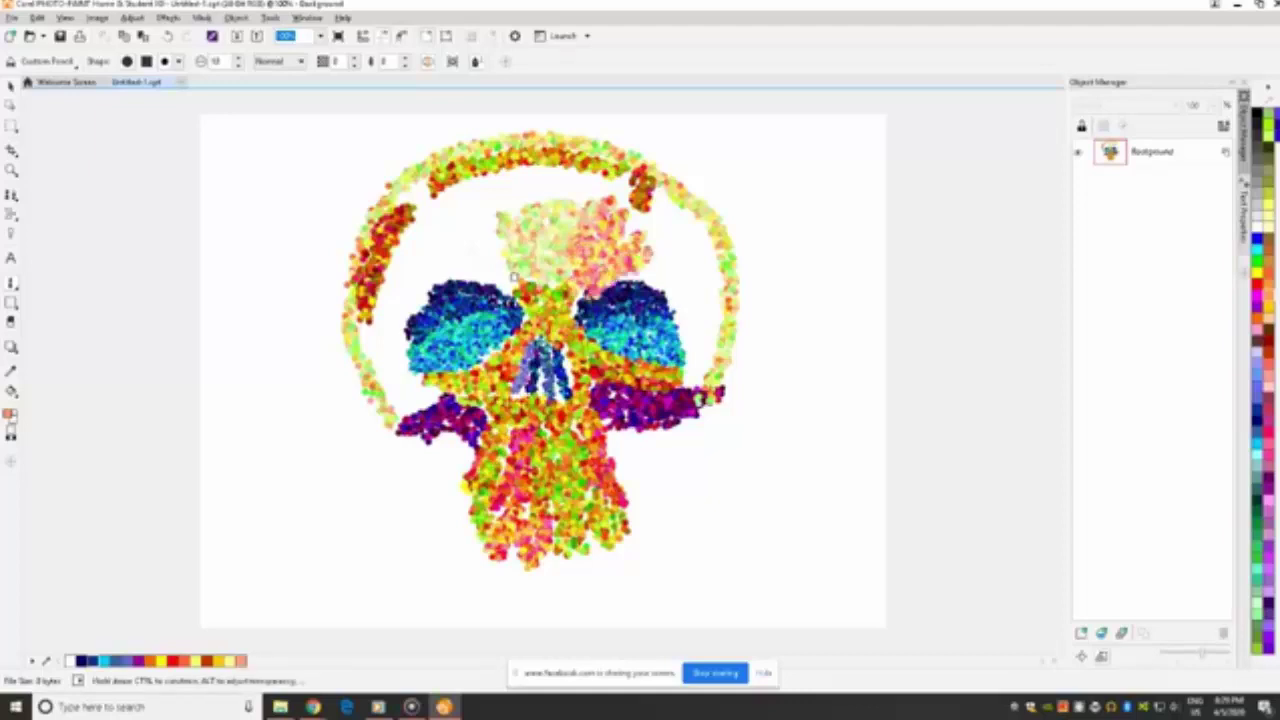
mouse_move(510, 280)
left_mouse_down()
mouse_move(467, 220)
mouse_move(465, 264)
mouse_move(454, 271)
mouse_move(438, 250)
mouse_move(463, 245)
mouse_move(420, 275)
left_mouse_up()
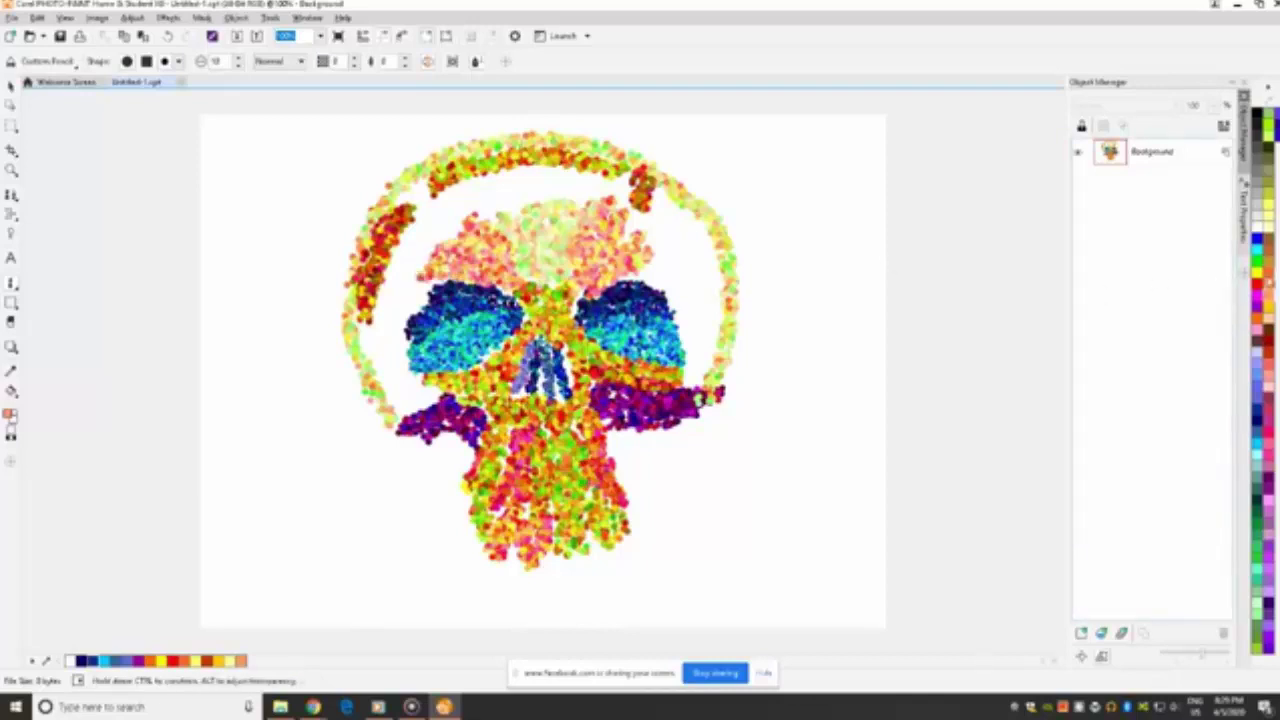
Paint raspberry-pink patches beside the outer edges of both eye sockets.
left_click(1268, 296)
left_click_drag(646, 274, 668, 288)
mouse_move(718, 364)
left_mouse_down()
mouse_move(700, 346)
mouse_move(696, 386)
mouse_move(678, 322)
left_mouse_up()
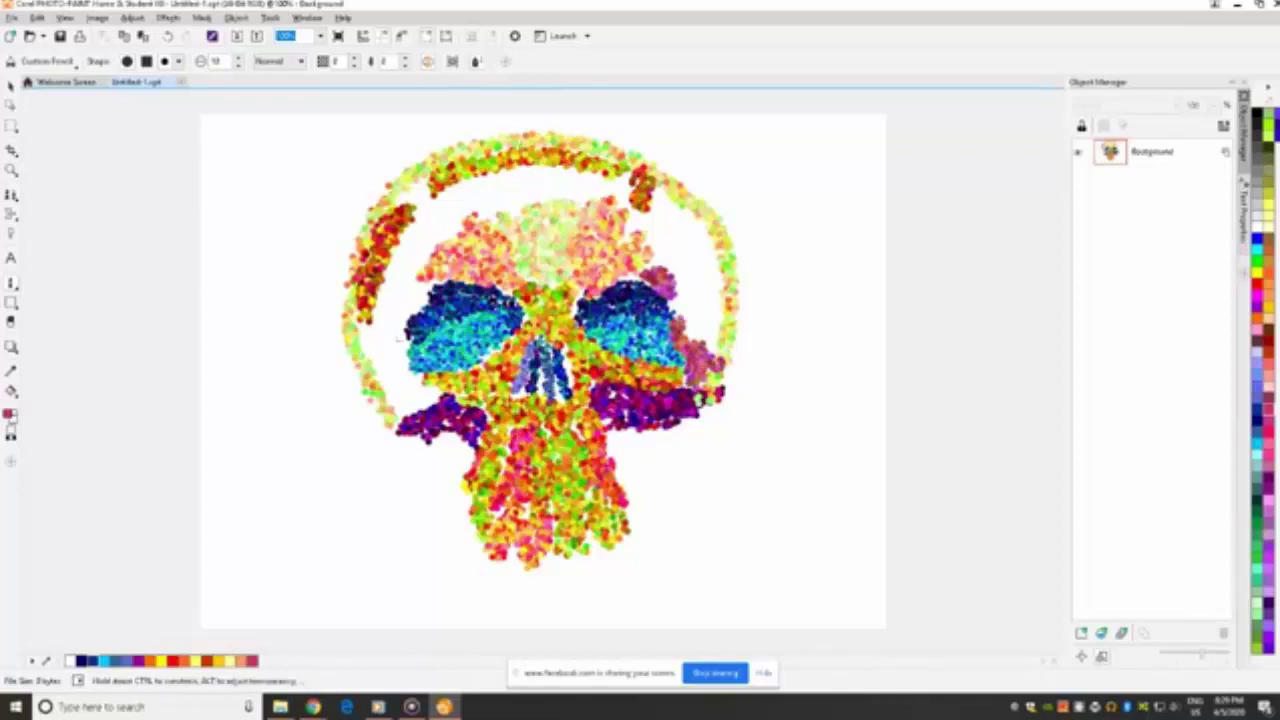
mouse_move(400, 316)
left_mouse_down()
mouse_move(390, 342)
mouse_move(402, 360)
mouse_move(388, 374)
mouse_move(368, 340)
mouse_move(388, 388)
left_mouse_up()
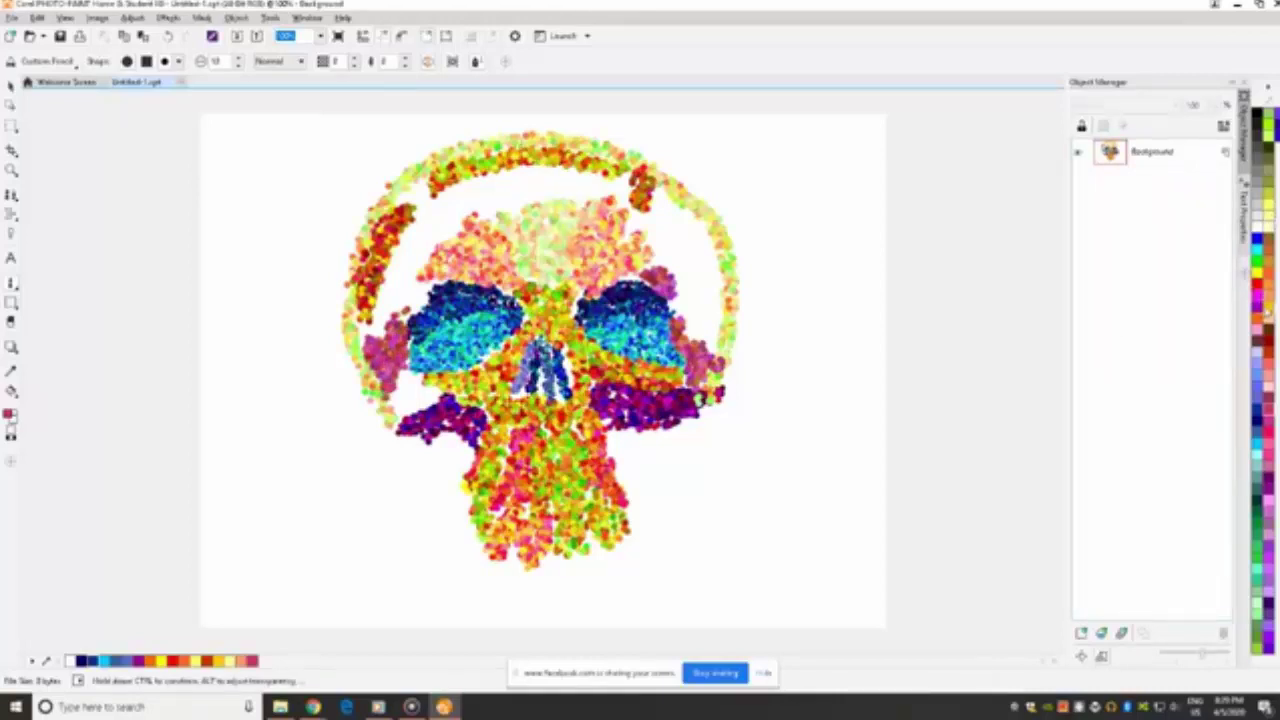
Paint light mint-green patches above the left cheekbone and beside the right eye socket.
left_click(1257, 613)
mouse_move(424, 392)
left_mouse_down()
mouse_move(398, 400)
mouse_move(422, 394)
left_mouse_up()
mouse_move(700, 301)
left_mouse_down()
mouse_move(713, 343)
mouse_move(672, 305)
mouse_move(700, 315)
left_mouse_up()
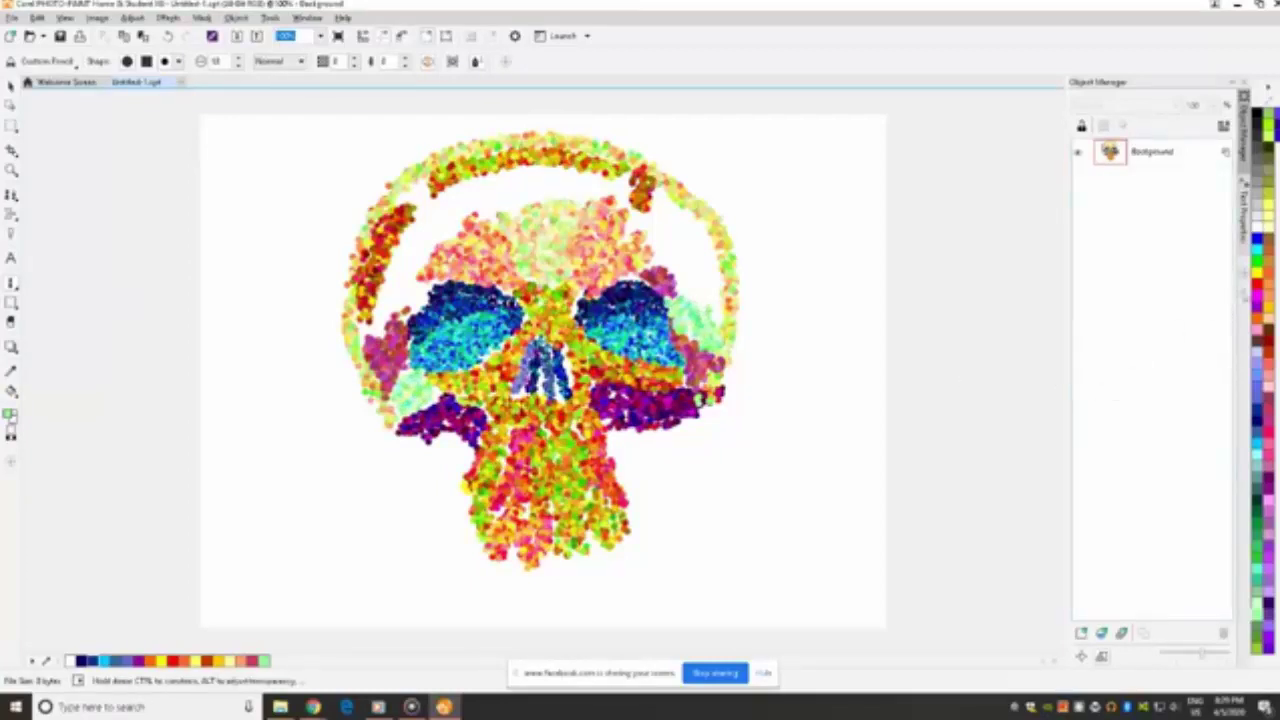
Add golden-yellow dots to close the gap in the upper left shading band and along the upper left forehead.
left_click(1269, 311)
mouse_move(444, 176)
left_mouse_down()
mouse_move(398, 216)
mouse_move(436, 180)
left_mouse_up()
left_click_drag(528, 185, 454, 216)
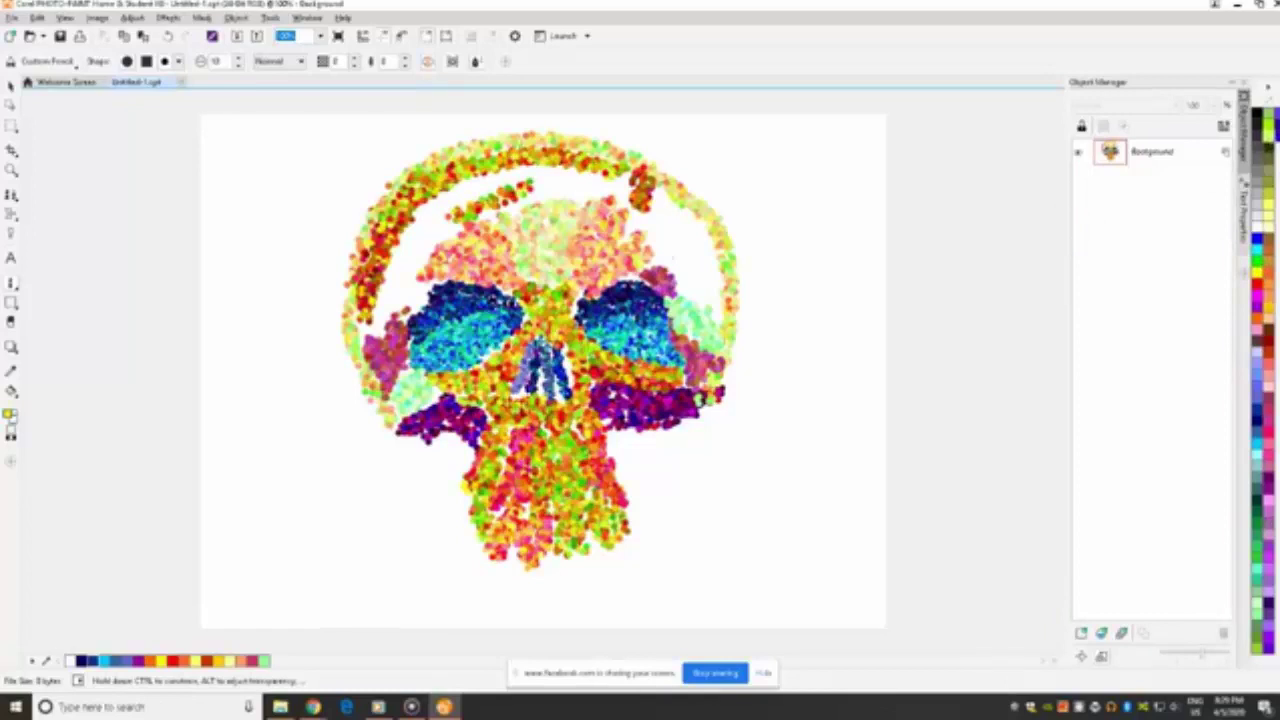
Fill the remaining white areas of the cranium with light yellow-green dots.
mouse_move(579, 186)
left_mouse_down()
mouse_move(474, 188)
mouse_move(556, 186)
mouse_move(395, 250)
mouse_move(450, 195)
mouse_move(400, 300)
mouse_move(415, 300)
mouse_move(408, 245)
mouse_move(378, 316)
left_mouse_up()
mouse_move(578, 151)
left_mouse_down()
mouse_move(576, 184)
mouse_move(637, 192)
mouse_move(640, 235)
mouse_move(655, 210)
mouse_move(695, 240)
left_mouse_up()
mouse_move(665, 200)
left_mouse_down()
mouse_move(705, 245)
mouse_move(712, 315)
mouse_move(670, 240)
mouse_move(690, 265)
mouse_move(700, 305)
mouse_move(636, 210)
mouse_move(645, 242)
mouse_move(564, 197)
mouse_move(543, 208)
left_mouse_up()
left_click(543, 208)
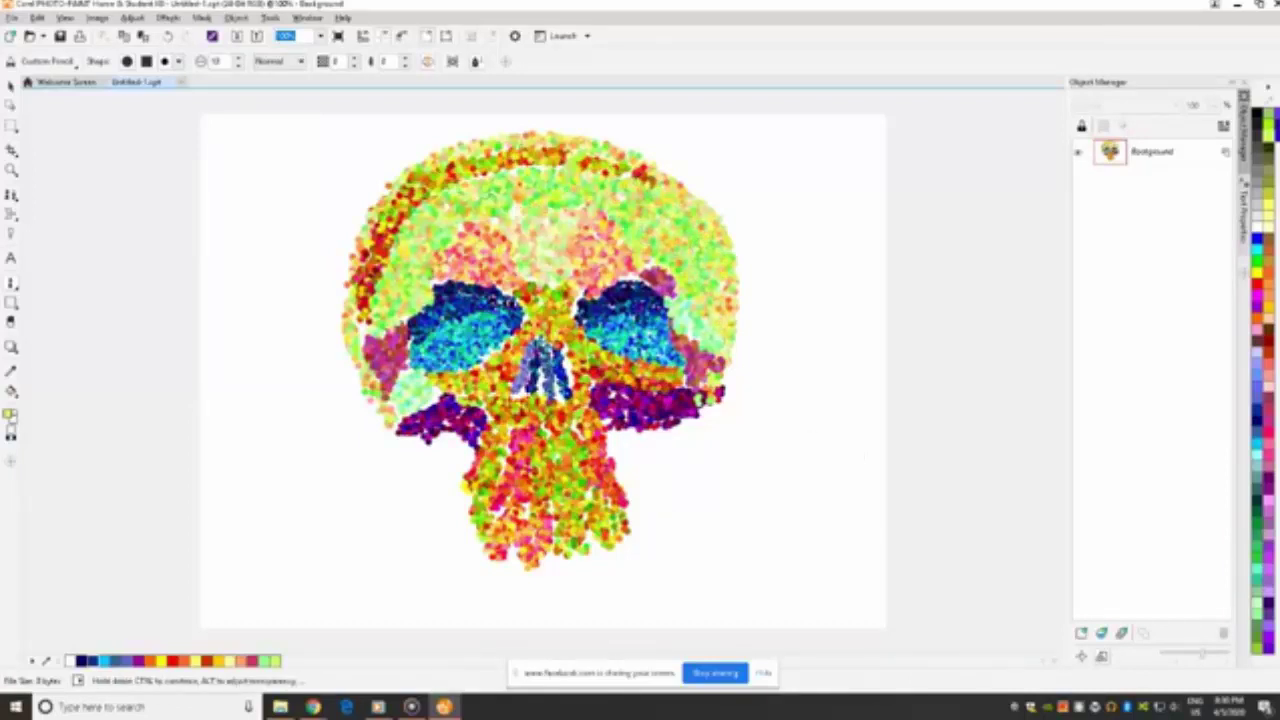
Paint pale yellow-green dots around the nose cavity's edges, fill its lower part with periwinkle dots, and choose dark blue as the paint colour.
mouse_move(564, 354)
left_mouse_down()
mouse_move(575, 420)
mouse_move(559, 400)
mouse_move(562, 418)
mouse_move(522, 414)
left_mouse_up()
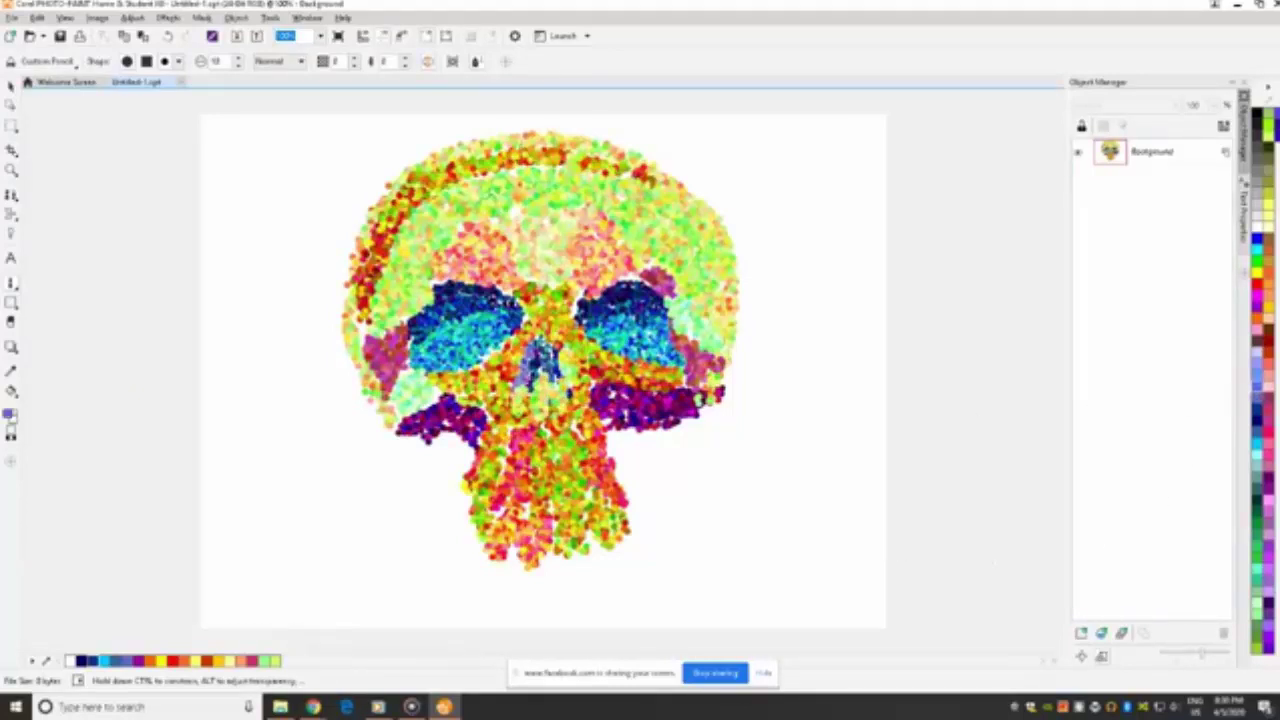
mouse_move(538, 370)
left_mouse_down()
mouse_move(543, 393)
mouse_move(558, 388)
left_mouse_up()
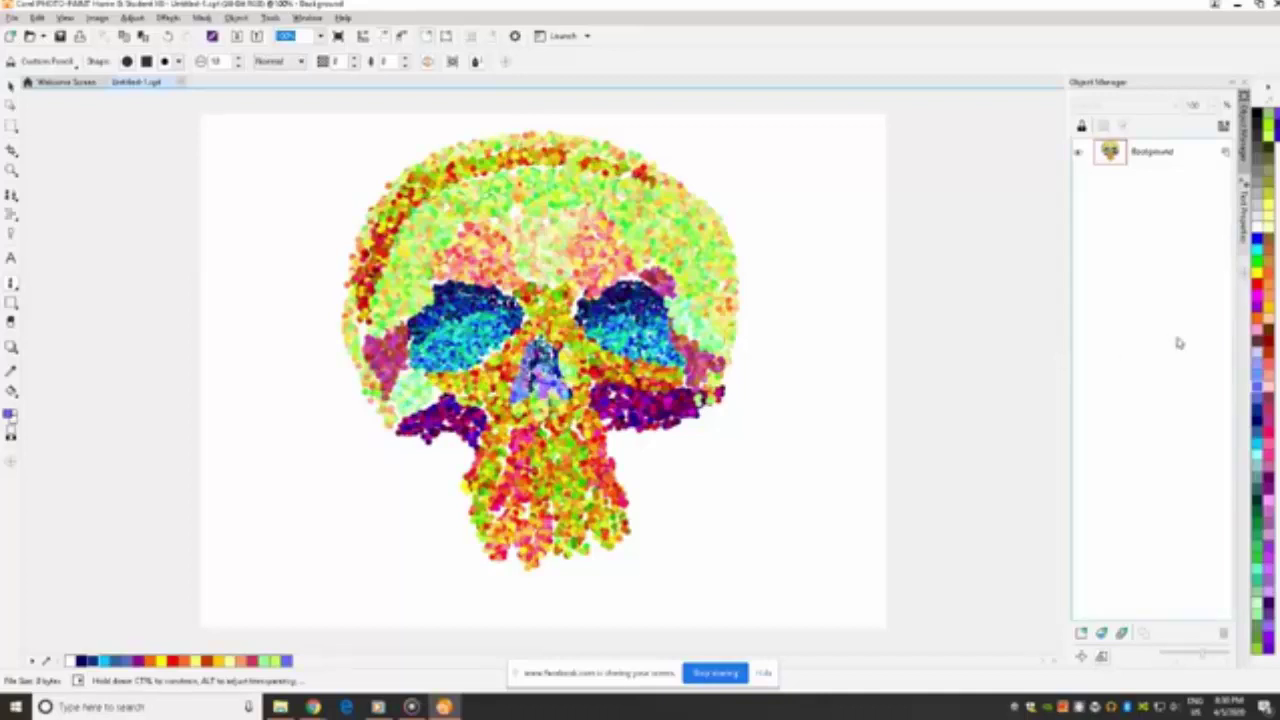
left_click(1256, 411)
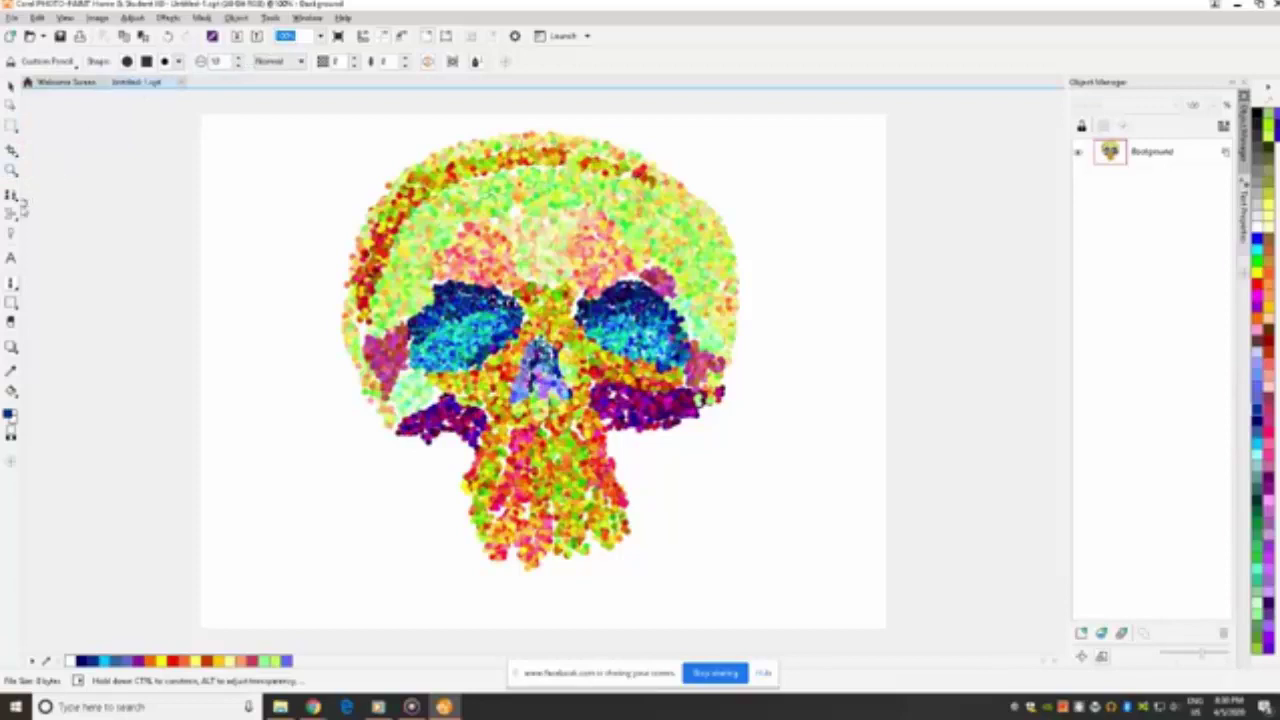
Mask the white area around the skull with the Magic Wand and invert the mask so it covers the skull.
left_click(12, 126)
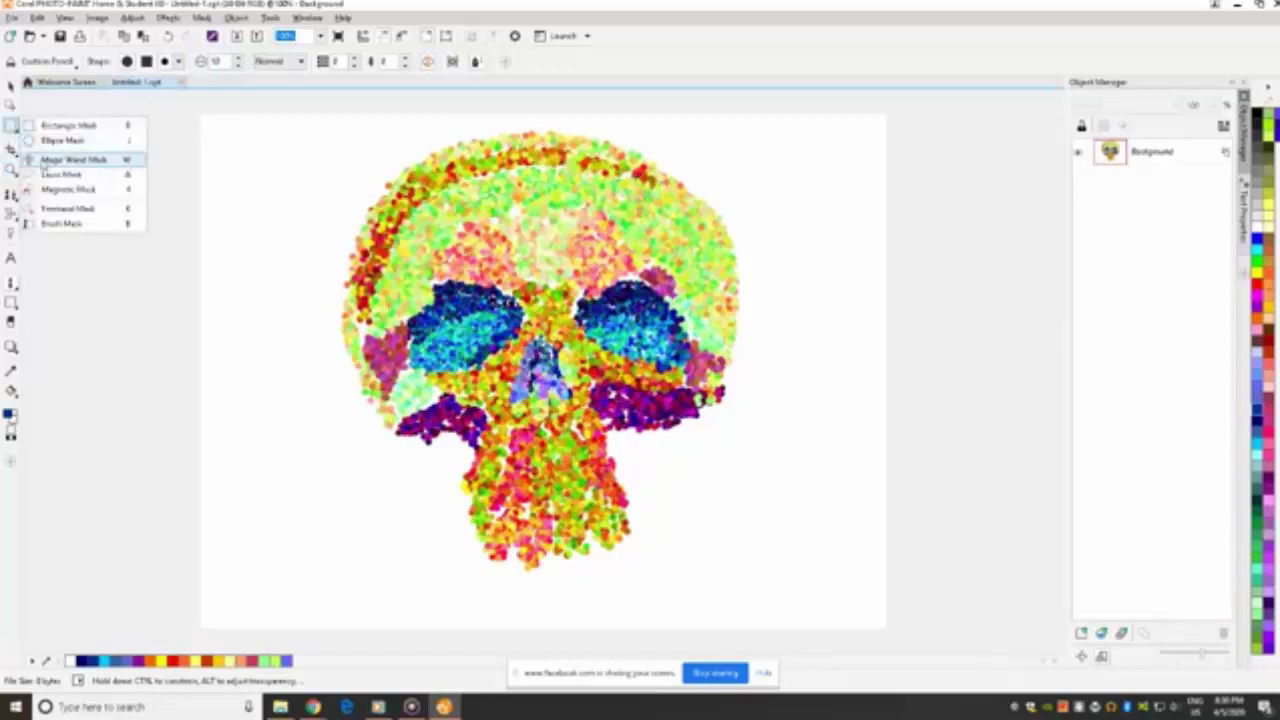
left_click(43, 161)
left_click(288, 213)
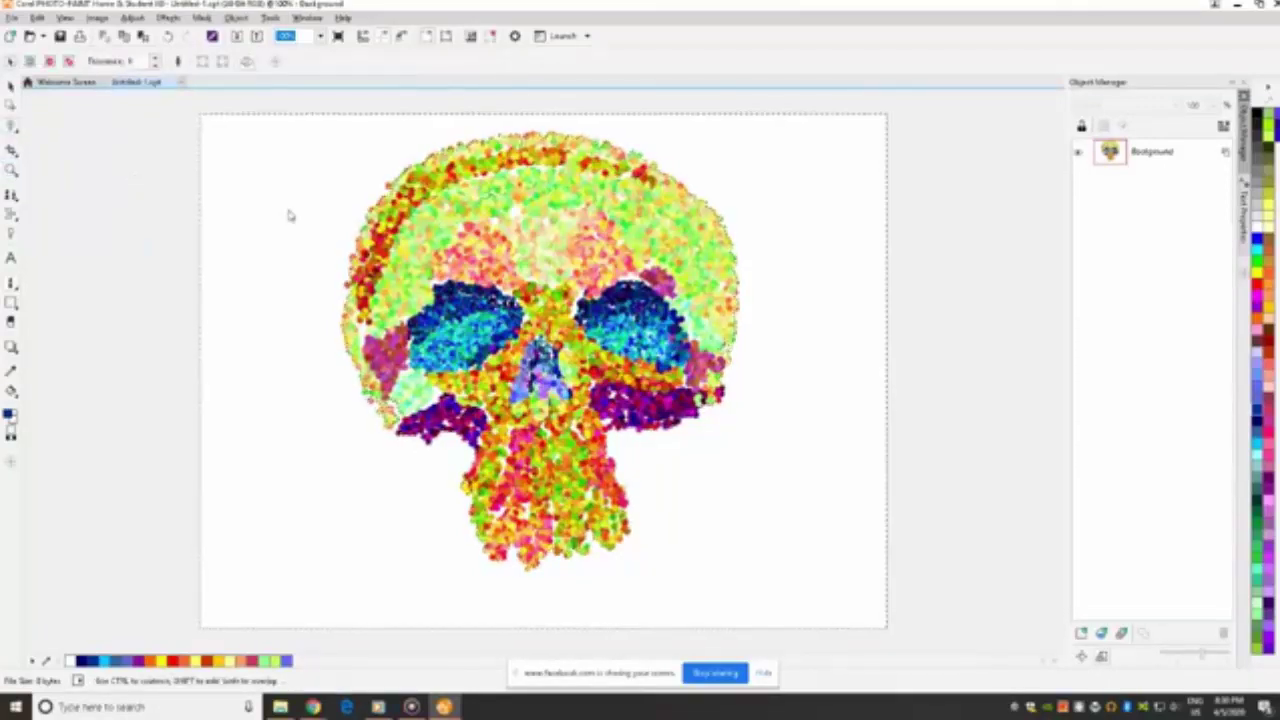
left_click(240, 22)
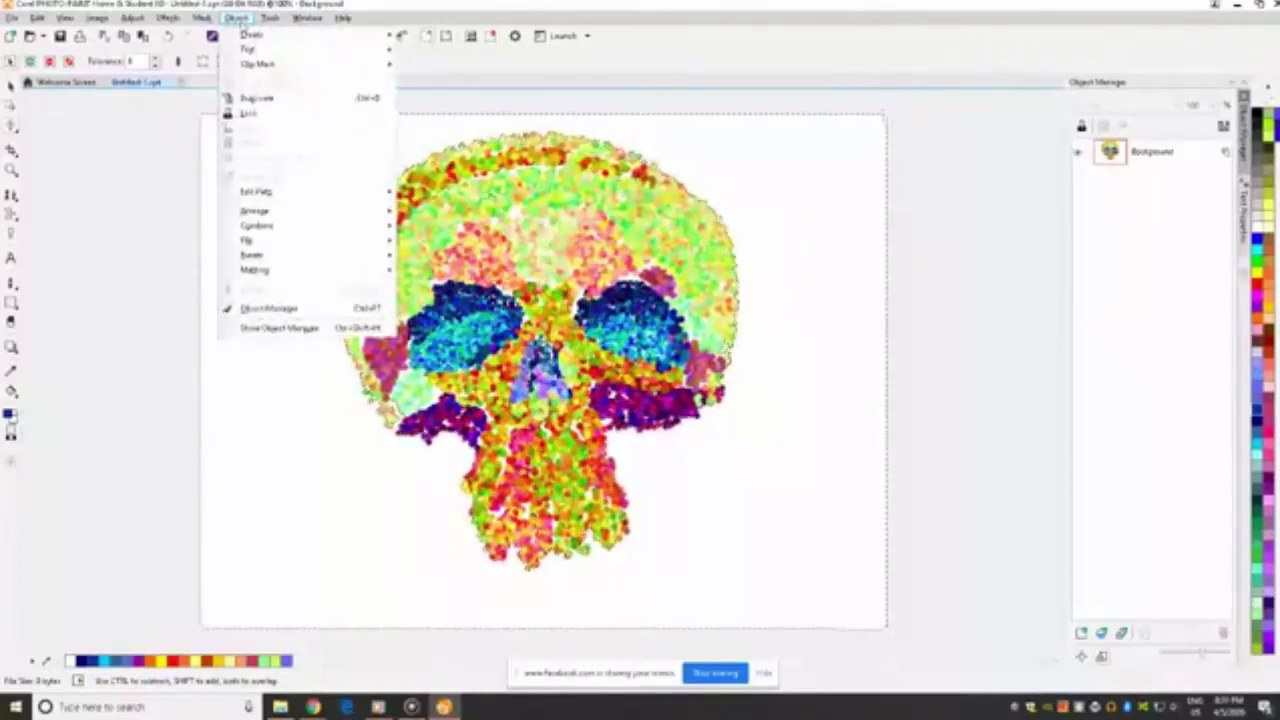
mouse_move(202, 20)
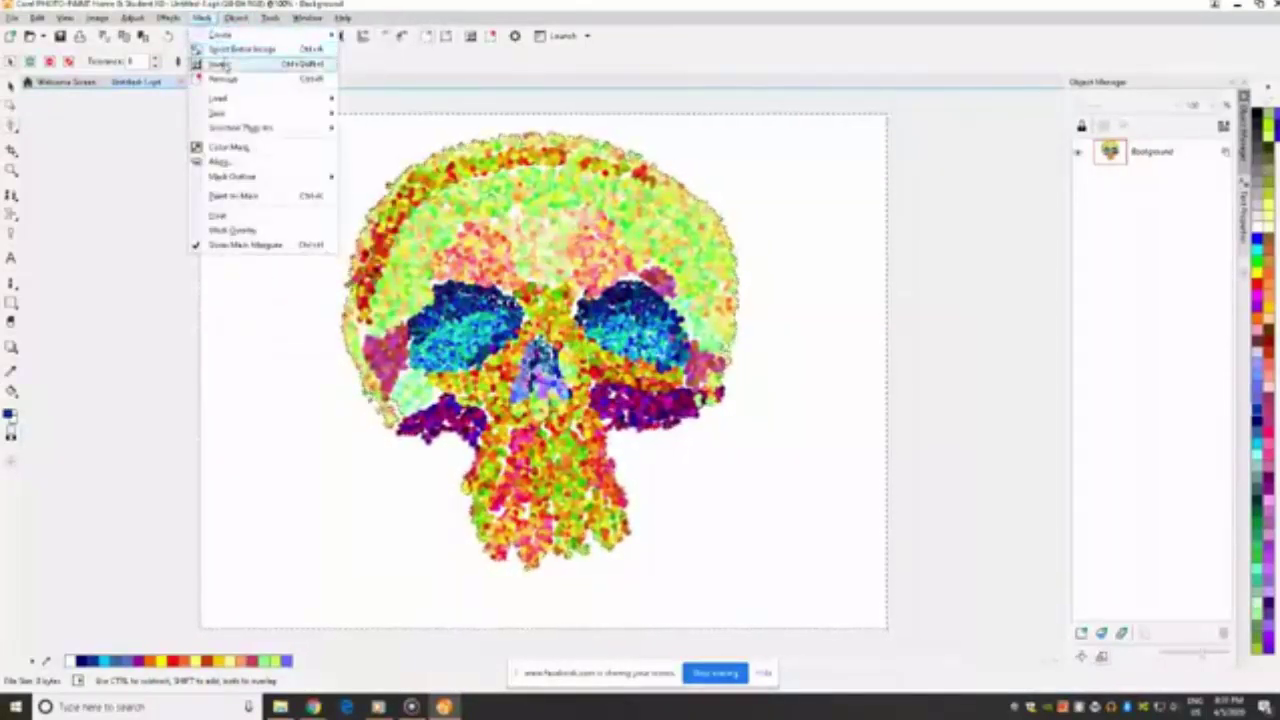
left_click(221, 64)
Cut the masked skull from the background and place a rectangular mask over the whole blank canvas.
left_click(38, 19)
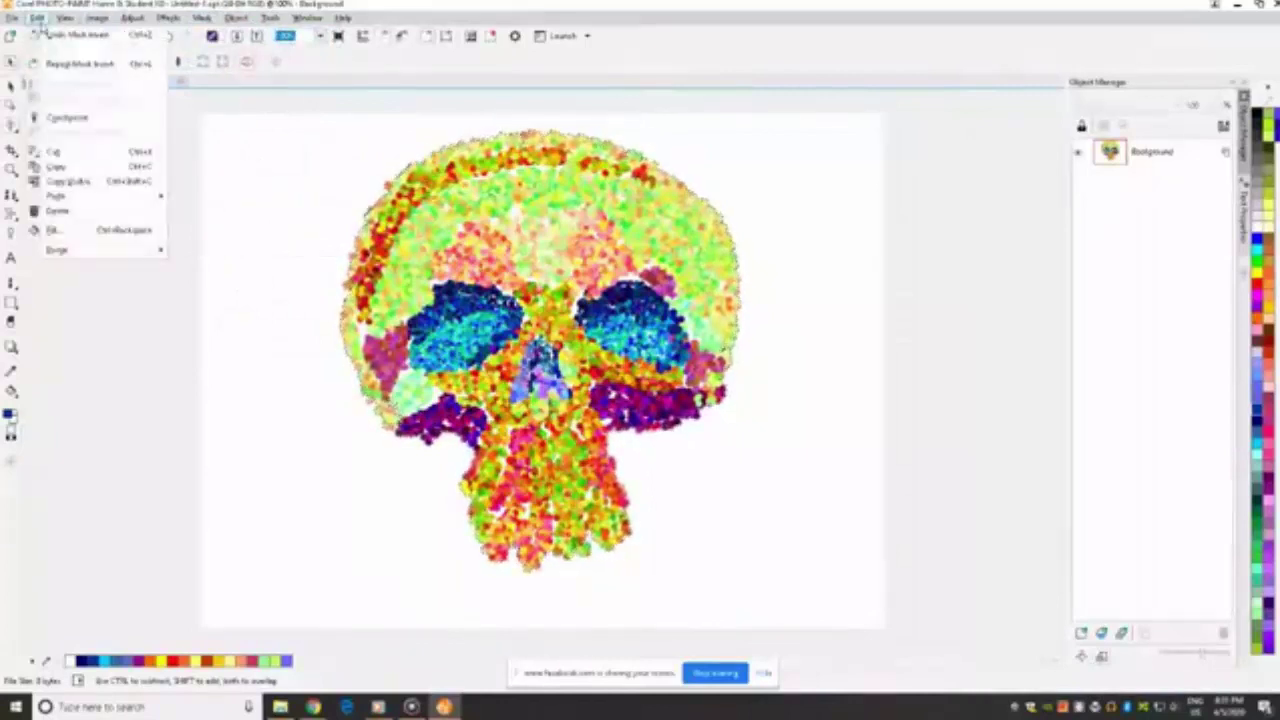
left_click(56, 152)
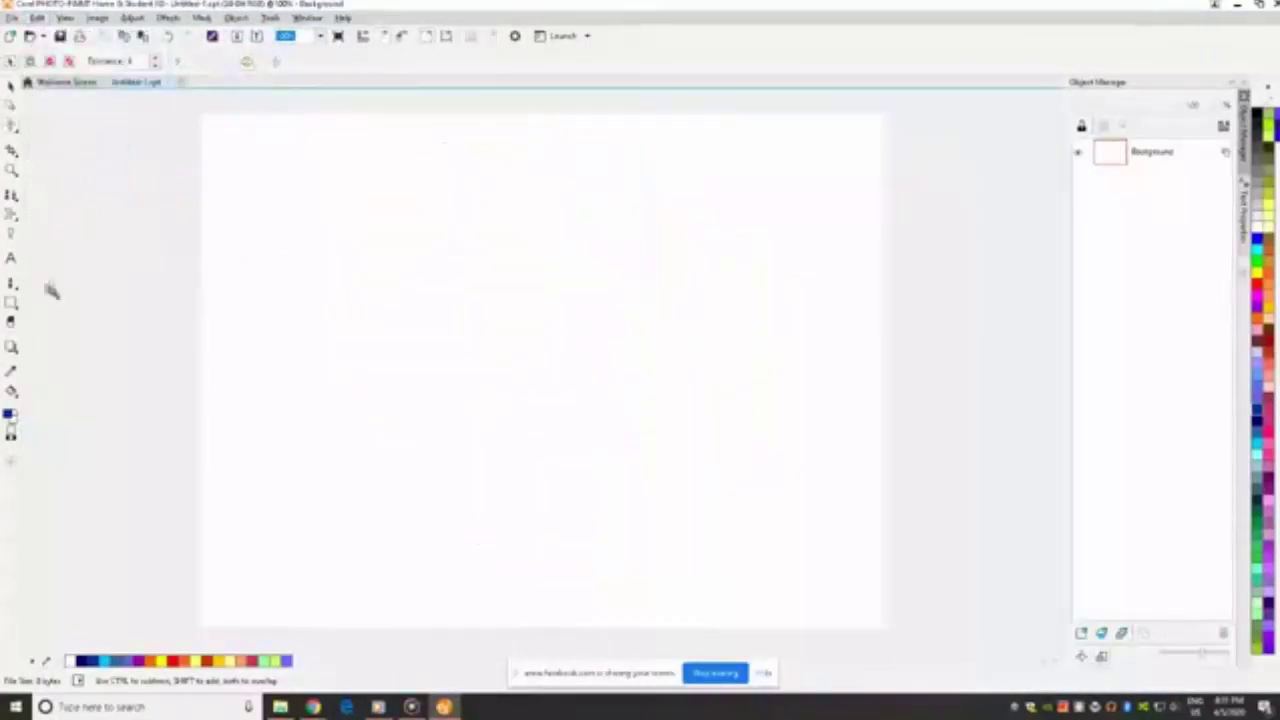
left_click(16, 132)
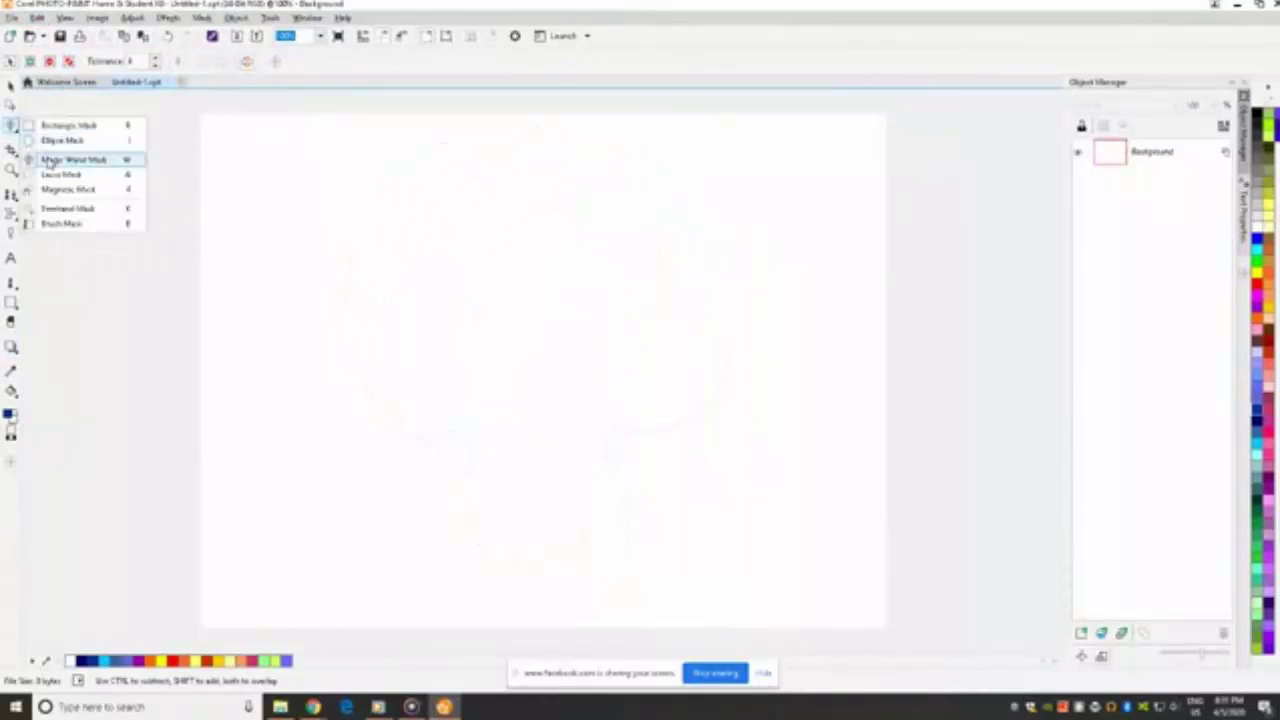
left_click(60, 125)
left_click_drag(174, 110, 910, 640)
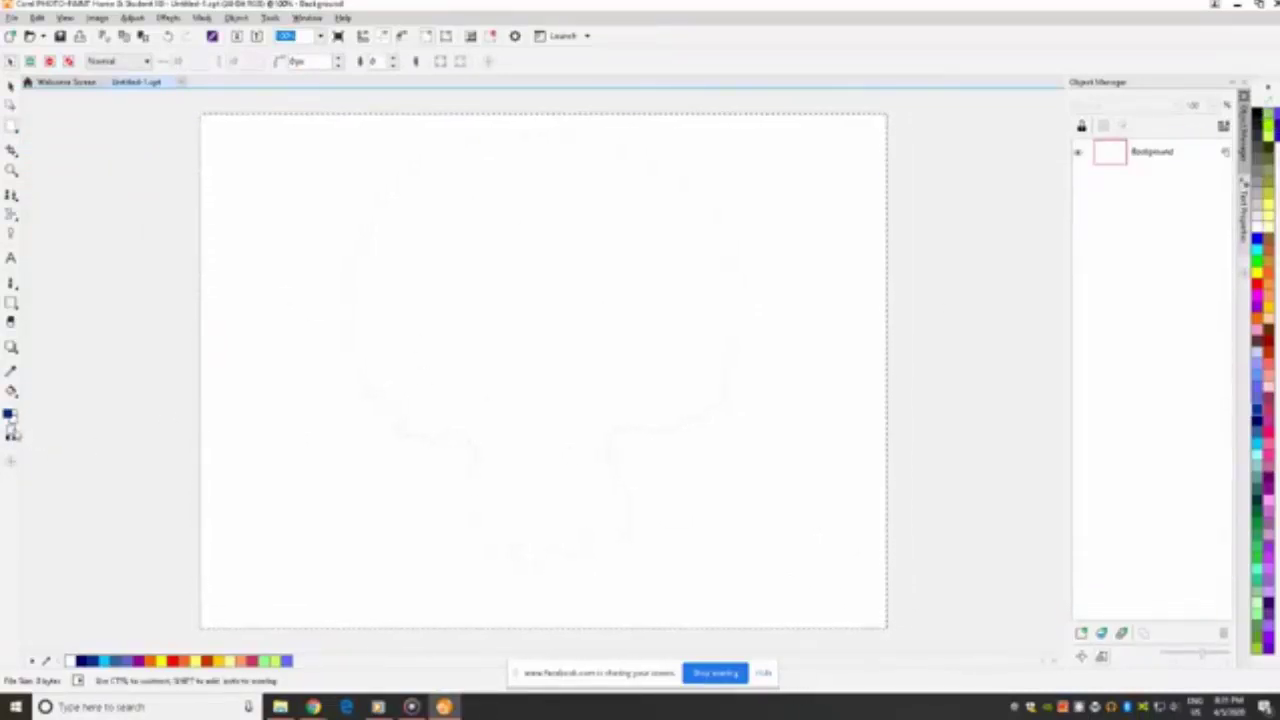
Set the fill colour to black (#000000) and fill the masked canvas with it.
double_click(11, 430)
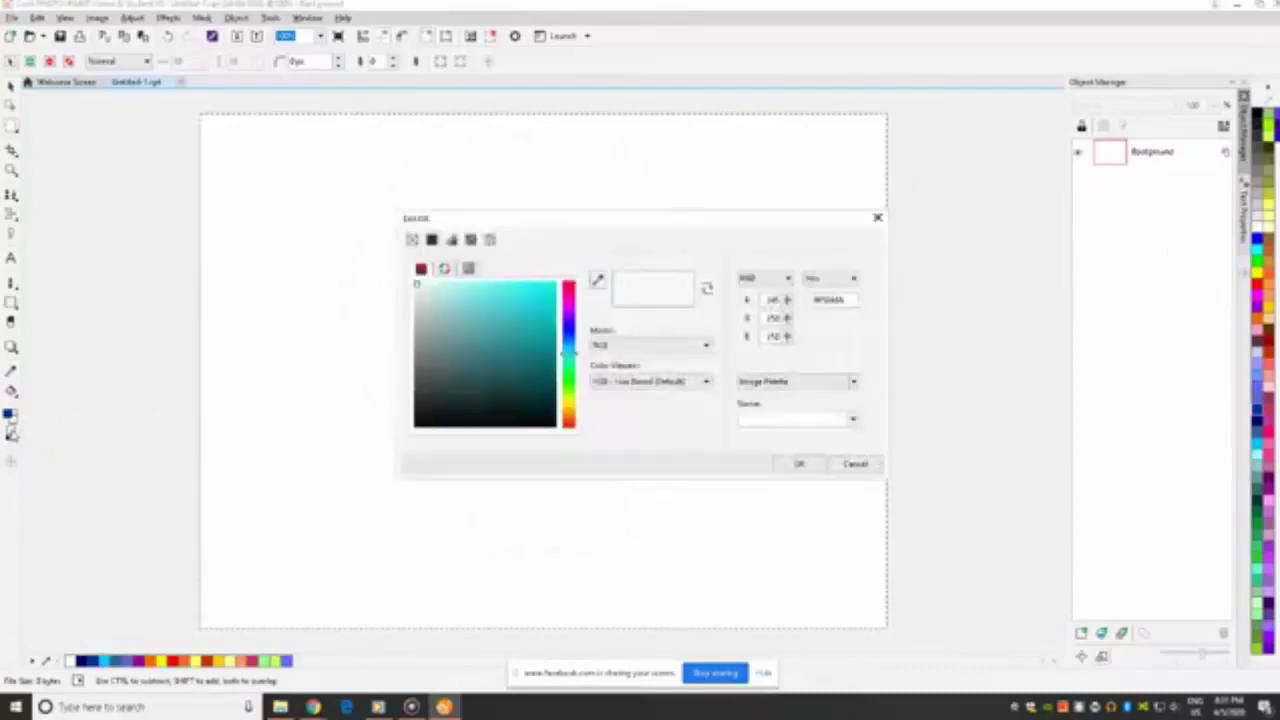
left_click(556, 427)
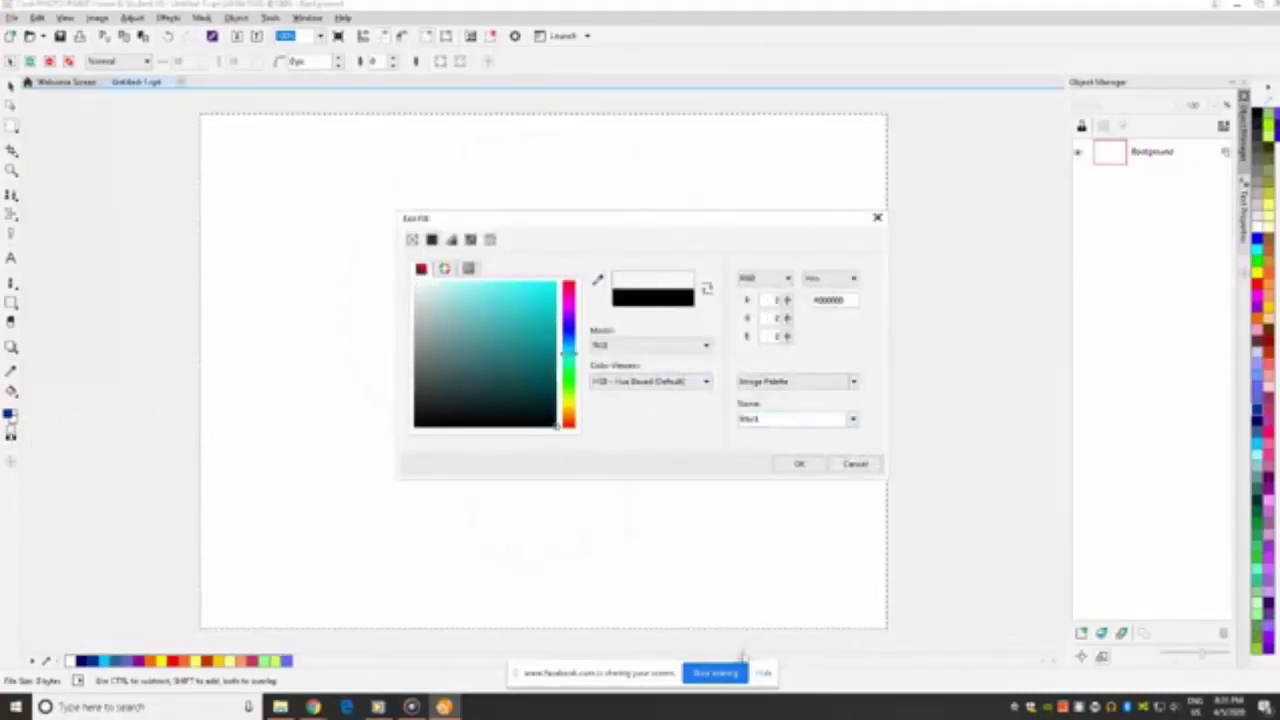
left_click(800, 466)
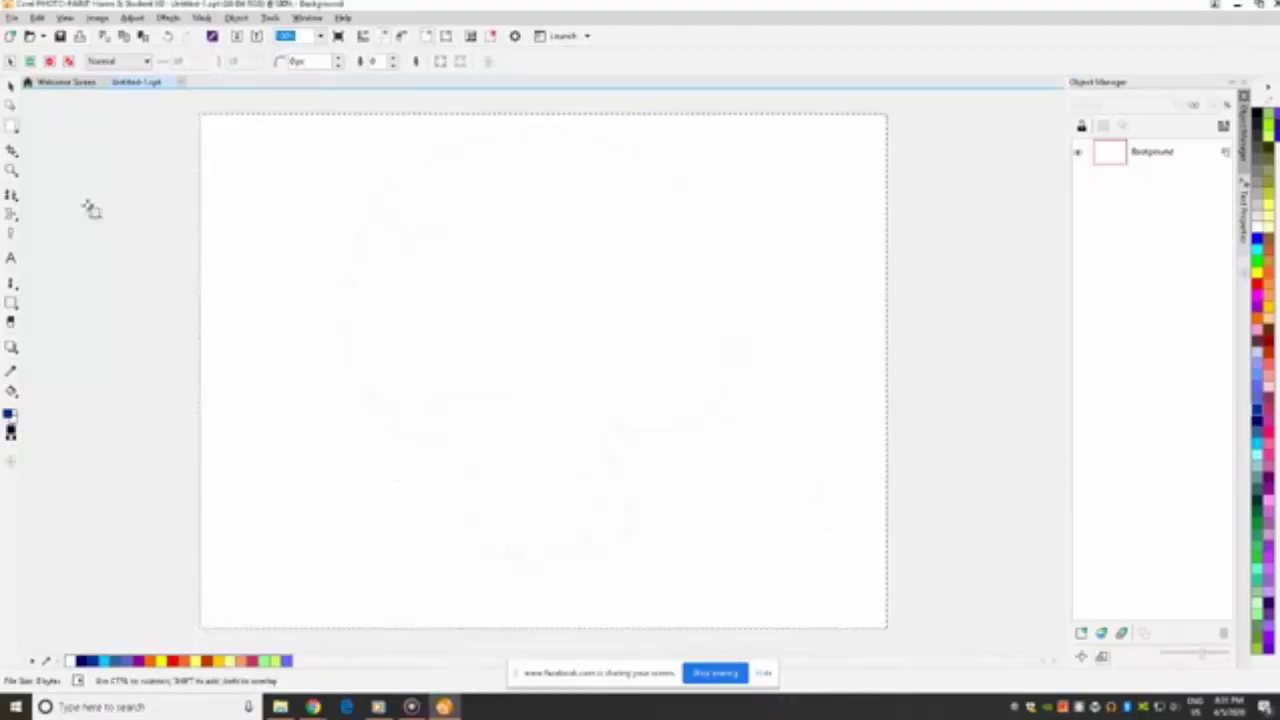
left_click(12, 390)
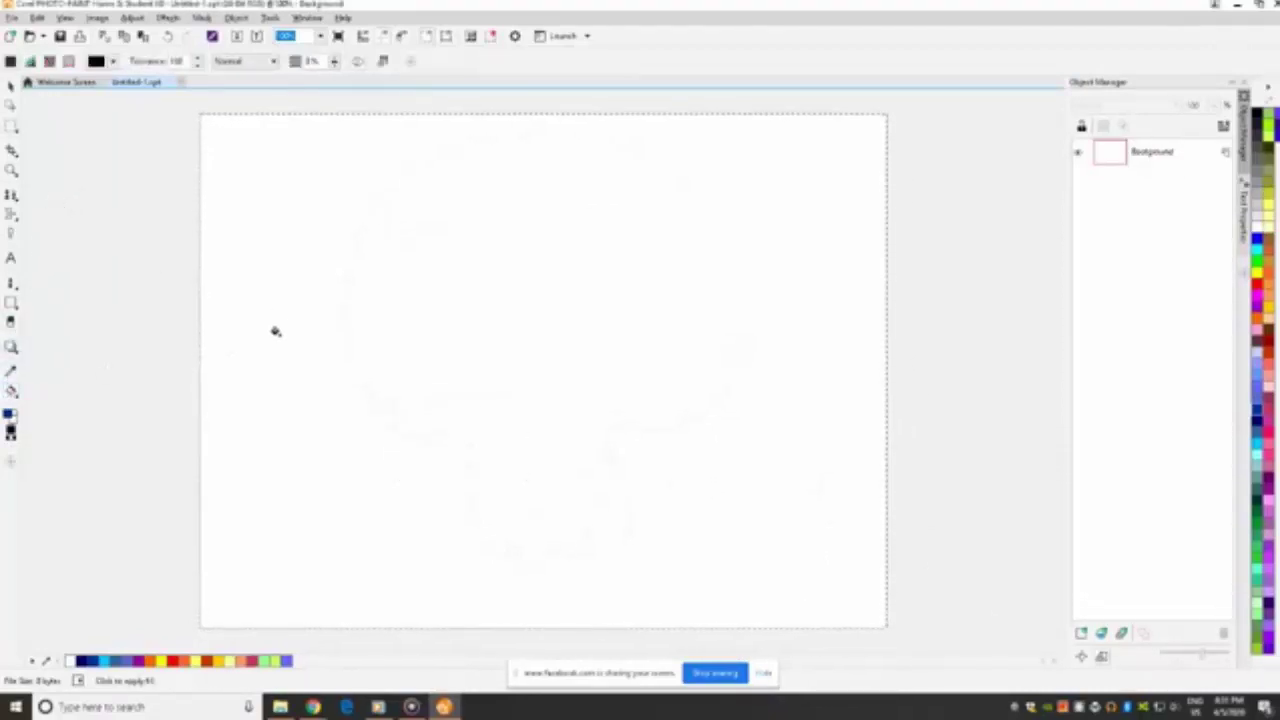
left_click(275, 331)
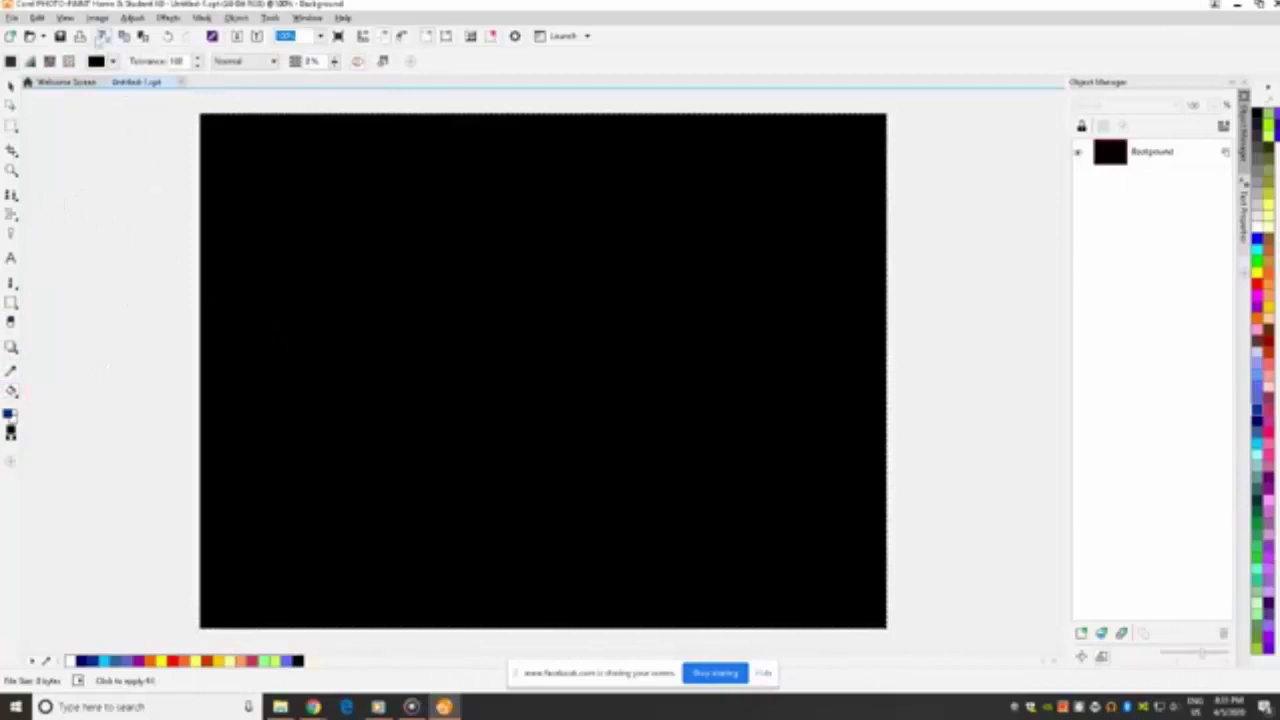
Paste the cut skull as a new object on the black background, move it slightly lower and deselect it.
left_click(37, 18)
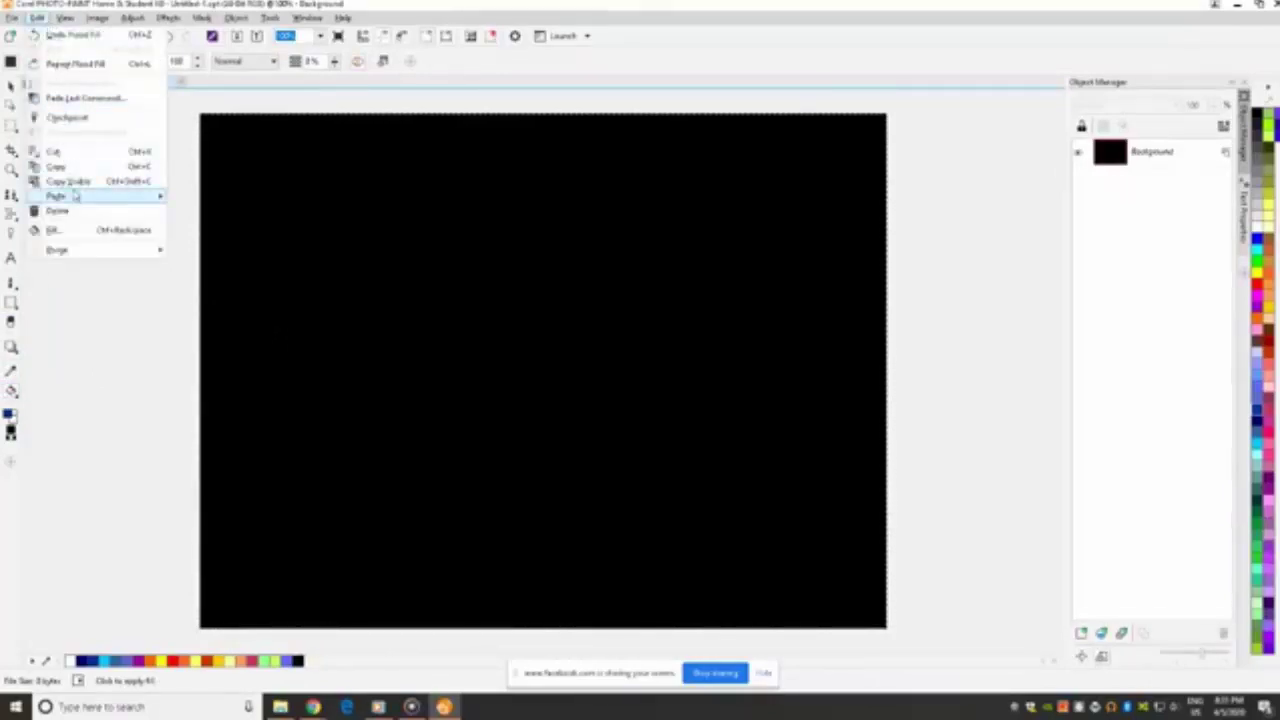
mouse_move(160, 196)
left_click(200, 196)
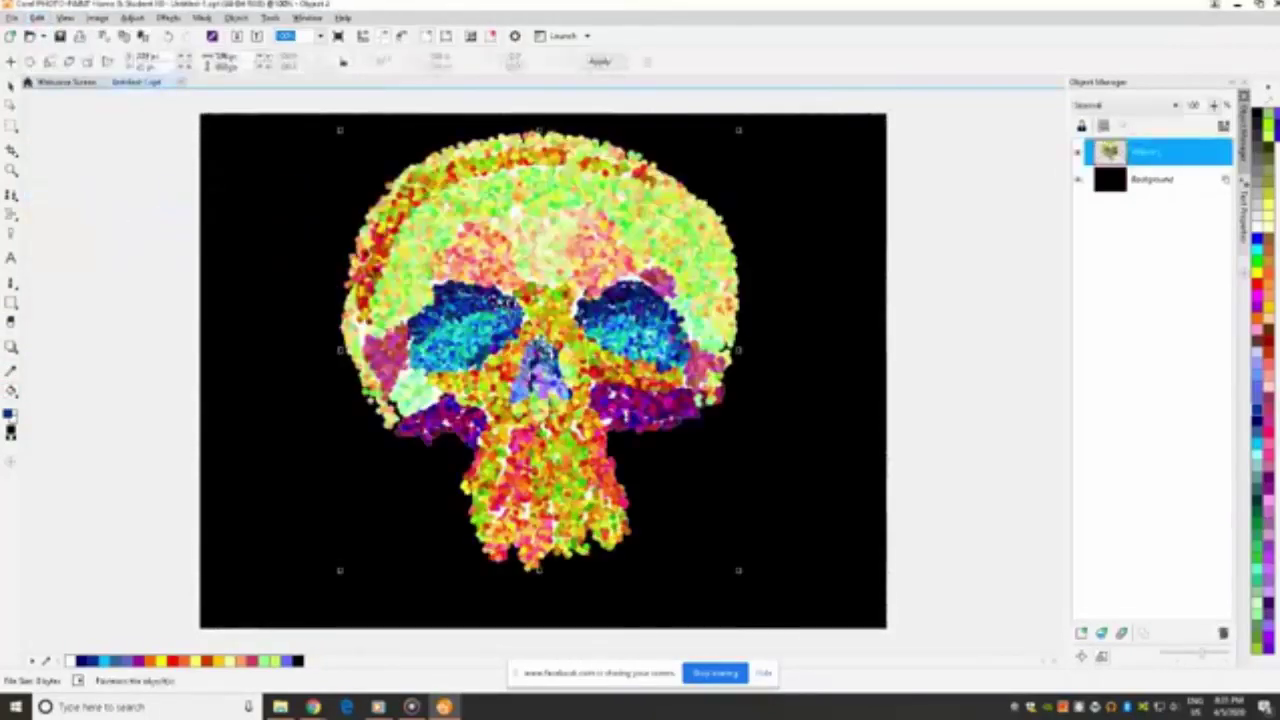
left_click_drag(559, 252, 560, 268)
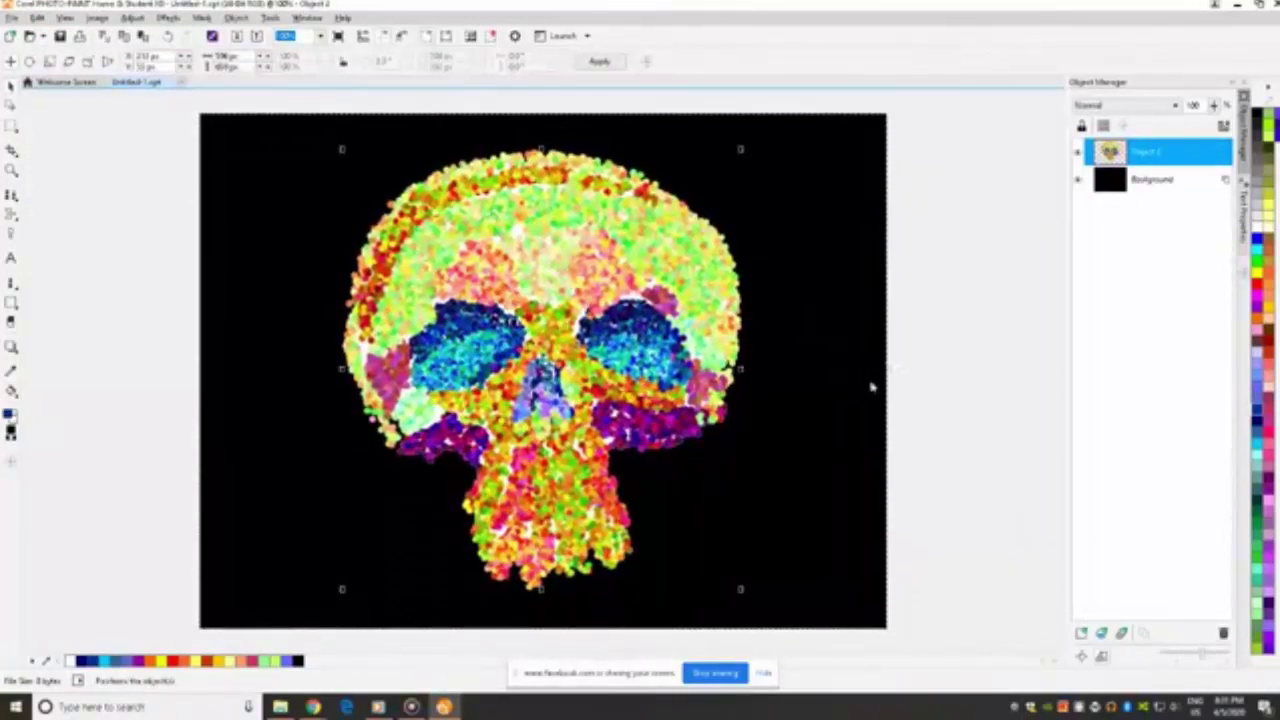
left_click(993, 310)
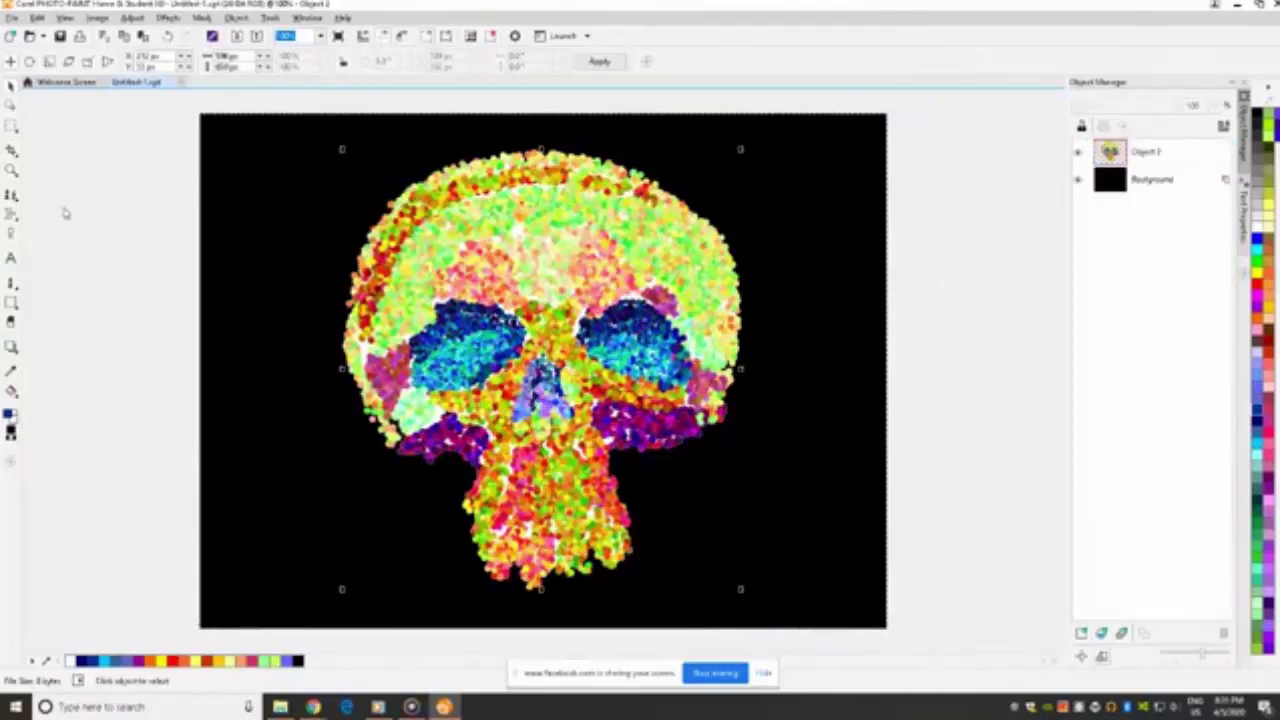
Switch to the smear effect brush and combine all objects with the background.
left_click(11, 233)
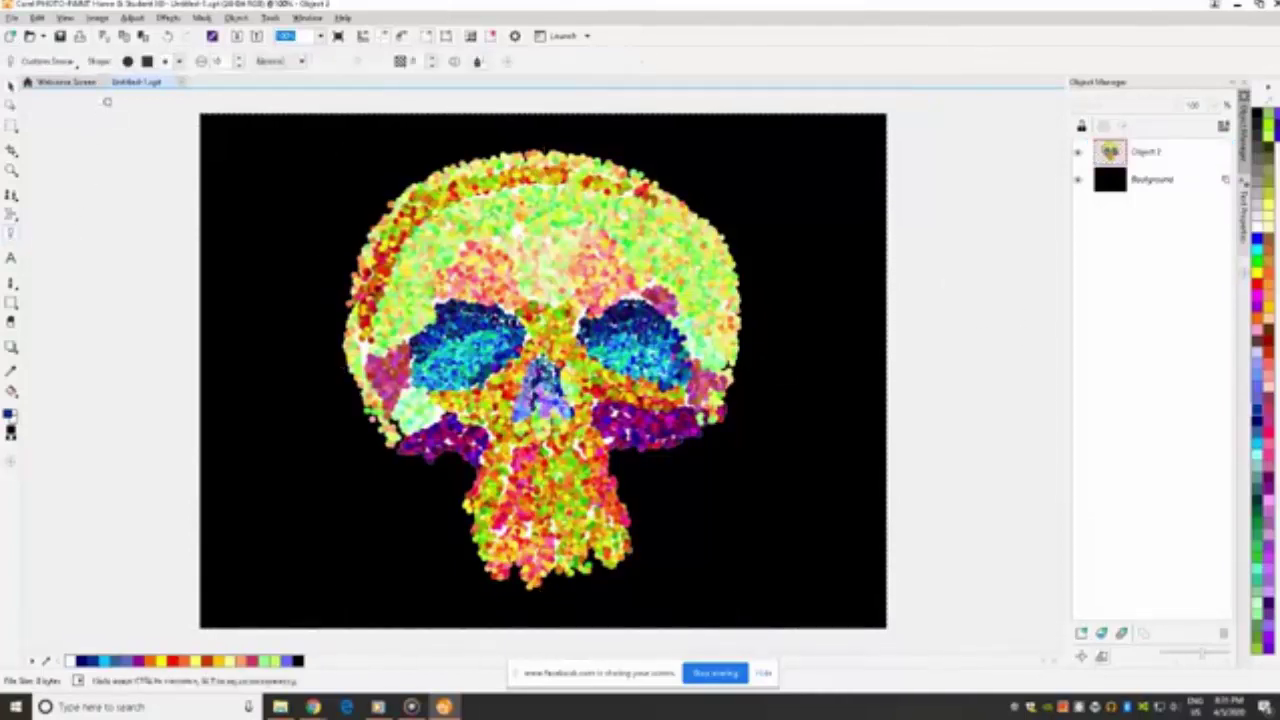
left_click(236, 18)
mouse_move(262, 225)
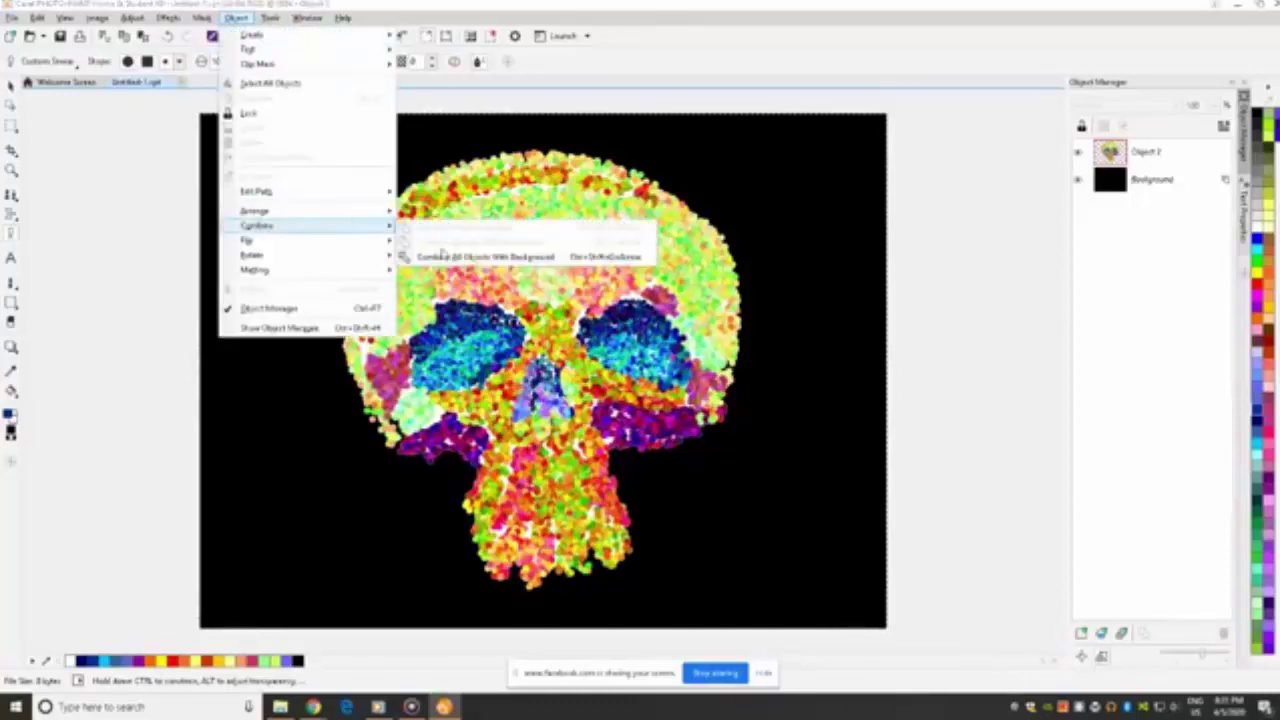
left_click(446, 258)
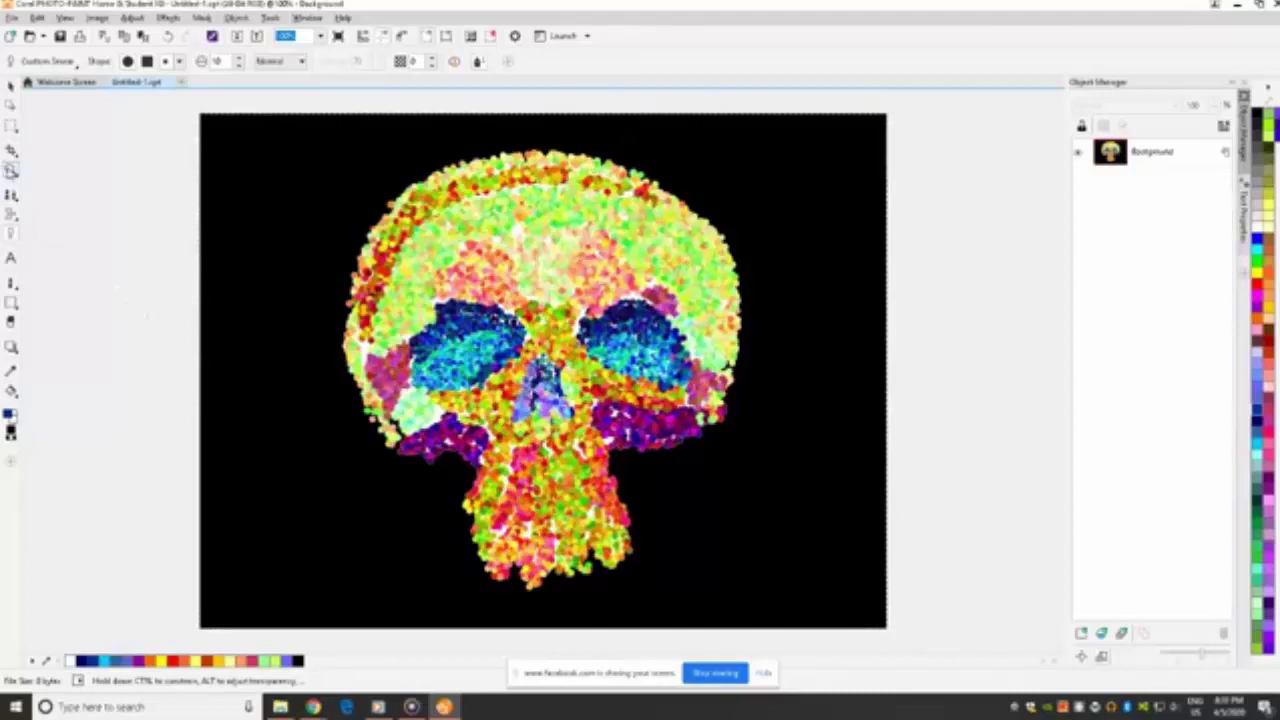
Choose a different brush nib for the Custom Smear brush and adjust its size for work on the eye sockets at 200% zoom.
key("z")
left_click(473, 312)
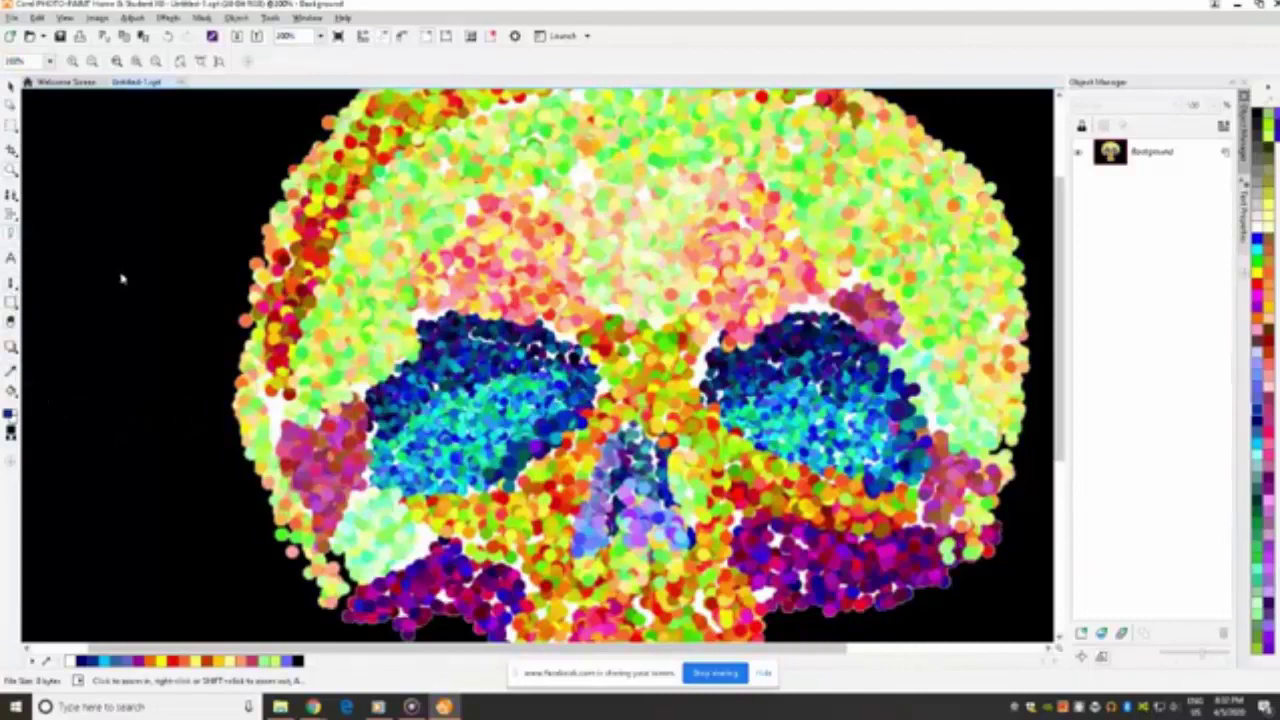
key("p")
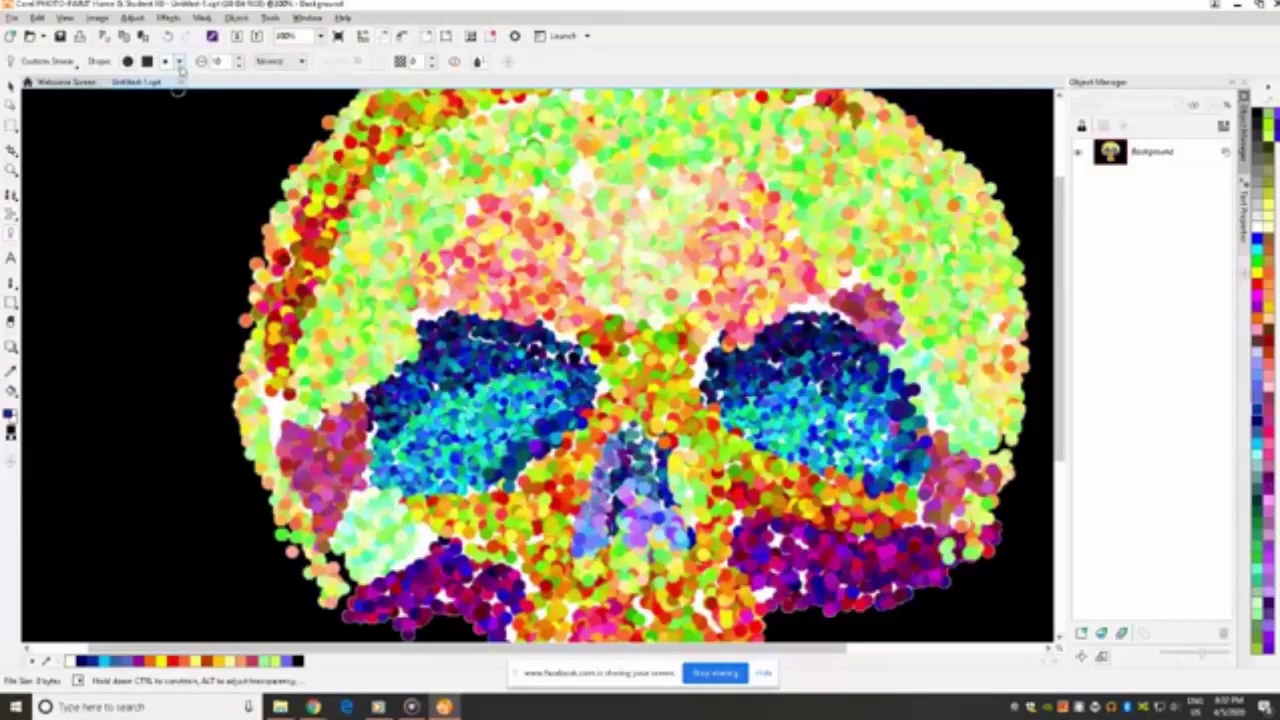
left_click(180, 61)
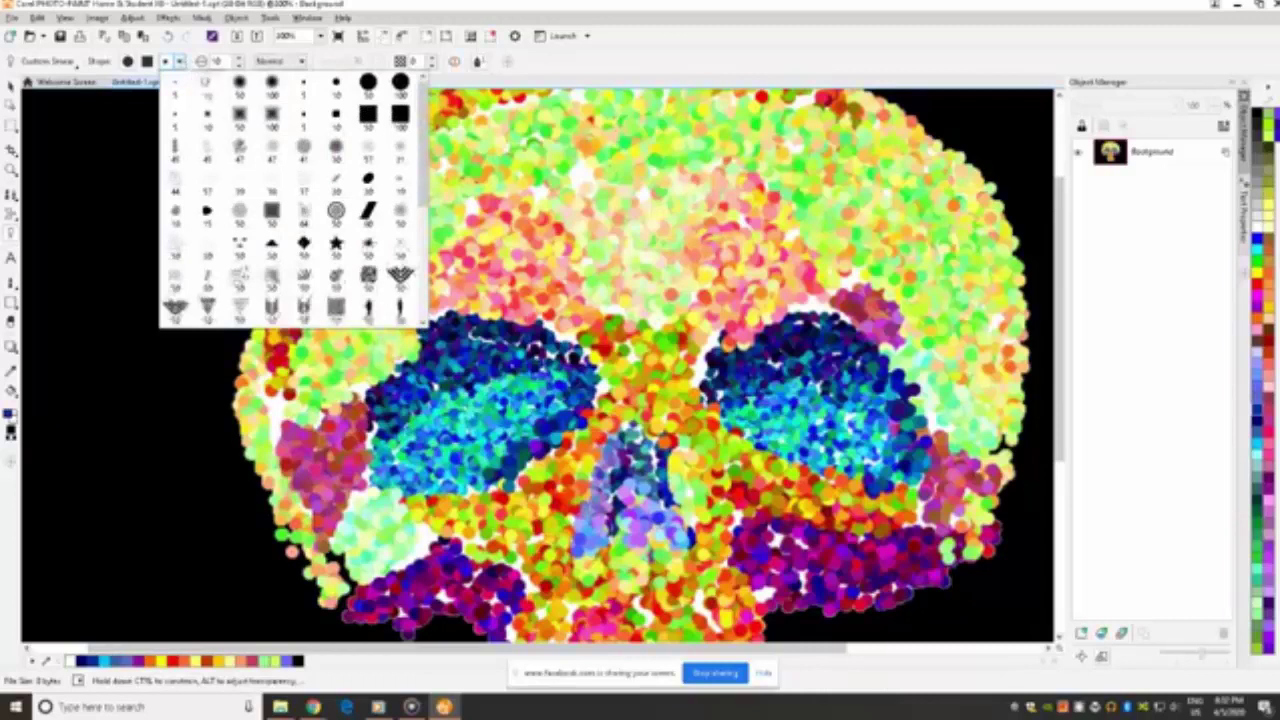
left_click(330, 146)
left_click(238, 66)
left_click(238, 66)
Smear the dark blue dots along the upper edges of both eye sockets into smooth arcs.
mouse_move(490, 326)
left_mouse_down()
mouse_move(416, 332)
mouse_move(444, 327)
mouse_move(416, 334)
mouse_move(392, 358)
mouse_move(432, 342)
mouse_move(373, 394)
left_mouse_up()
mouse_move(416, 344)
left_mouse_down()
mouse_move(381, 365)
mouse_move(371, 393)
mouse_move(380, 373)
mouse_move(374, 386)
mouse_move(394, 376)
mouse_move(401, 390)
mouse_move(441, 350)
mouse_move(480, 337)
mouse_move(562, 338)
mouse_move(573, 360)
left_mouse_up()
mouse_move(905, 378)
left_mouse_down()
mouse_move(844, 327)
mouse_move(779, 322)
mouse_move(744, 342)
mouse_move(719, 394)
left_mouse_up()
mouse_move(743, 378)
left_mouse_down()
mouse_move(781, 343)
mouse_move(824, 344)
left_mouse_up()
Try smearing across the dots inside both eye sockets, and undo those strokes.
left_click_drag(736, 394, 826, 390)
left_click_drag(524, 362, 426, 398)
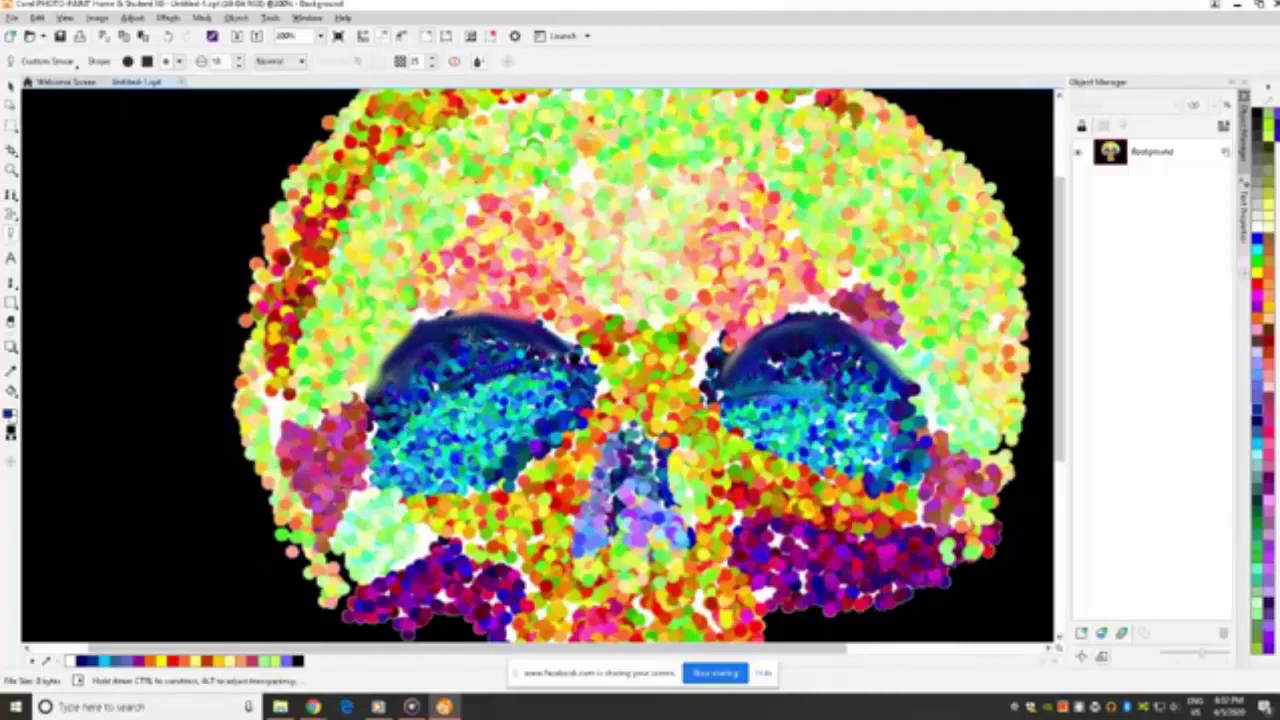
left_click(38, 18)
left_click(38, 18)
left_click(38, 18)
left_click(34, 35)
left_click(38, 18)
left_click(40, 33)
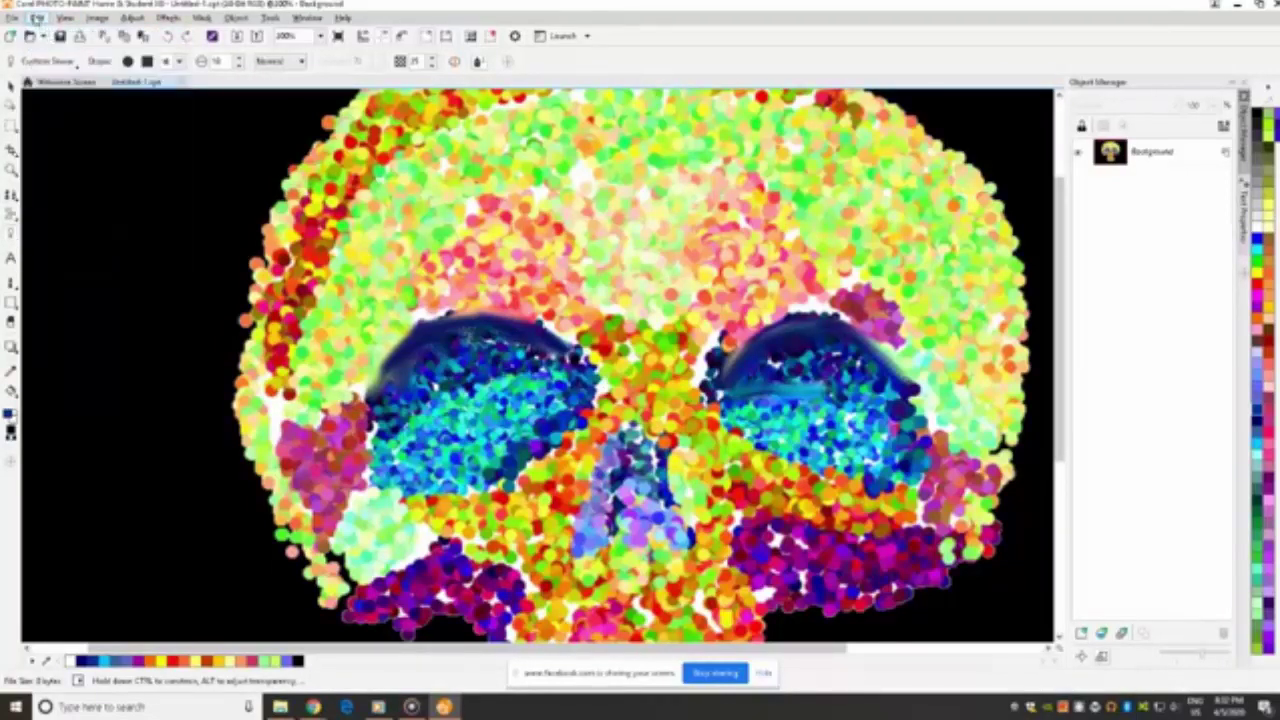
left_click(36, 18)
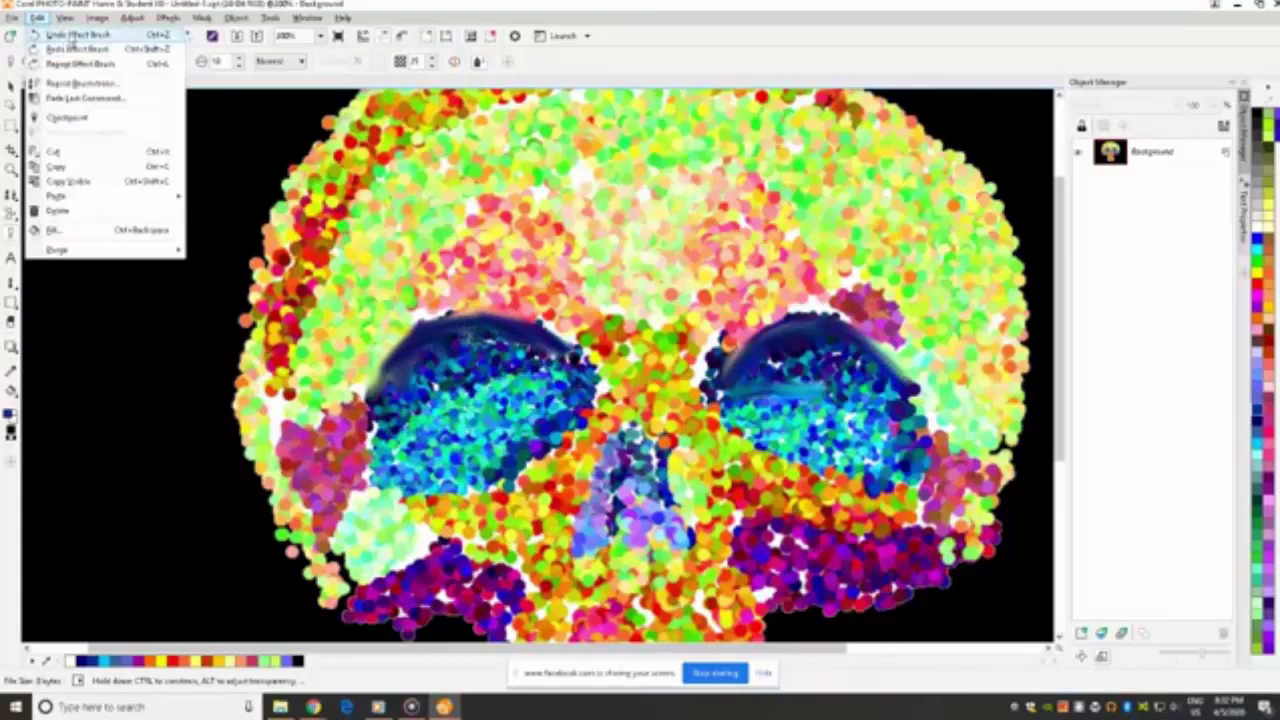
left_click(74, 35)
left_click(37, 18)
left_click(40, 33)
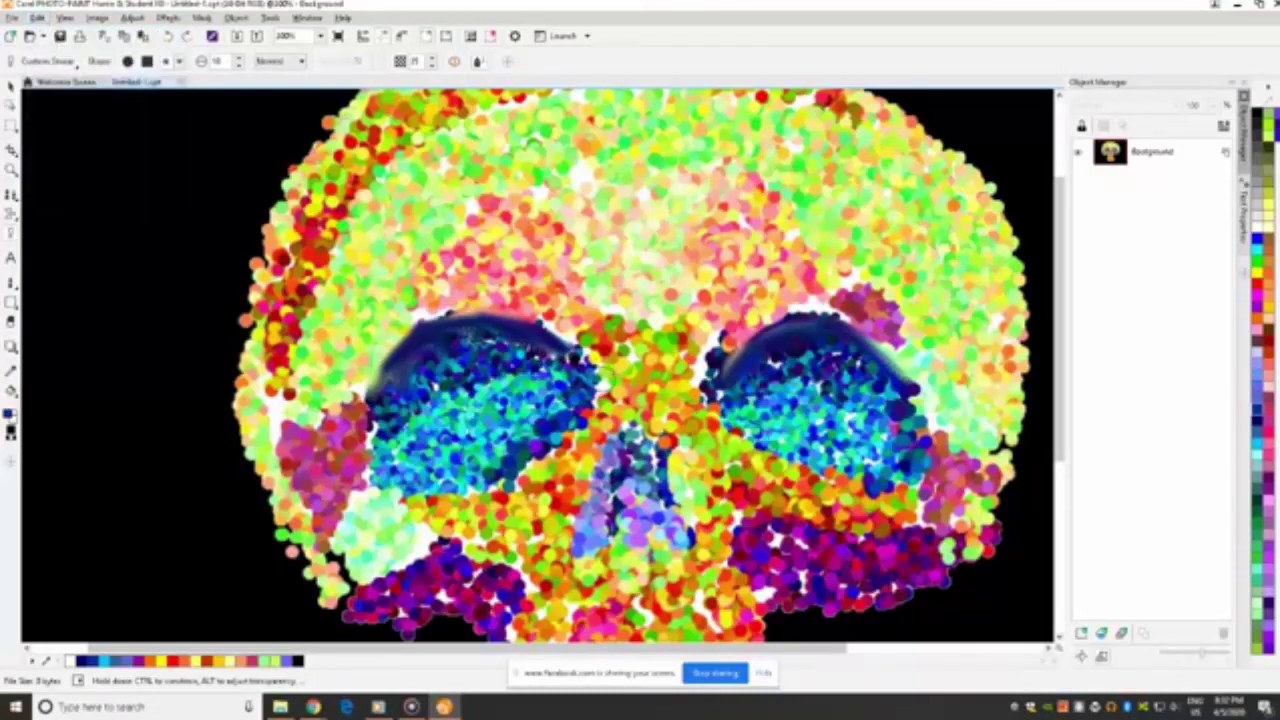
Smear the lower edges of both eye sockets and the outer edge of the right socket into smooth contours.
mouse_move(591, 376)
left_mouse_down()
mouse_move(536, 458)
mouse_move(458, 495)
left_mouse_up()
mouse_move(736, 400)
left_mouse_down()
mouse_move(738, 435)
mouse_move(820, 472)
left_mouse_up()
left_click_drag(722, 418, 732, 430)
left_click_drag(840, 470, 862, 476)
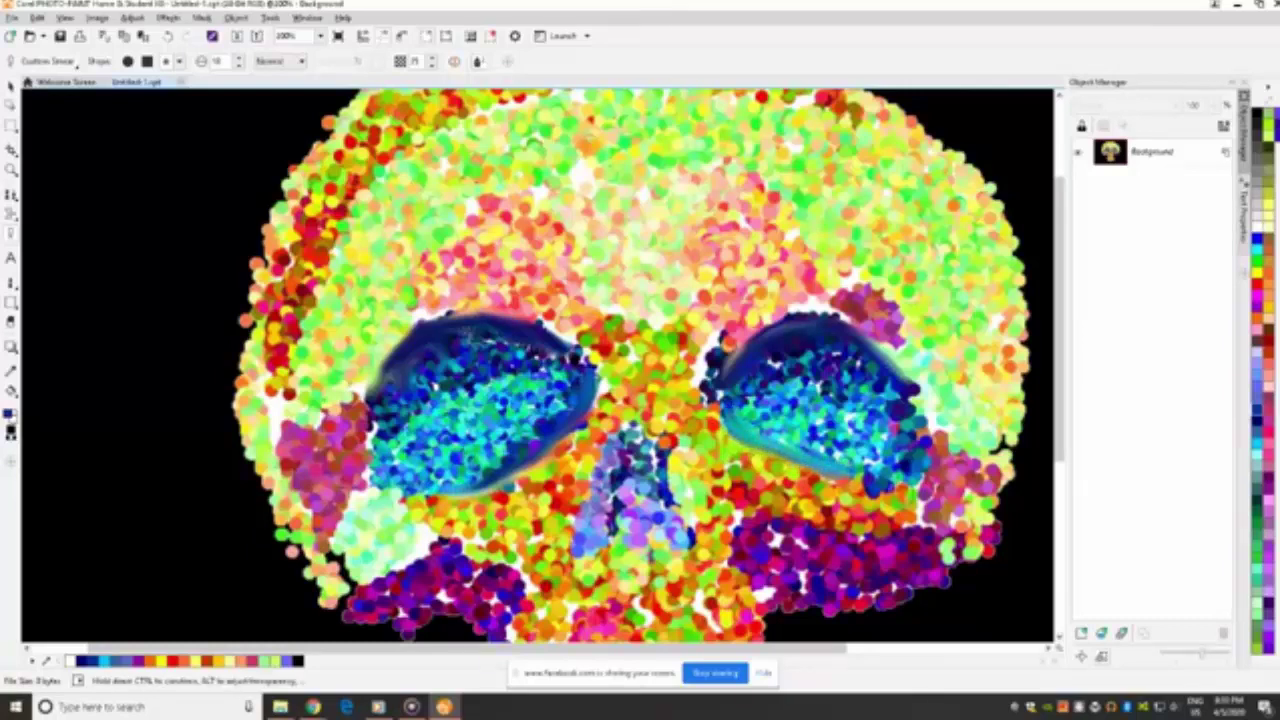
left_click_drag(905, 395, 920, 430)
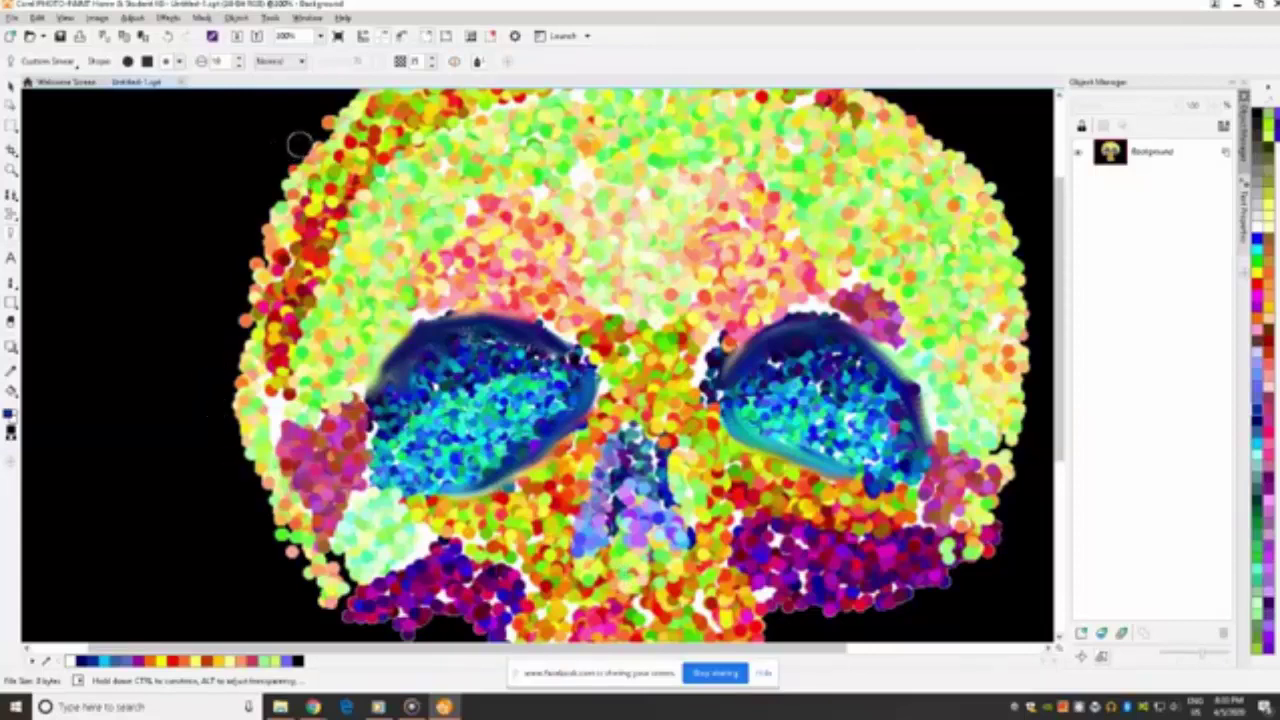
Smear the skull's left outer edge from the side of the forehead down to the purple area beneath the left cheekbone.
mouse_move(308, 141)
left_mouse_down()
mouse_move(256, 248)
mouse_move(234, 356)
mouse_move(232, 420)
mouse_move(273, 522)
left_mouse_up()
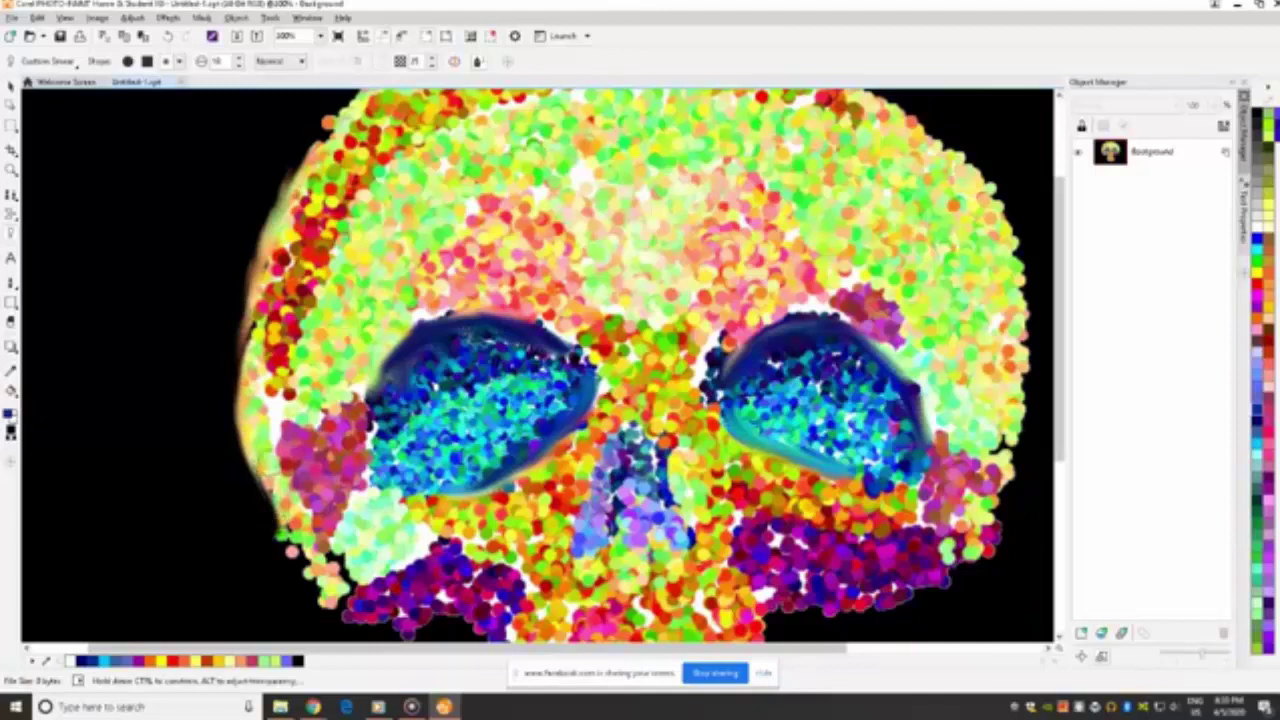
mouse_move(265, 455)
left_mouse_down()
mouse_move(302, 565)
mouse_move(365, 618)
left_mouse_up()
mouse_move(322, 548)
left_mouse_down()
mouse_move(342, 614)
mouse_move(418, 625)
left_mouse_up()
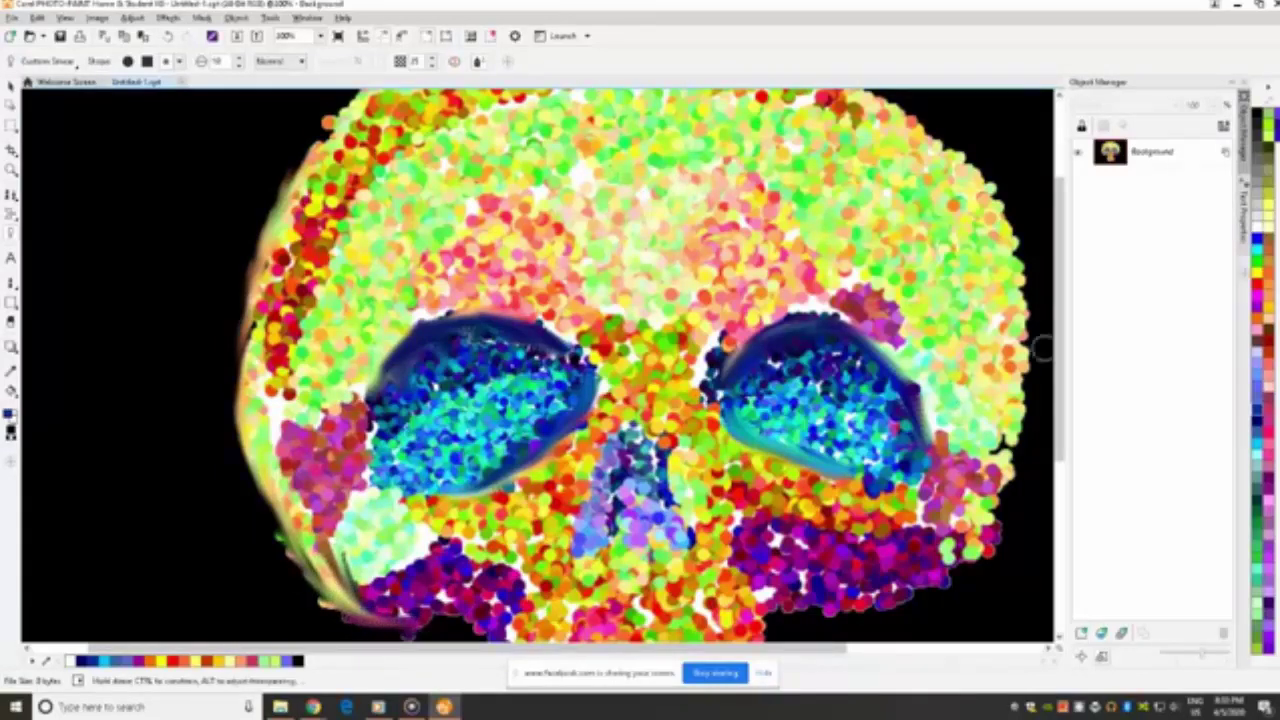
Smear the skull's upper outer edge from the crown down both sides of the forehead into a smooth contour.
left_click_drag(1059, 360, 1059, 280)
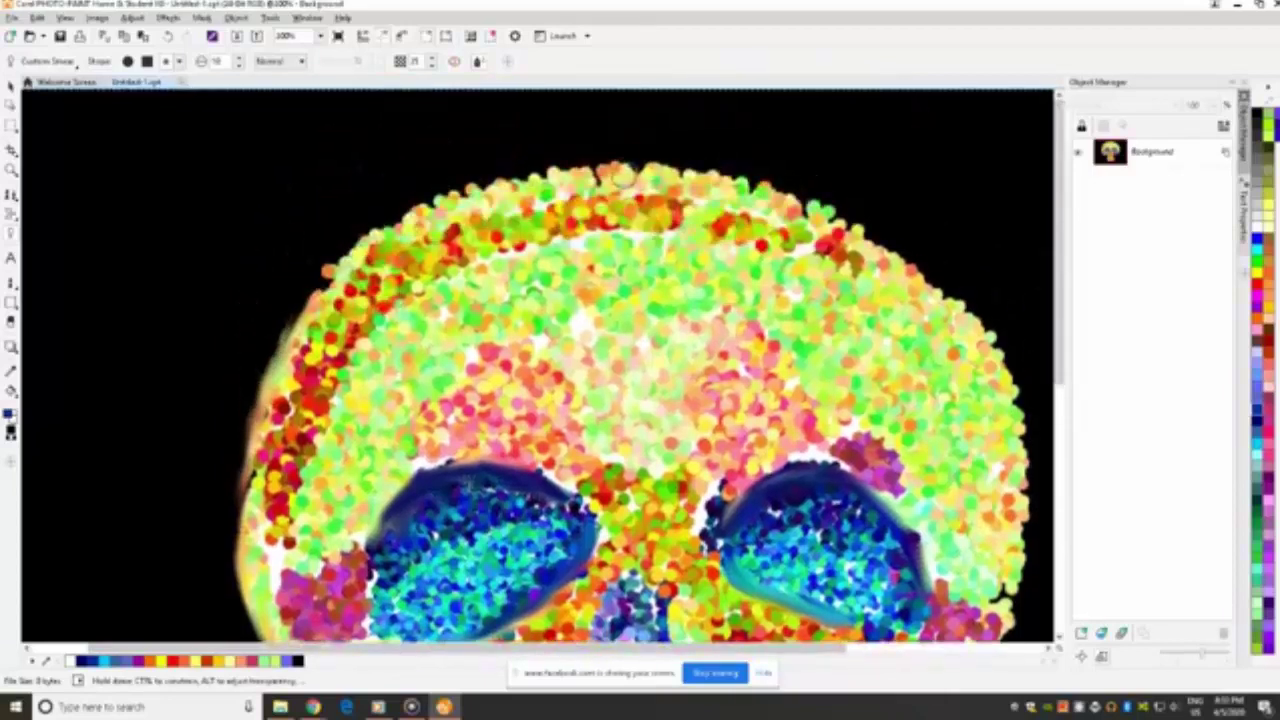
mouse_move(610, 162)
left_mouse_down()
mouse_move(532, 167)
mouse_move(405, 212)
mouse_move(298, 305)
left_mouse_up()
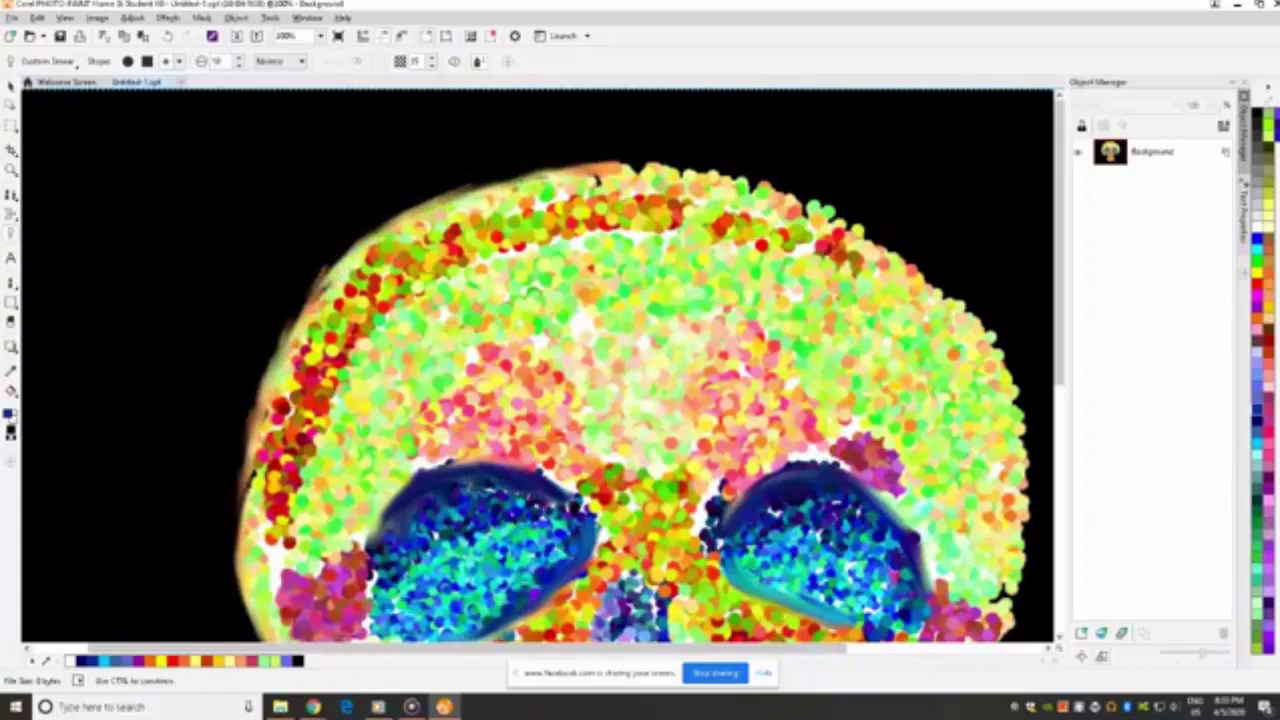
mouse_move(620, 166)
left_mouse_down()
mouse_move(755, 180)
mouse_move(857, 220)
mouse_move(1005, 355)
left_mouse_up()
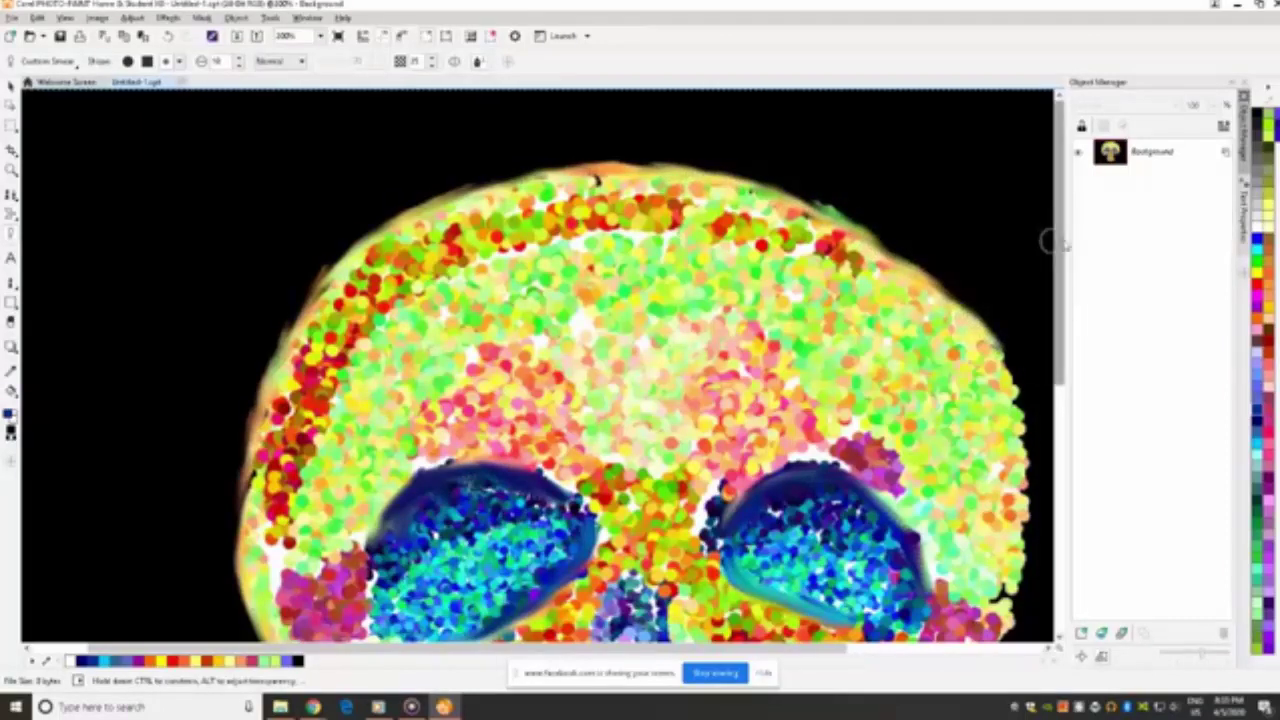
Smear the skull's right outer edge from forehead to cheek, and the lower edges of both purple cheek areas, into smooth contours.
scroll(1062, 255, "down", 3)
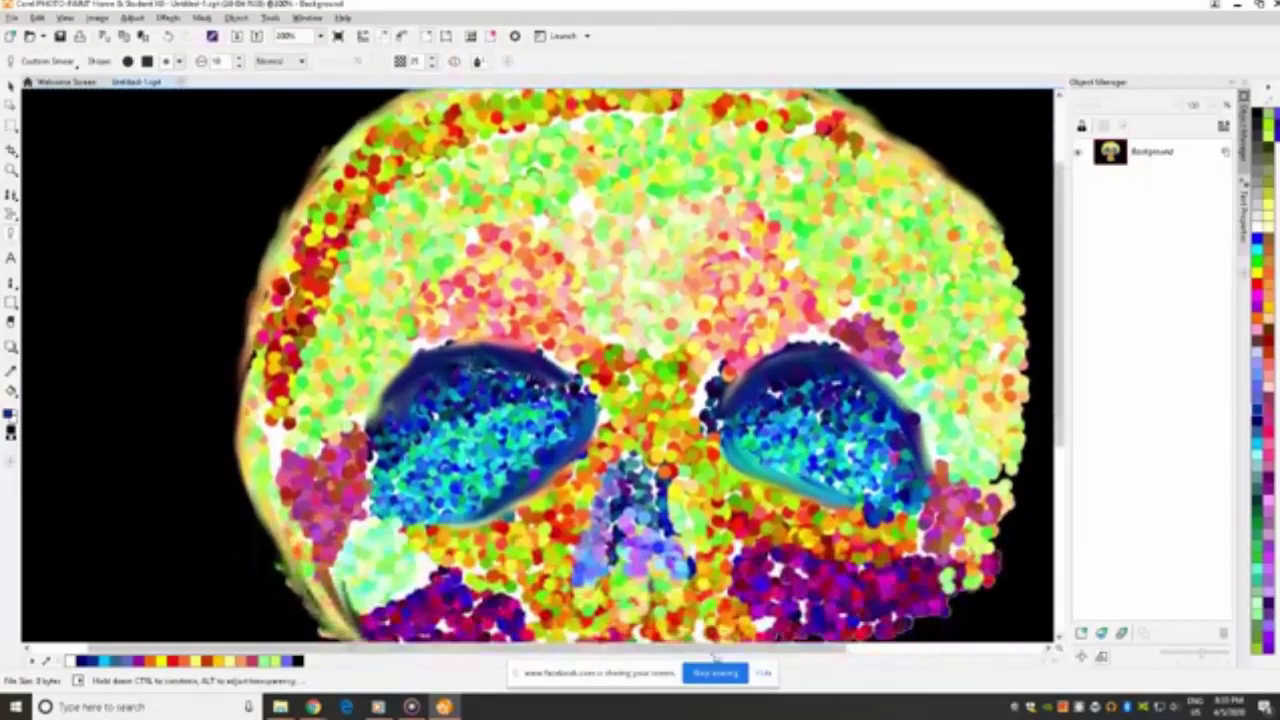
left_click_drag(716, 650, 831, 650)
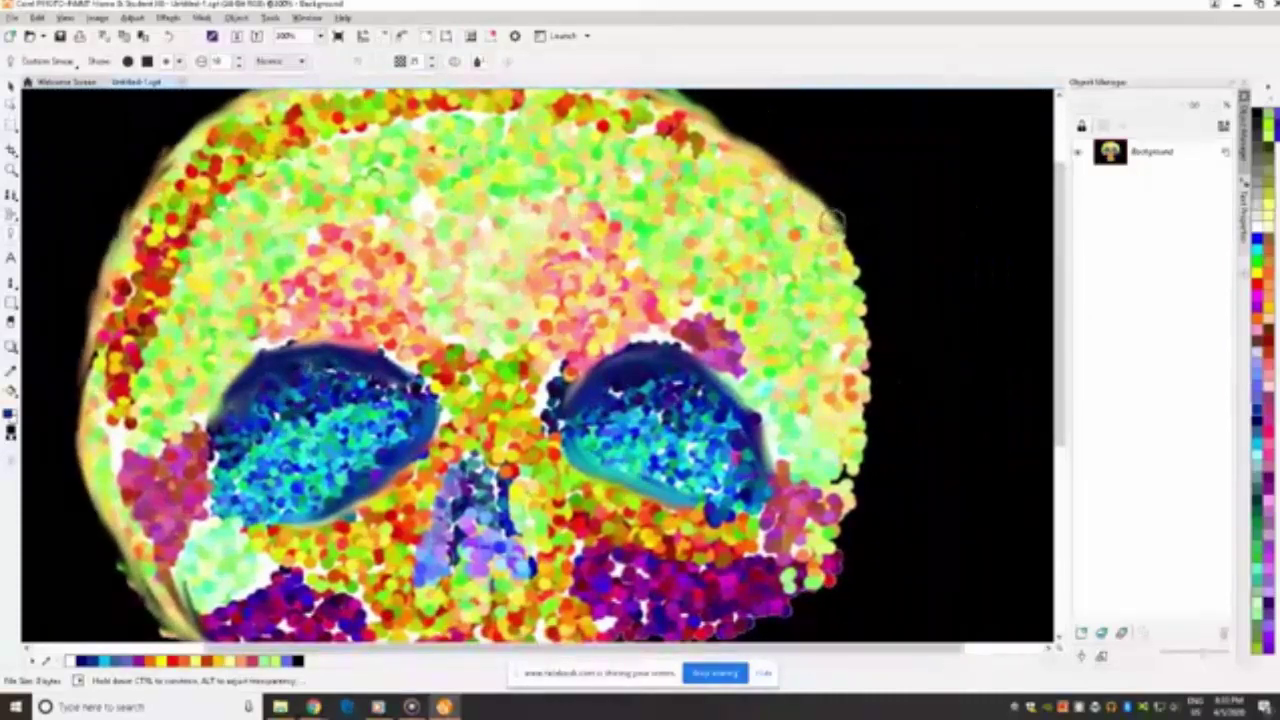
mouse_move(842, 238)
left_mouse_down()
mouse_move(870, 372)
mouse_move(855, 518)
mouse_move(838, 555)
mouse_move(850, 500)
mouse_move(811, 592)
mouse_move(828, 572)
mouse_move(770, 611)
left_mouse_up()
left_click_drag(1059, 312, 1059, 418)
mouse_move(805, 415)
left_mouse_down()
mouse_move(626, 456)
mouse_move(656, 423)
mouse_move(628, 438)
left_mouse_up()
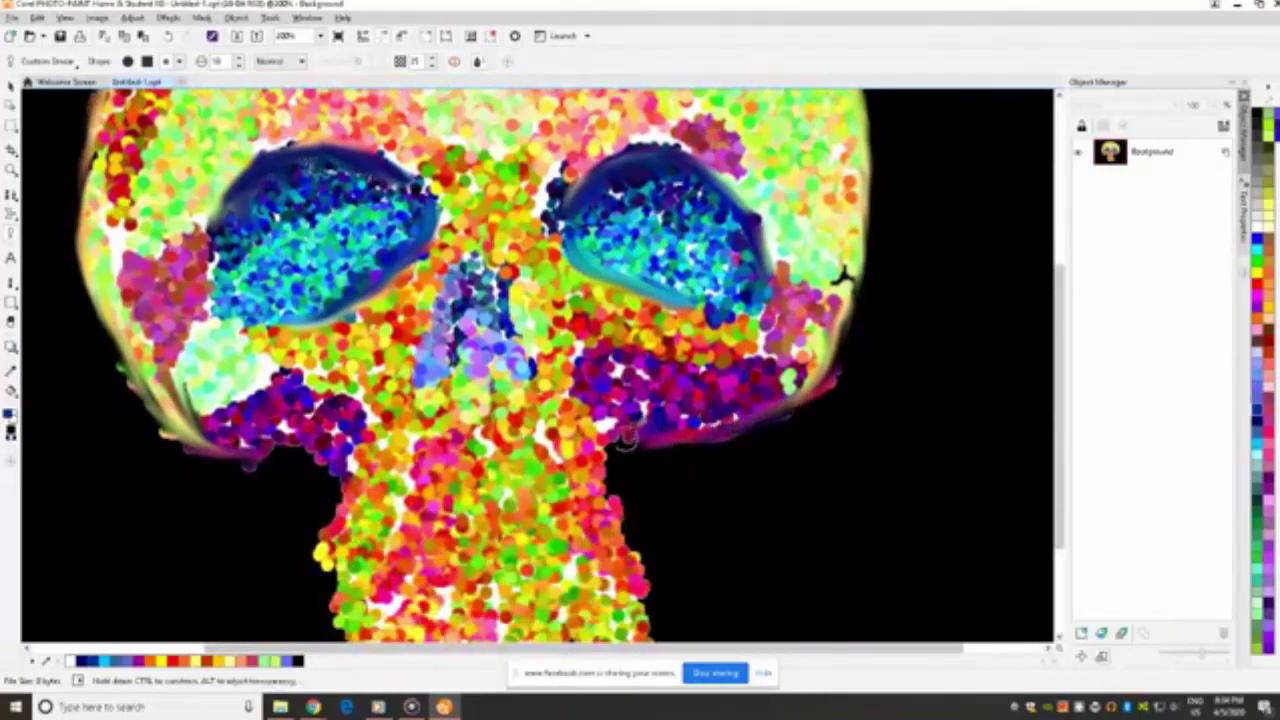
mouse_move(263, 450)
left_mouse_down()
mouse_move(306, 458)
mouse_move(327, 492)
mouse_move(336, 465)
mouse_move(336, 495)
left_mouse_up()
Smear the blue and violet dots of the nasal cavity into smooth streaks joined by an arch over its upper end.
left_click_drag(468, 280, 431, 386)
left_click_drag(488, 340, 480, 378)
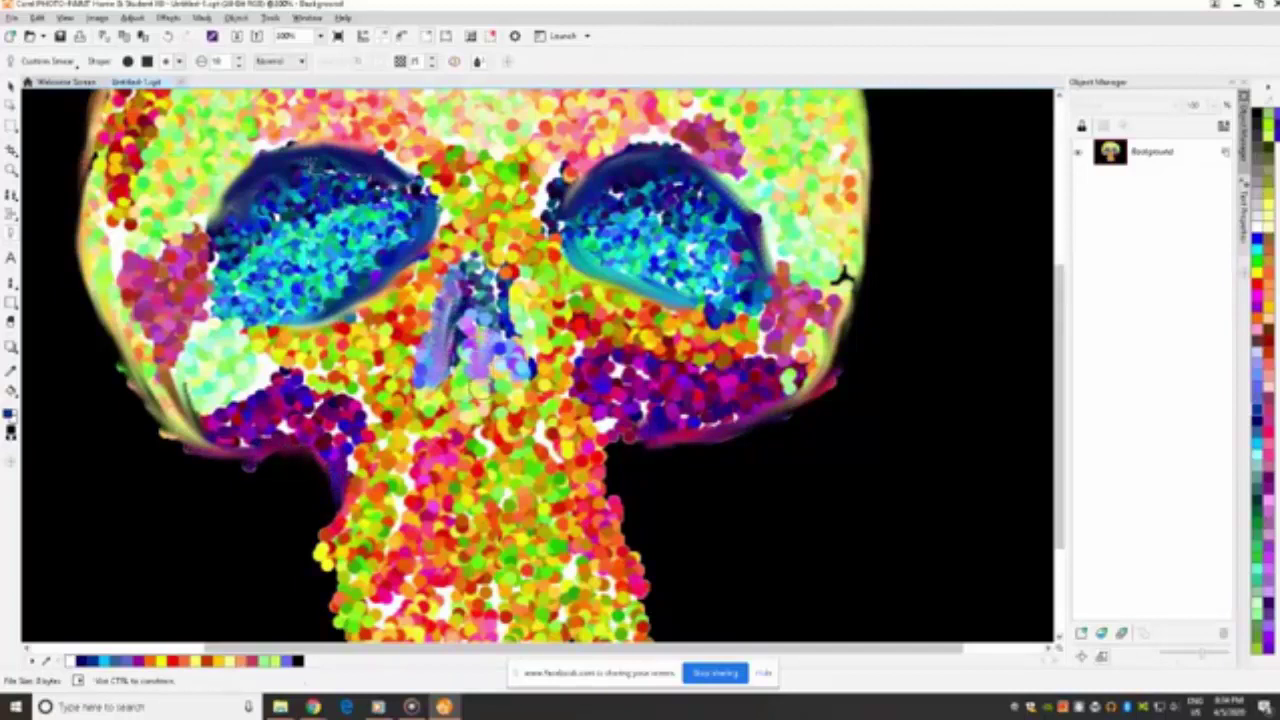
left_click_drag(501, 332, 515, 371)
mouse_move(448, 275)
left_mouse_down()
mouse_move(500, 270)
mouse_move(507, 312)
mouse_move(492, 264)
left_mouse_up()
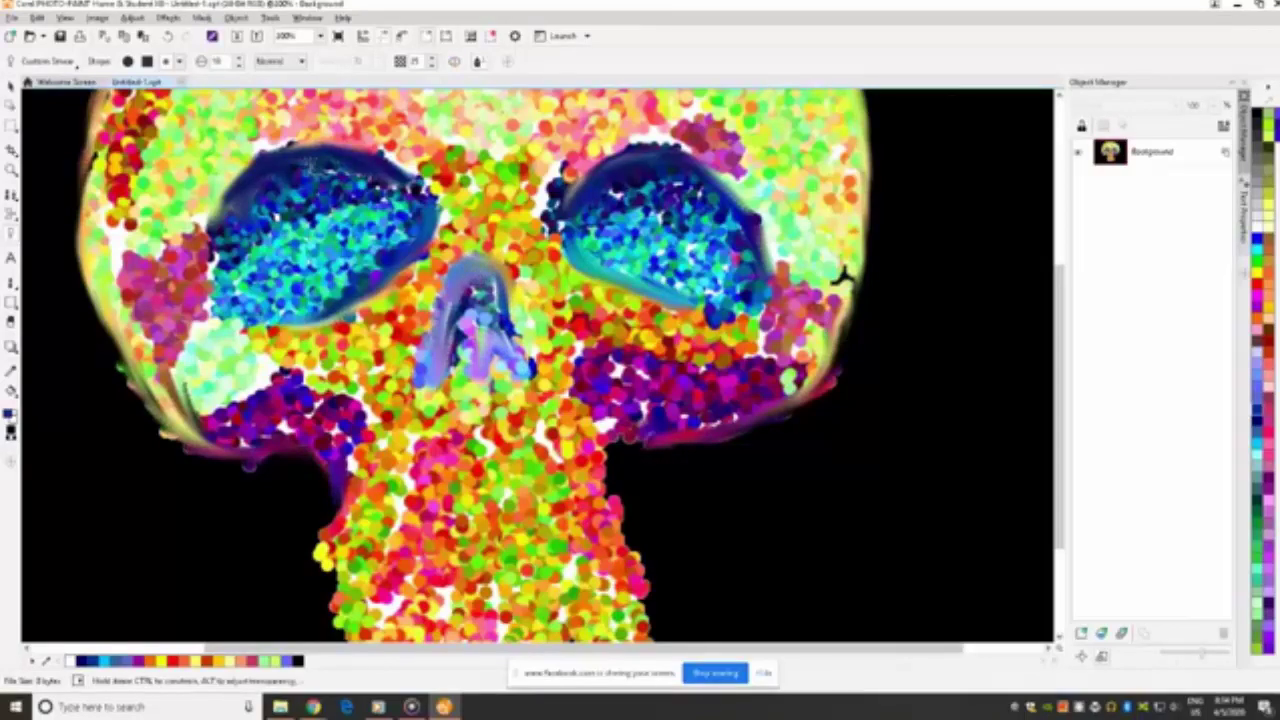
Smear the outer edges on both sides of the jaw downward to its ragged lower end.
left_click_drag(1059, 308, 1059, 380)
mouse_move(612, 320)
left_mouse_down()
mouse_move(610, 380)
mouse_move(612, 352)
mouse_move(650, 515)
left_mouse_up()
mouse_move(340, 372)
left_mouse_down()
mouse_move(328, 434)
mouse_move(326, 402)
mouse_move(338, 505)
mouse_move(366, 562)
left_mouse_up()
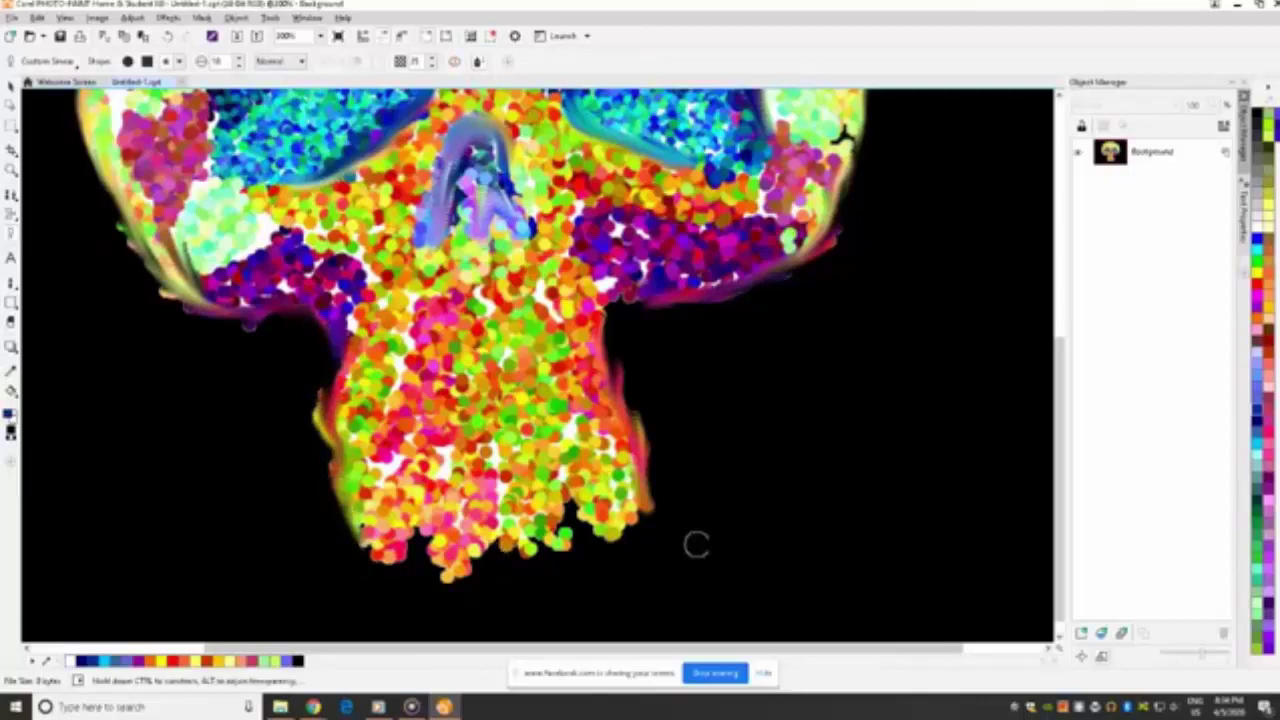
Switch the smear brush to the soft round 10 nib and pull thin, curved strands outward from the skull's edges.
double_click(11, 170)
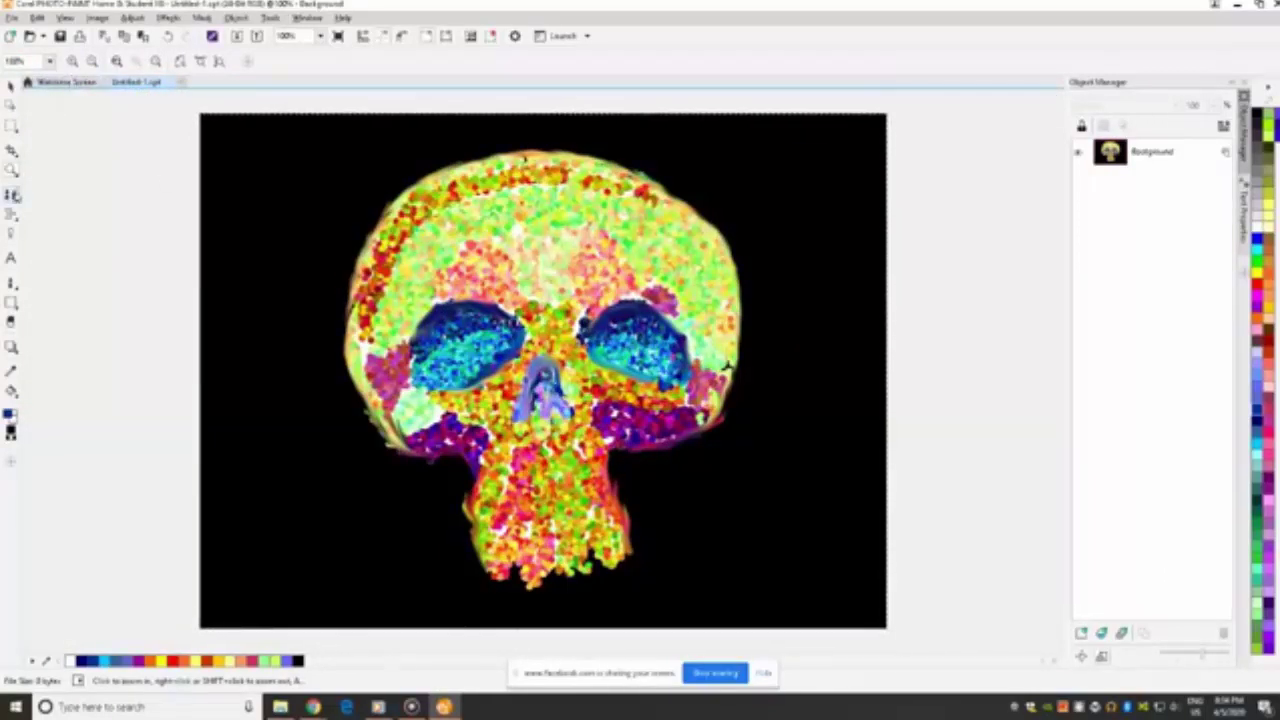
left_click(11, 232)
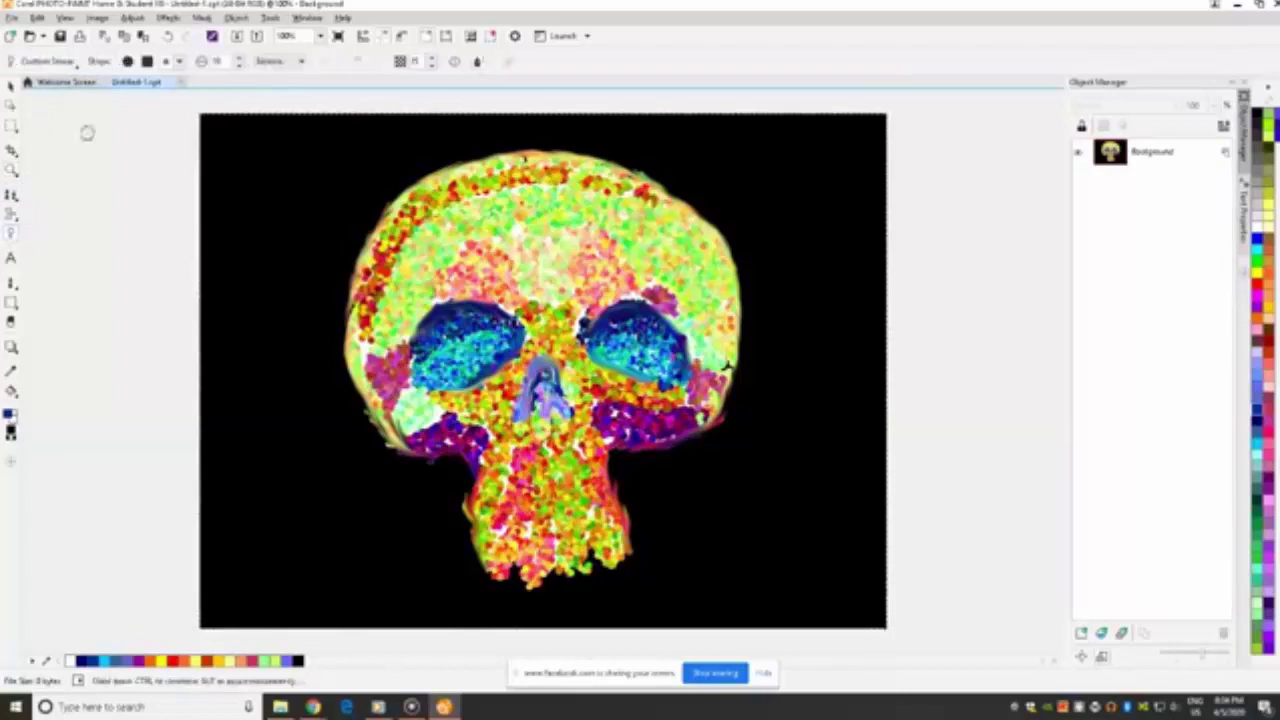
left_click(178, 61)
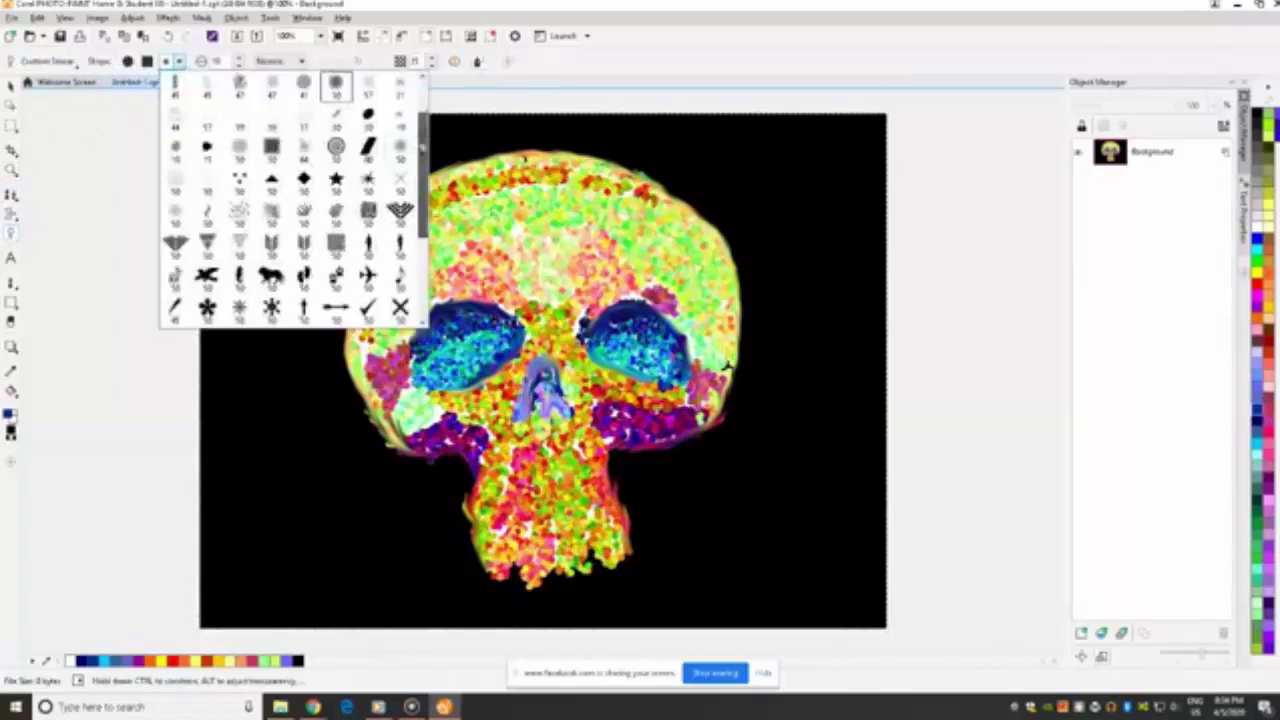
scroll(402, 100, "up", 2)
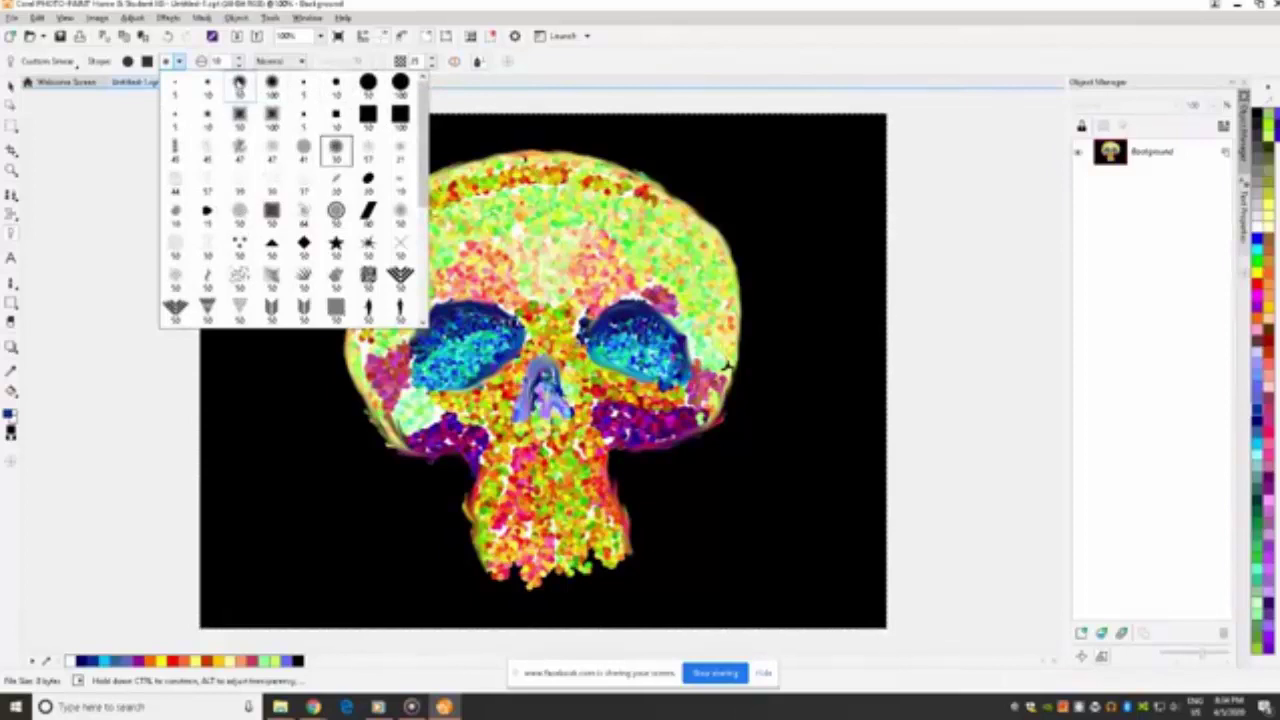
left_click(209, 88)
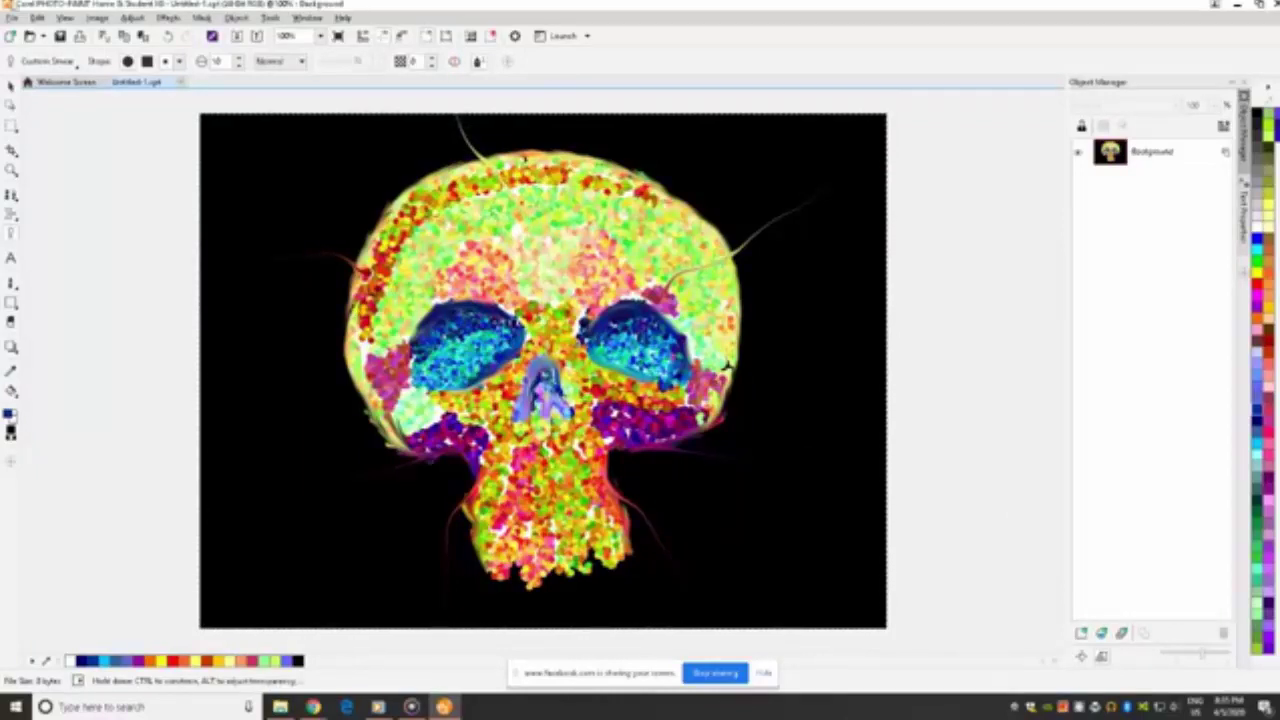
Smear more thin strands out from the skull's top and sides, and a row of vertical drips down from the jaw's lower edge.
left_click(11, 124)
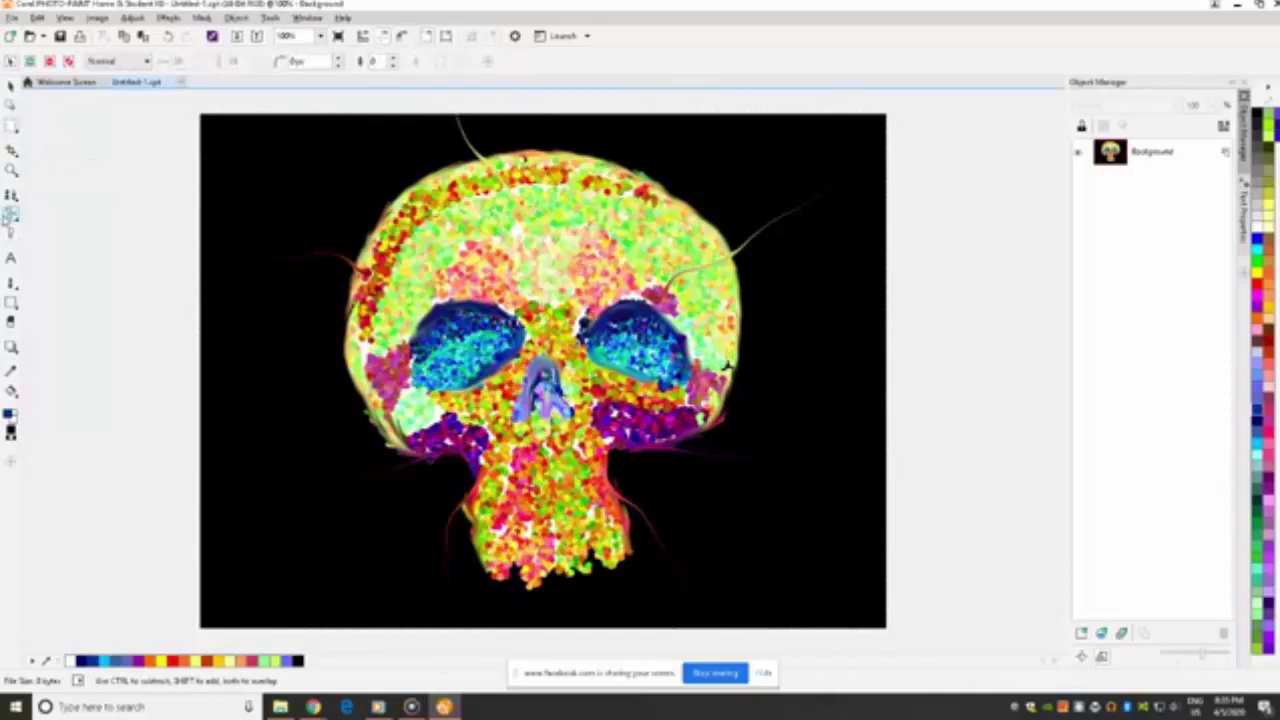
left_click(12, 234)
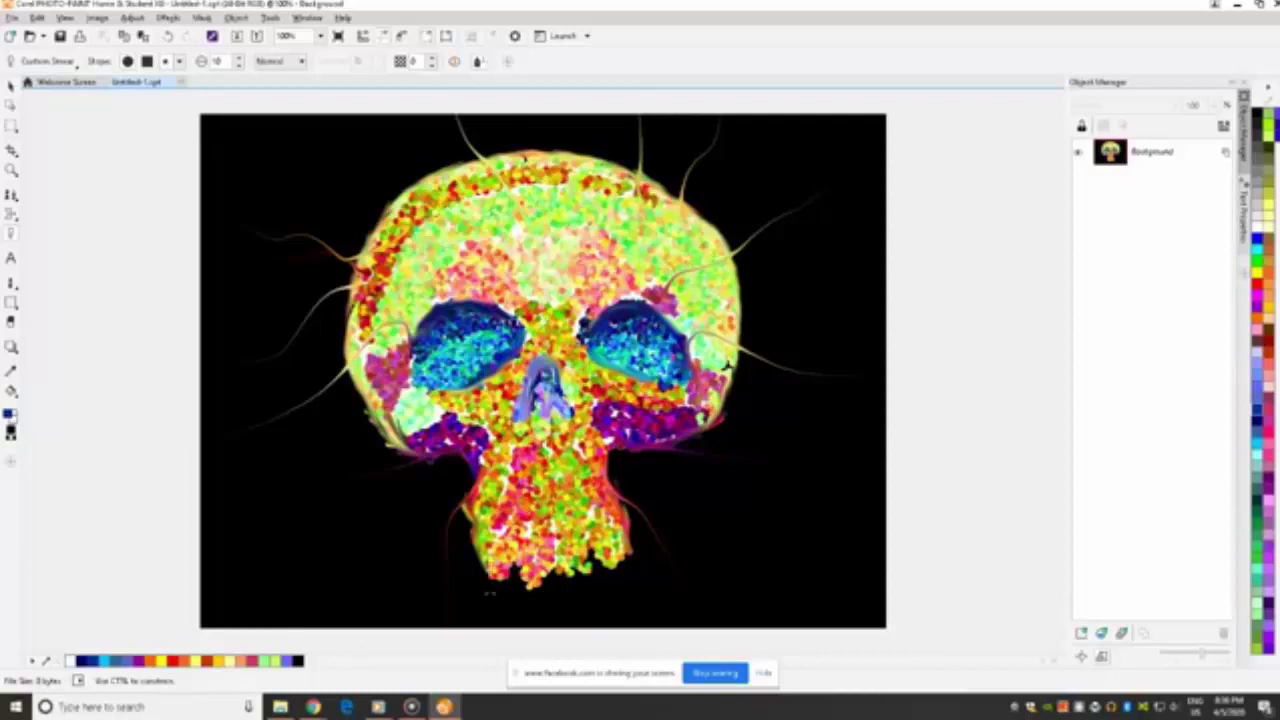
left_click_drag(500, 576, 501, 627)
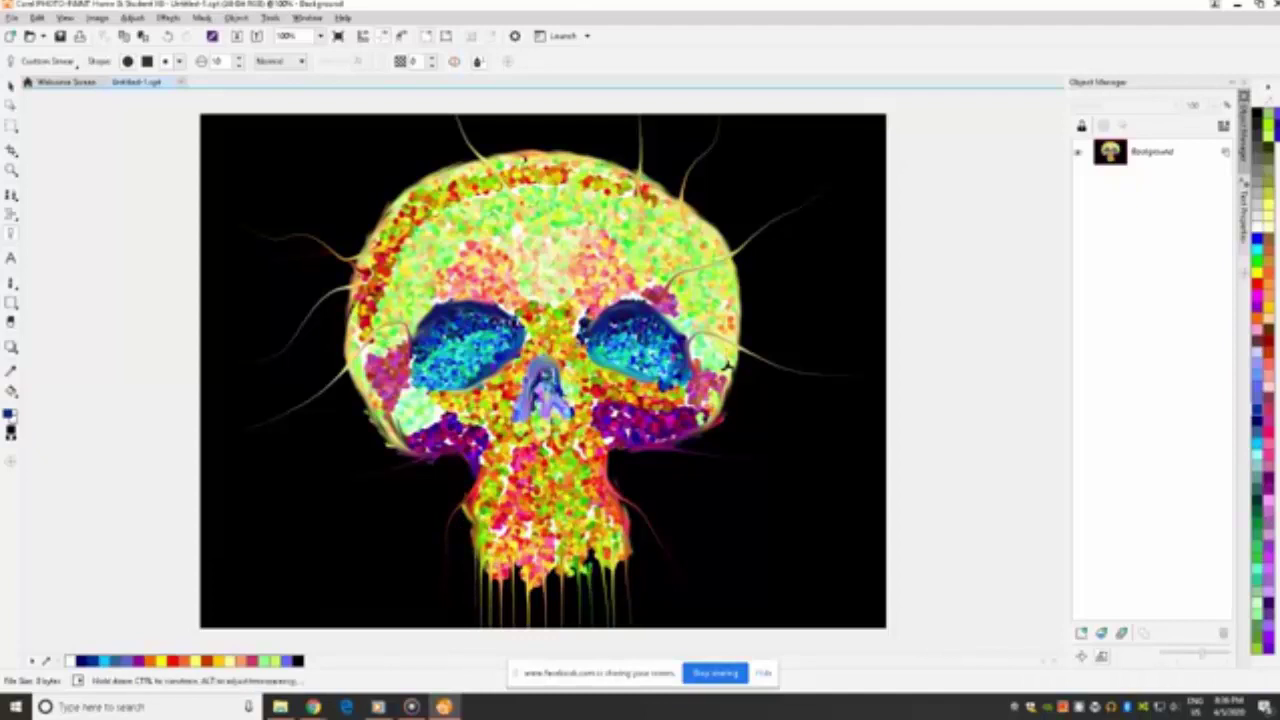
Choose the soft round 50 nib, reduce its size and smear a thick wavy tentacle from each side of the forehead to the canvas's upper edge.
left_click(179, 61)
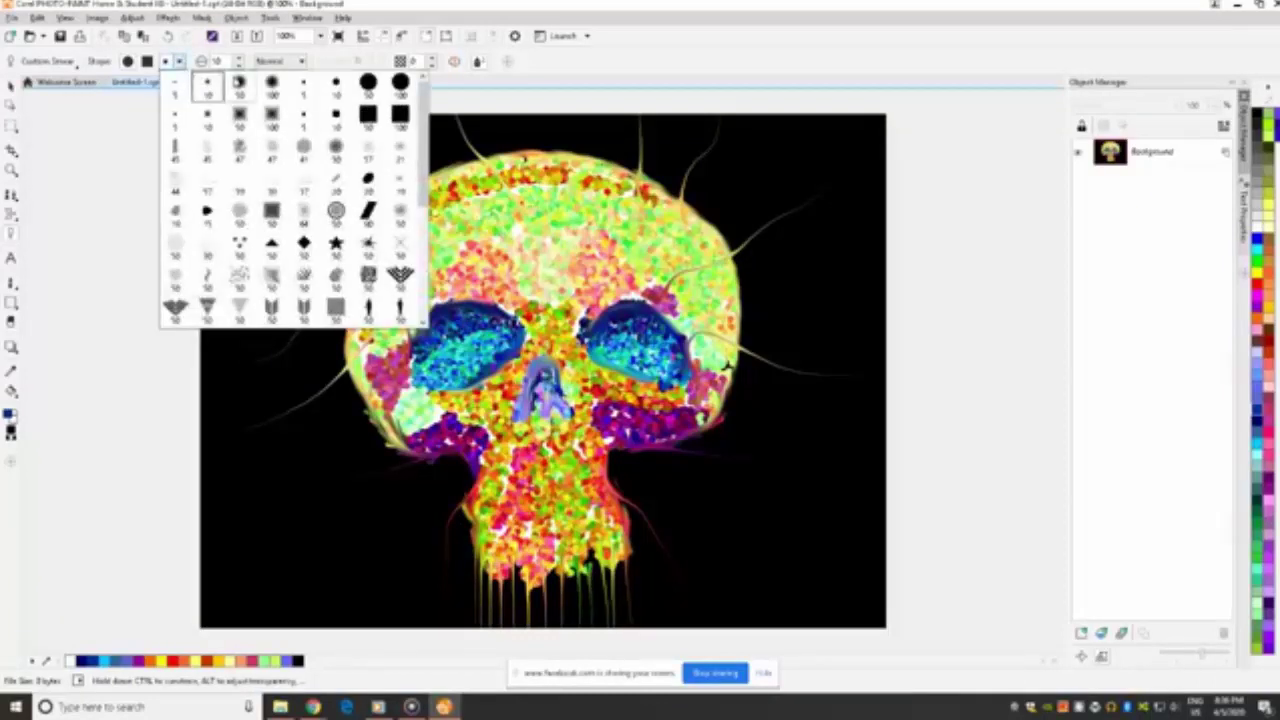
left_click(206, 88)
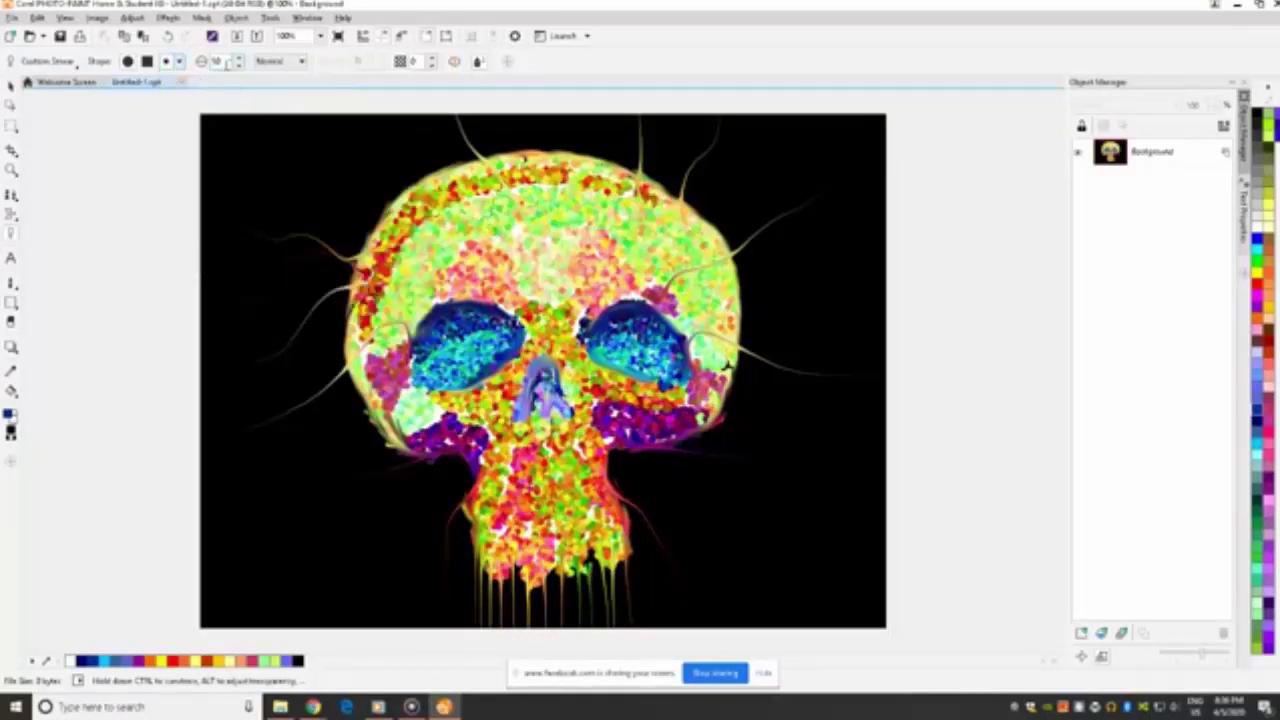
left_click(238, 66)
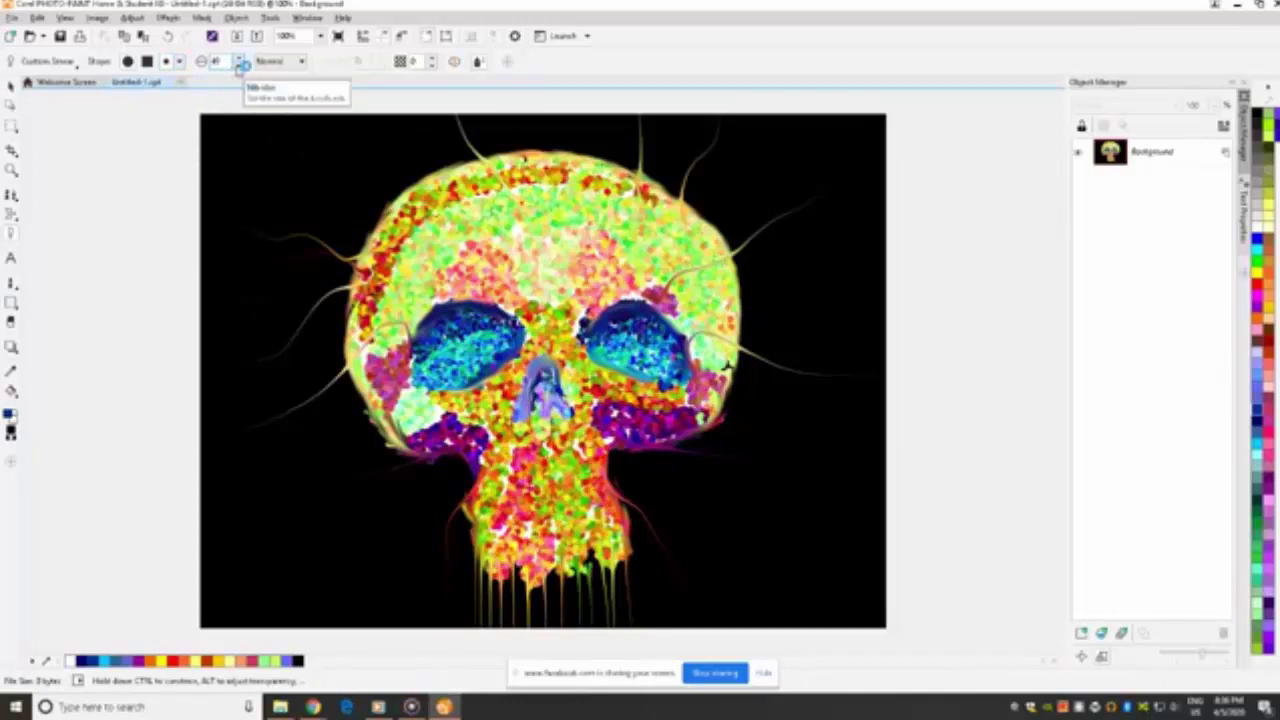
left_click(238, 66)
left_click(238, 66)
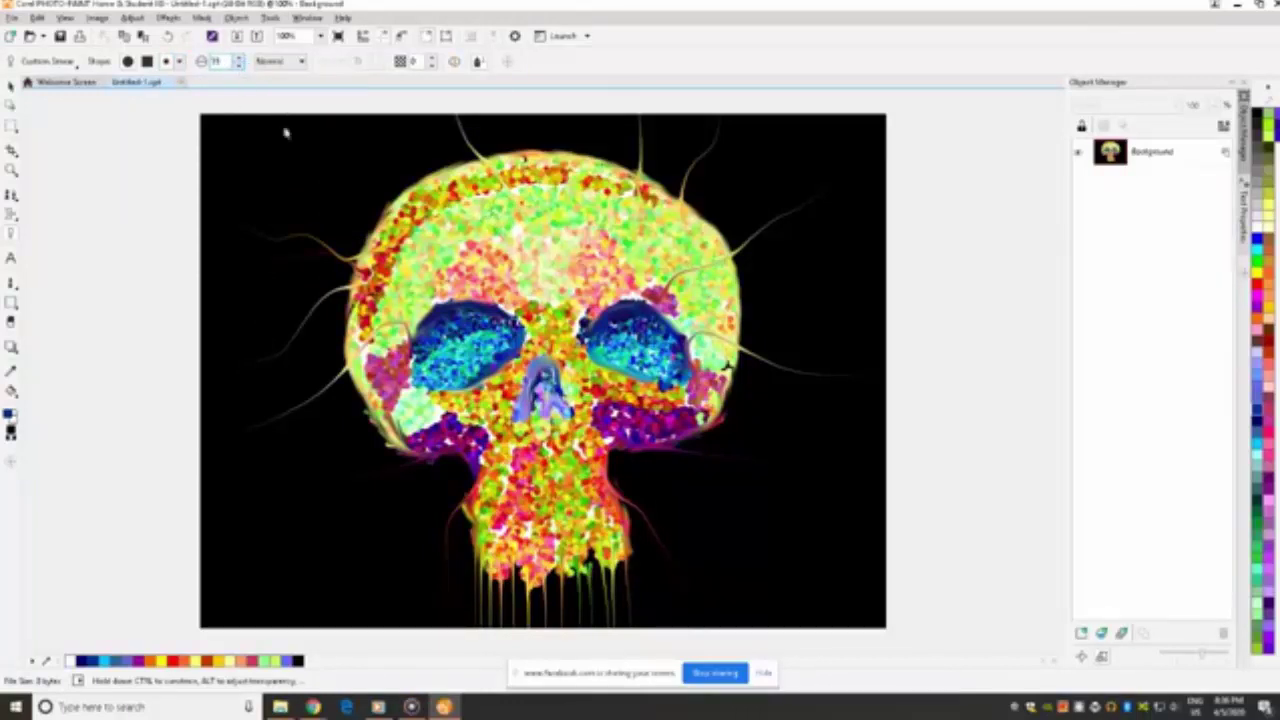
mouse_move(415, 193)
left_mouse_down()
mouse_move(366, 140)
mouse_move(322, 151)
mouse_move(260, 120)
mouse_move(52, 100)
left_mouse_up()
mouse_move(676, 234)
left_mouse_down()
mouse_move(700, 193)
mouse_move(797, 175)
mouse_move(848, 112)
left_mouse_up()
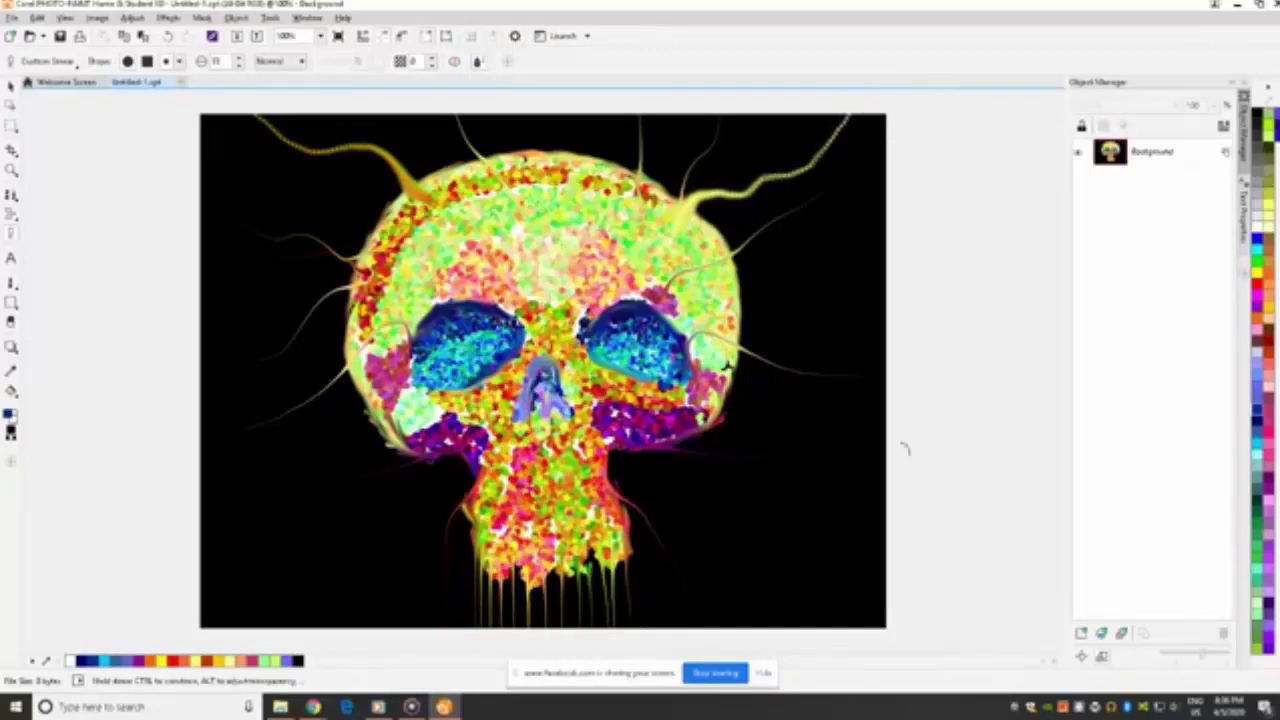
Smear two long tentacles from each cheek down toward the canvas's lower edge, and one curling from the crown over the forehead.
mouse_move(720, 420)
left_mouse_down()
mouse_move(770, 504)
mouse_move(761, 601)
left_mouse_up()
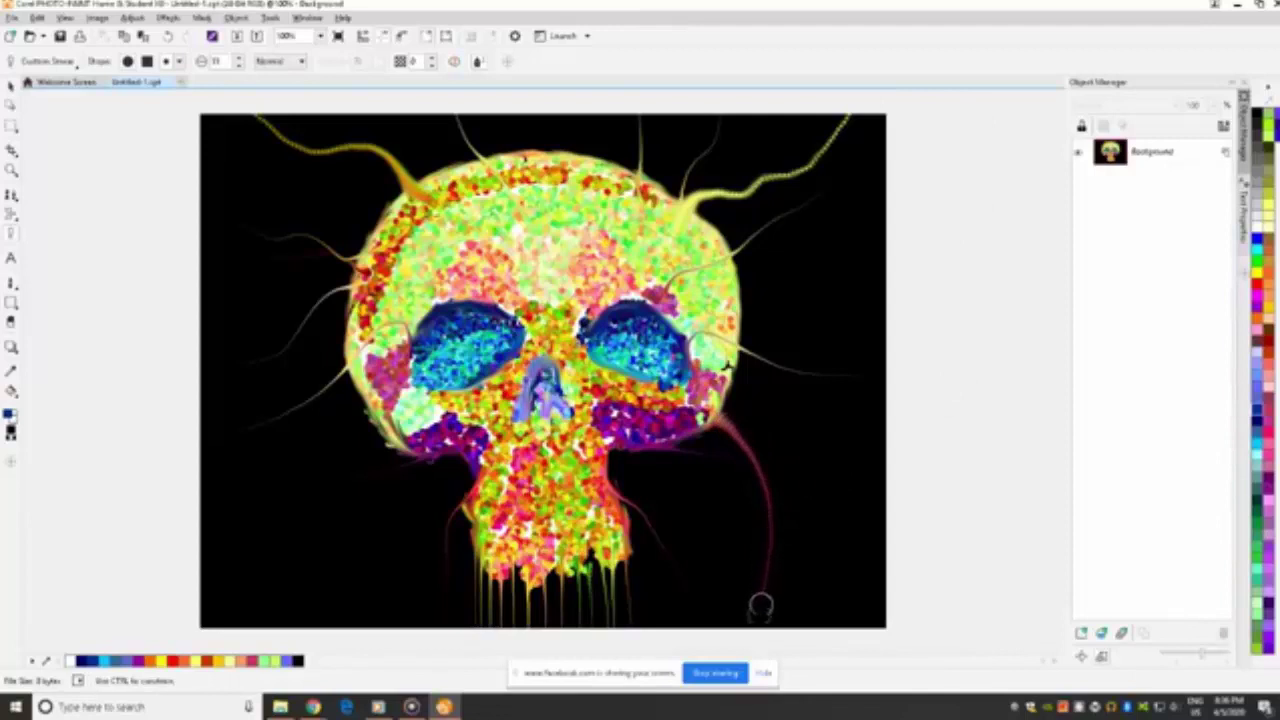
mouse_move(370, 415)
left_mouse_down()
mouse_move(335, 470)
mouse_move(330, 585)
left_mouse_up()
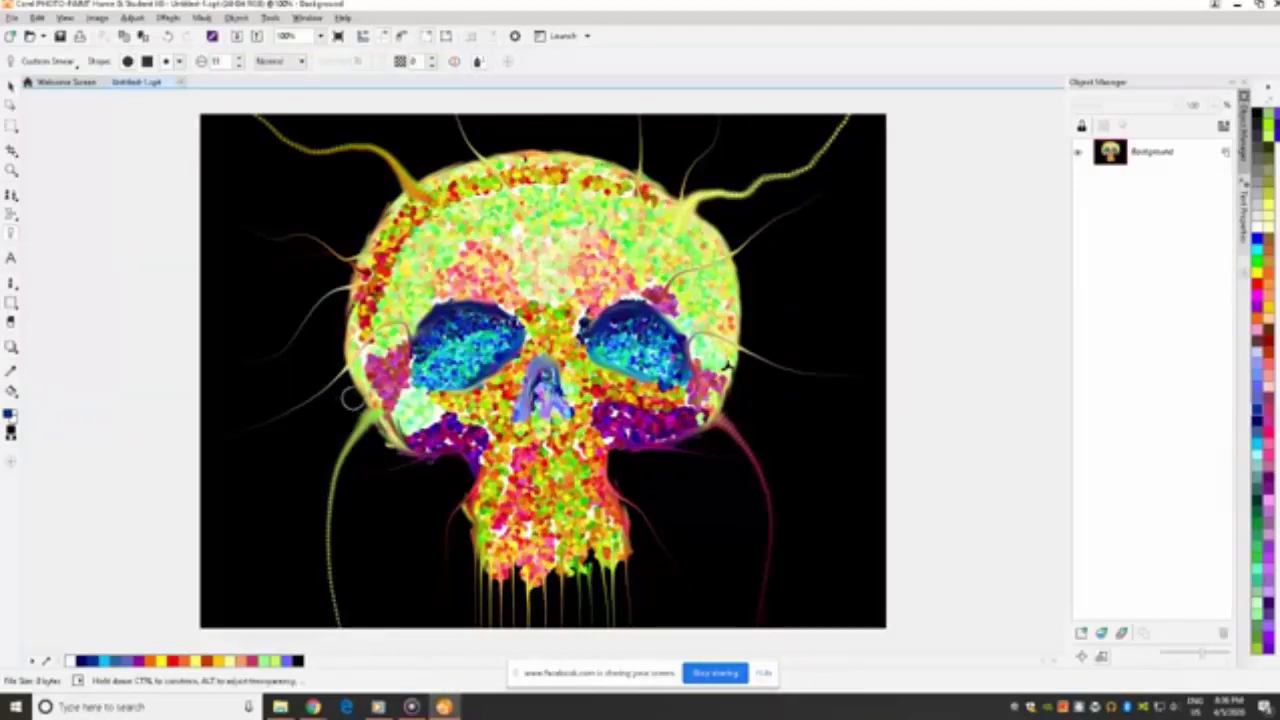
mouse_move(353, 385)
left_mouse_down()
mouse_move(327, 419)
mouse_move(351, 488)
mouse_move(308, 525)
mouse_move(333, 587)
left_mouse_up()
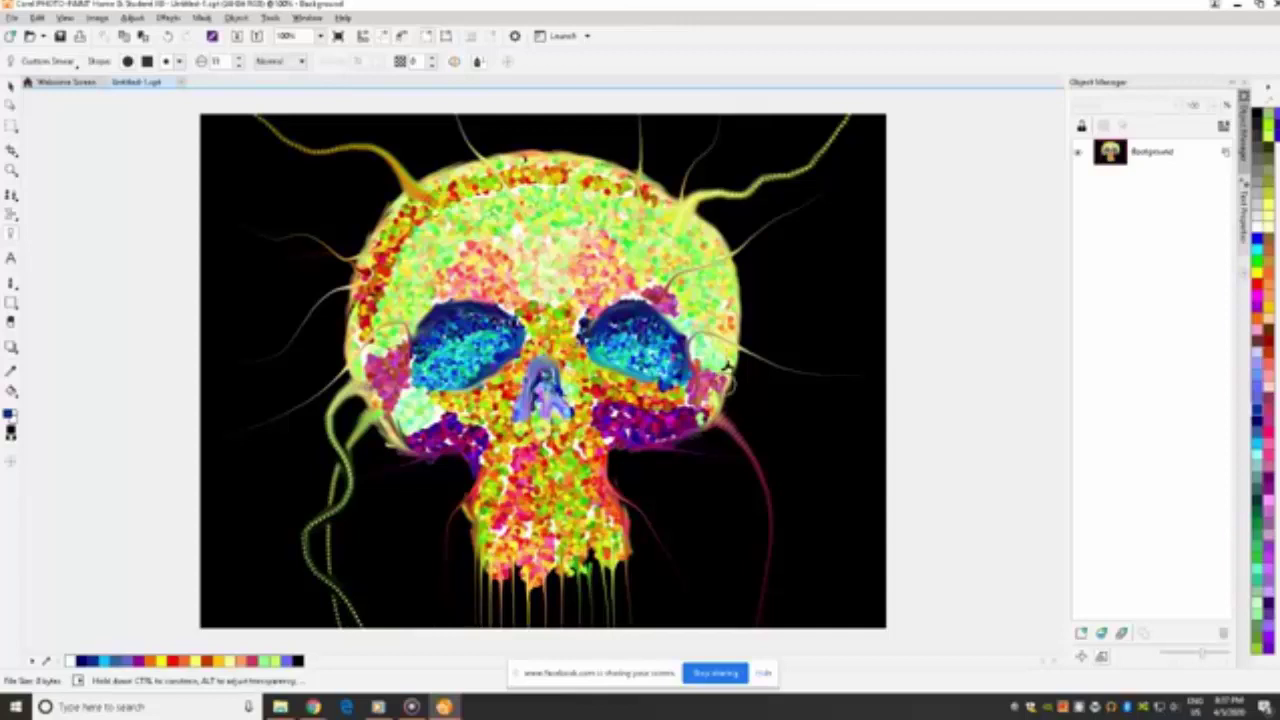
mouse_move(727, 372)
left_mouse_down()
mouse_move(747, 417)
mouse_move(731, 469)
mouse_move(790, 528)
mouse_move(779, 562)
mouse_move(754, 578)
mouse_move(777, 655)
left_mouse_up()
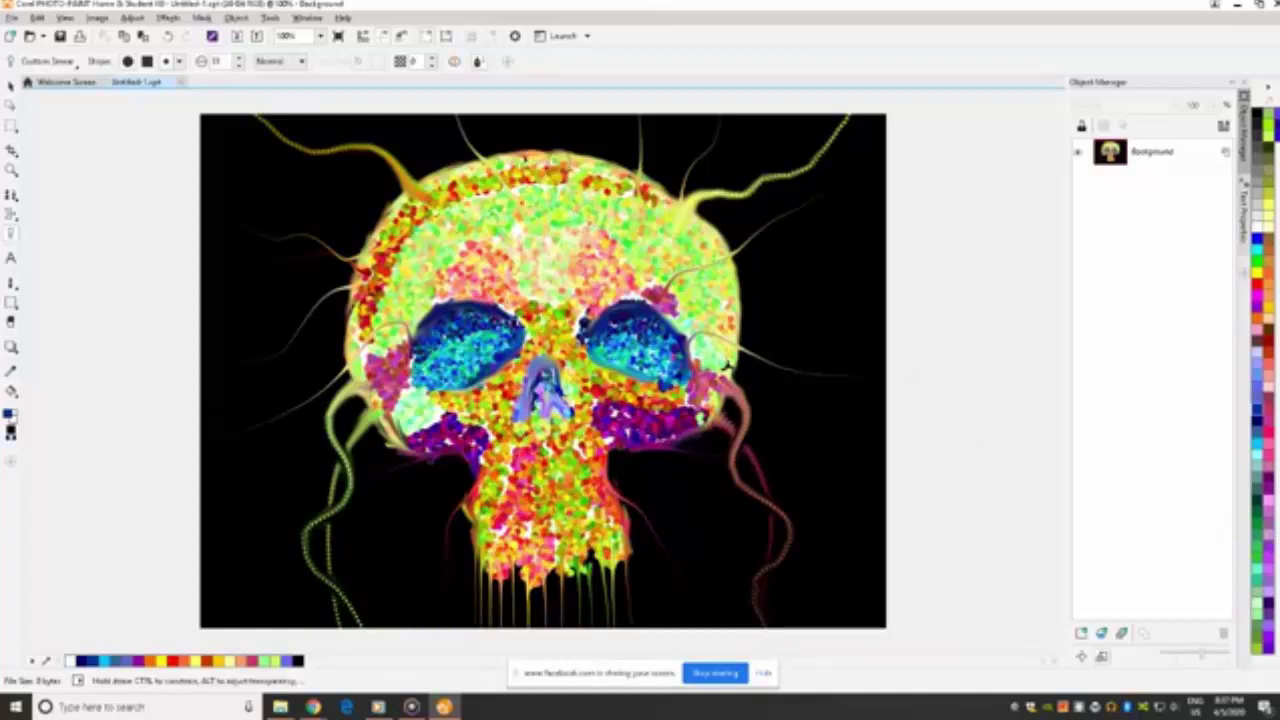
mouse_move(553, 152)
left_mouse_down()
mouse_move(578, 144)
mouse_move(594, 165)
mouse_move(586, 207)
mouse_move(545, 232)
mouse_move(525, 200)
left_mouse_up()
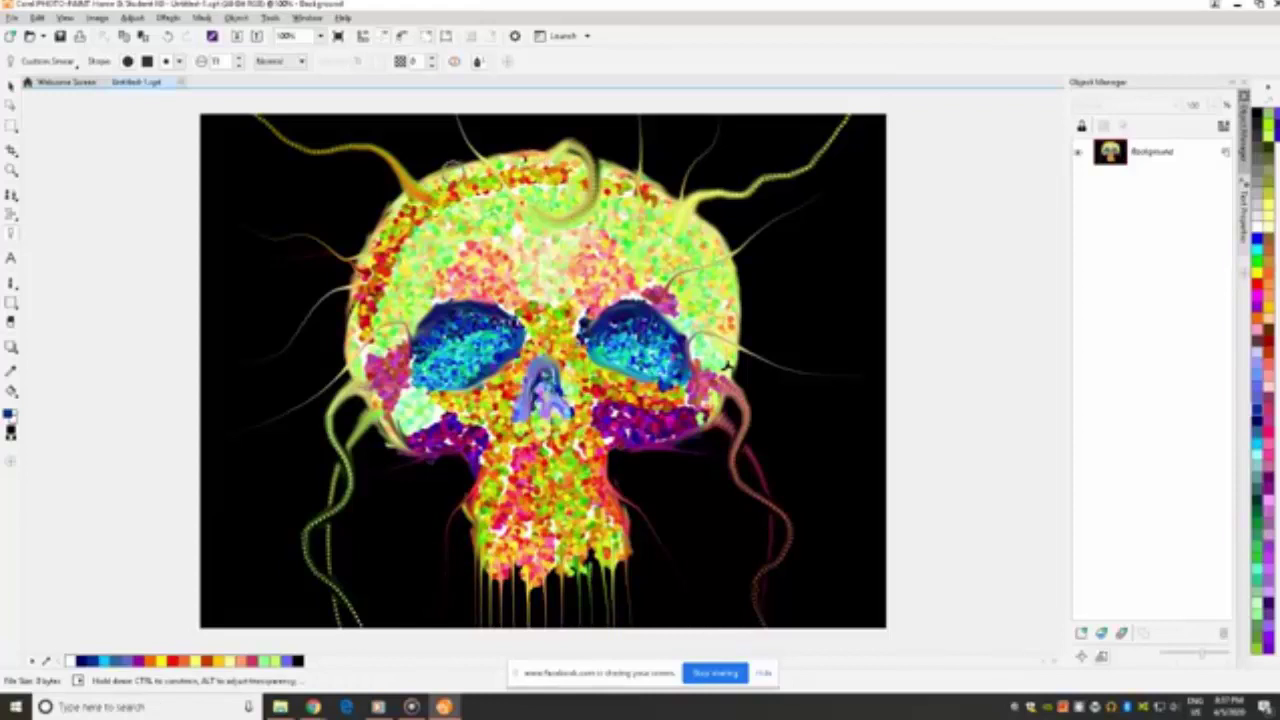
Reduce the nib size and smear tapering tentacles from the forehead's left side and the crown out to the canvas edges.
left_click(239, 66)
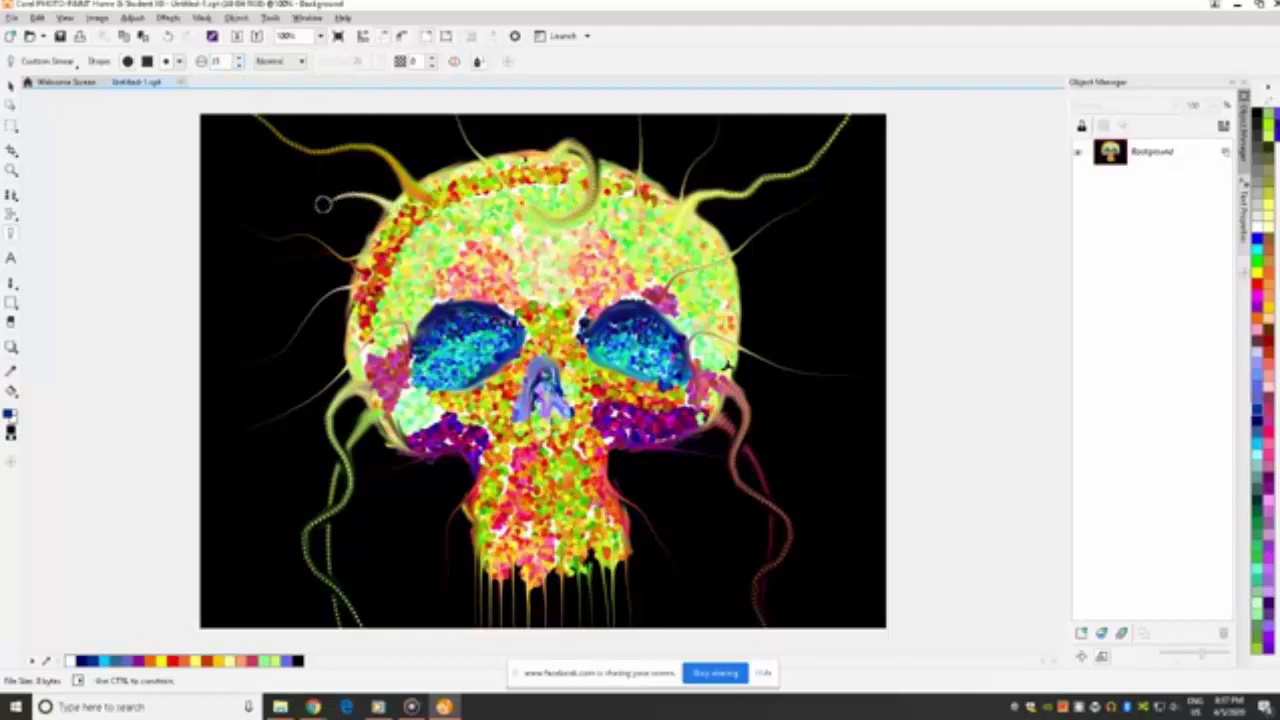
left_click_drag(298, 207, 205, 184)
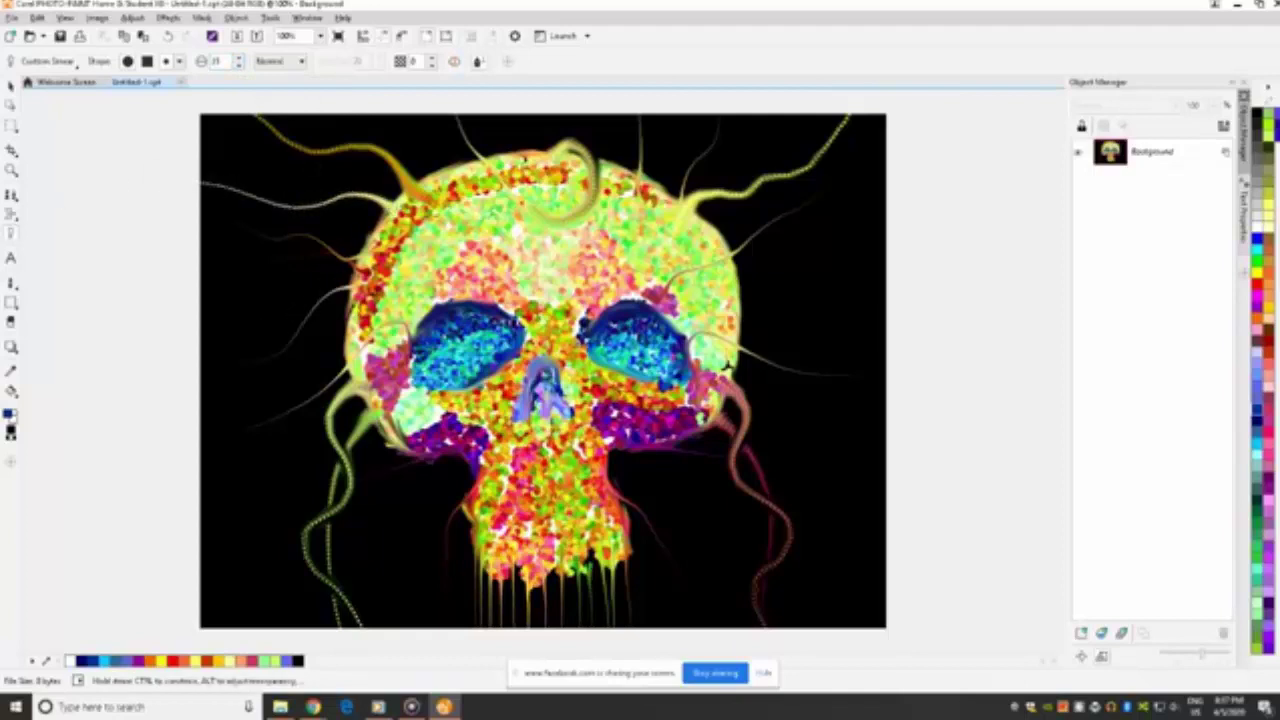
left_click_drag(448, 190, 425, 115)
left_click_drag(540, 158, 526, 115)
left_click_drag(606, 170, 607, 115)
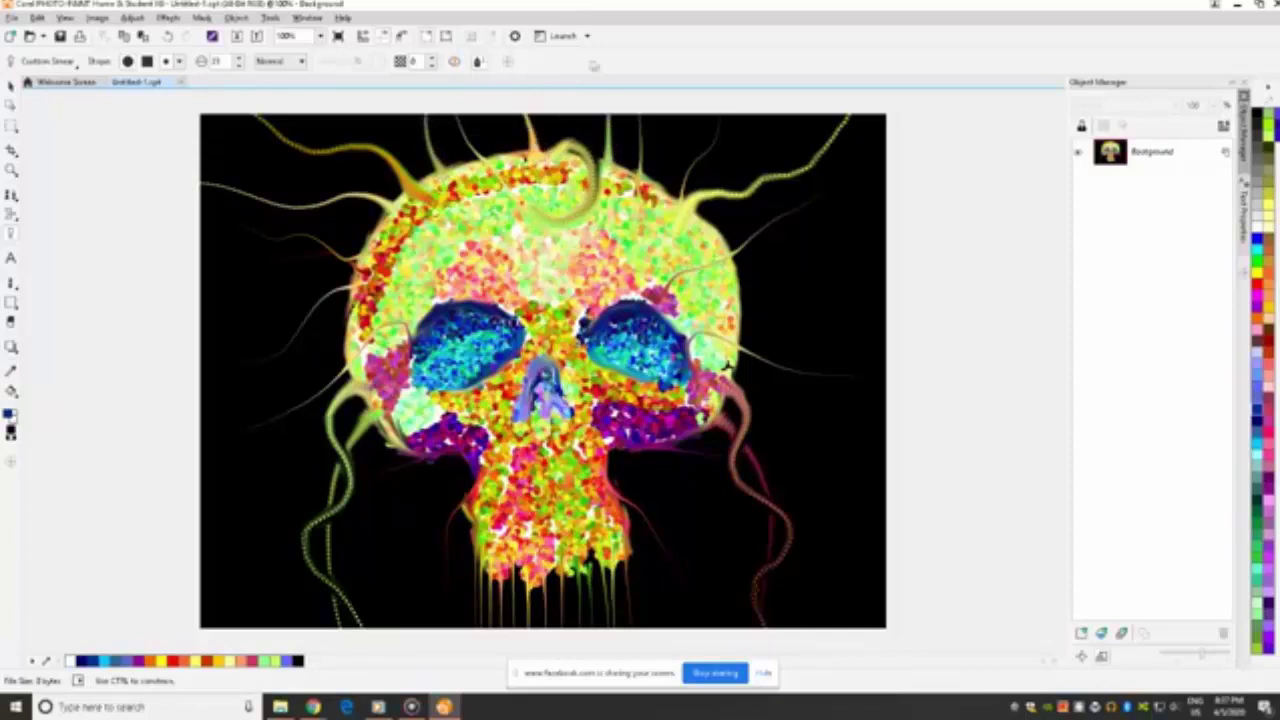
Smear five tapering tentacles from the skull's right side, between upper forehead and cheek, out to the upper and right canvas edges.
left_click_drag(662, 192, 681, 110)
mouse_move(710, 228)
left_mouse_down()
mouse_move(842, 177)
mouse_move(920, 118)
left_mouse_up()
left_click_drag(727, 270, 772, 249)
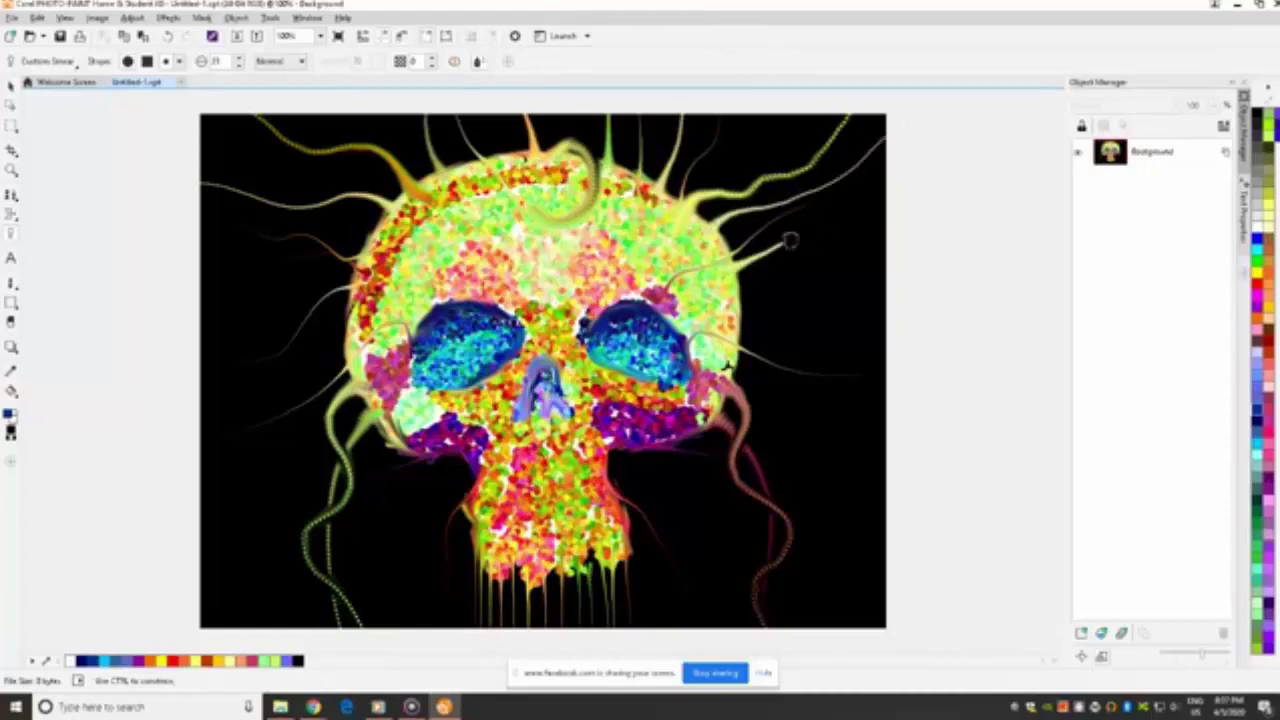
mouse_move(728, 306)
left_mouse_down()
mouse_move(788, 318)
mouse_move(892, 378)
left_mouse_up()
left_click_drag(724, 364, 886, 550)
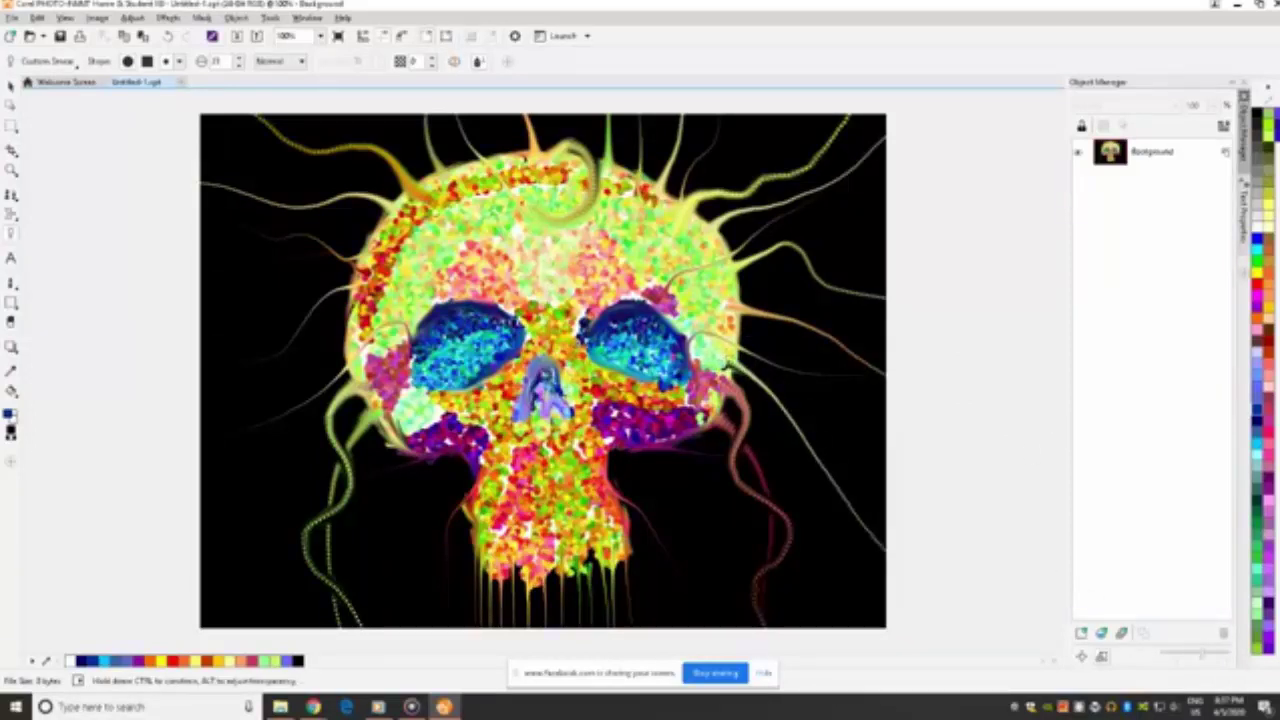
Smear three tapering tentacles from the skull's left side, at the temple and cheek, out to the left canvas edge.
left_click_drag(366, 326, 200, 418)
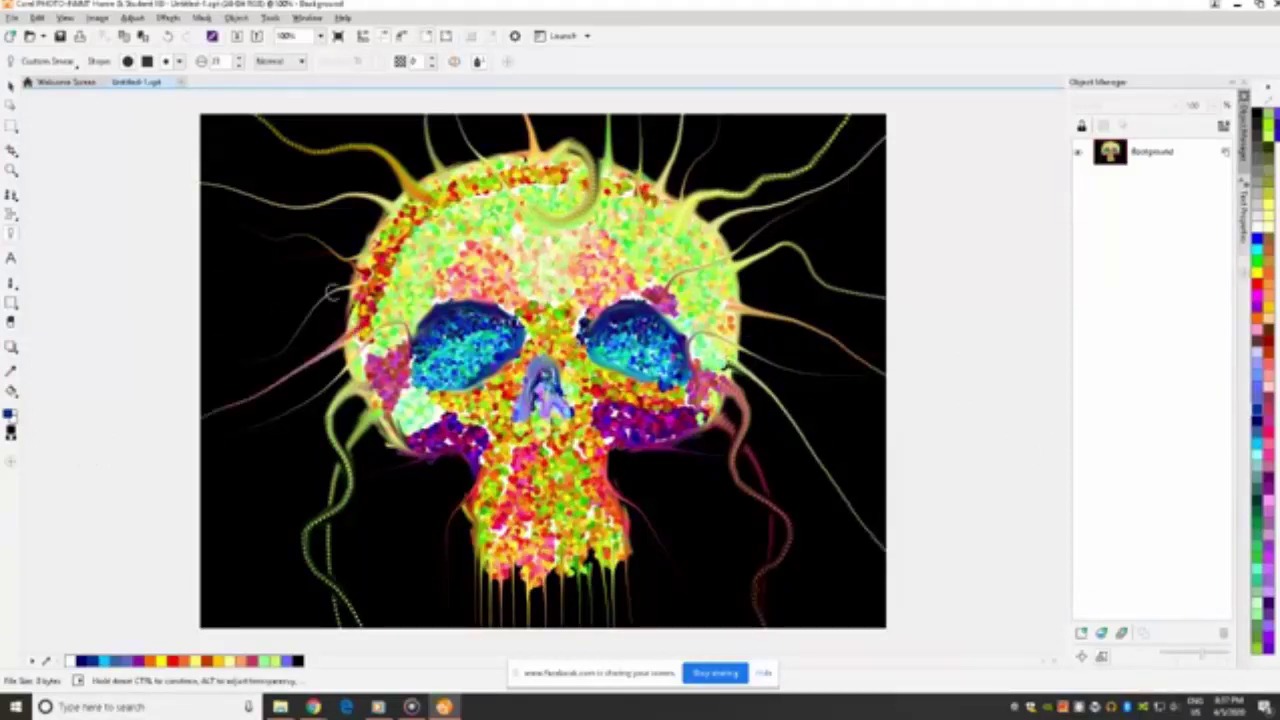
left_click_drag(358, 274, 200, 300)
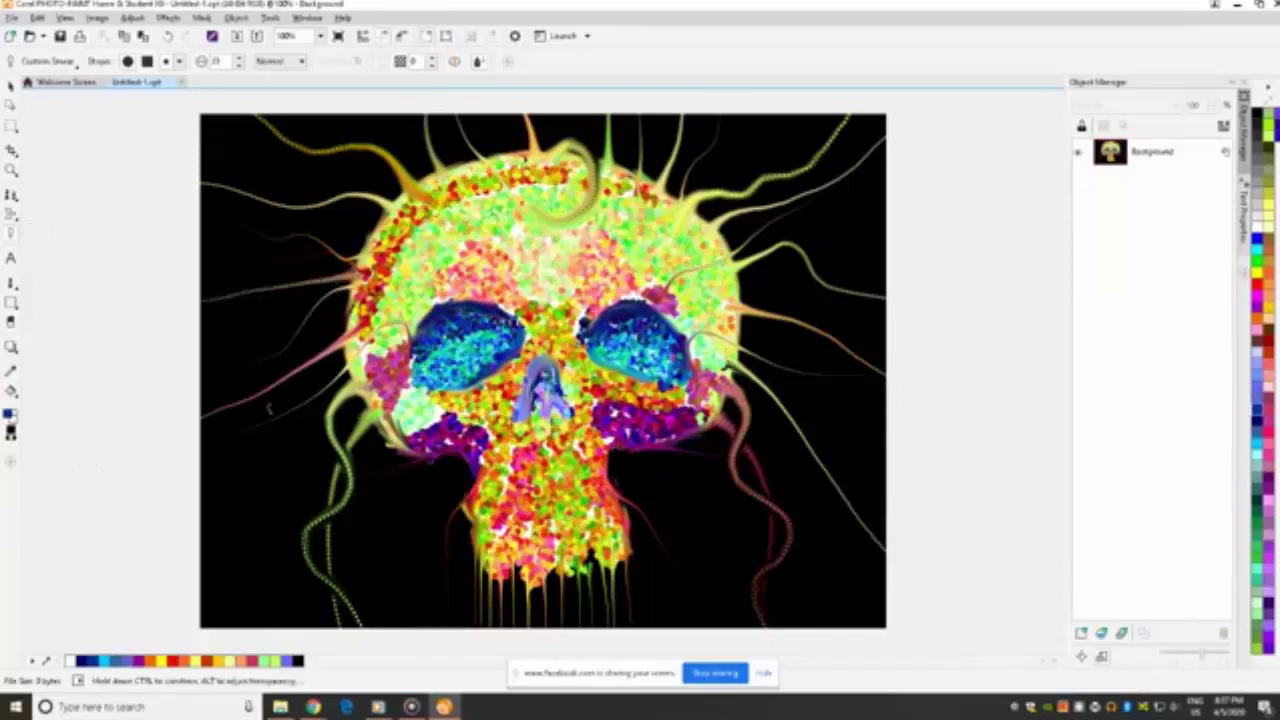
mouse_move(358, 376)
left_mouse_down()
mouse_move(278, 432)
mouse_move(255, 498)
mouse_move(136, 598)
left_mouse_up()
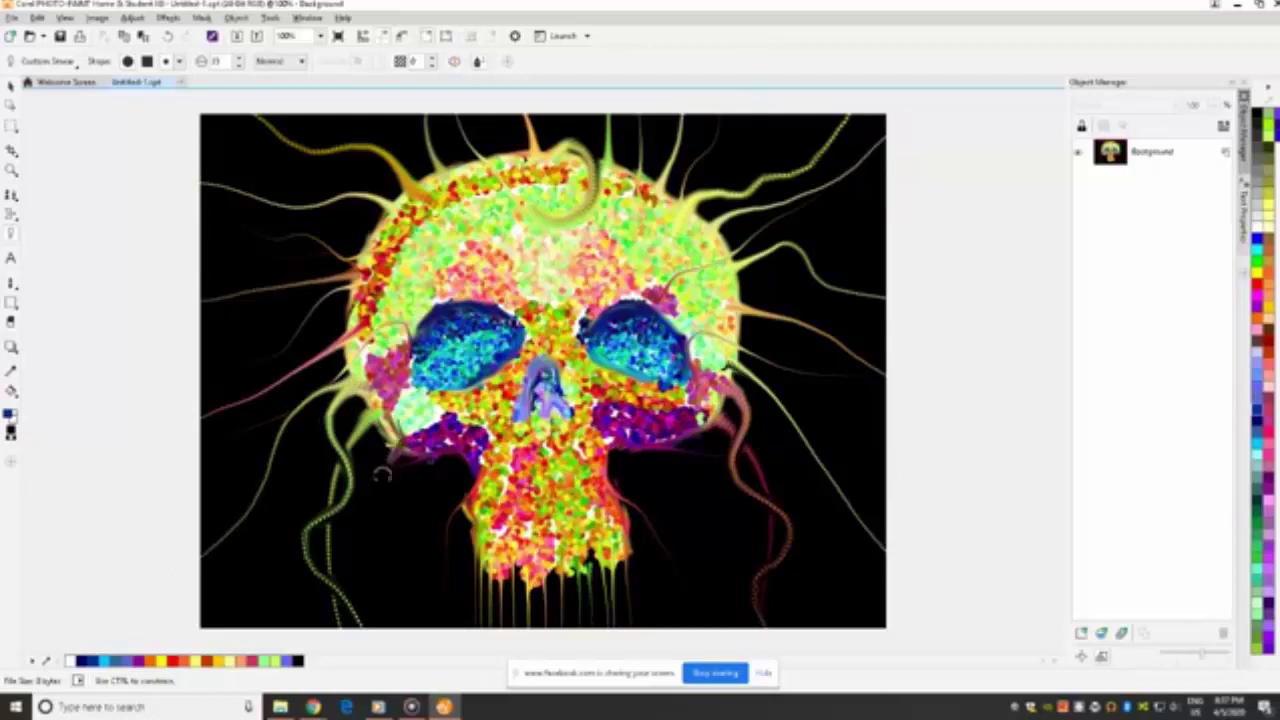
Smear thin purple and blue tentacles from under both cheeks down toward the canvas's lower edge.
left_click_drag(440, 450, 438, 530)
mouse_move(622, 446)
left_mouse_down()
mouse_move(646, 491)
mouse_move(660, 624)
mouse_move(656, 449)
left_mouse_up()
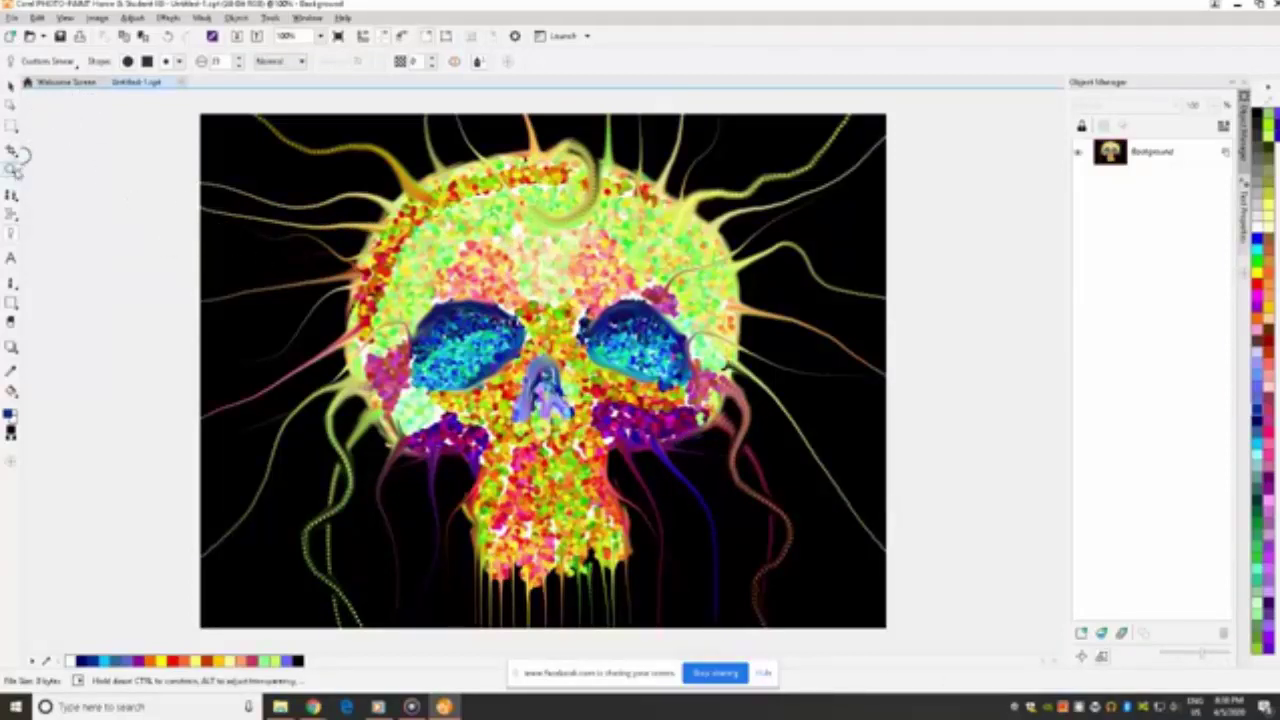
Choose the size 57 textured nib and smear the contours of the cranium, cheeks and jaw outward into a soft fringe.
left_click(179, 61)
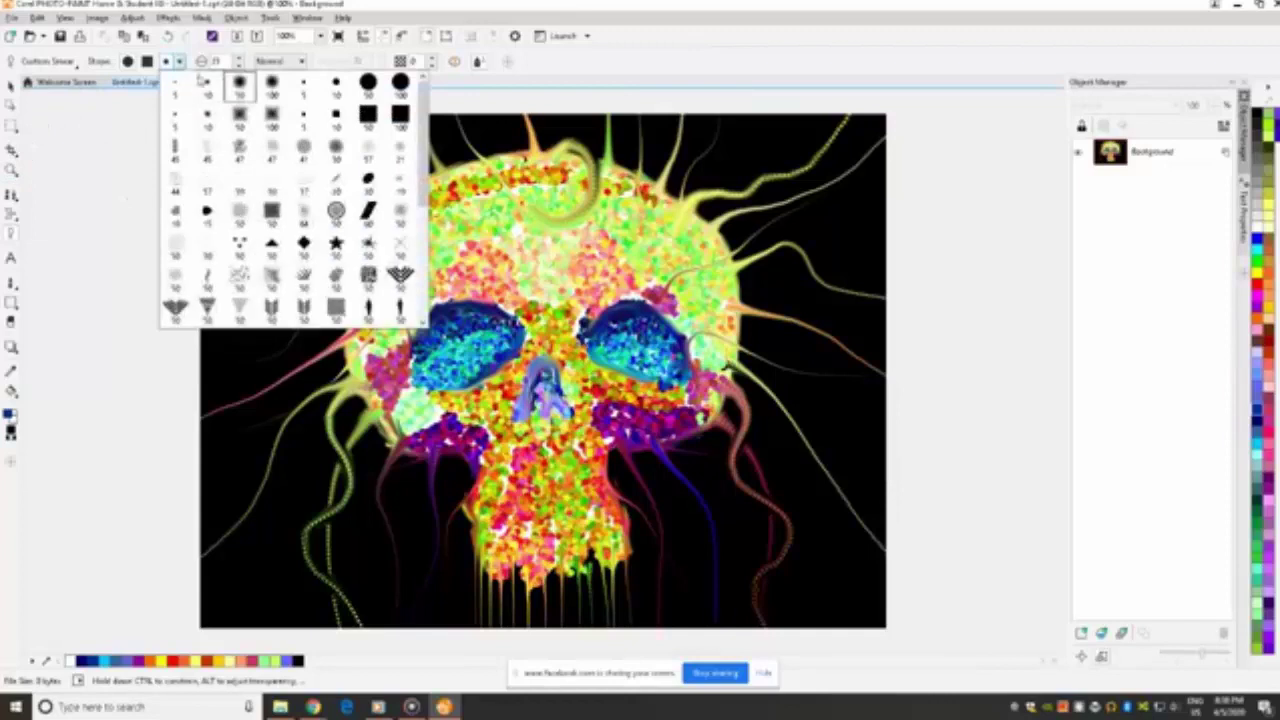
left_click(370, 148)
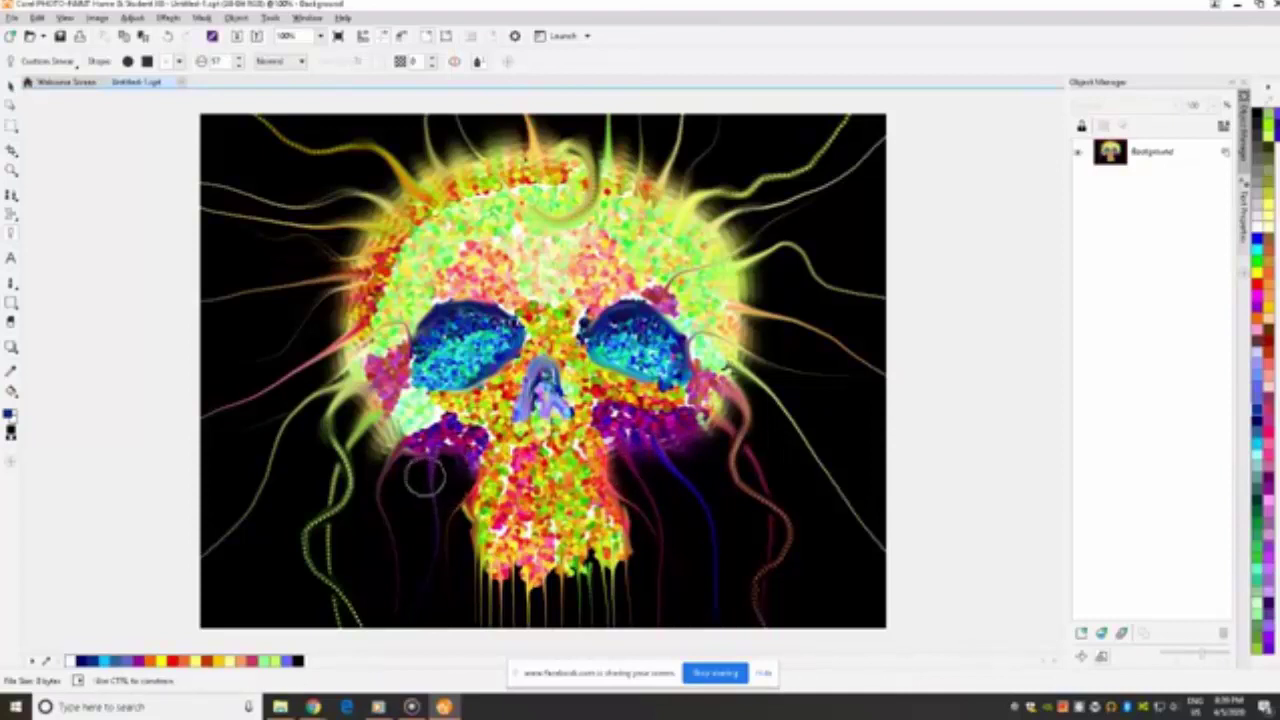
mouse_move(492, 504)
left_mouse_down()
mouse_move(453, 564)
mouse_move(446, 582)
mouse_move(475, 550)
mouse_move(452, 592)
left_mouse_up()
mouse_move(586, 535)
left_mouse_down()
mouse_move(673, 574)
mouse_move(660, 549)
left_mouse_up()
mouse_move(616, 512)
left_mouse_down()
mouse_move(646, 526)
mouse_move(642, 478)
left_mouse_up()
left_click_drag(512, 546, 510, 633)
left_click_drag(492, 574, 499, 645)
mouse_move(508, 541)
left_mouse_down()
mouse_move(526, 628)
mouse_move(558, 606)
left_mouse_up()
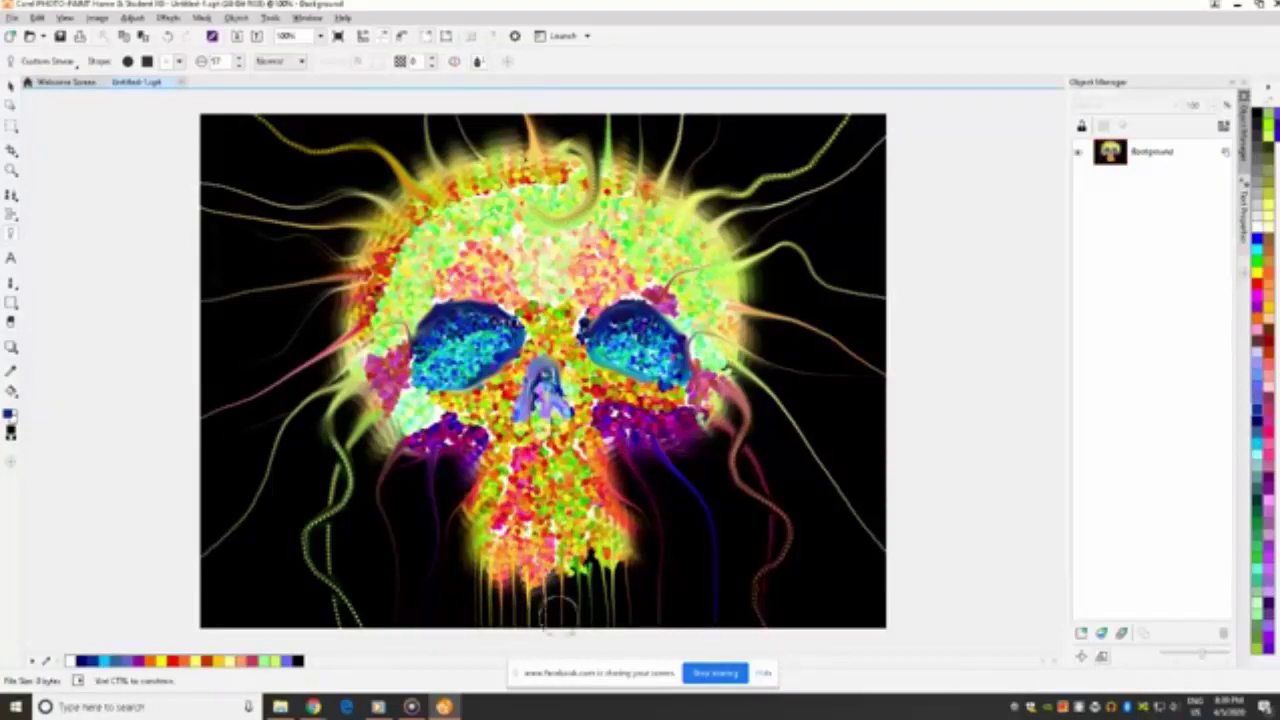
Smear the jaw's lower corners and right side outward with the same nib, up to the underside of the cheek.
mouse_move(558, 550)
left_mouse_down()
mouse_move(559, 631)
mouse_move(583, 585)
mouse_move(583, 612)
mouse_move(597, 618)
mouse_move(603, 571)
mouse_move(640, 582)
mouse_move(616, 570)
mouse_move(610, 582)
left_mouse_up()
left_click_drag(494, 552, 460, 592)
mouse_move(474, 512)
left_mouse_down()
mouse_move(435, 558)
mouse_move(403, 565)
left_mouse_up()
left_click_drag(606, 468, 650, 514)
left_click_drag(604, 450, 647, 463)
left_click_drag(606, 446, 642, 462)
Smear the dots inside both eye sockets and the nose cavity.
mouse_move(505, 326)
left_mouse_down()
mouse_move(460, 318)
mouse_move(466, 328)
left_mouse_up()
left_click_drag(608, 328, 656, 356)
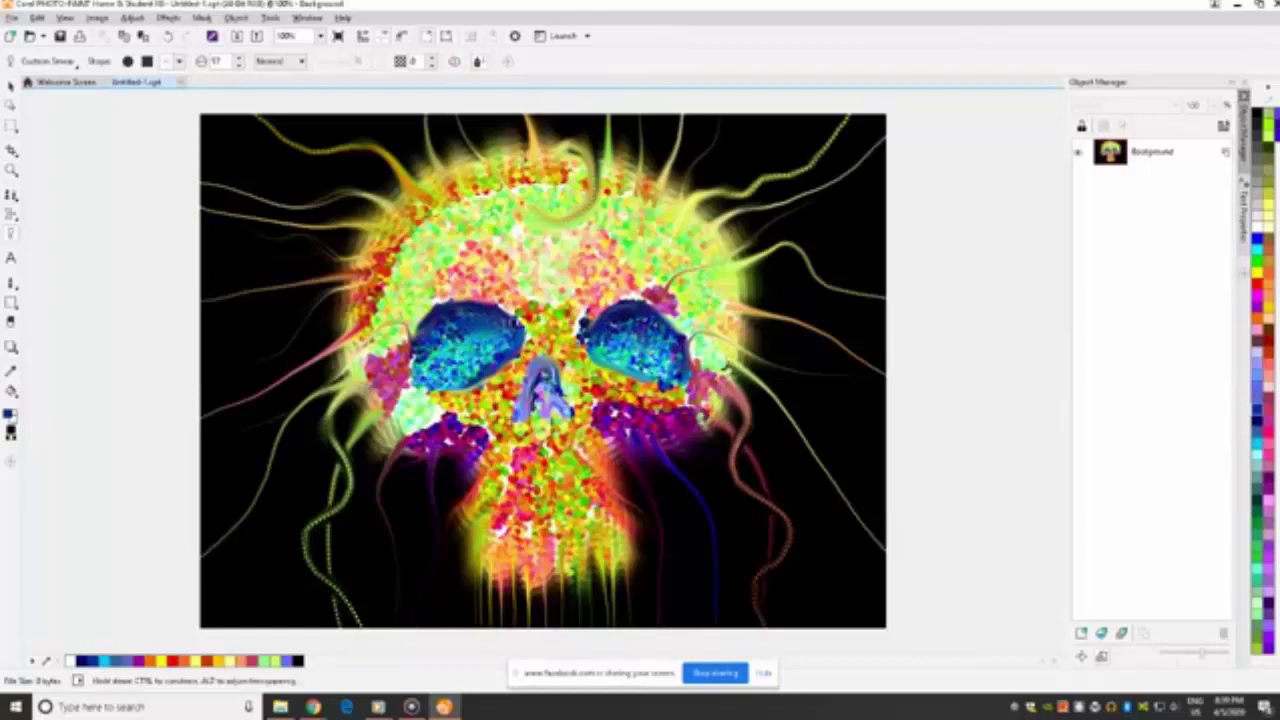
left_click_drag(548, 386, 565, 402)
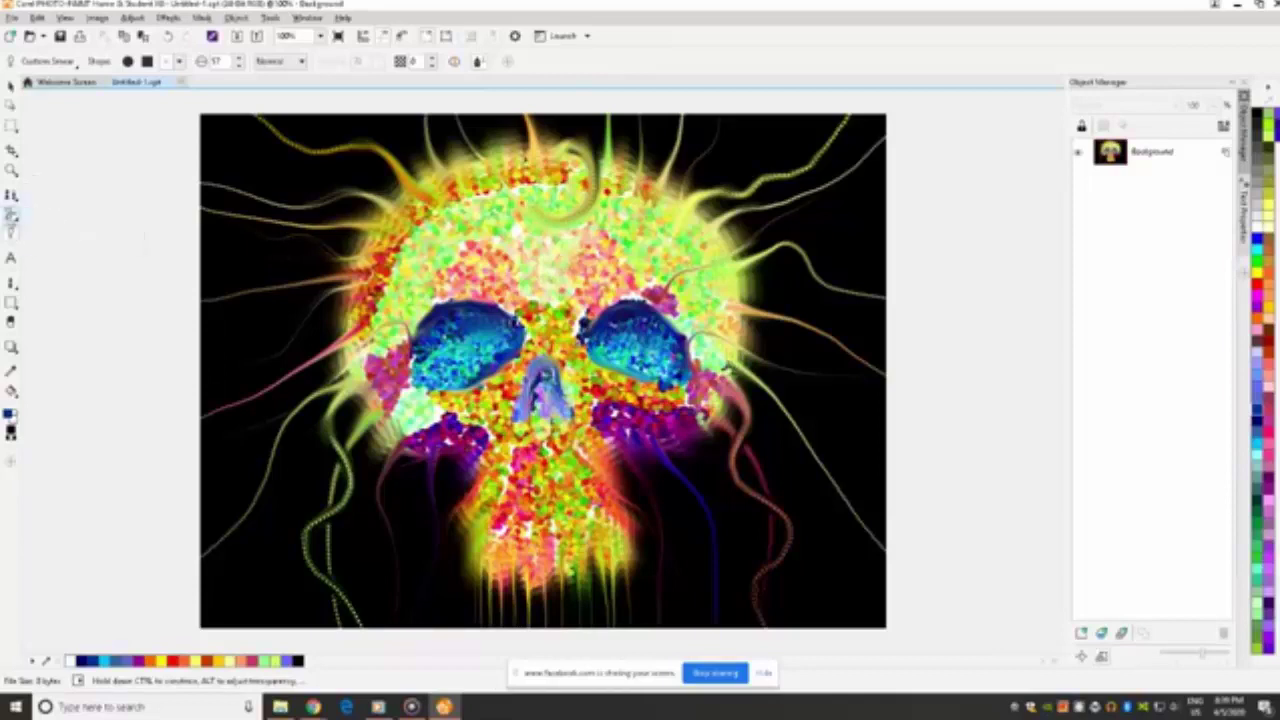
left_click(181, 62)
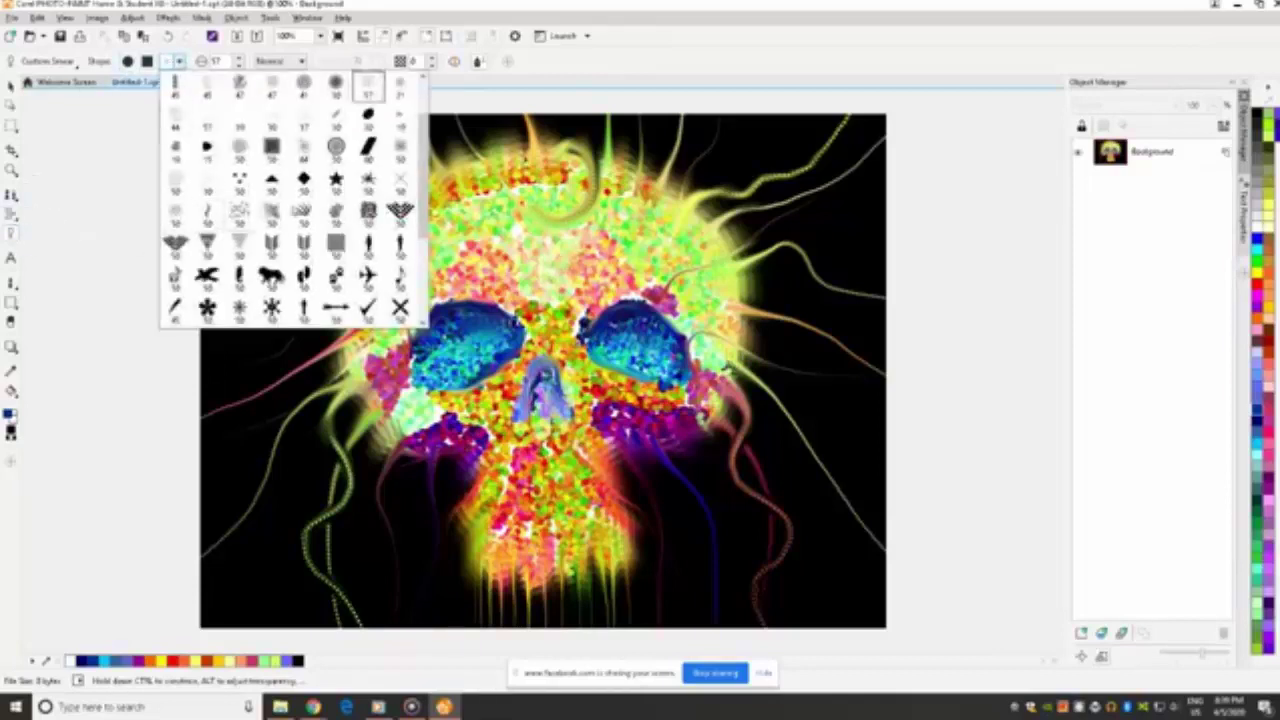
left_click_drag(421, 199, 424, 136)
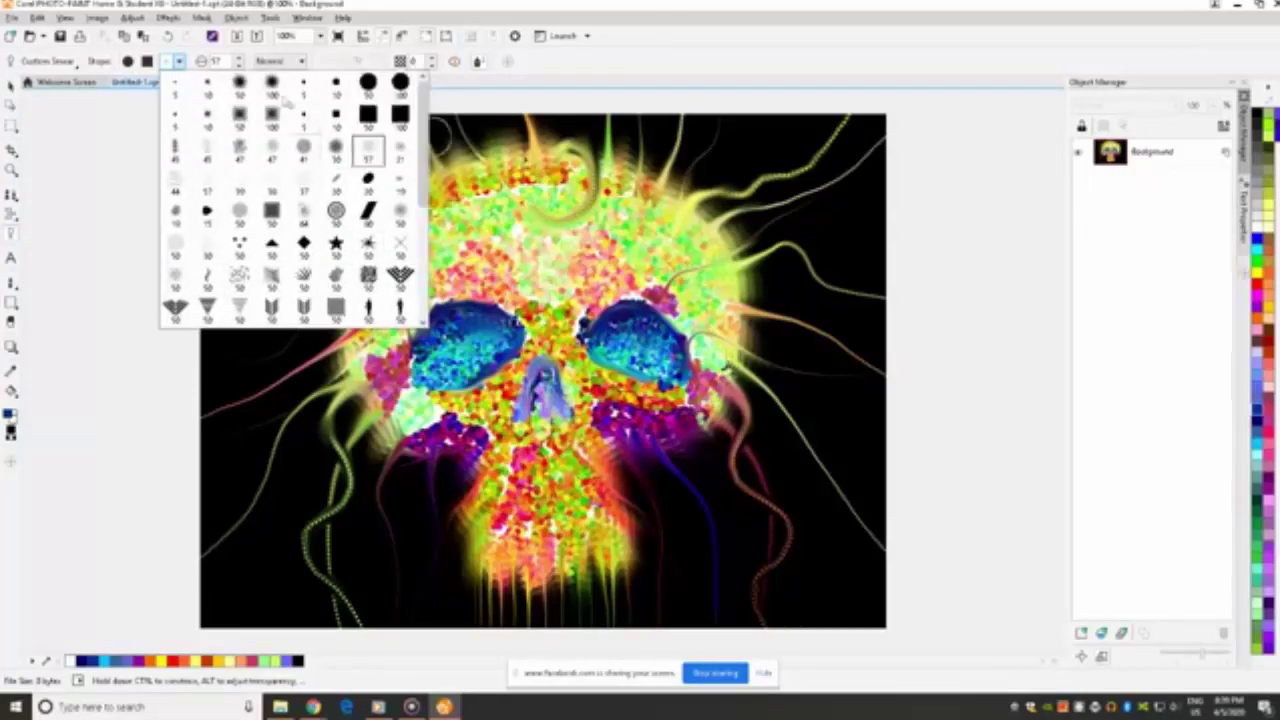
left_click(243, 88)
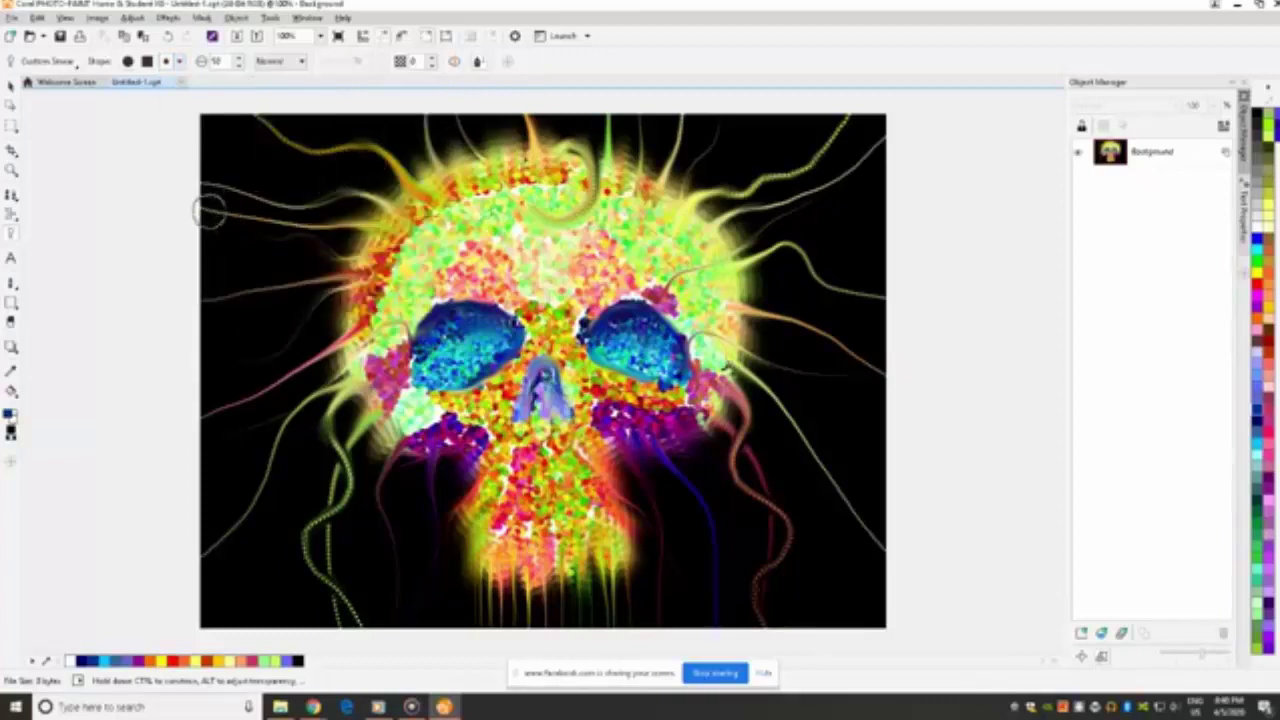
Choose a round nib, set its size to 17 and smear three thick tentacles from the crown out to the canvas's upper edge.
left_click(180, 62)
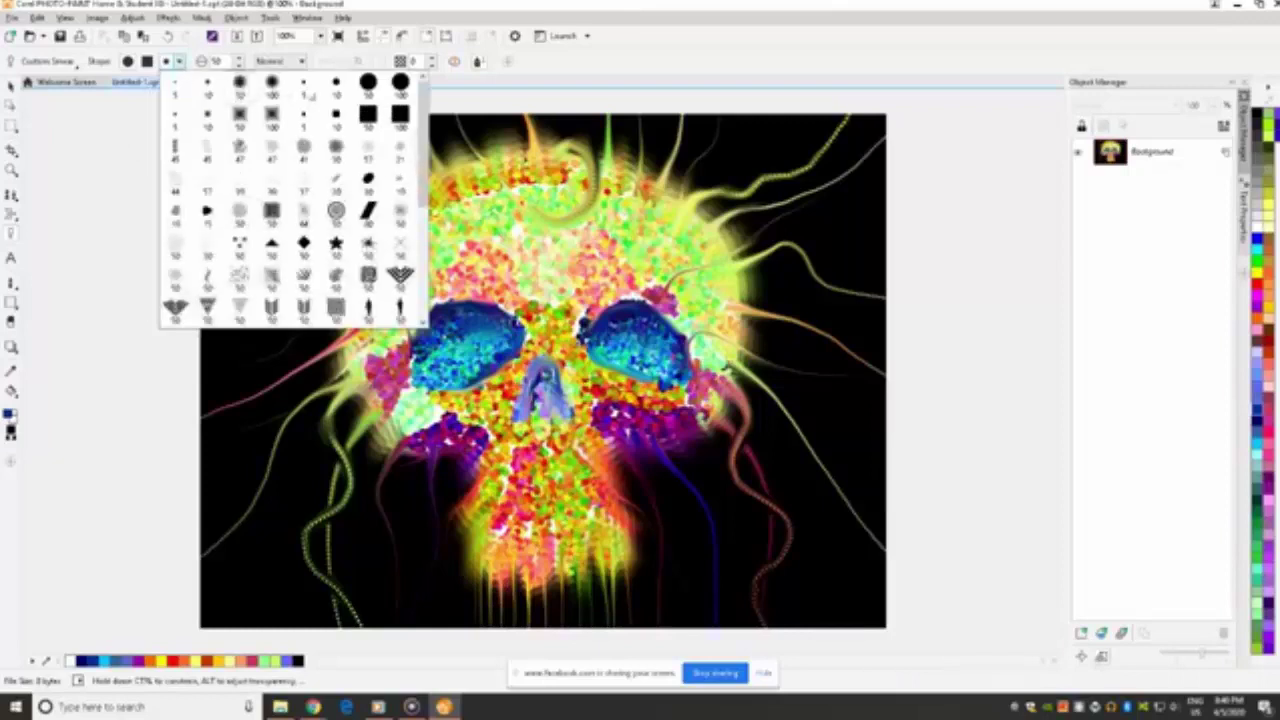
left_click(240, 86)
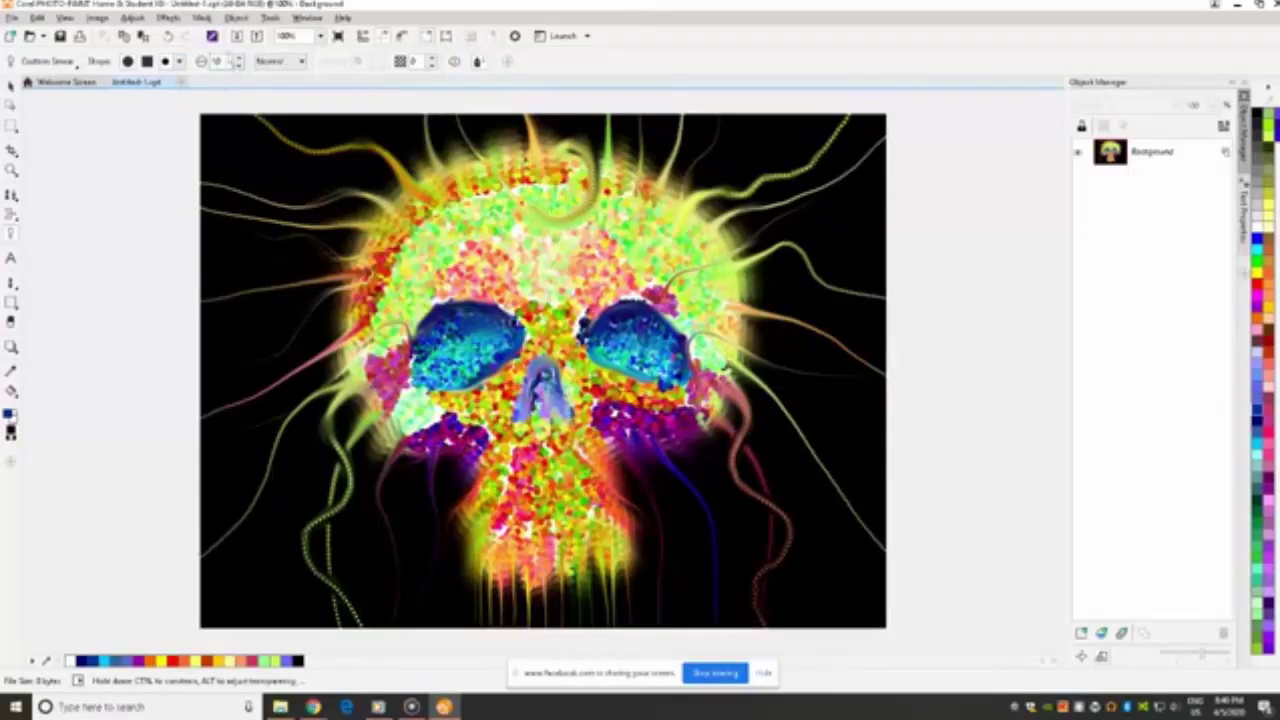
left_click(239, 58)
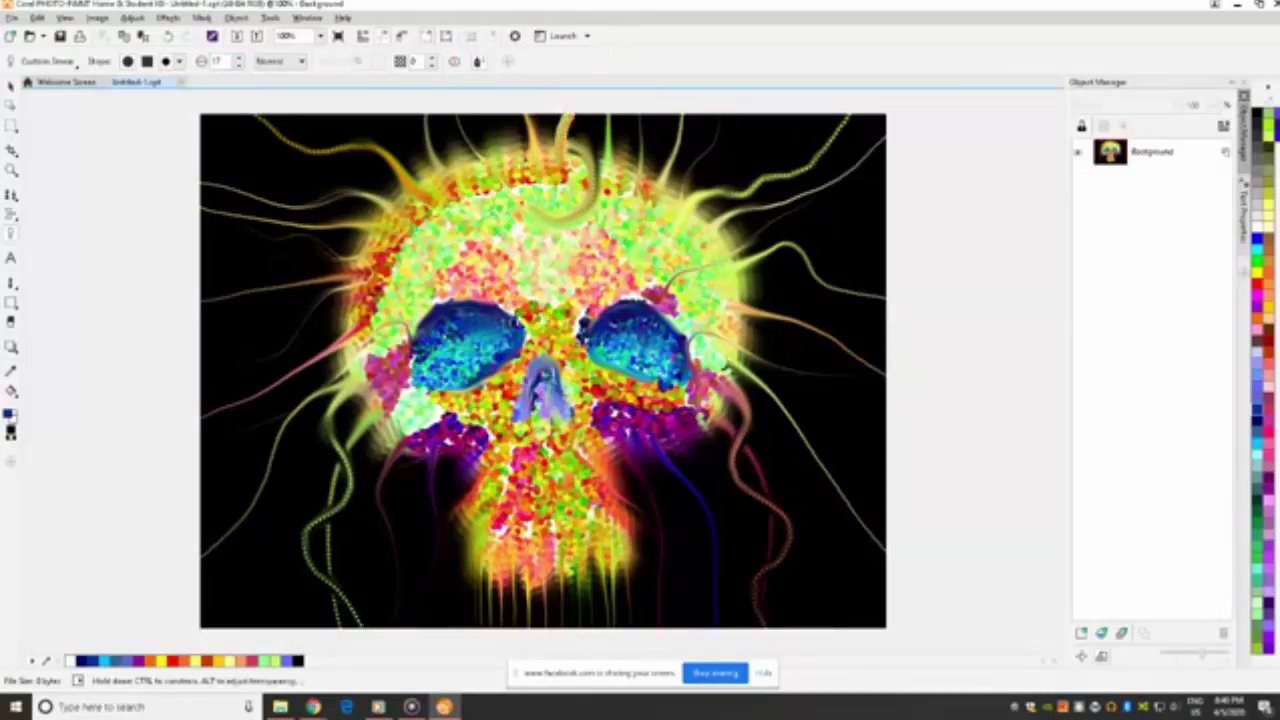
mouse_move(428, 184)
left_mouse_down()
mouse_move(412, 152)
mouse_move(364, 116)
left_mouse_up()
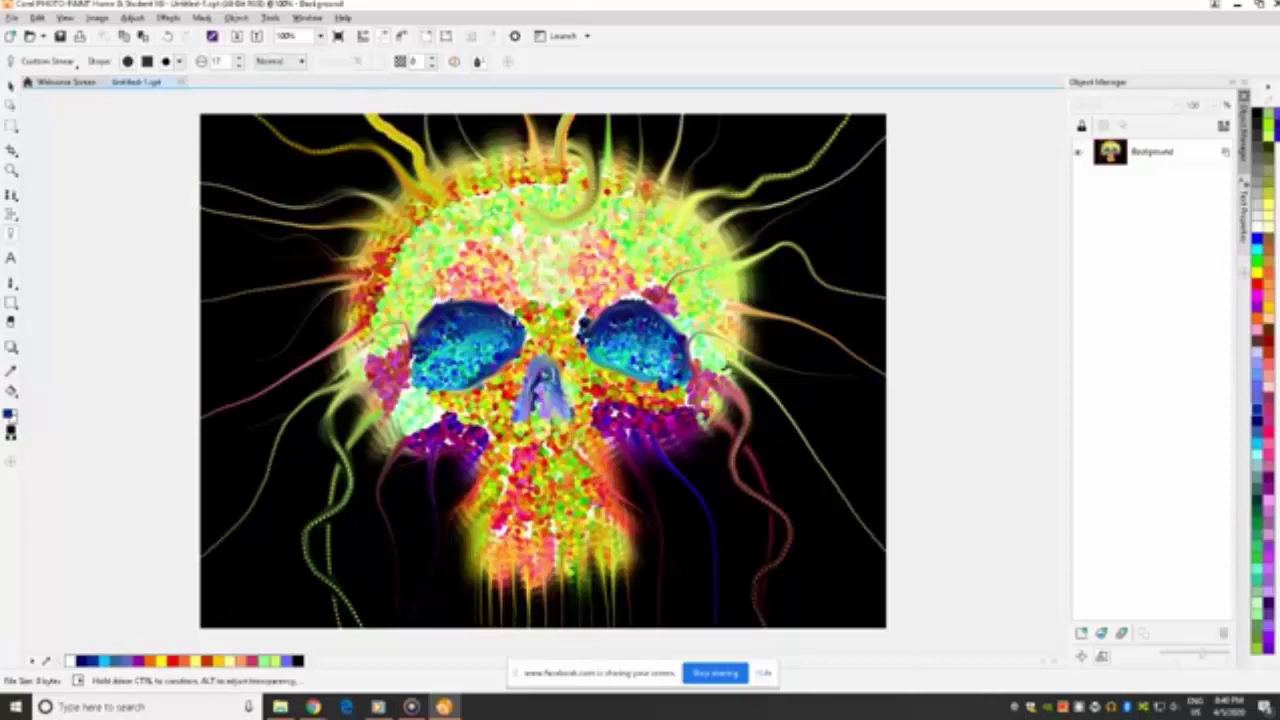
mouse_move(658, 200)
left_mouse_down()
mouse_move(681, 158)
mouse_move(765, 116)
left_mouse_up()
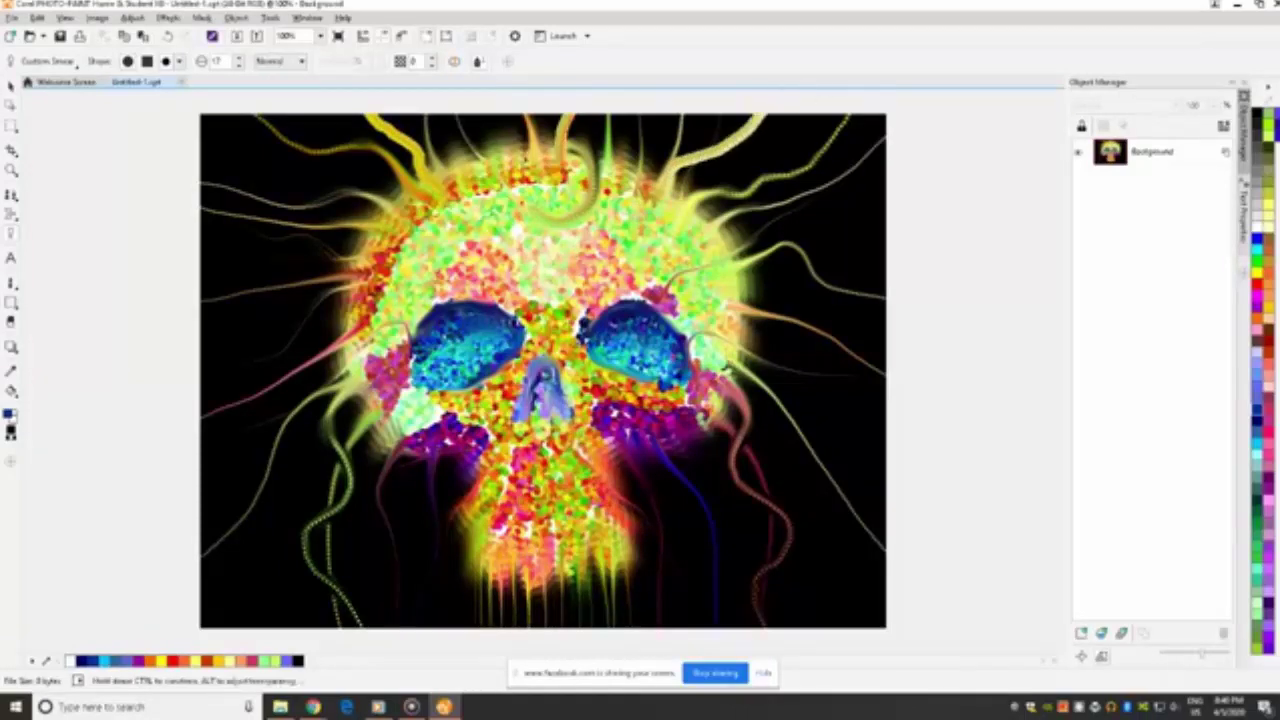
Smear three thick tentacles from the skull's left temple and cheek out to the left and lower canvas edges.
mouse_move(378, 236)
left_mouse_down()
mouse_move(287, 262)
mouse_move(190, 265)
left_mouse_up()
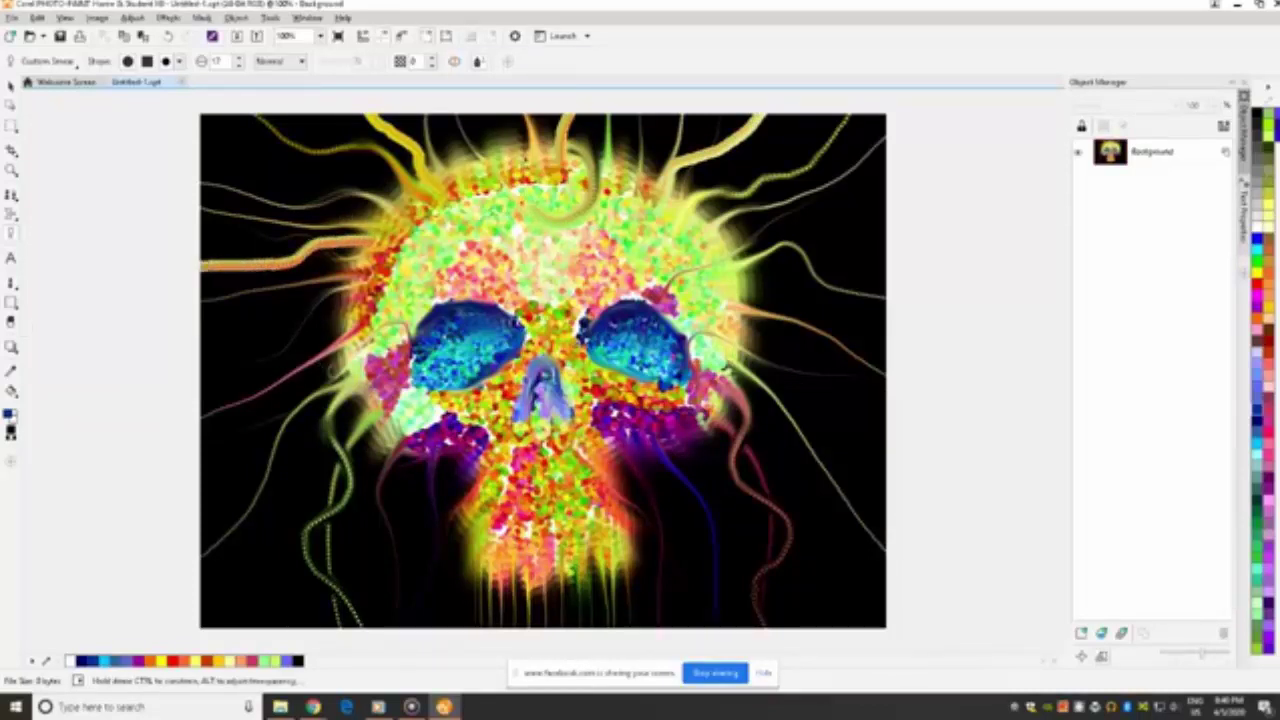
left_click_drag(348, 348, 196, 500)
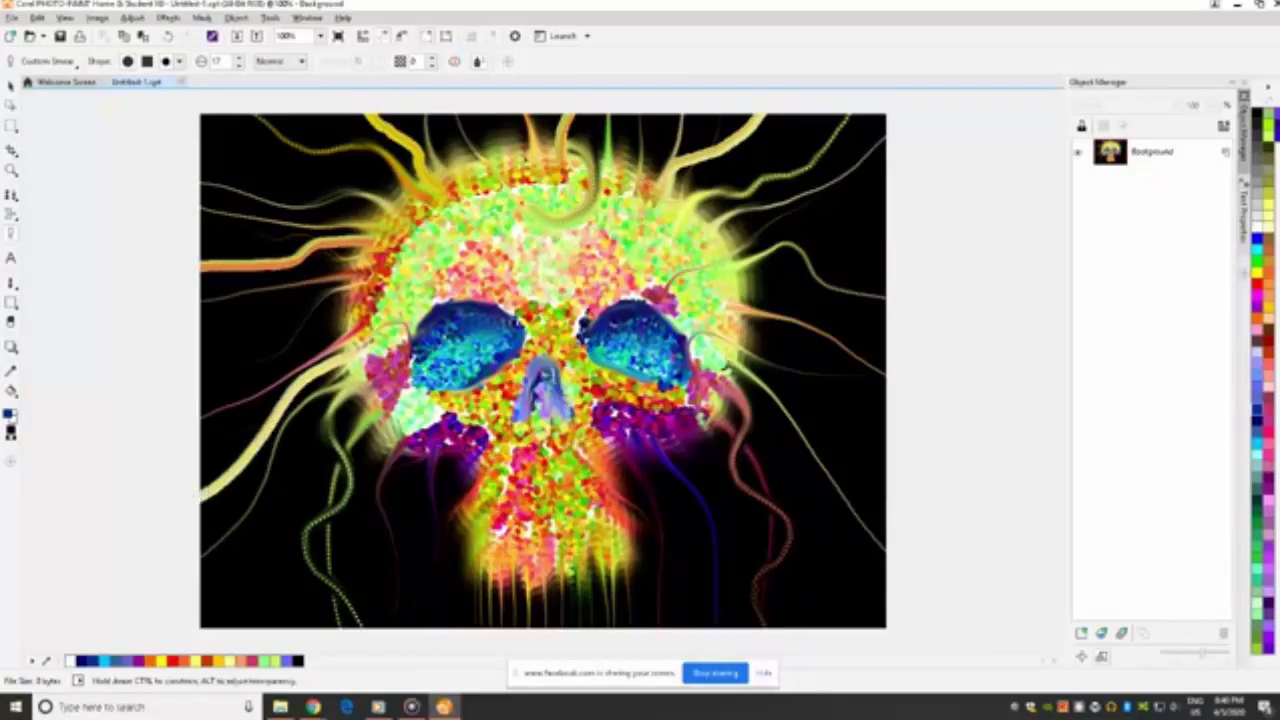
mouse_move(384, 434)
left_mouse_down()
mouse_move(288, 502)
mouse_move(223, 641)
mouse_move(250, 708)
left_mouse_up()
Smear two thick tentacles from the skull's right side to the right edge and three from beneath the cheeks to the lower edge.
mouse_move(722, 276)
left_mouse_down()
mouse_move(872, 320)
mouse_move(944, 418)
left_mouse_up()
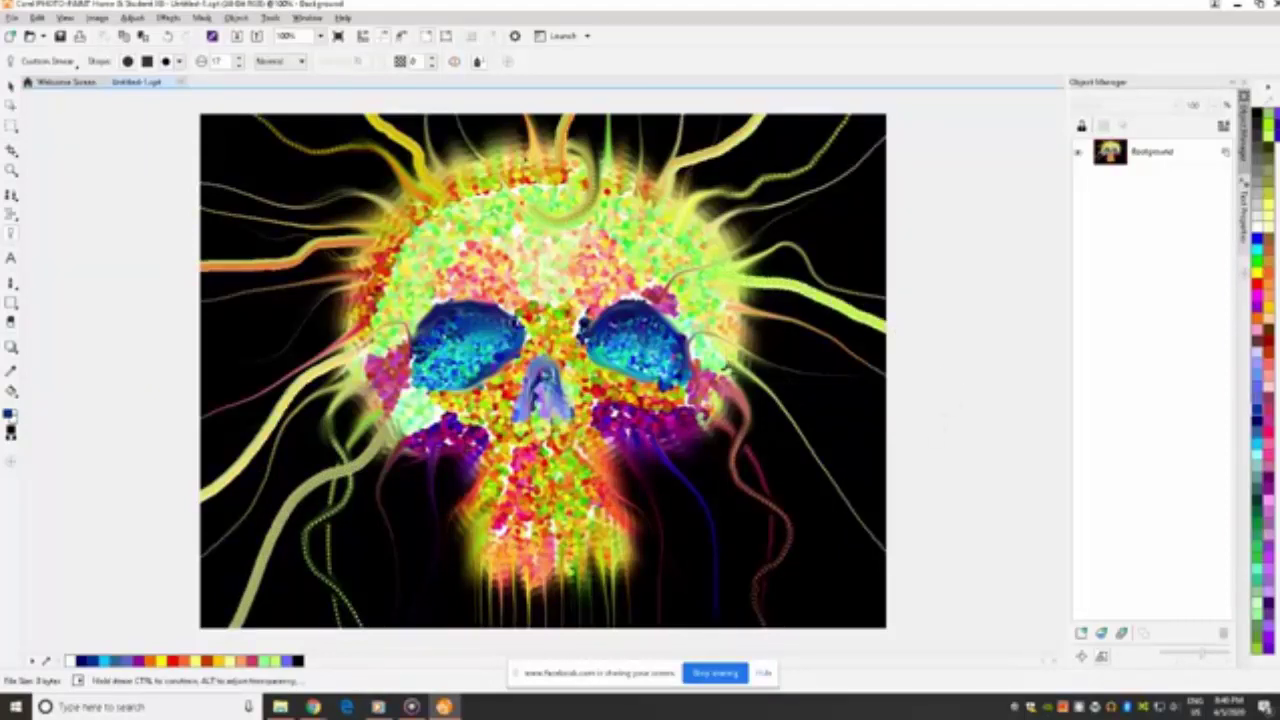
mouse_move(673, 427)
left_mouse_down()
mouse_move(710, 485)
mouse_move(852, 630)
left_mouse_up()
mouse_move(728, 352)
left_mouse_down()
mouse_move(763, 349)
mouse_move(890, 442)
left_mouse_up()
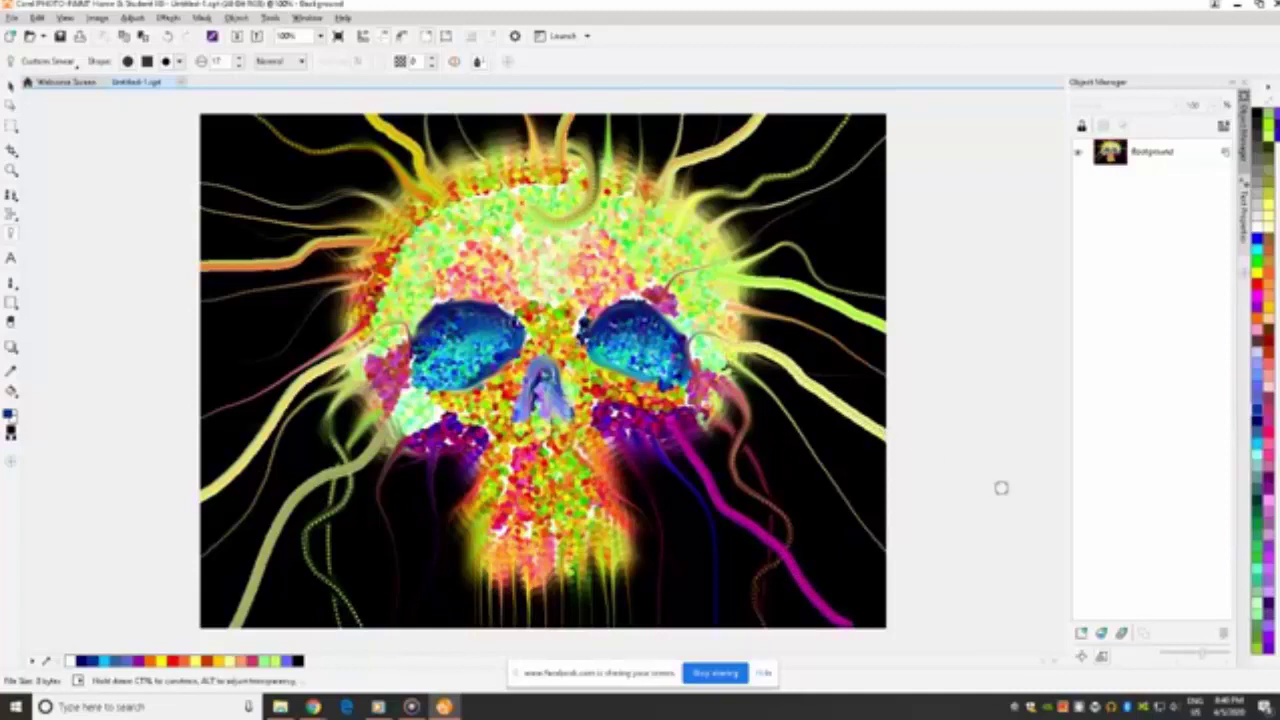
mouse_move(462, 462)
left_mouse_down()
mouse_move(408, 547)
mouse_move(408, 622)
left_mouse_up()
mouse_move(622, 454)
left_mouse_down()
mouse_move(661, 514)
mouse_move(680, 634)
left_mouse_up()
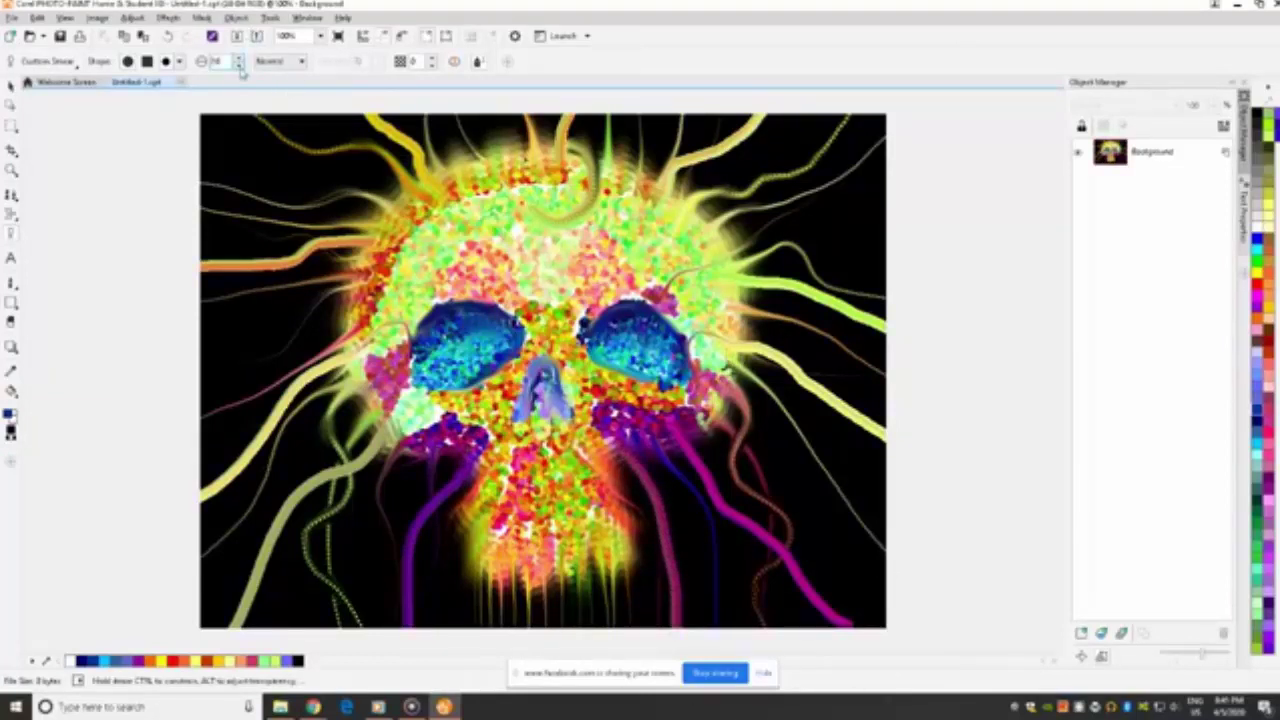
Reduce the nib size and smear thinner tentacles from the crown and both sides of the skull toward the canvas edges.
left_click(239, 66)
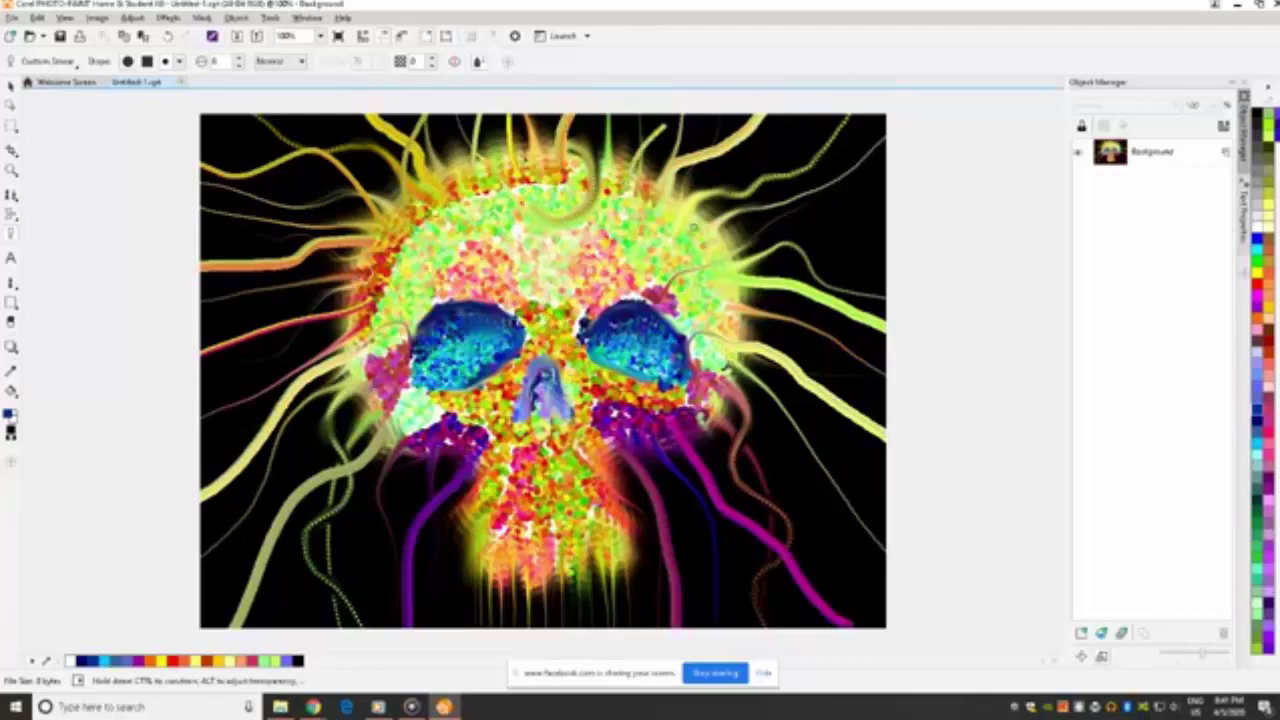
left_click_drag(694, 224, 783, 150)
left_click_drag(730, 240, 885, 193)
left_click_drag(724, 313, 886, 396)
Smear three thin wavy tentacles from the right cheek and two from the left cheek down to the canvas's lower edge.
mouse_move(740, 376)
left_mouse_down()
mouse_move(834, 600)
mouse_move(886, 624)
left_mouse_up()
mouse_move(660, 410)
left_mouse_down()
mouse_move(698, 502)
mouse_move(674, 546)
mouse_move(712, 626)
left_mouse_up()
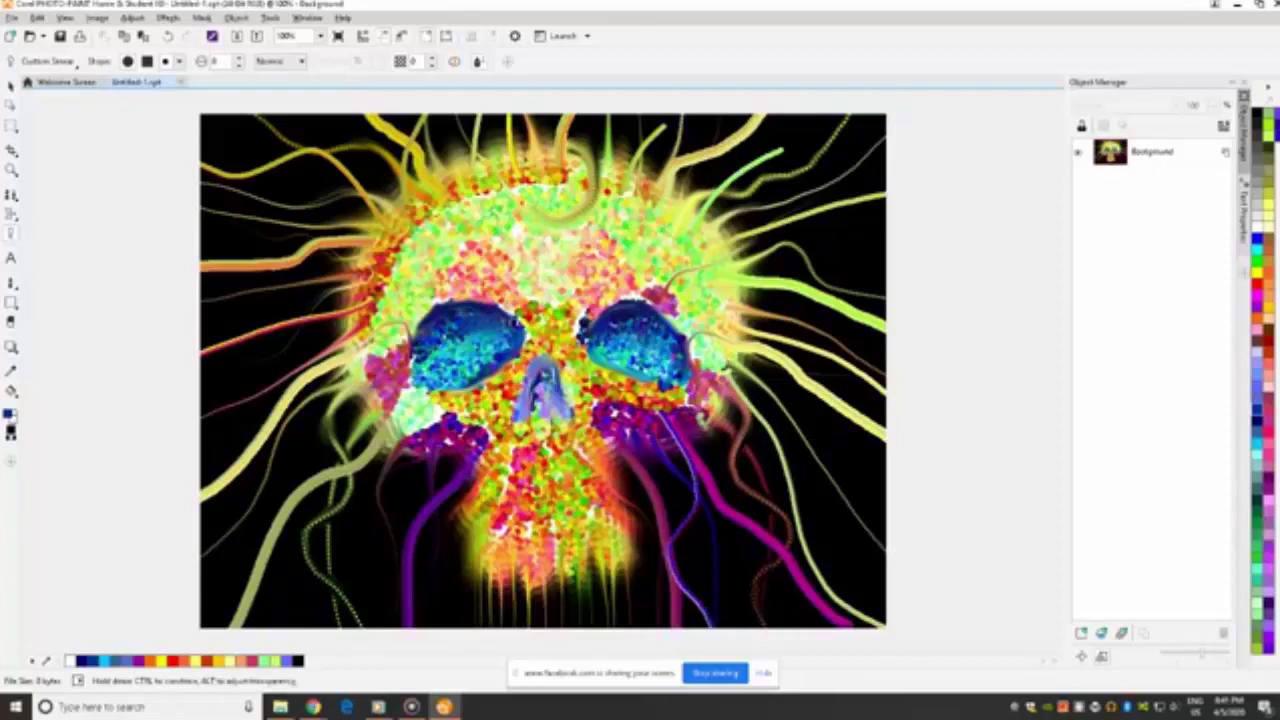
left_click_drag(710, 438, 766, 628)
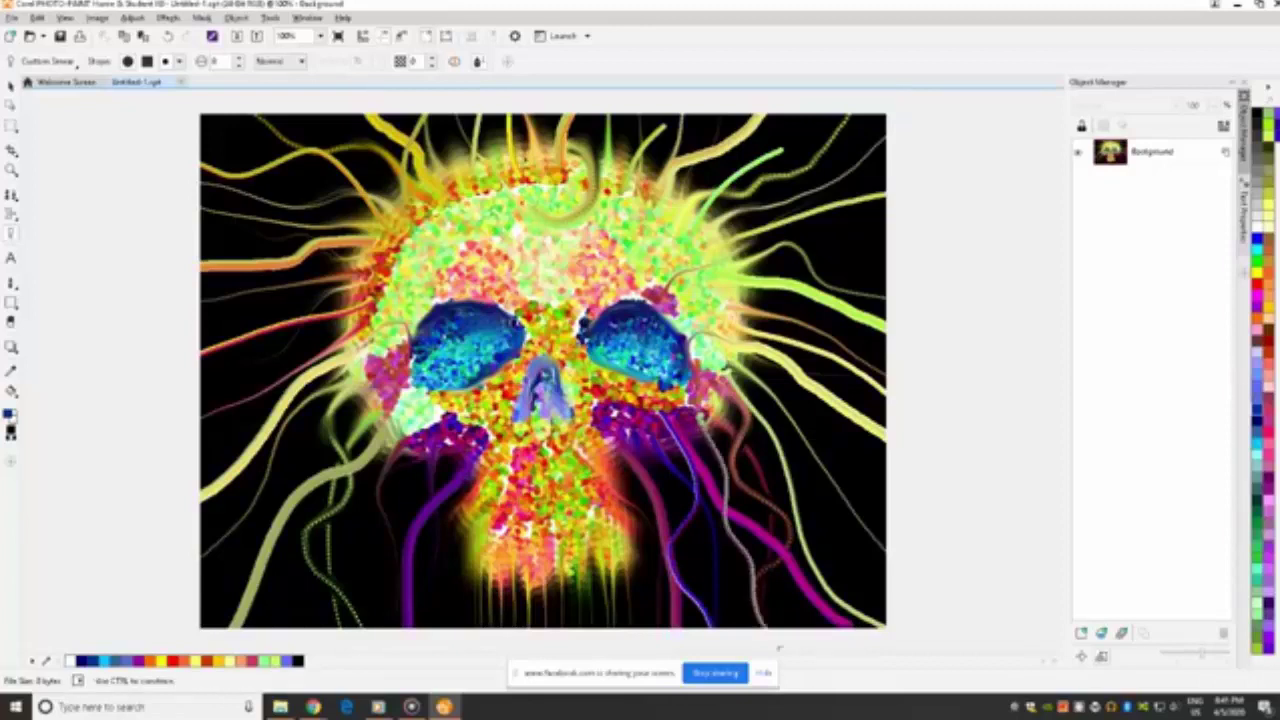
mouse_move(472, 428)
left_mouse_down()
mouse_move(462, 524)
mouse_move(440, 628)
left_mouse_up()
mouse_move(432, 432)
left_mouse_down()
mouse_move(406, 470)
mouse_move(372, 630)
left_mouse_up()
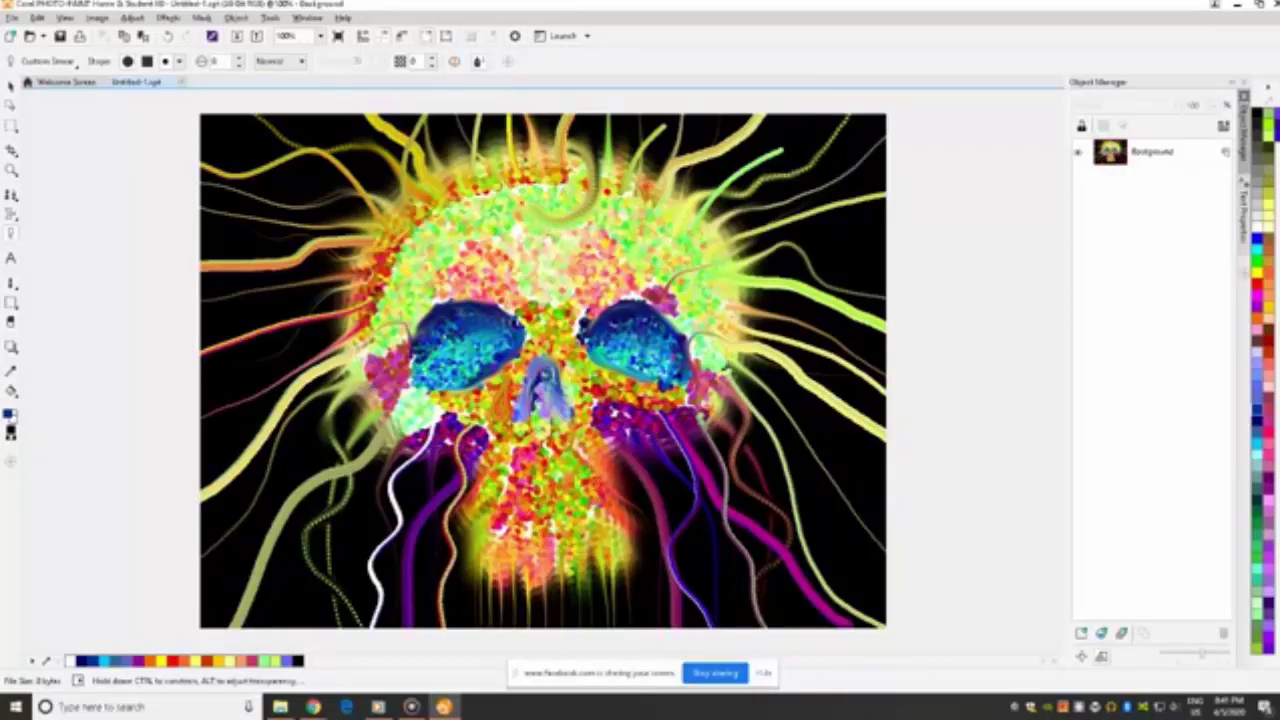
Smear three thin wavy tentacles from the forehead's right side out to the upper and right canvas edges.
mouse_move(627, 220)
left_mouse_down()
mouse_move(659, 168)
mouse_move(750, 89)
left_mouse_up()
left_click_drag(734, 216, 974, 127)
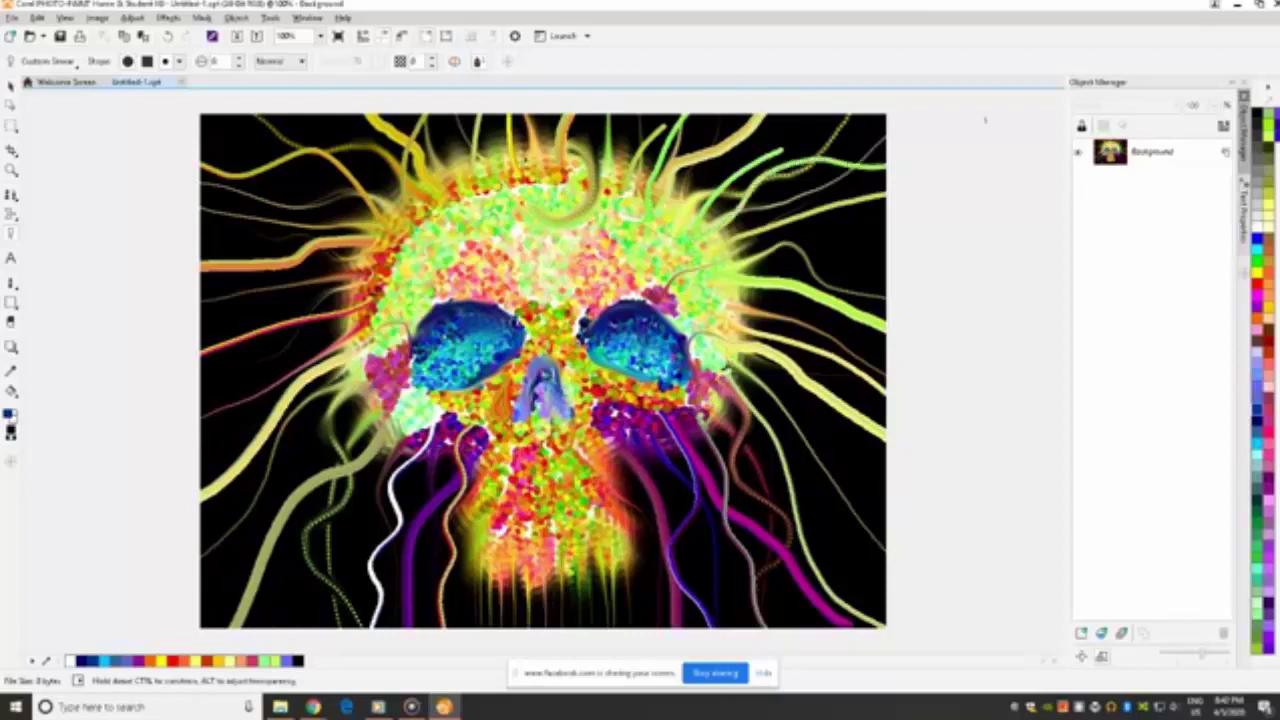
mouse_move(727, 261)
left_mouse_down()
mouse_move(808, 216)
mouse_move(984, 256)
left_mouse_up()
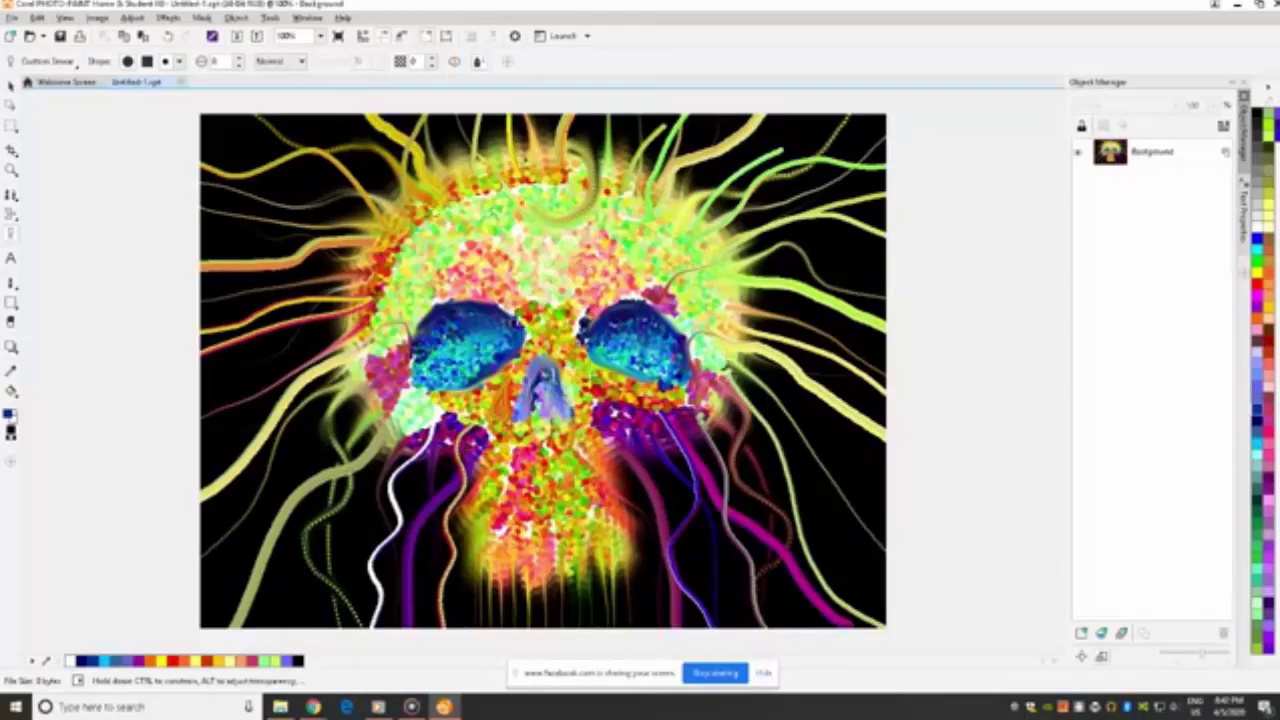
Fill the lower gaps by smearing thin tentacles from both cheeks and the jaw's lower corners out to the canvas edges.
mouse_move(350, 404)
left_mouse_down()
mouse_move(285, 465)
mouse_move(200, 600)
left_mouse_up()
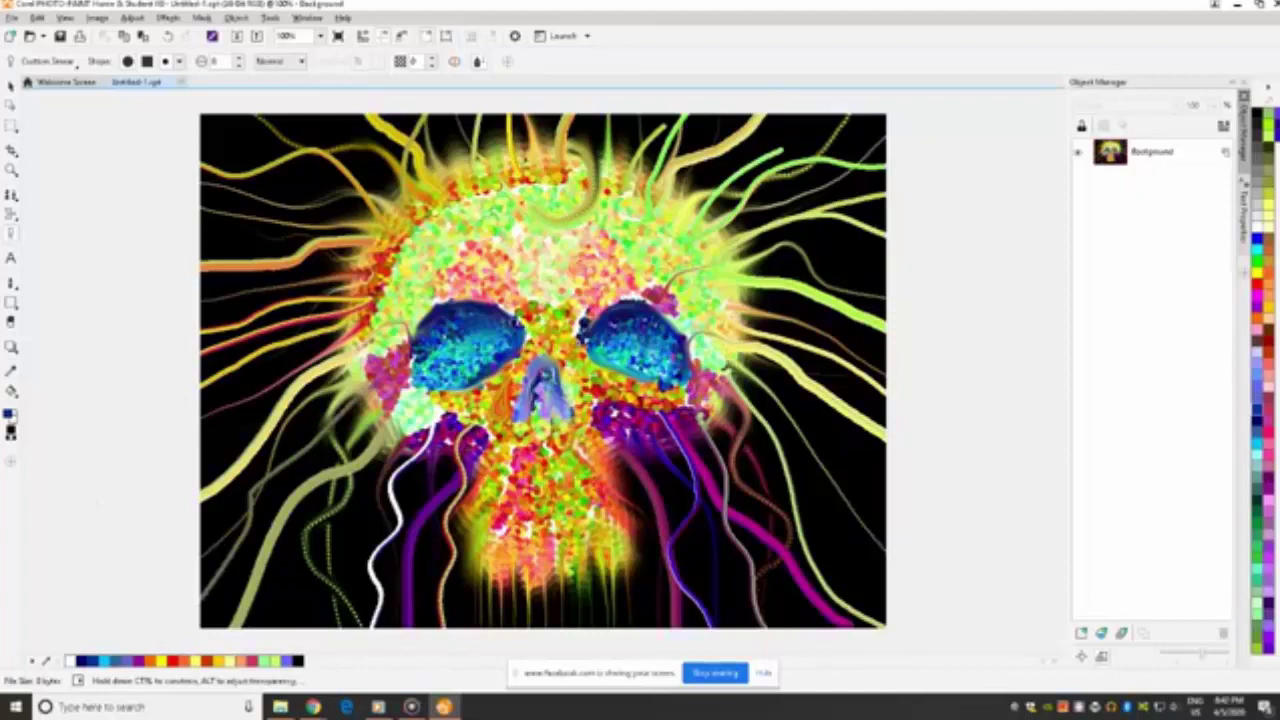
mouse_move(752, 372)
left_mouse_down()
mouse_move(820, 422)
mouse_move(885, 525)
left_mouse_up()
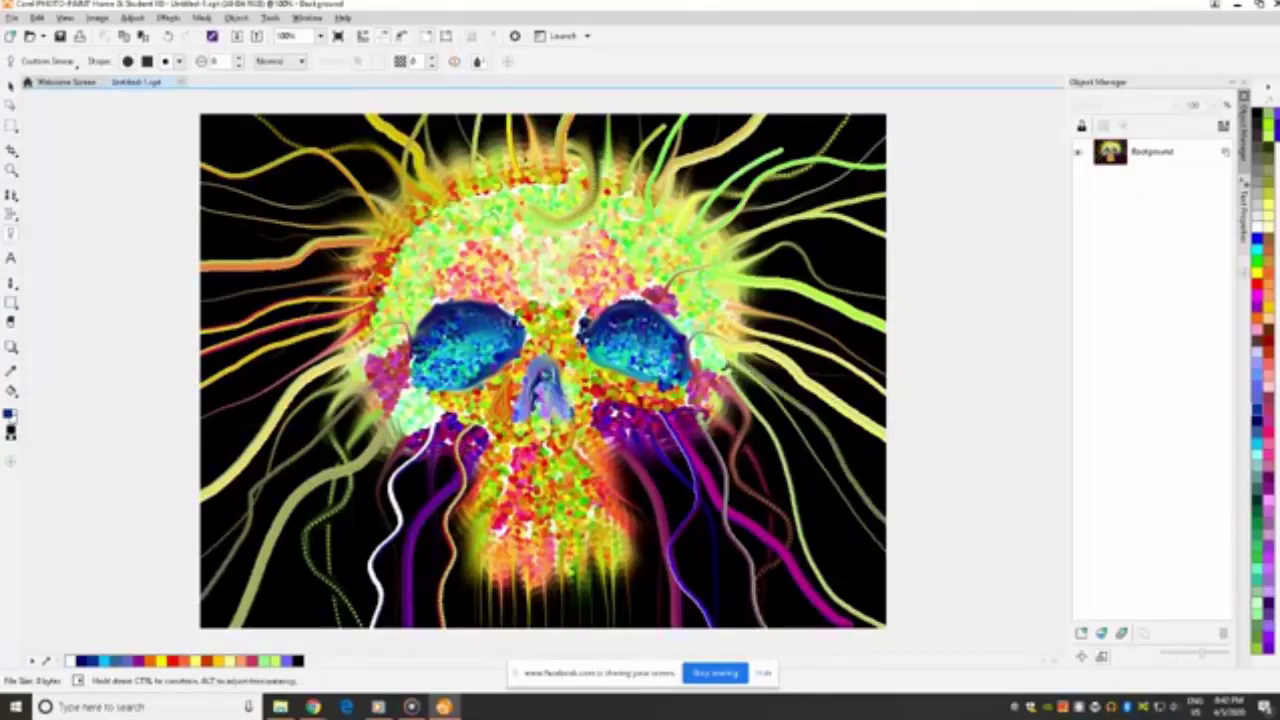
mouse_move(765, 396)
left_mouse_down()
mouse_move(840, 484)
mouse_move(870, 592)
left_mouse_up()
left_click_drag(638, 440, 775, 622)
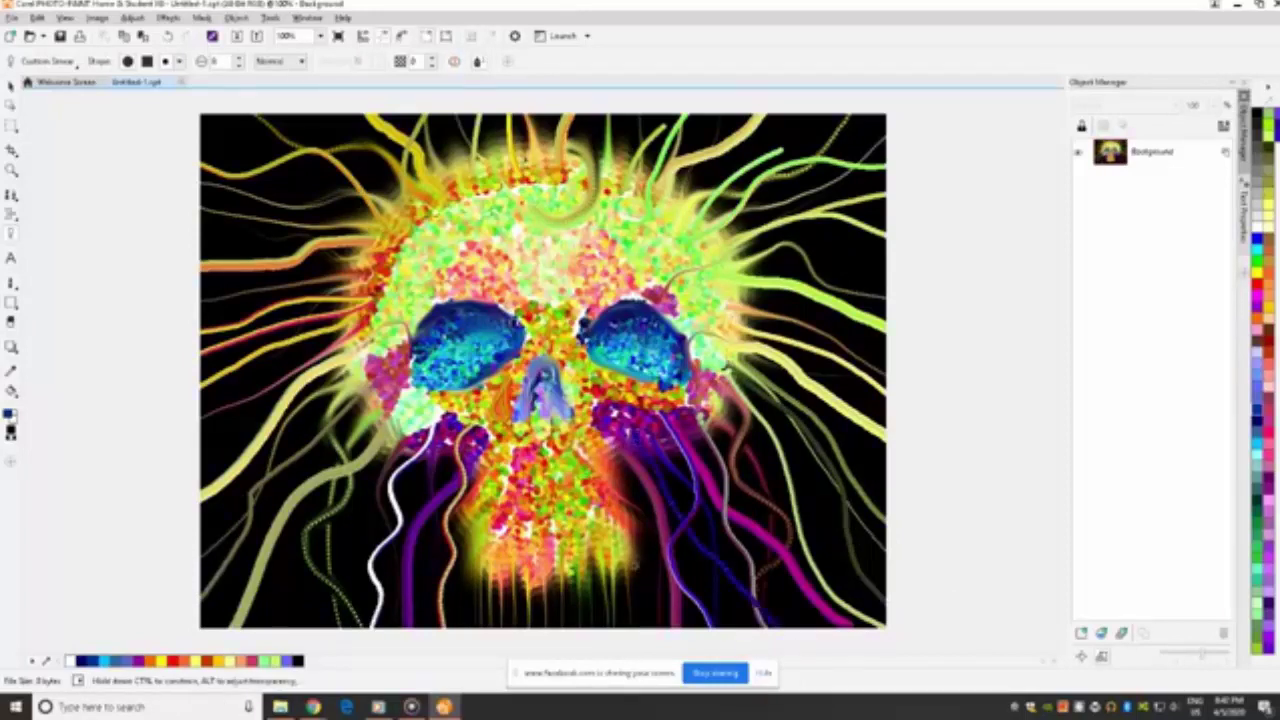
left_click_drag(630, 558, 690, 695)
left_click_drag(470, 566, 478, 630)
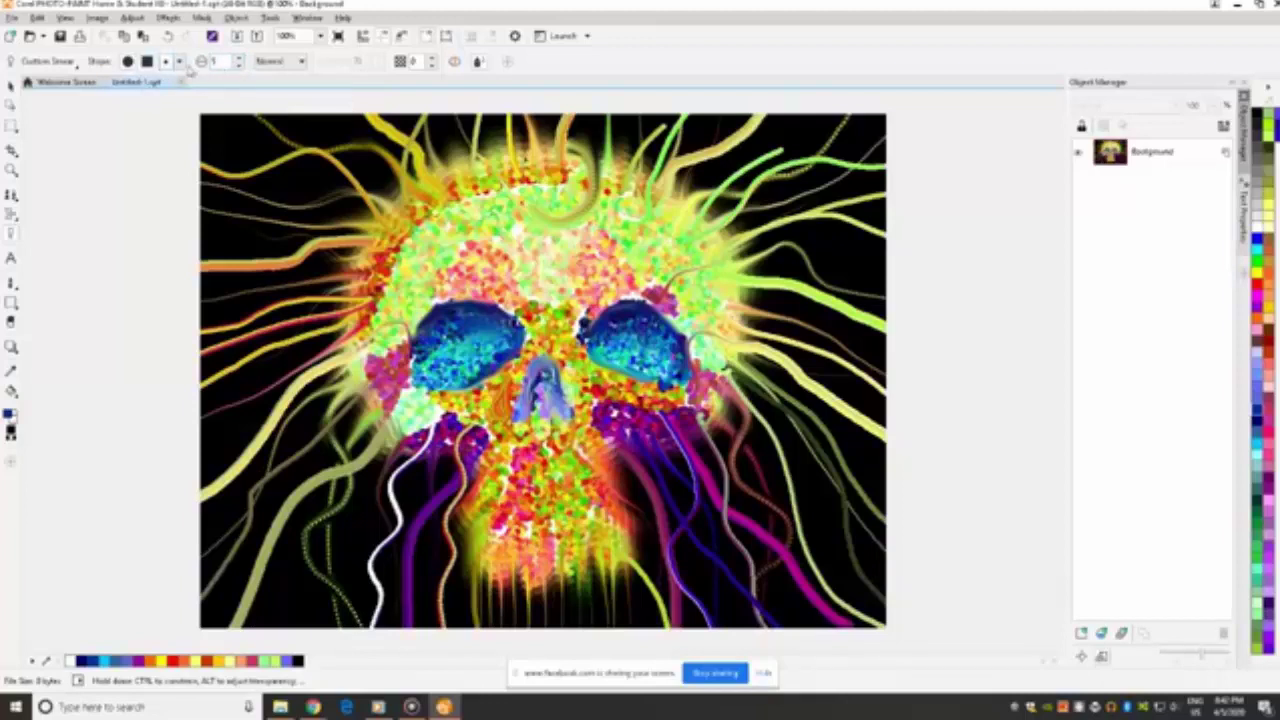
Choose the soft size 5 nib and smear hair-thin curling threads around the lower-left tentacles, with short strokes across the white one.
left_click(180, 63)
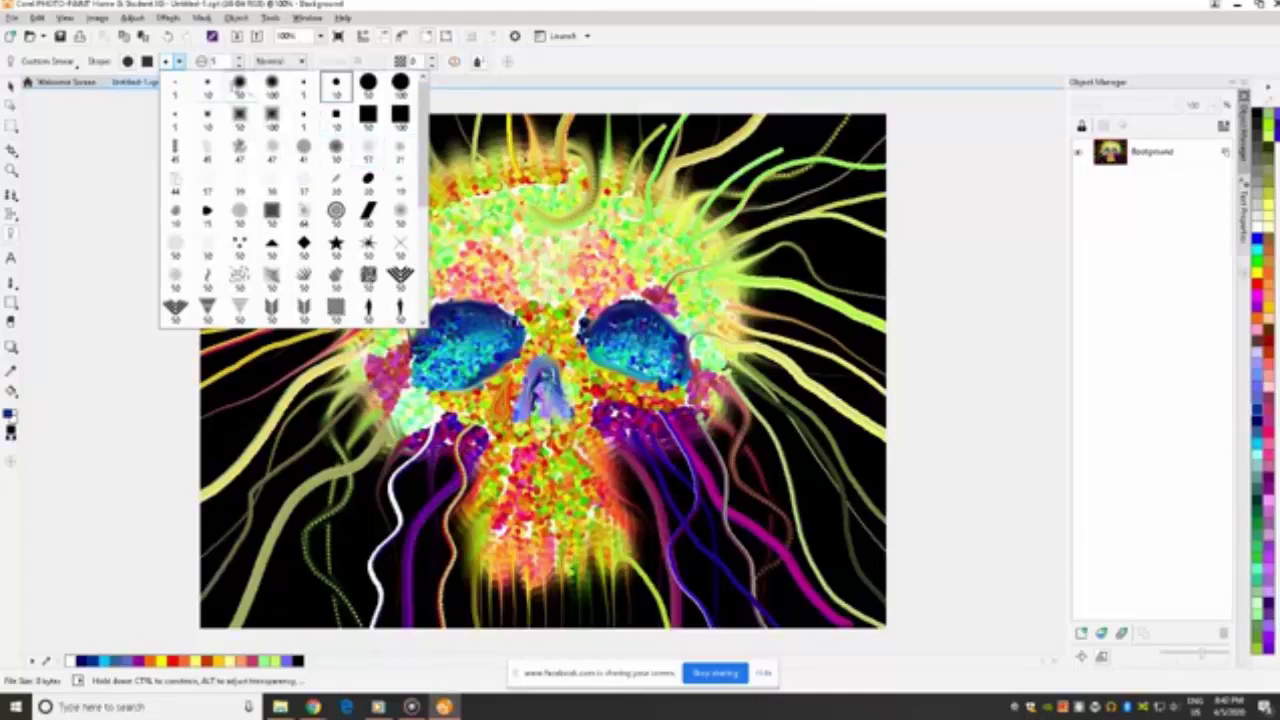
left_click(179, 89)
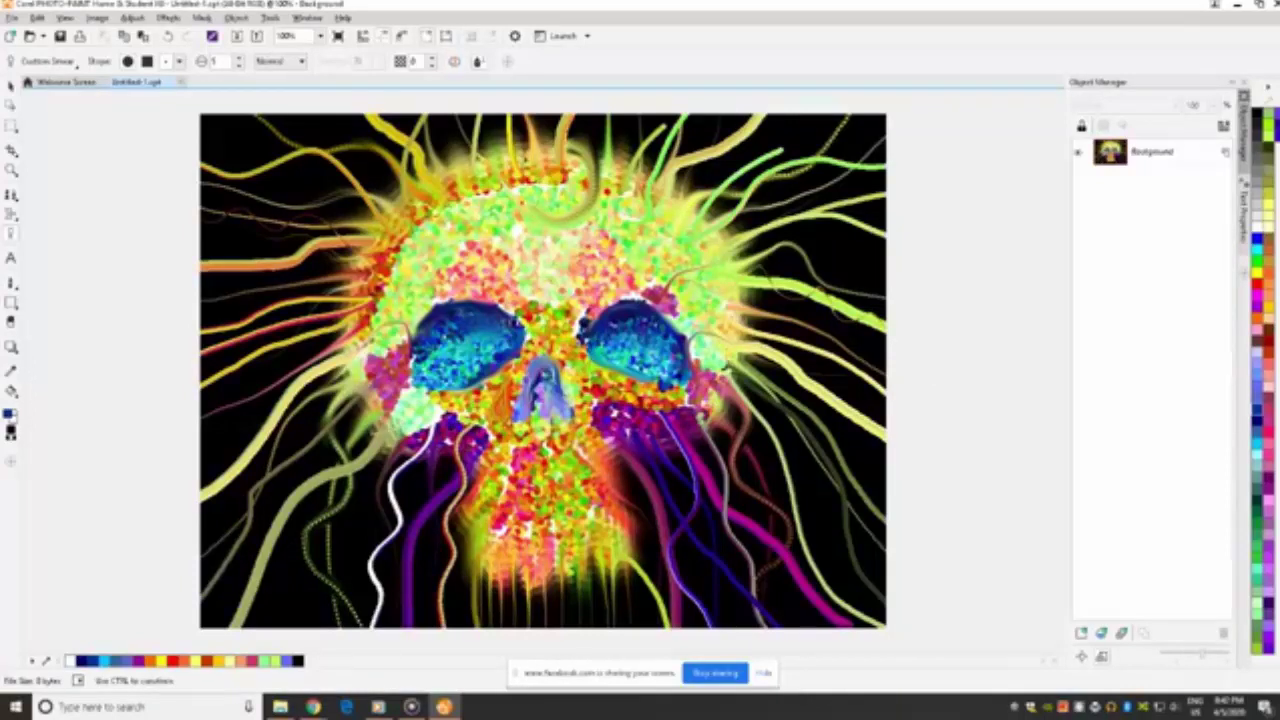
mouse_move(348, 491)
left_mouse_down()
mouse_move(291, 475)
mouse_move(280, 491)
mouse_move(294, 531)
mouse_move(243, 556)
mouse_move(253, 616)
left_mouse_up()
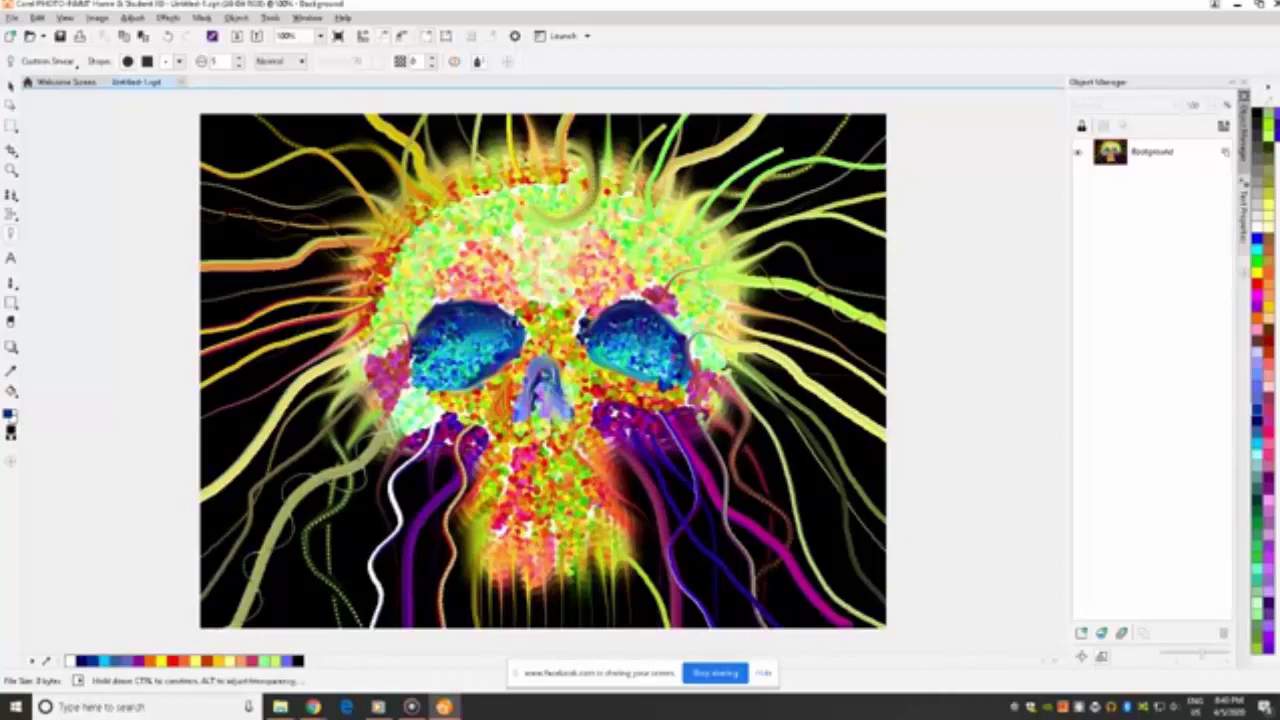
left_click_drag(401, 471, 393, 501)
left_click_drag(382, 566, 359, 572)
mouse_move(390, 448)
left_mouse_down()
mouse_move(364, 474)
mouse_move(355, 532)
mouse_move(310, 596)
mouse_move(330, 648)
left_mouse_up()
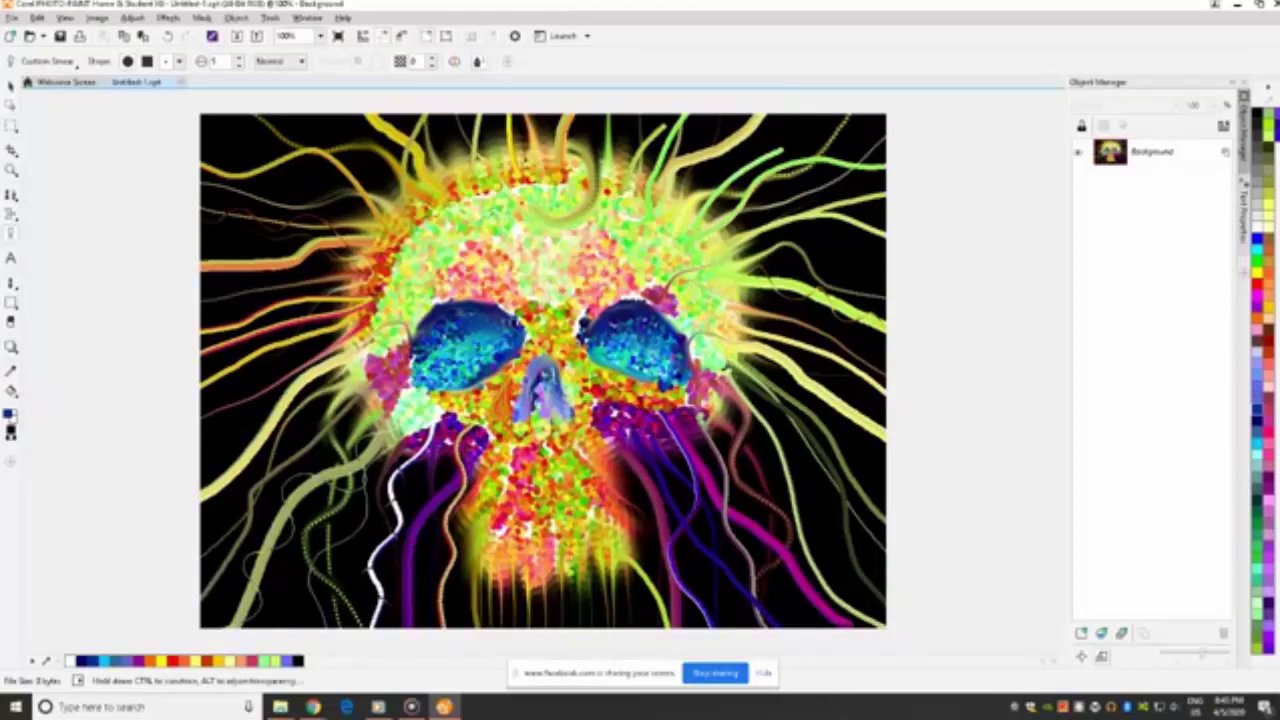
Smear hair-thin curly threads from the skull's left cheek and temple out to the left canvas edge.
mouse_move(356, 416)
left_mouse_down()
mouse_move(330, 450)
mouse_move(258, 452)
mouse_move(205, 546)
left_mouse_up()
mouse_move(340, 377)
left_mouse_down()
mouse_move(298, 375)
mouse_move(186, 436)
left_mouse_up()
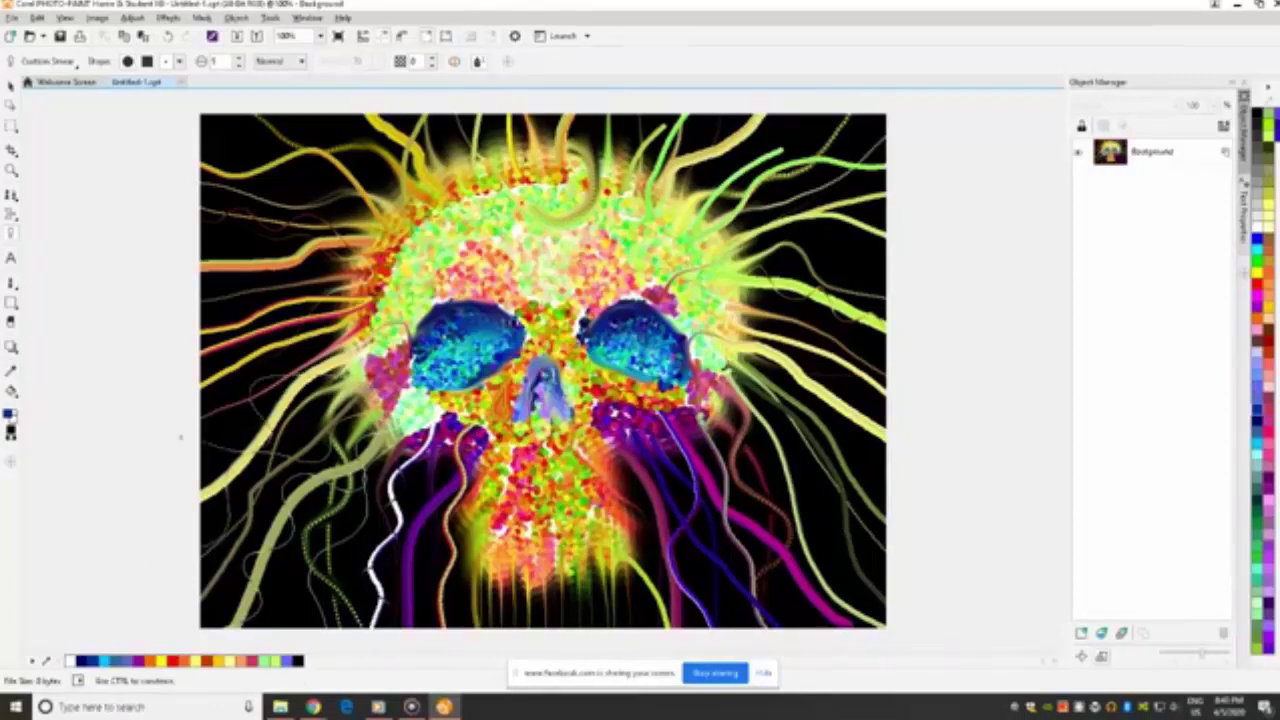
left_click_drag(143, 563, 79, 499)
mouse_move(352, 341)
left_mouse_down()
mouse_move(300, 355)
mouse_move(292, 379)
mouse_move(251, 382)
mouse_move(234, 414)
mouse_move(167, 412)
left_mouse_up()
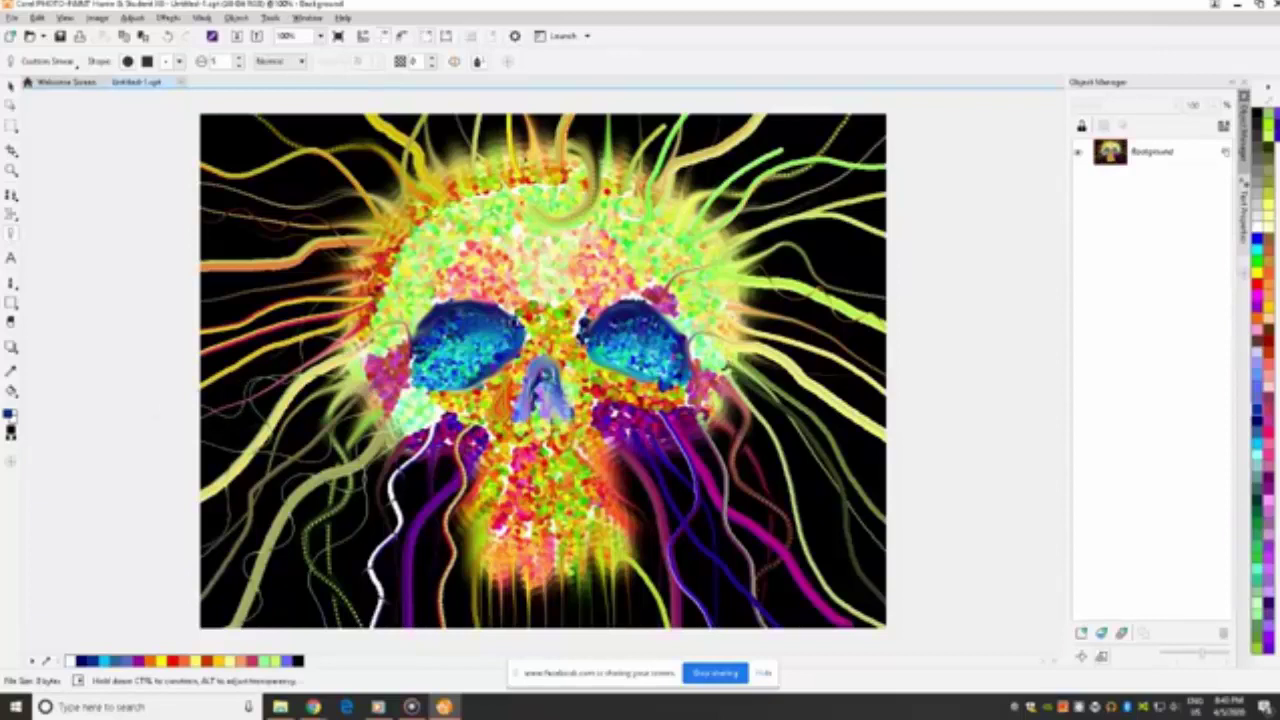
Smear hair-thin curly threads from the skull's left temple, between the orange and red tentacles, out to the left canvas edge.
mouse_move(368, 332)
left_mouse_down()
mouse_move(318, 326)
mouse_move(240, 376)
mouse_move(204, 376)
left_mouse_up()
mouse_move(379, 317)
left_mouse_down()
mouse_move(326, 309)
mouse_move(140, 334)
left_mouse_up()
left_click_drag(296, 310, 164, 304)
left_click_drag(338, 270, 236, 282)
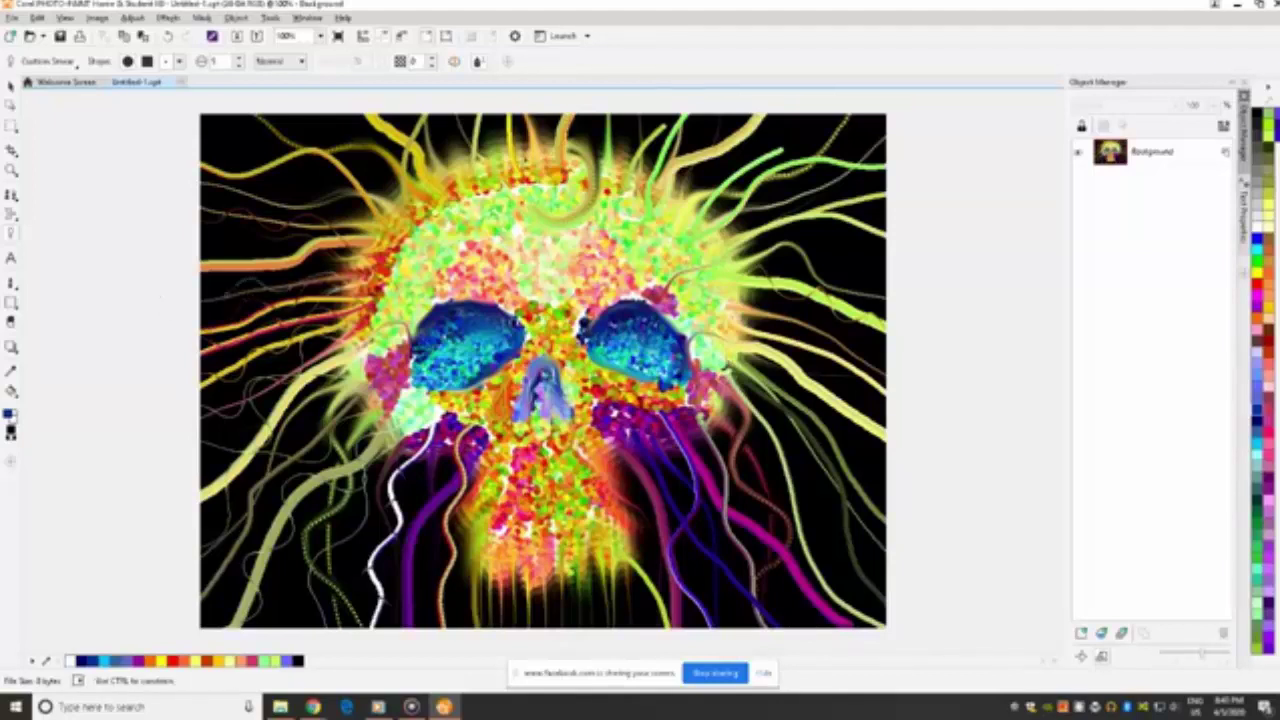
left_click_drag(161, 298, 160, 298)
mouse_move(346, 267)
left_mouse_down()
mouse_move(290, 242)
mouse_move(148, 250)
left_mouse_up()
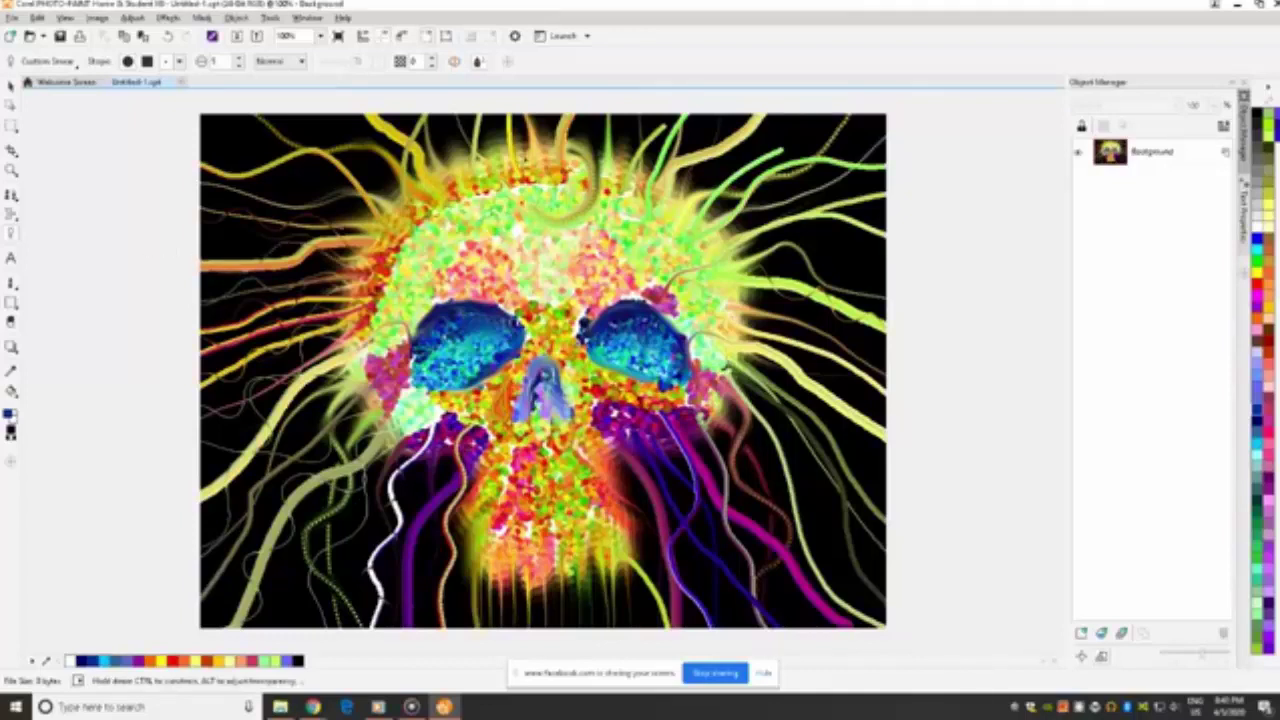
Smear hair-thin wavy threads from the skull's upper-left contour out to the canvas's upper-left corner area.
mouse_move(381, 196)
left_mouse_down()
mouse_move(314, 166)
mouse_move(290, 206)
mouse_move(258, 190)
mouse_move(230, 203)
left_mouse_up()
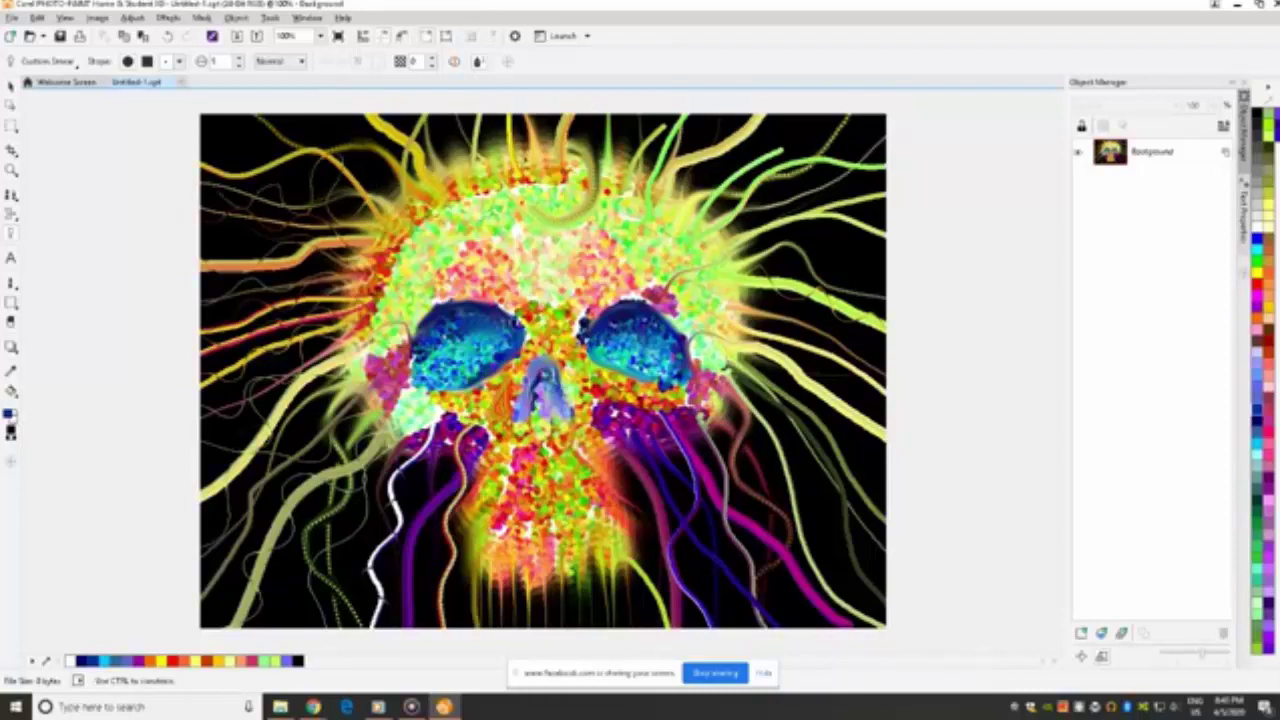
left_click_drag(226, 147, 145, 160)
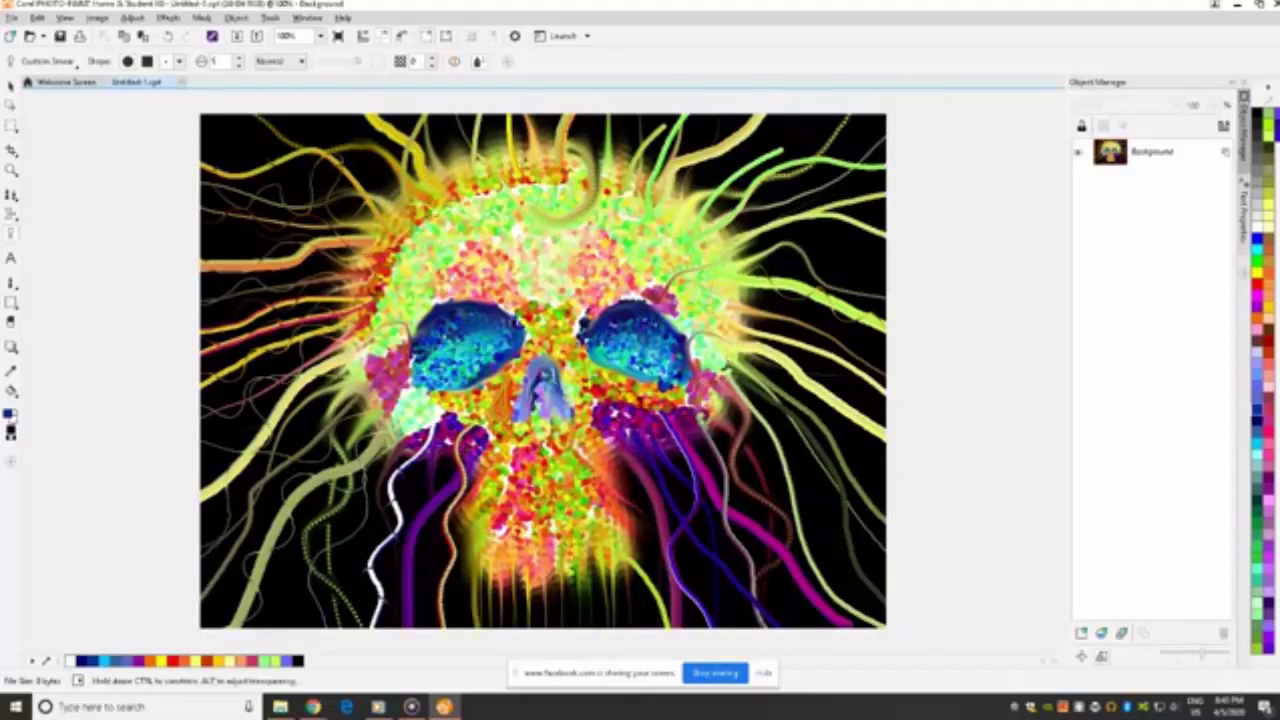
mouse_move(374, 172)
left_mouse_down()
mouse_move(268, 154)
mouse_move(238, 186)
left_mouse_up()
left_click_drag(129, 154, 129, 154)
mouse_move(374, 200)
left_mouse_down()
mouse_move(383, 168)
mouse_move(360, 138)
mouse_move(245, 132)
mouse_move(213, 104)
left_mouse_up()
mouse_move(372, 196)
left_mouse_down()
mouse_move(333, 138)
mouse_move(341, 115)
left_mouse_up()
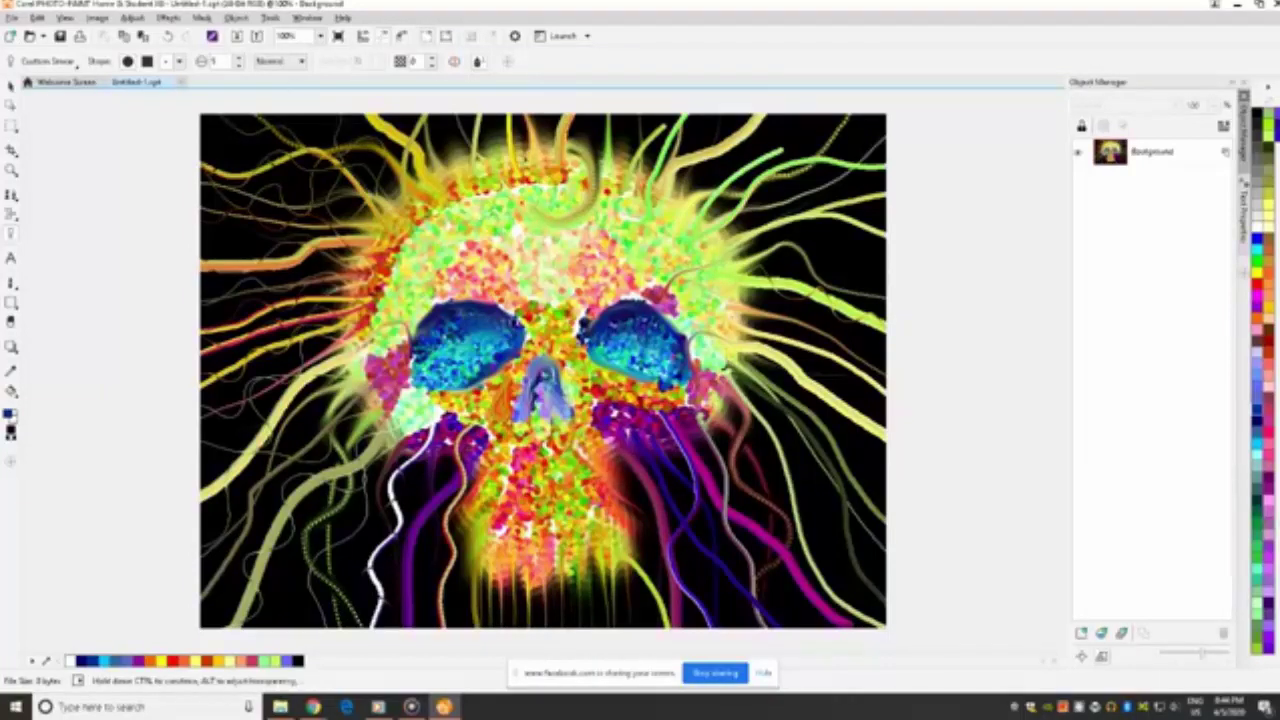
Smear hair-thin threads from the crown's left half and middle up to the upper canvas edge, crossing the yellow tentacles.
mouse_move(372, 196)
left_mouse_down()
mouse_move(386, 142)
mouse_move(360, 84)
left_mouse_up()
mouse_move(430, 166)
left_mouse_down()
mouse_move(400, 163)
mouse_move(378, 76)
mouse_move(436, 151)
left_mouse_up()
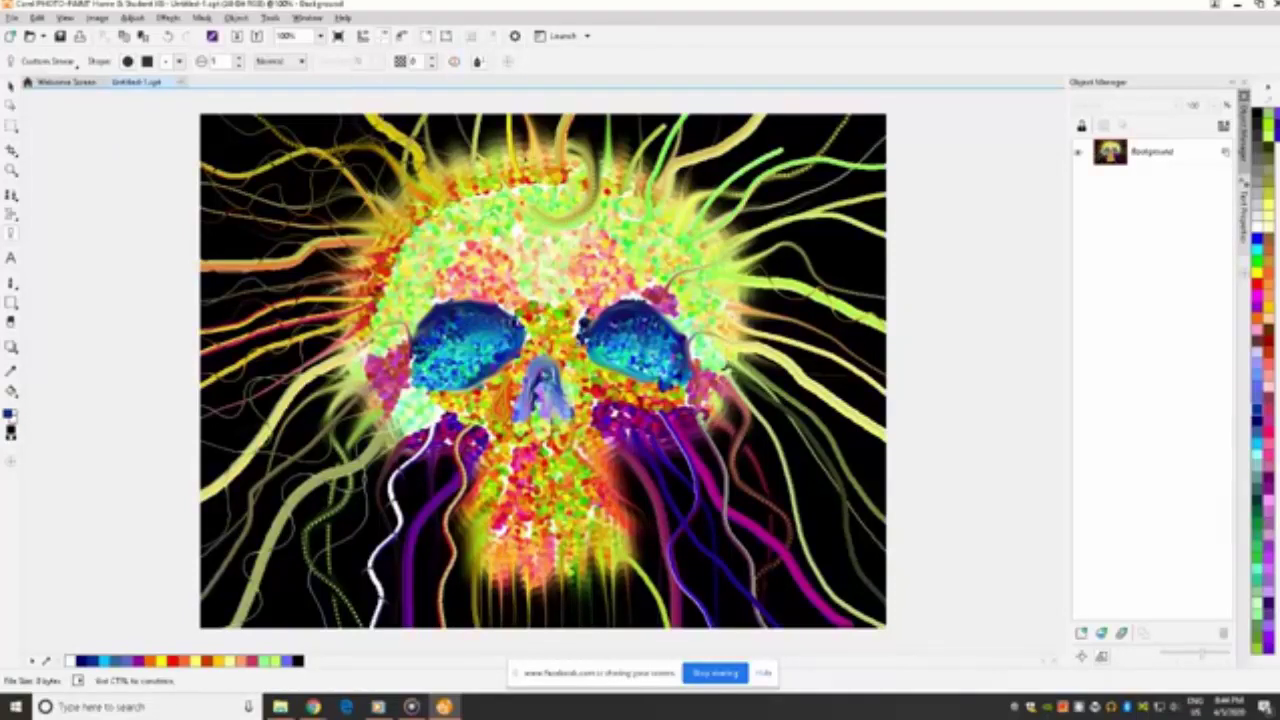
left_click_drag(404, 103, 402, 98)
left_click_drag(446, 160, 437, 77)
mouse_move(458, 160)
left_mouse_down()
mouse_move(462, 96)
mouse_move(466, 150)
mouse_move(468, 114)
left_mouse_up()
mouse_move(498, 166)
left_mouse_down()
mouse_move(520, 126)
mouse_move(541, 146)
mouse_move(560, 114)
left_mouse_up()
left_click_drag(578, 168, 546, 112)
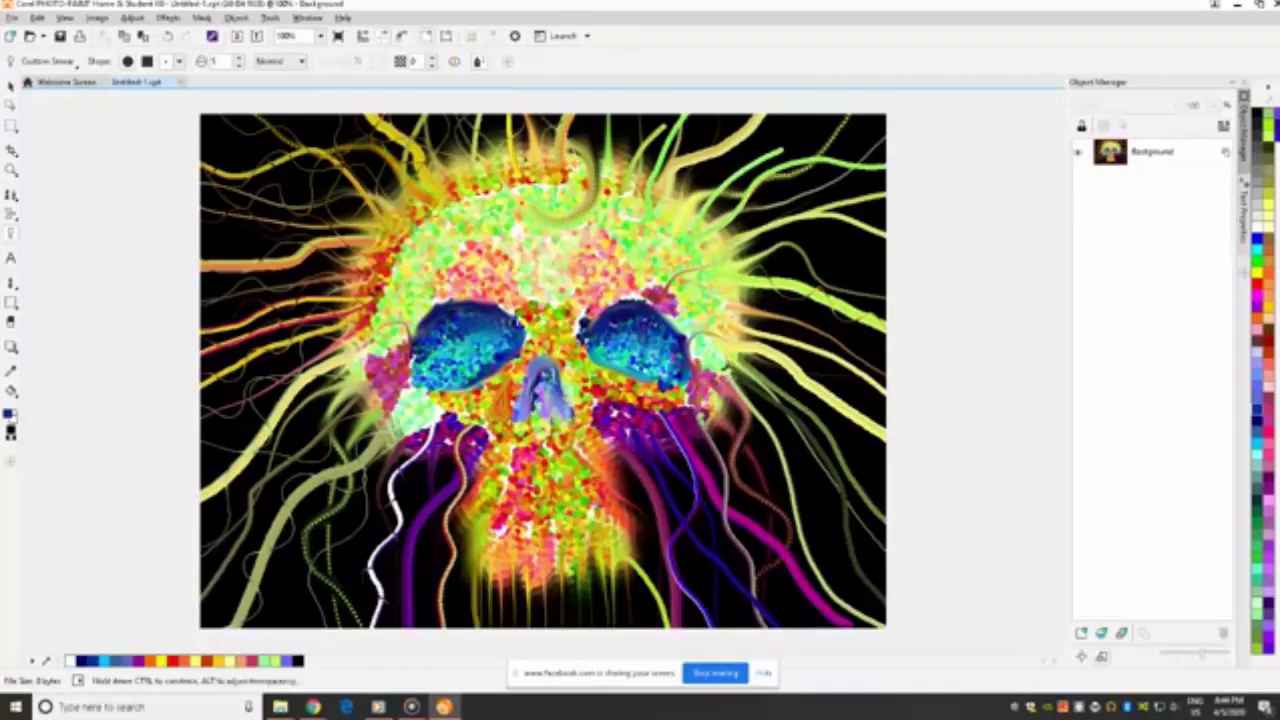
Smear hair-thin threads from the crown's right half up to the upper canvas edge among the green tentacles.
mouse_move(572, 166)
left_mouse_down()
mouse_move(598, 141)
mouse_move(610, 92)
mouse_move(582, 156)
mouse_move(620, 102)
left_mouse_up()
mouse_move(620, 150)
left_mouse_down()
mouse_move(654, 147)
mouse_move(665, 118)
left_mouse_up()
mouse_move(655, 172)
left_mouse_down()
mouse_move(700, 170)
mouse_move(706, 136)
mouse_move(752, 144)
mouse_move(765, 122)
left_mouse_up()
mouse_move(680, 190)
left_mouse_down()
mouse_move(682, 165)
mouse_move(722, 114)
left_mouse_up()
left_click_drag(700, 186, 810, 124)
Smear hair-thin curly threads from the forehead's right side across the green tentacles to the canvas's upper-right area.
left_click_drag(740, 231, 742, 229)
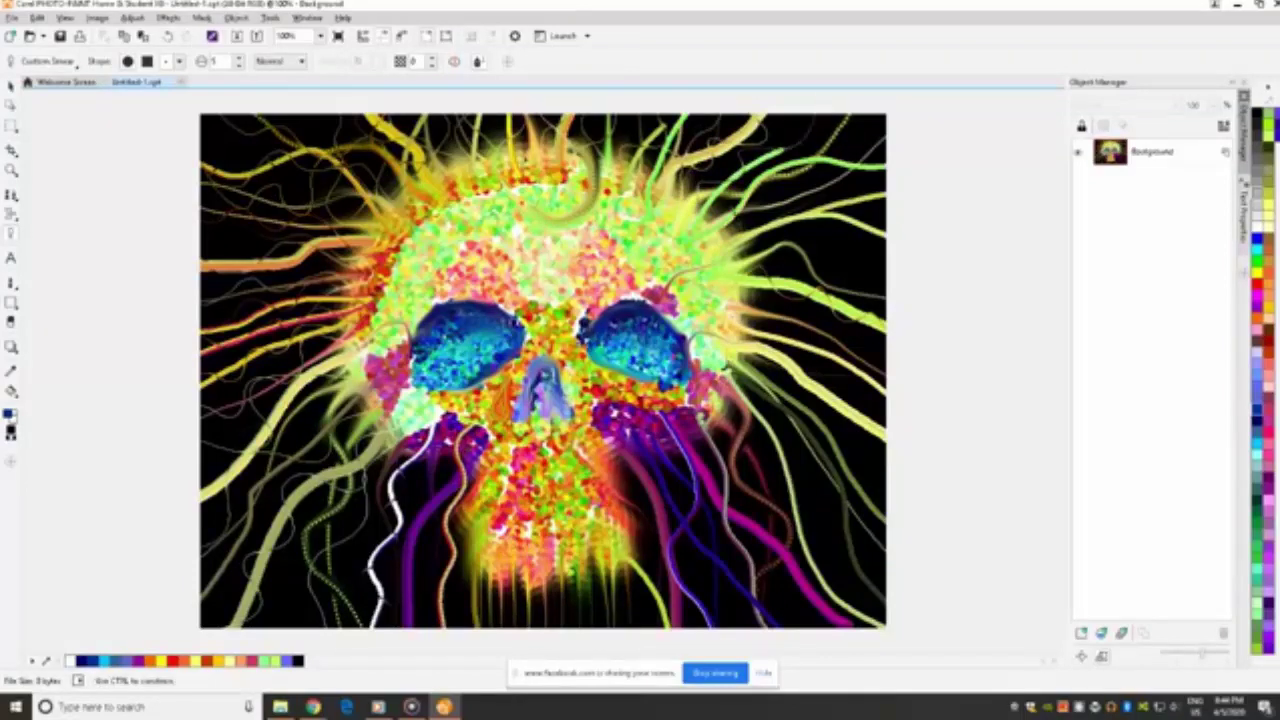
left_click_drag(786, 164, 791, 154)
left_click_drag(762, 218, 780, 192)
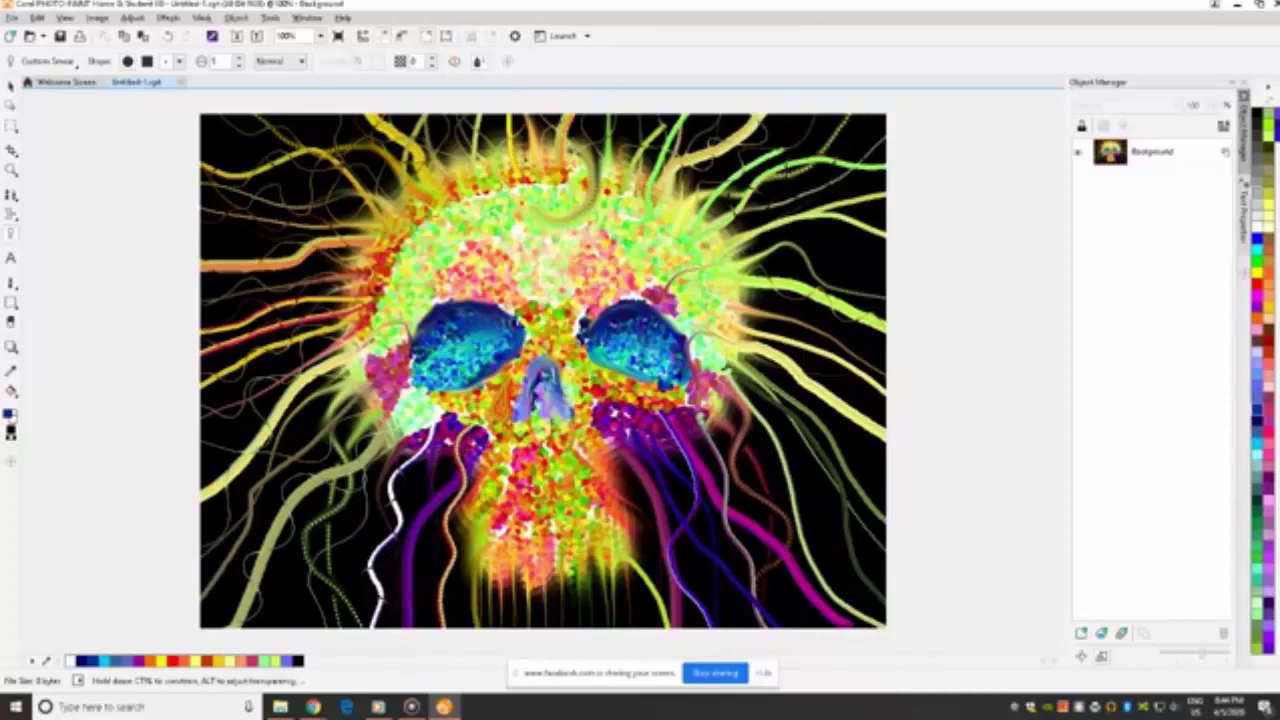
mouse_move(730, 252)
left_mouse_down()
mouse_move(770, 220)
mouse_move(790, 226)
mouse_move(820, 206)
mouse_move(905, 223)
left_mouse_up()
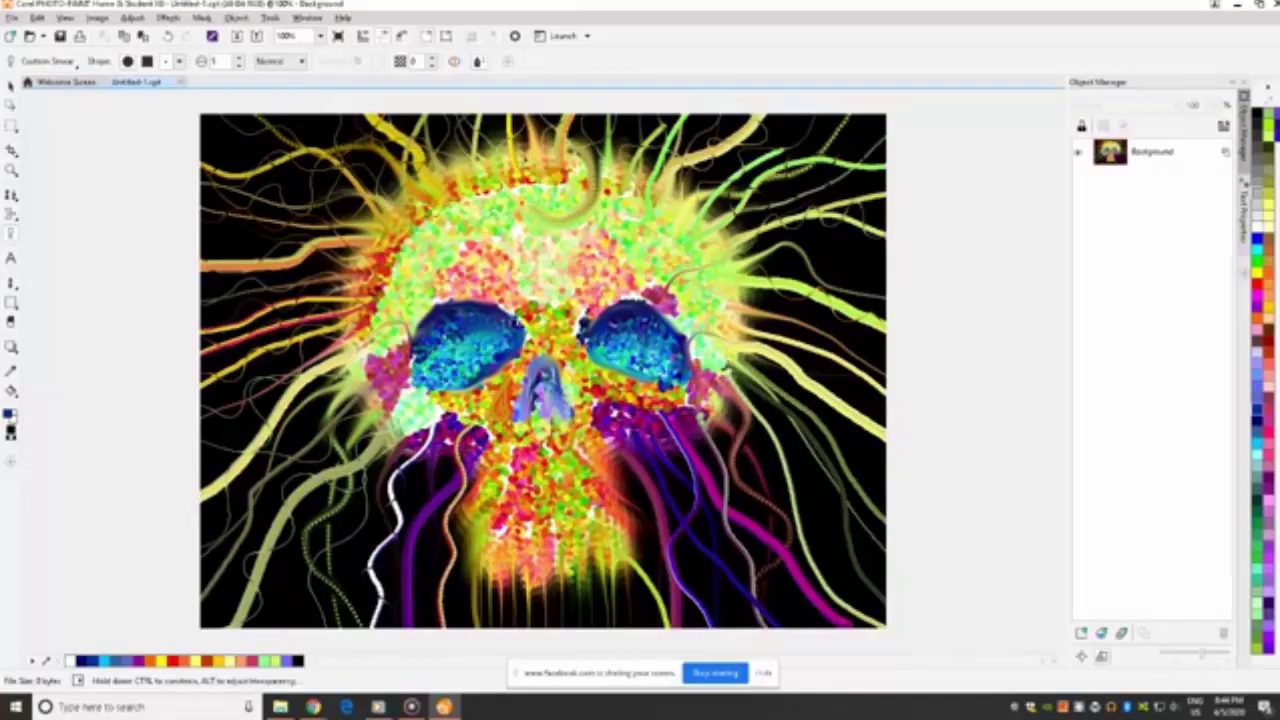
mouse_move(730, 228)
left_mouse_down()
mouse_move(862, 166)
mouse_move(874, 135)
left_mouse_up()
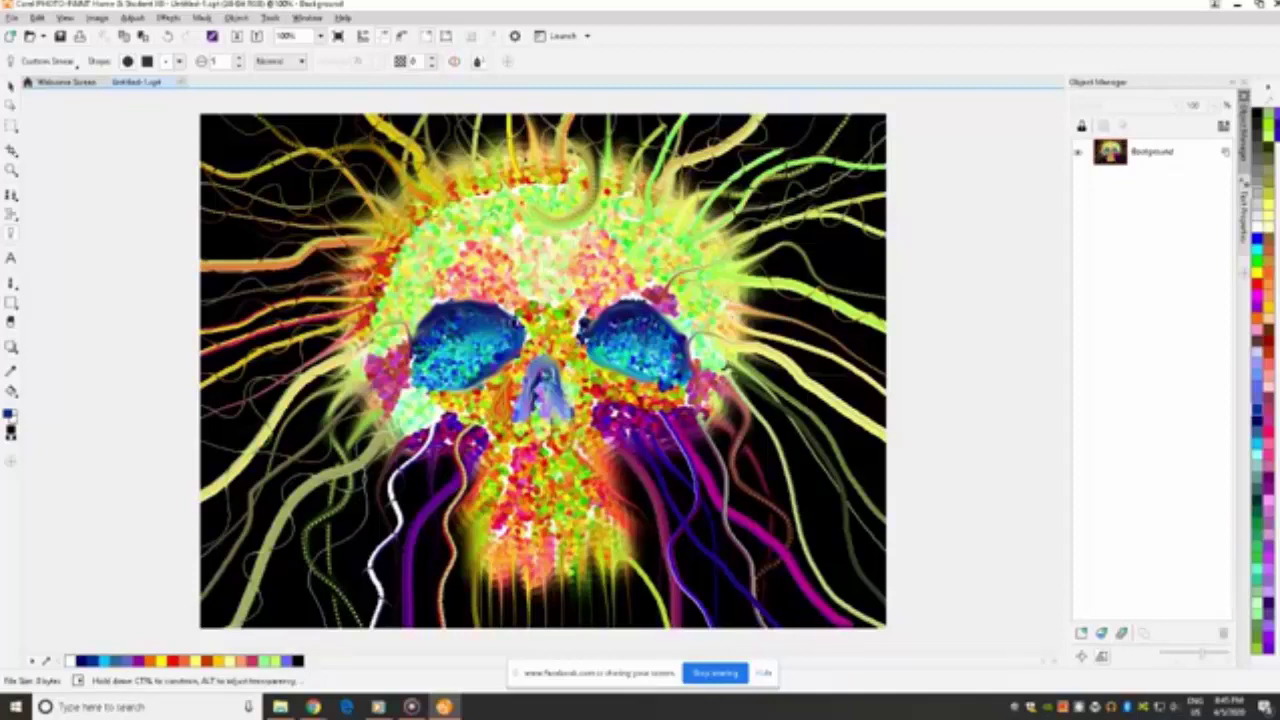
Smear hair-thin wavy threads from the skull's right temple and cheek across the yellow tentacles to the right canvas edge.
mouse_move(728, 301)
left_mouse_down()
mouse_move(822, 326)
mouse_move(828, 345)
mouse_move(876, 366)
left_mouse_up()
mouse_move(720, 332)
left_mouse_down()
mouse_move(862, 380)
mouse_move(878, 410)
left_mouse_up()
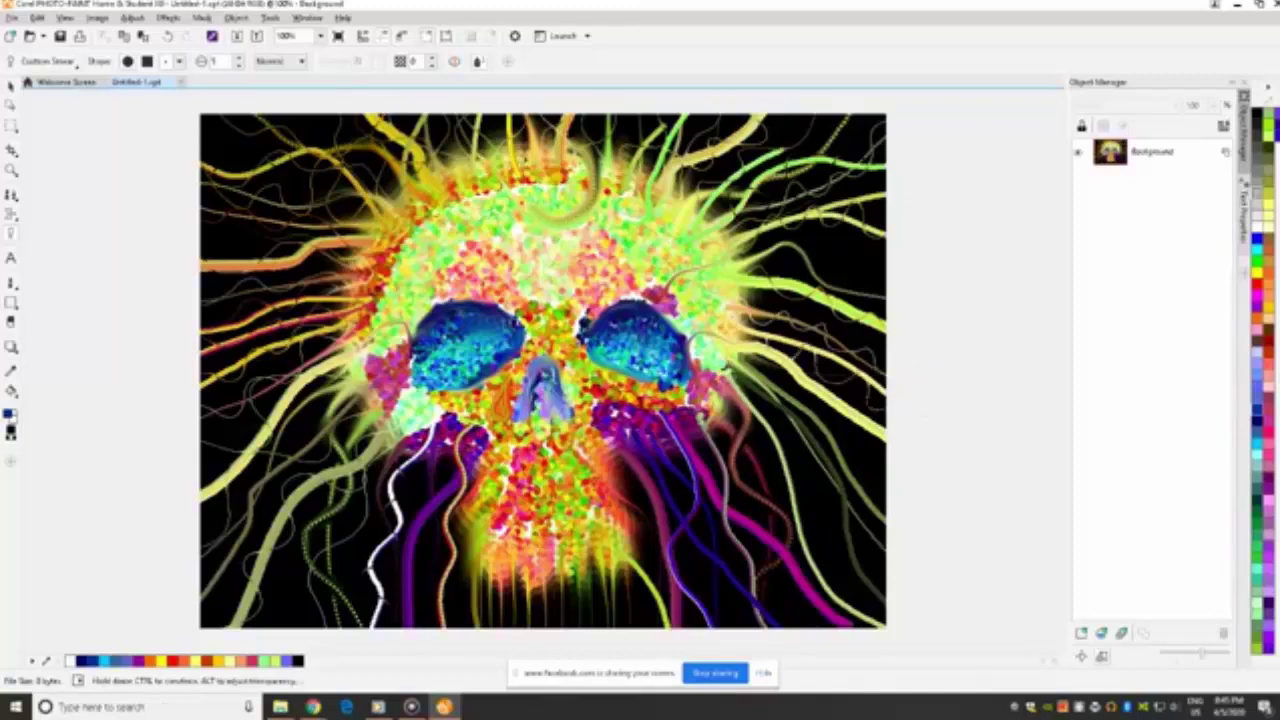
left_click_drag(722, 362, 868, 400)
mouse_move(740, 388)
left_mouse_down()
mouse_move(862, 475)
mouse_move(848, 505)
mouse_move(892, 538)
left_mouse_up()
left_click_drag(848, 591, 848, 593)
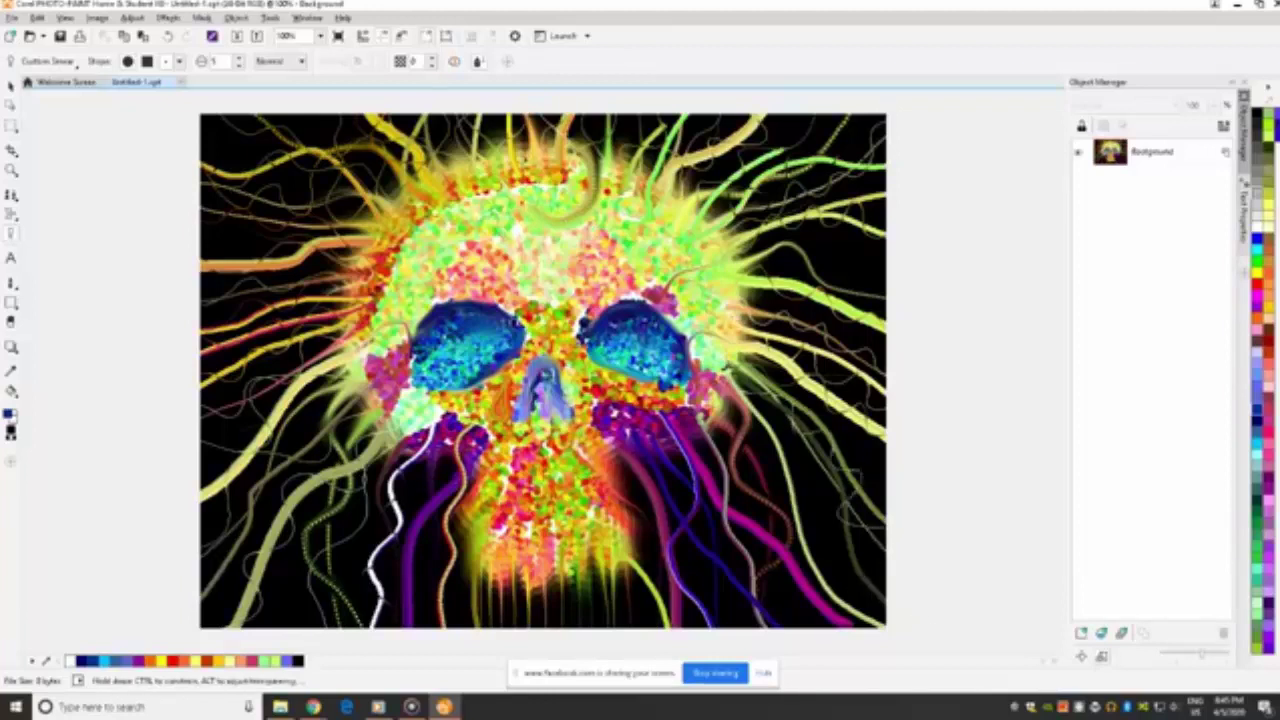
Smear hair-thin curling threads from below the right cheek down through the brown and grey tentacles to the canvas's lower-right area.
mouse_move(734, 421)
left_mouse_down()
mouse_move(781, 452)
mouse_move(780, 479)
left_mouse_up()
left_click_drag(816, 564, 860, 618)
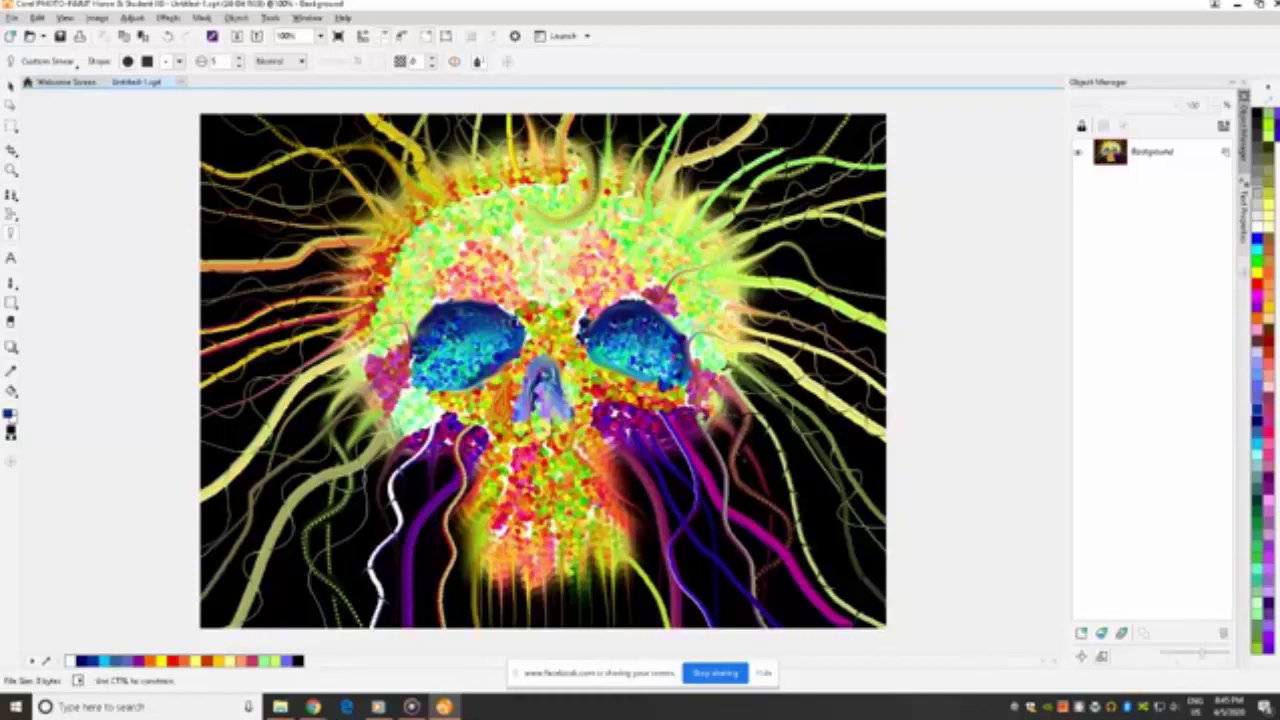
left_click_drag(768, 478, 758, 501)
left_click_drag(759, 564, 786, 620)
left_click_drag(703, 444, 703, 444)
left_click_drag(722, 525, 718, 536)
left_click_drag(783, 644, 783, 644)
Smear hair-thin threads from the purple right cheek through the blue and magenta tentacles, and more beside the left purple tentacle.
mouse_move(662, 432)
left_mouse_down()
mouse_move(676, 505)
mouse_move(665, 472)
left_mouse_up()
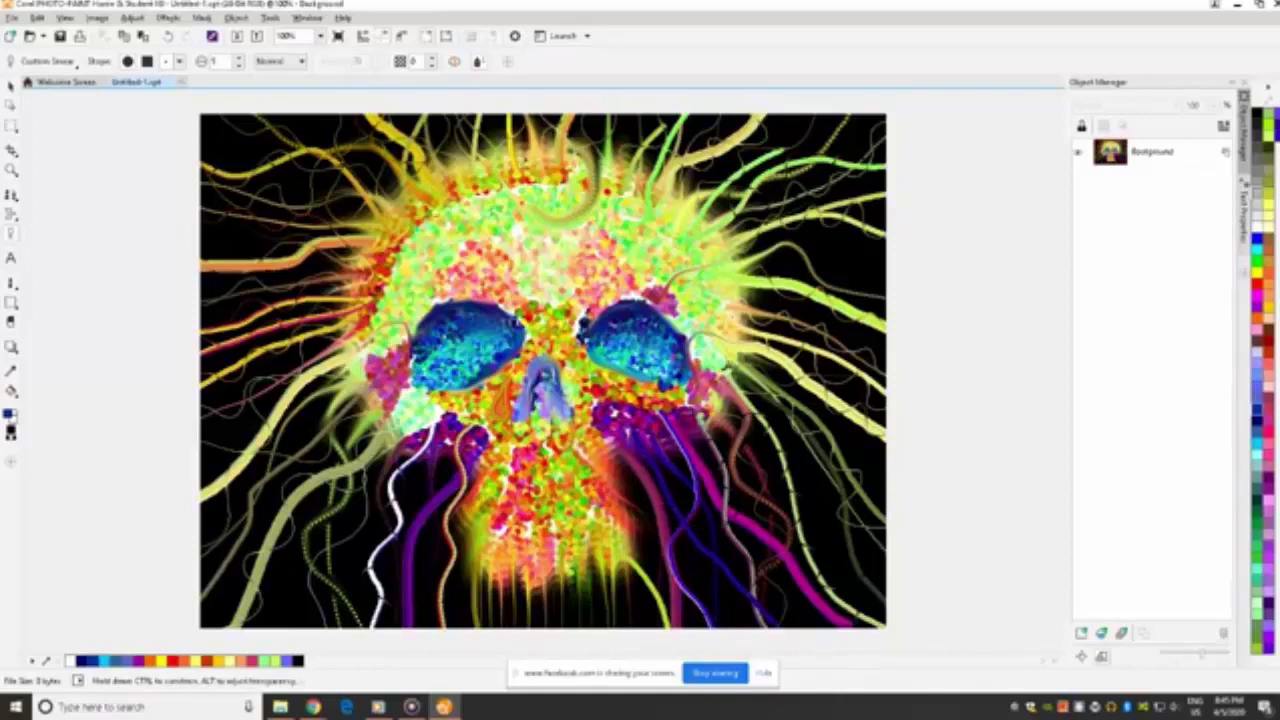
mouse_move(690, 404)
left_mouse_down()
mouse_move(704, 525)
mouse_move(744, 621)
left_mouse_up()
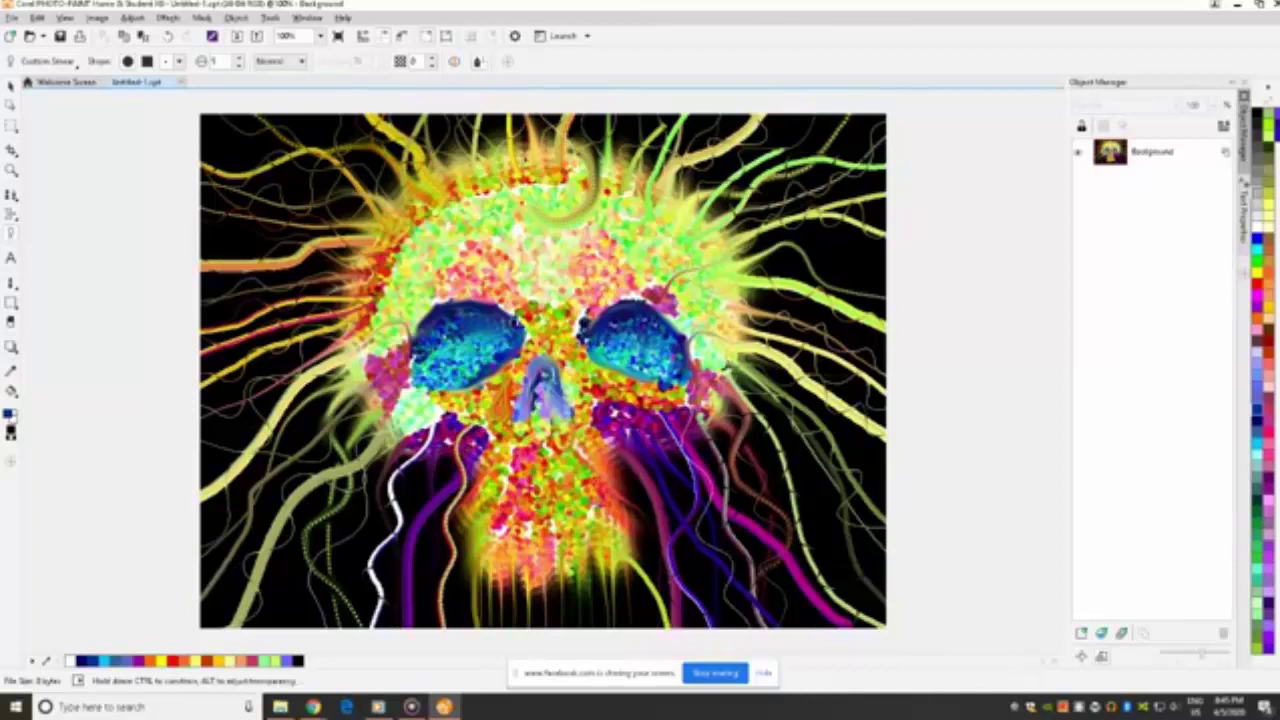
mouse_move(695, 408)
left_mouse_down()
mouse_move(736, 445)
mouse_move(790, 452)
mouse_move(804, 498)
mouse_move(884, 618)
left_mouse_up()
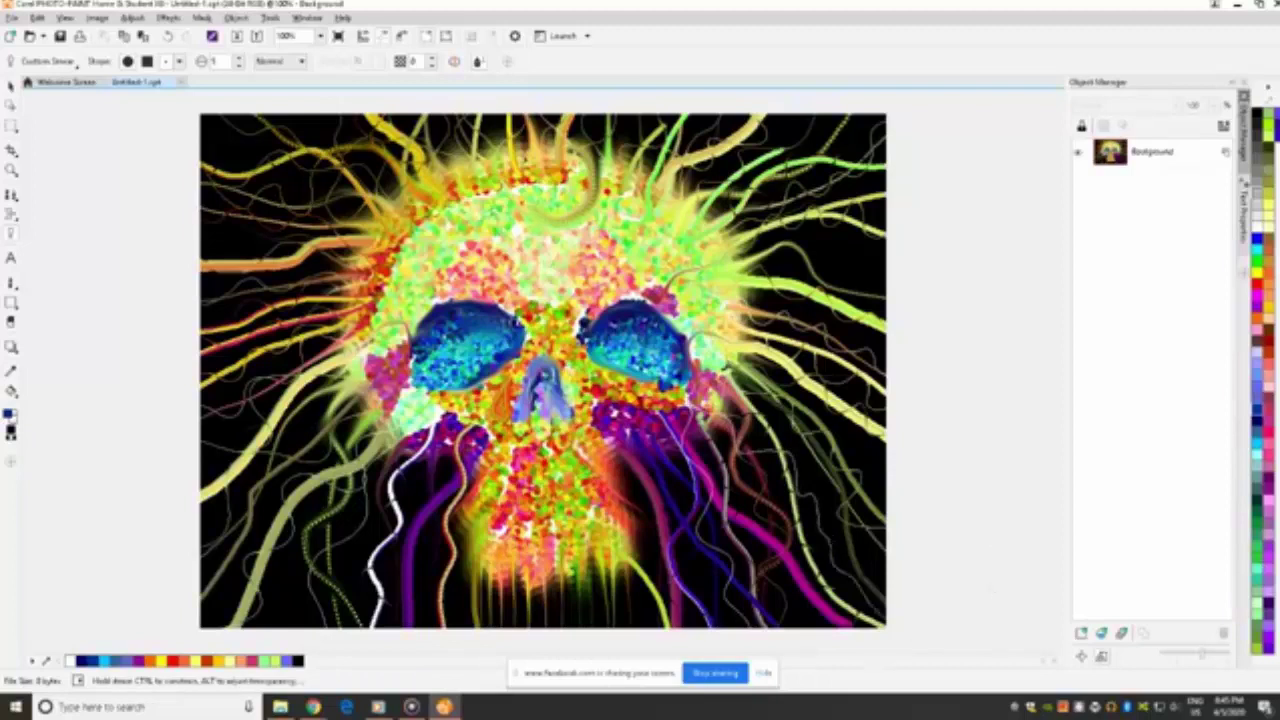
left_click_drag(454, 499, 428, 518)
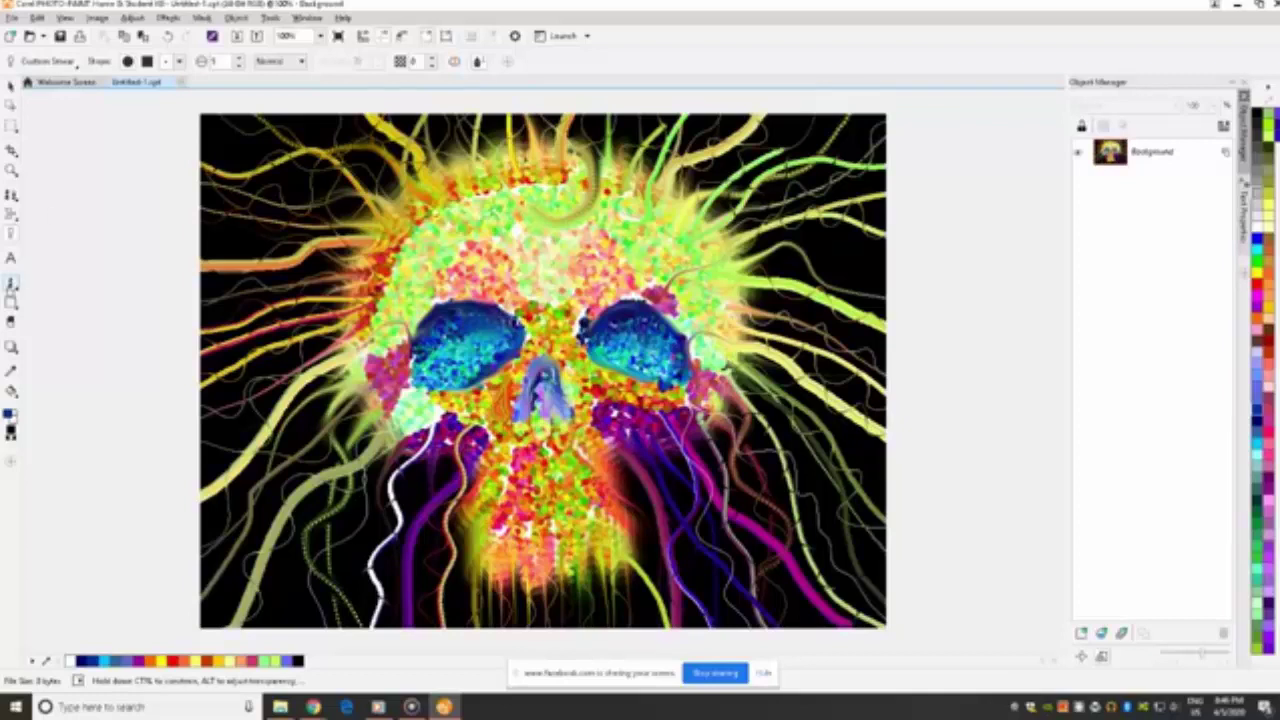
Switch to the painting pencil with black and dab dark dots over the upper parts of both eye sockets and the nose cavity.
left_click(12, 285)
left_click(1257, 116)
mouse_move(514, 327)
left_mouse_down()
mouse_move(470, 308)
mouse_move(418, 340)
left_mouse_up()
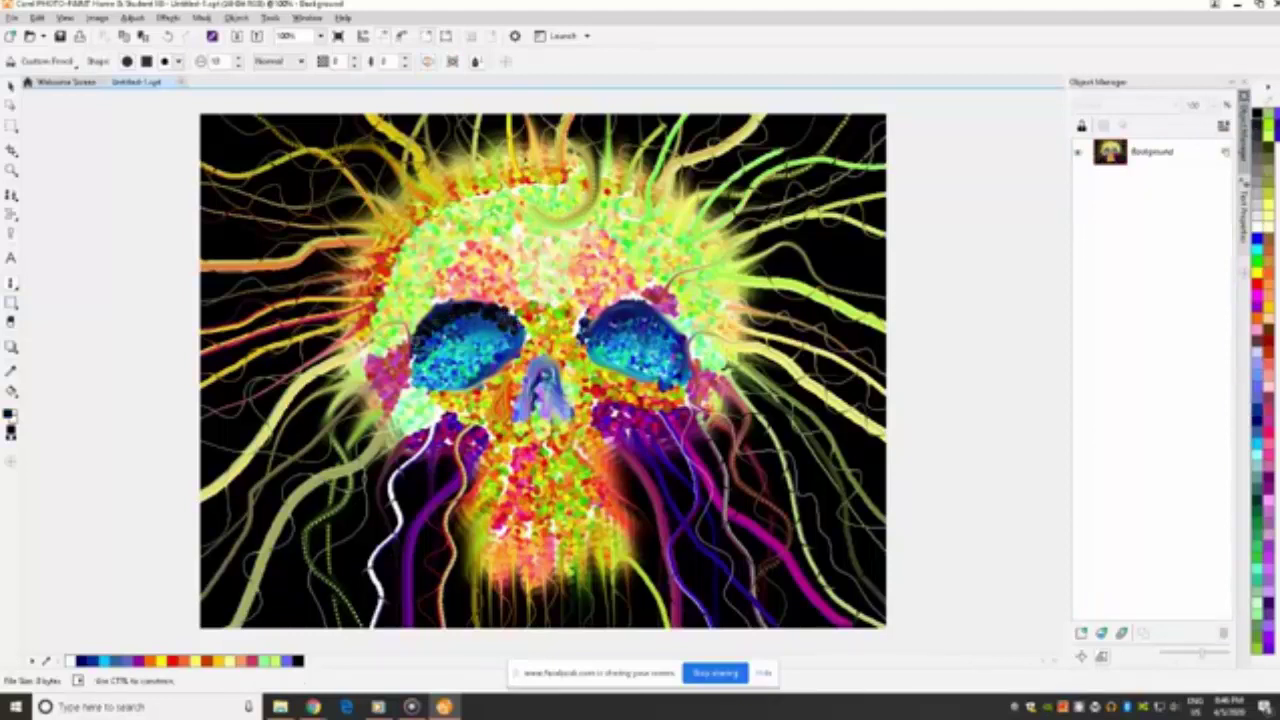
mouse_move(598, 334)
left_mouse_down()
mouse_move(634, 306)
mouse_move(654, 306)
mouse_move(668, 332)
left_mouse_up()
mouse_move(541, 374)
left_mouse_down()
mouse_move(549, 363)
mouse_move(552, 383)
left_mouse_up()
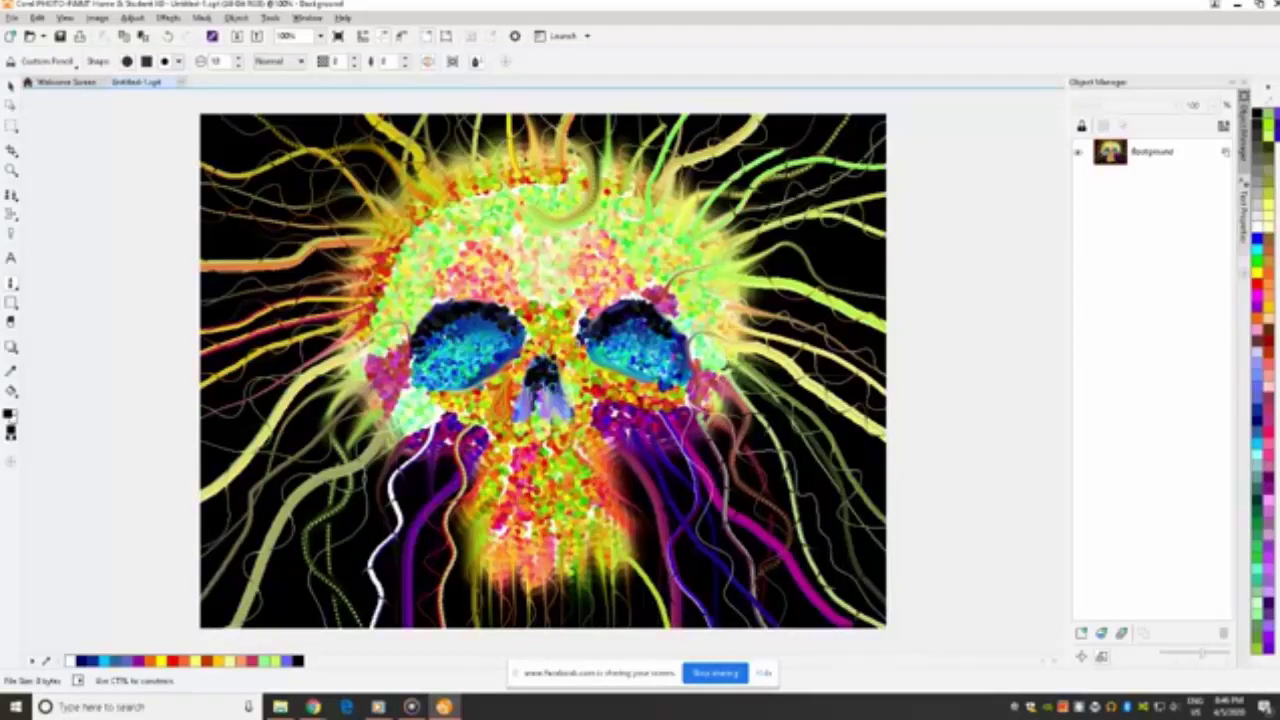
left_click(539, 397)
left_click(543, 394)
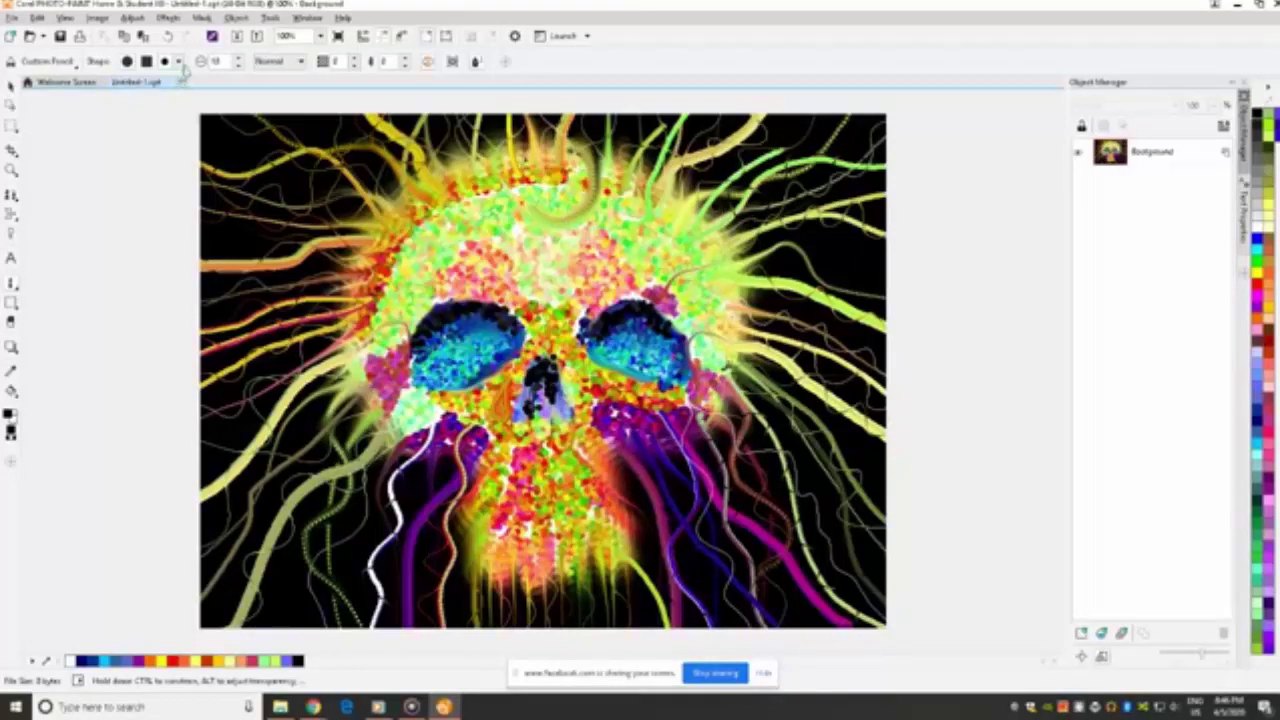
Reduce the pencil nib and dab black dots around the skull's contour and eye sockets, with vertical rows separating the teeth.
left_click(238, 66)
left_click(238, 58)
left_click(238, 58)
left_click(238, 58)
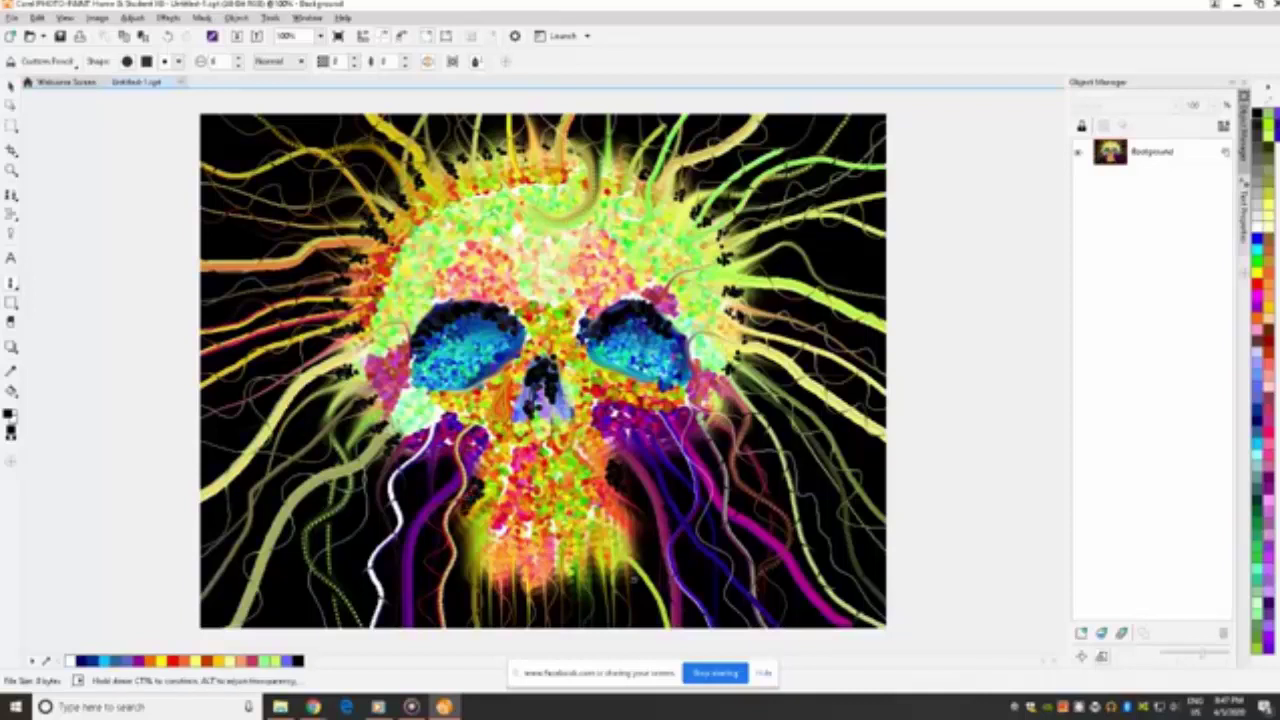
mouse_move(537, 595)
left_mouse_down()
mouse_move(541, 555)
mouse_move(521, 562)
mouse_move(521, 542)
left_mouse_up()
left_click_drag(505, 594, 505, 548)
left_click_drag(489, 595, 487, 548)
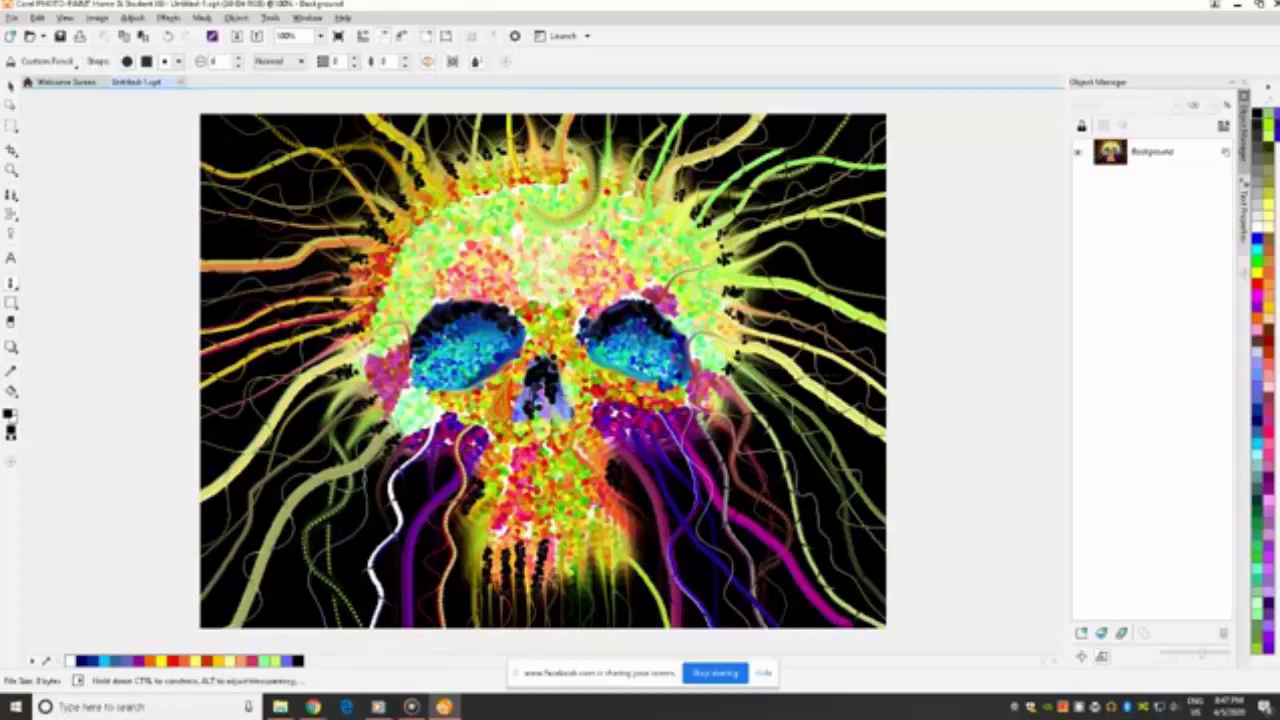
mouse_move(557, 590)
left_mouse_down()
mouse_move(557, 552)
mouse_move(568, 557)
mouse_move(571, 539)
mouse_move(589, 558)
mouse_move(589, 541)
mouse_move(595, 567)
mouse_move(608, 540)
mouse_move(624, 548)
mouse_move(627, 510)
left_mouse_up()
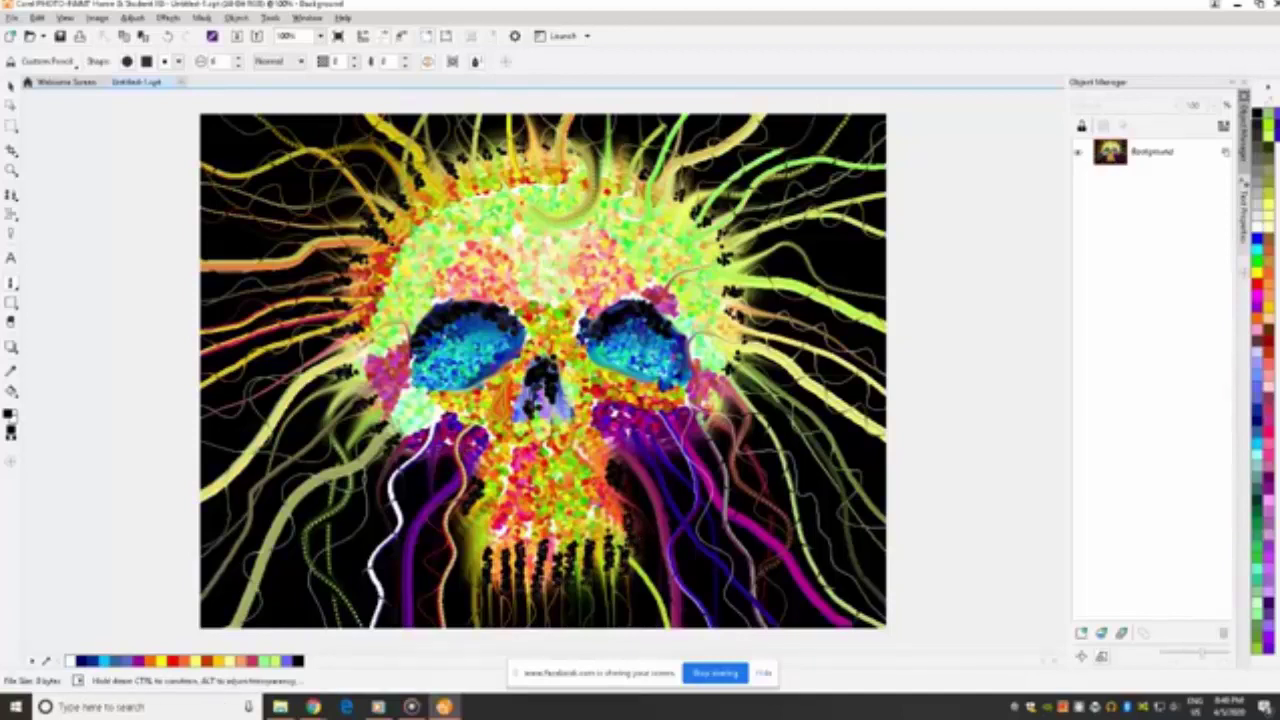
left_click_drag(470, 554, 478, 508)
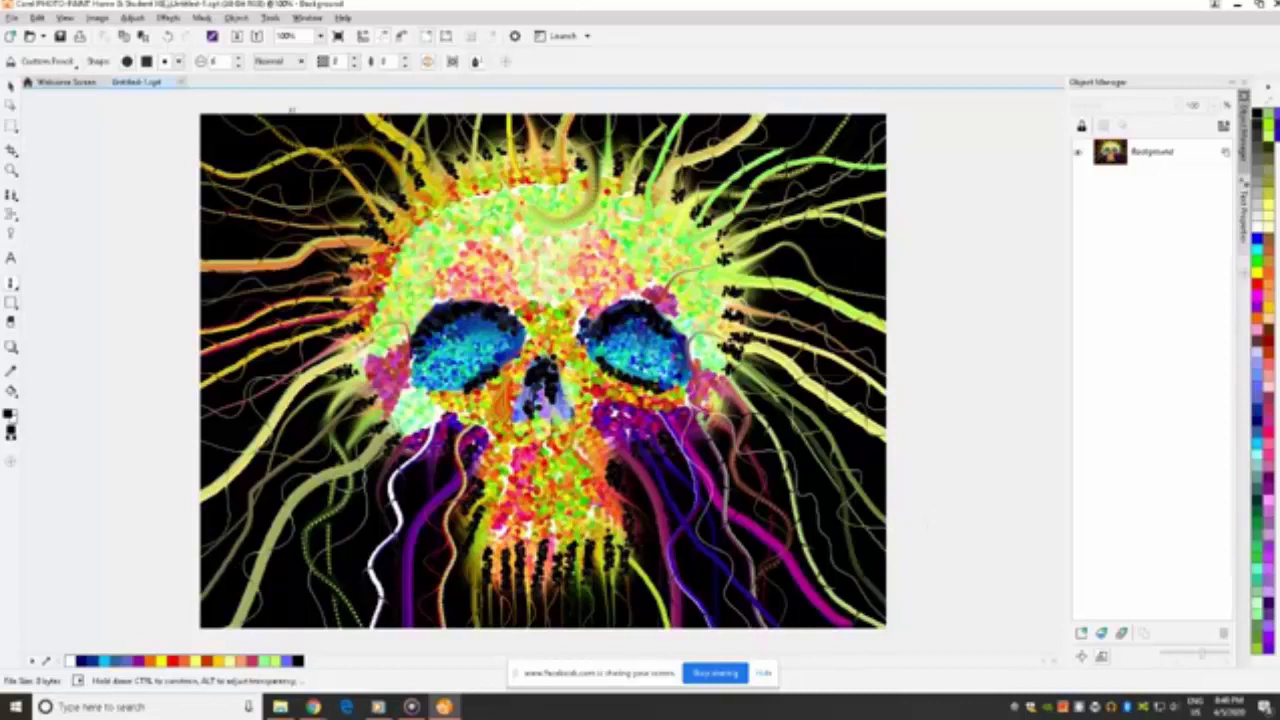
Open the Plastic texture effect for the painting and set its smoothness to 22.
left_click(166, 19)
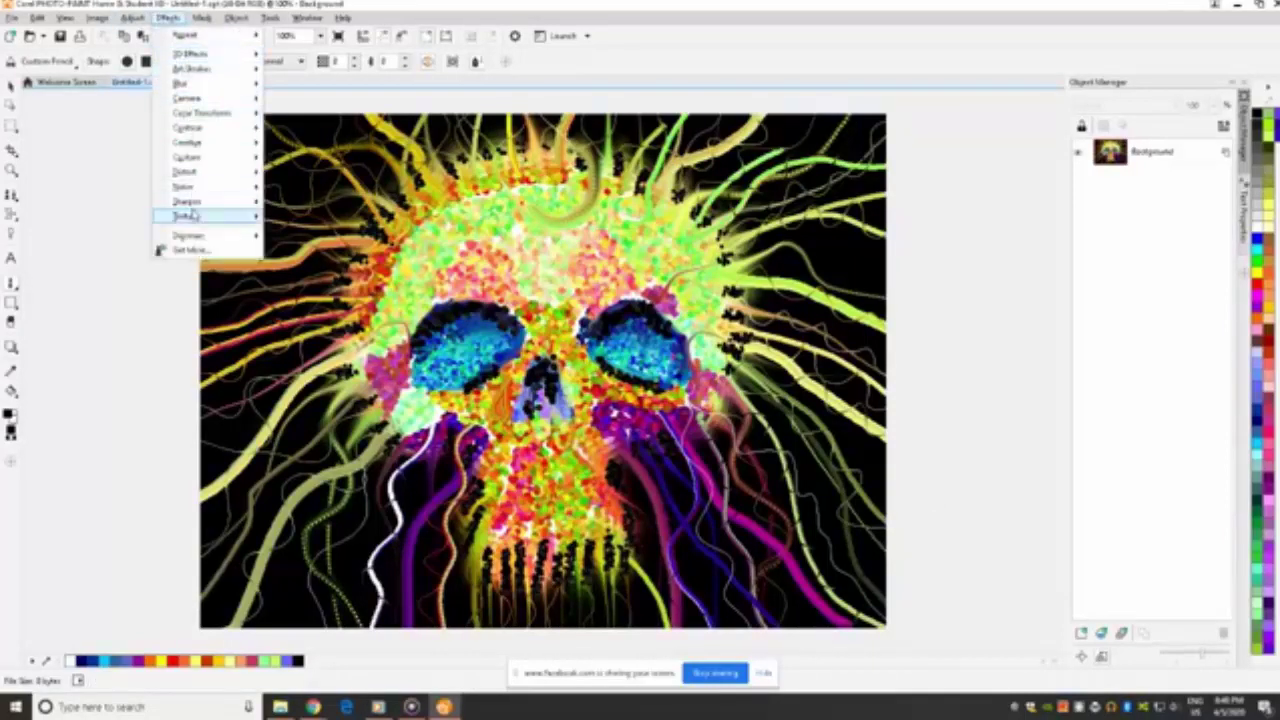
mouse_move(190, 216)
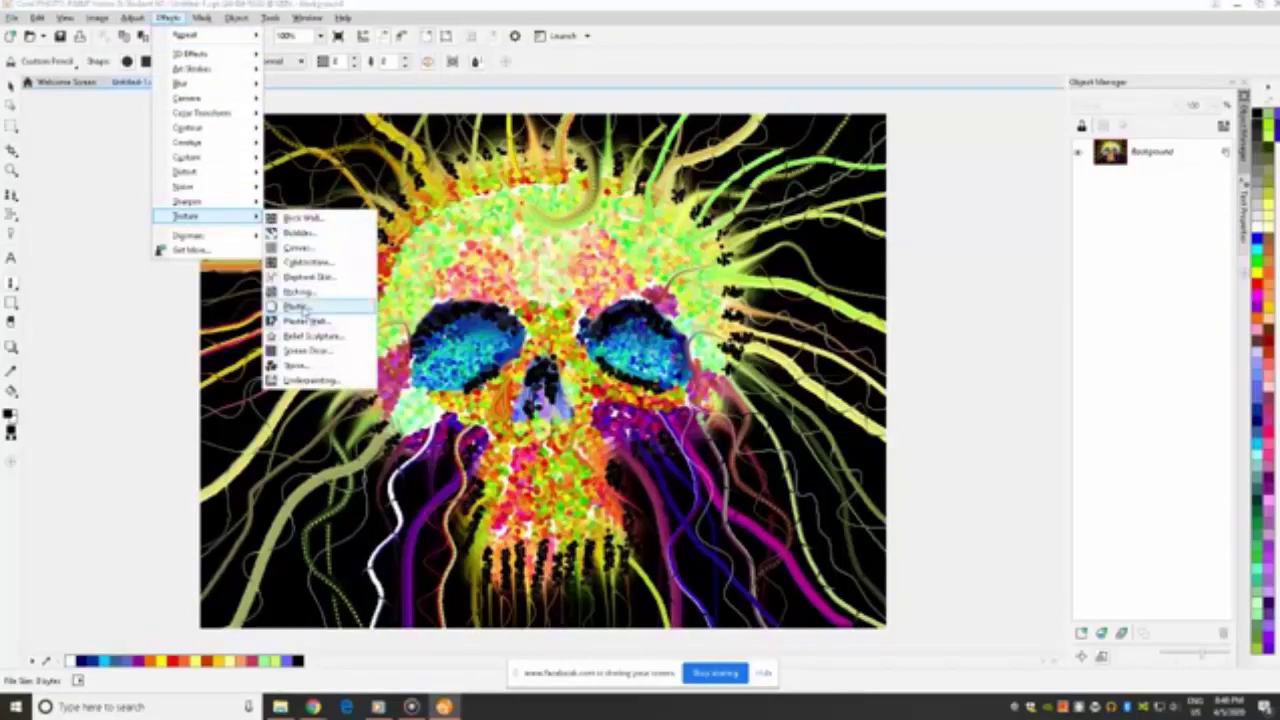
left_click(298, 306)
left_click_drag(594, 274, 960, 202)
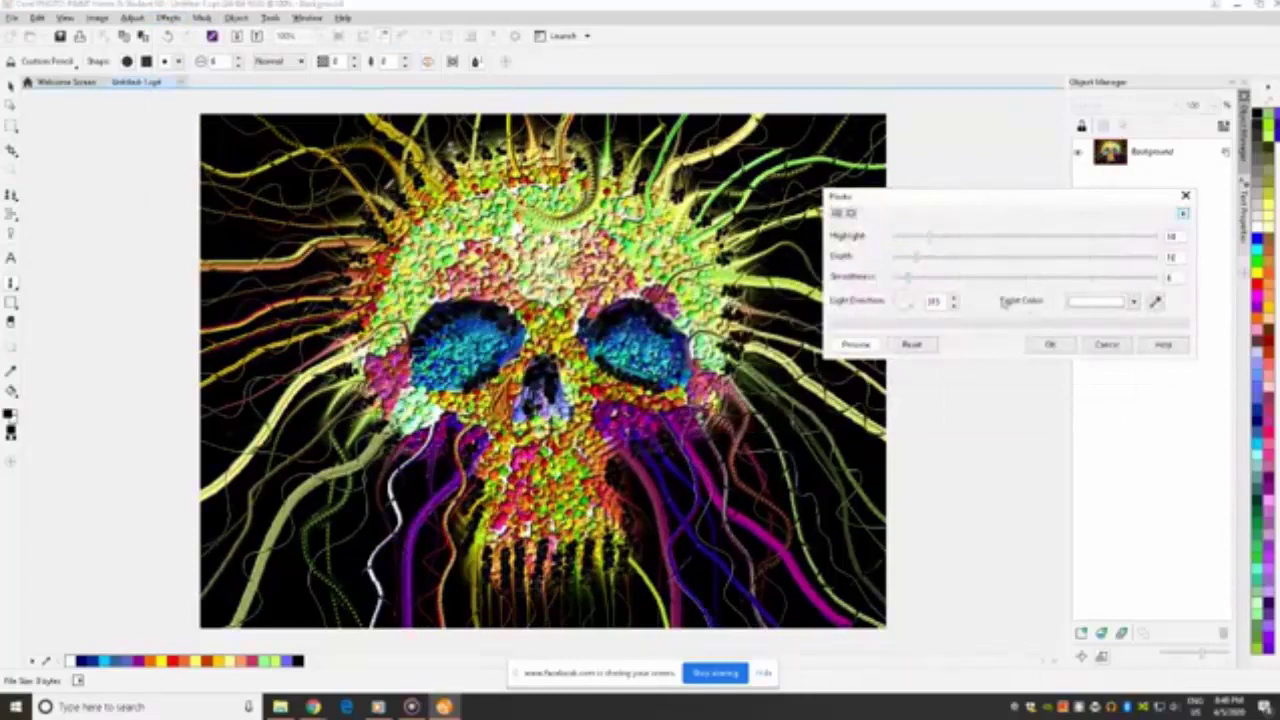
left_click(983, 280)
left_click_drag(983, 280, 955, 280)
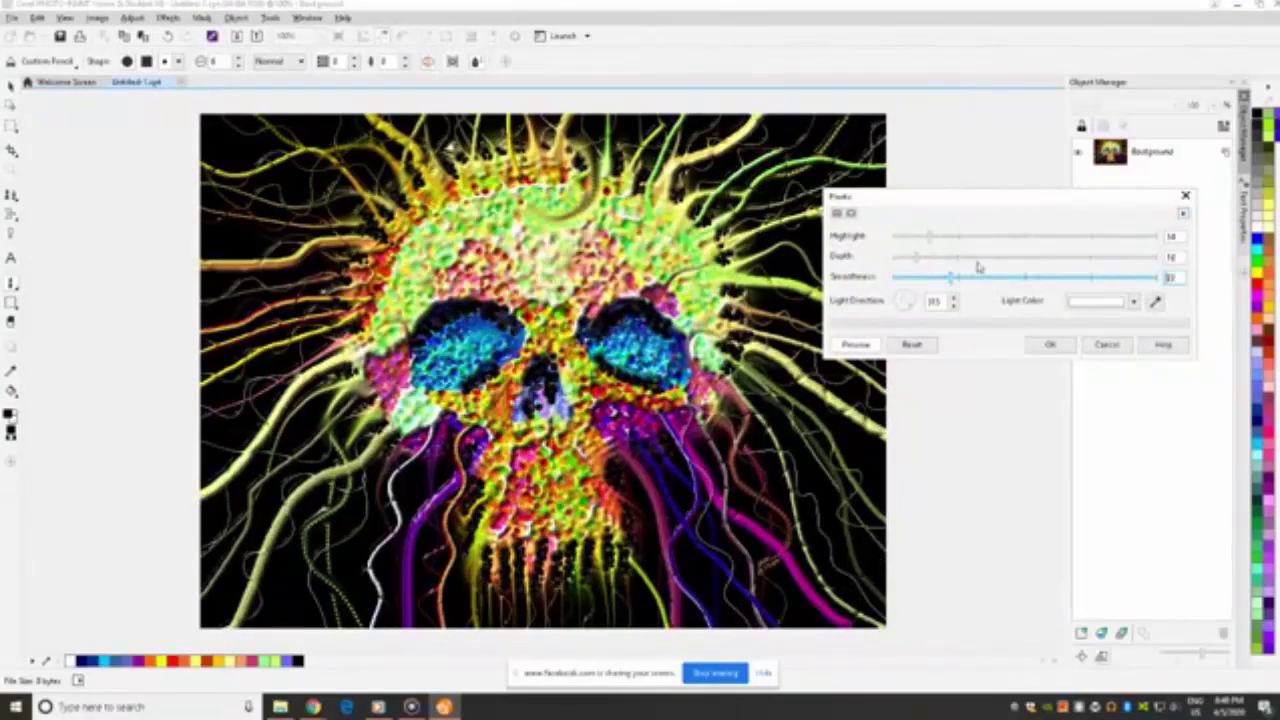
Set the Plastic effect's depth to 56 and raise its highlight to about 94.
left_click(977, 259)
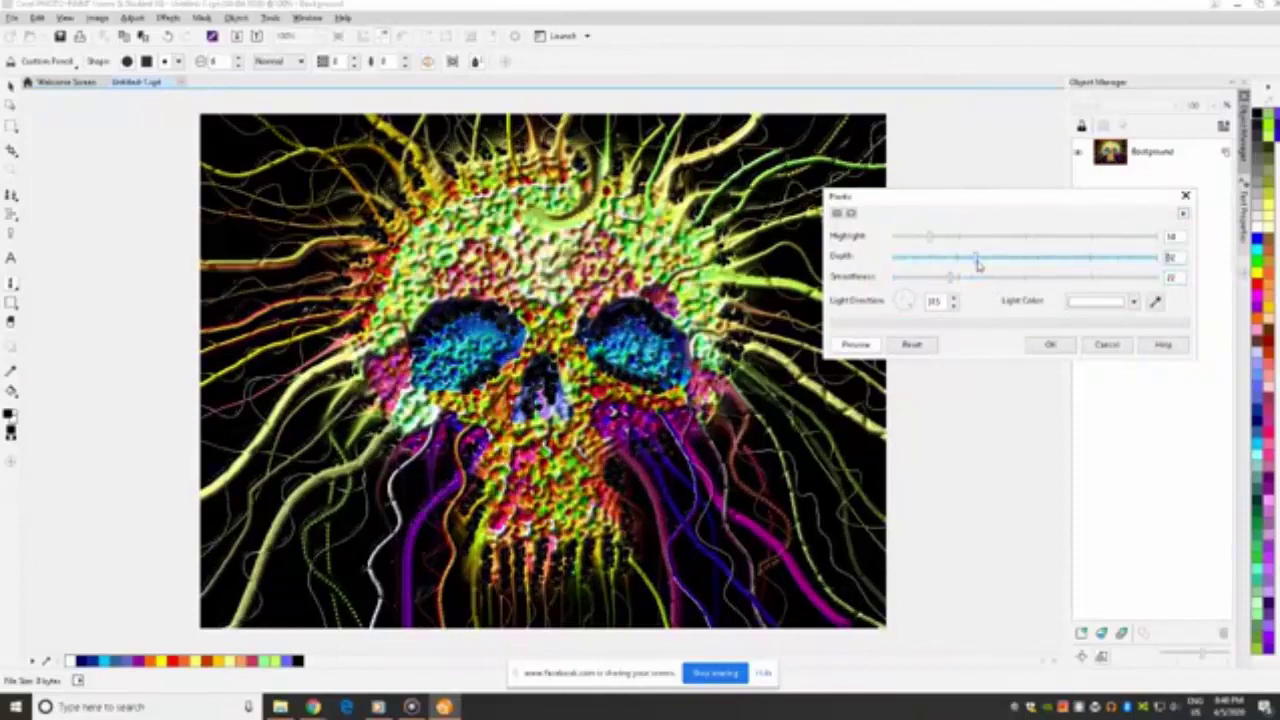
left_click(1043, 259)
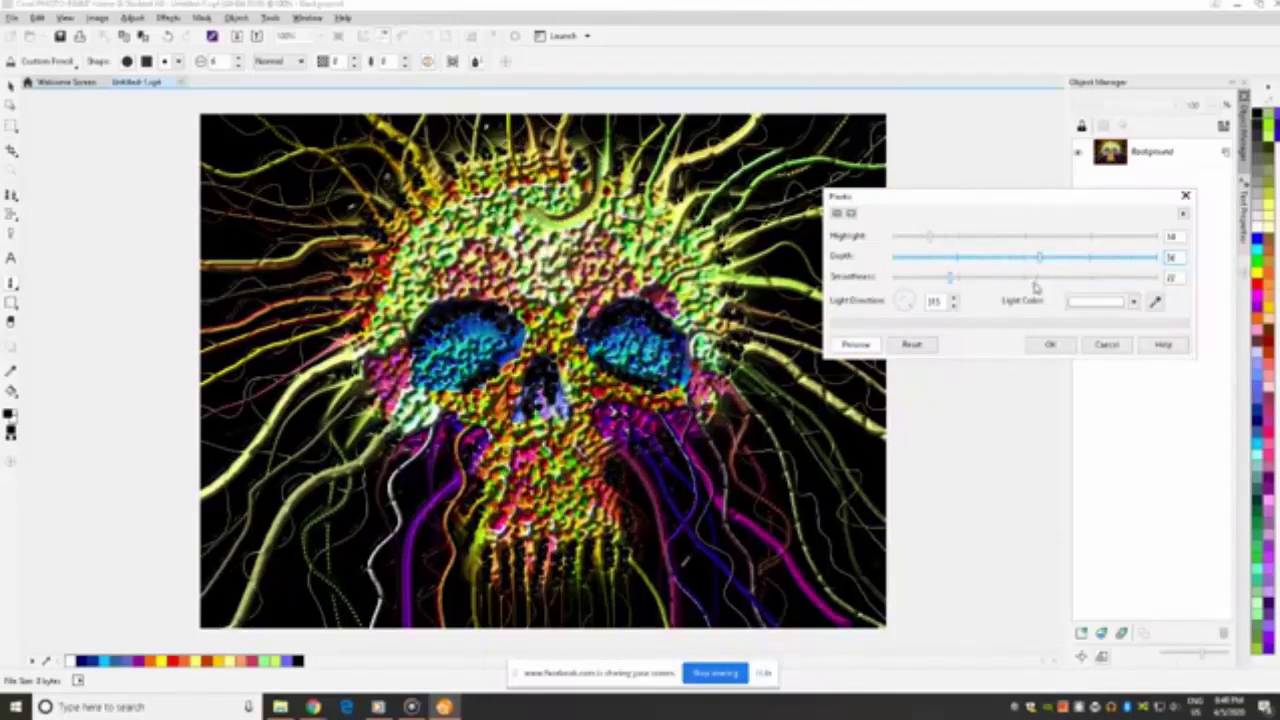
left_click(1012, 238)
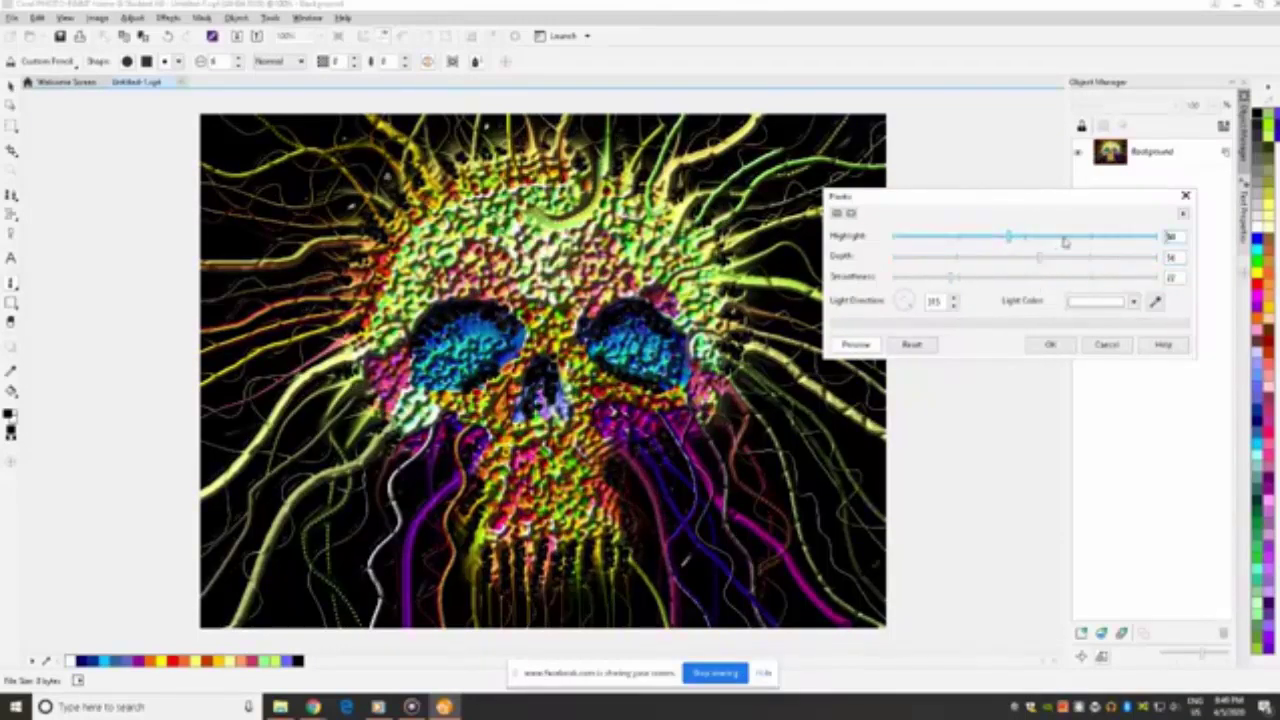
left_click_drag(1078, 238, 1142, 238)
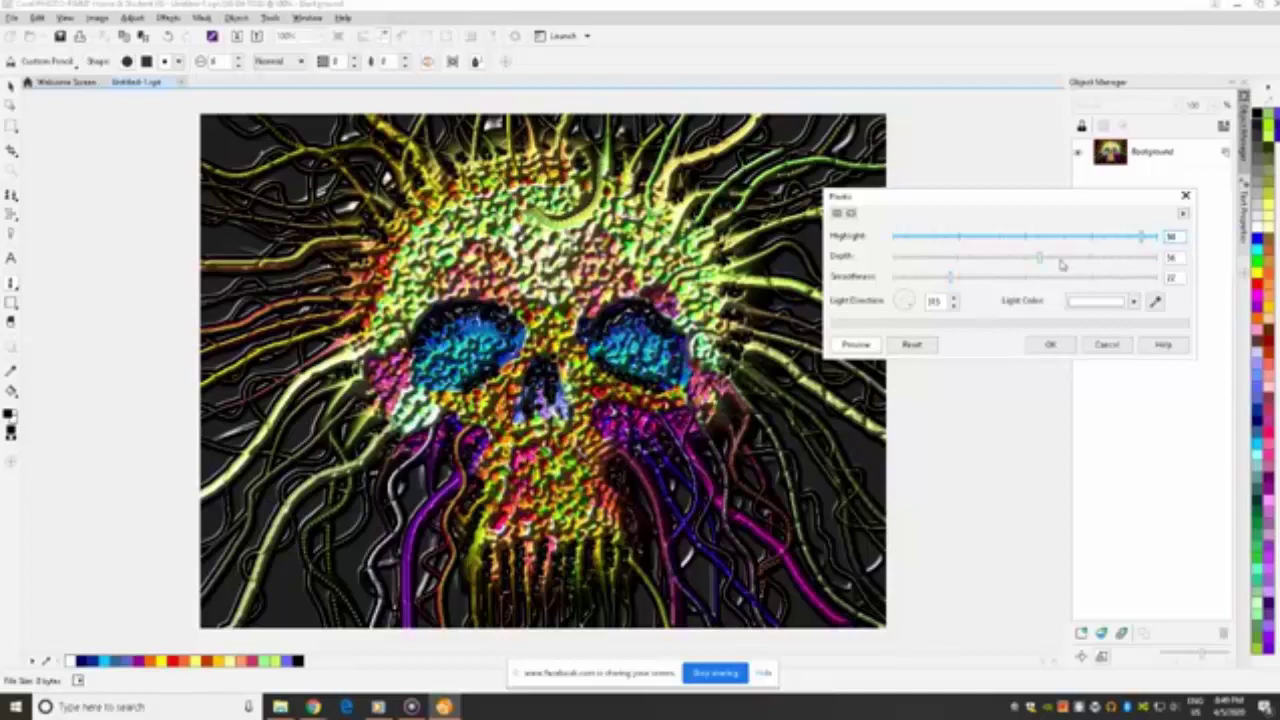
Raise the Plastic effect's depth to about 69 and lower its smoothness to 3.
left_click(1074, 258)
key("Tab")
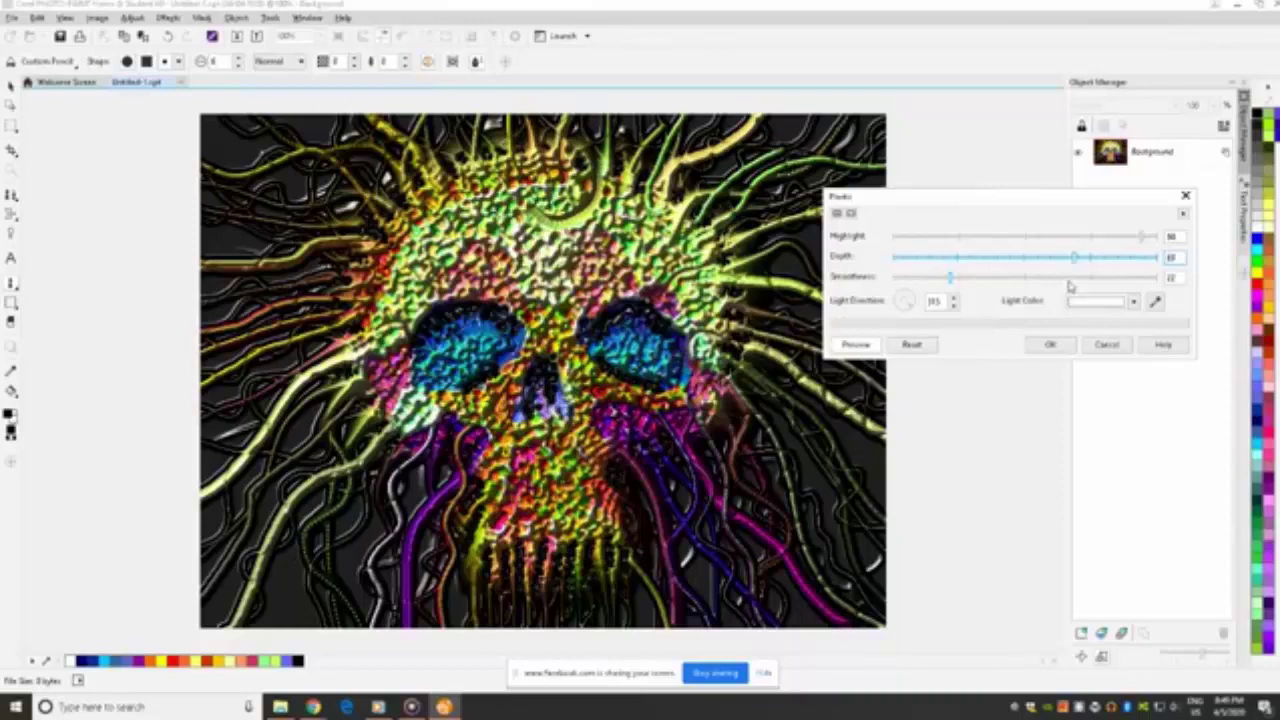
left_click_drag(1003, 279, 898, 285)
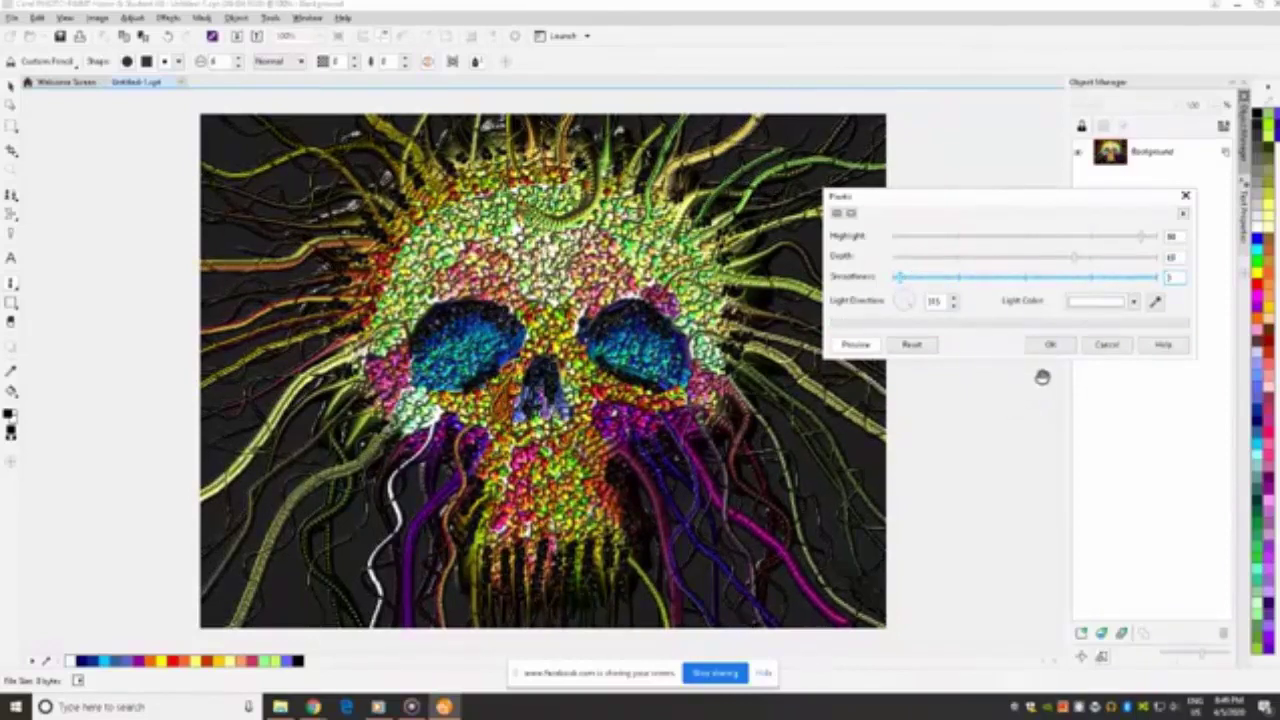
Apply the adjusted Plastic effect to the painting.
left_click(1050, 344)
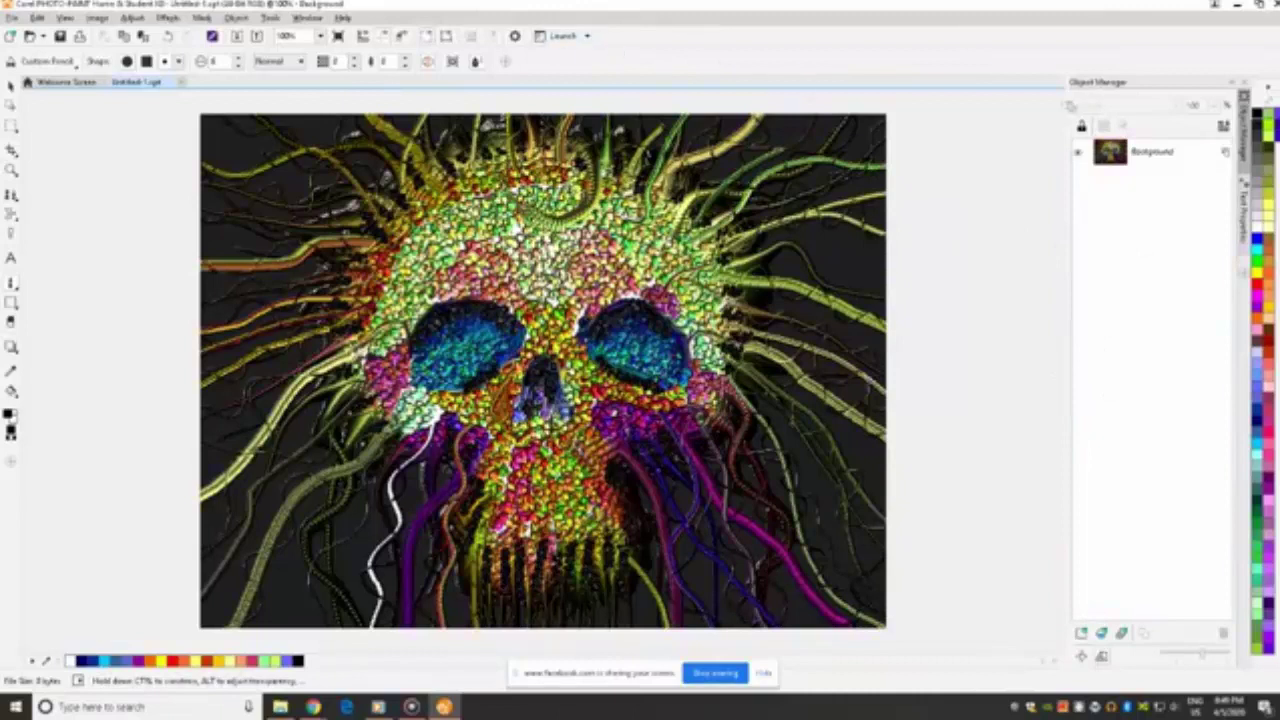
Add an empty object above the background and paste the copied plain skull as a new object aligned over the painted one.
left_click(1082, 634)
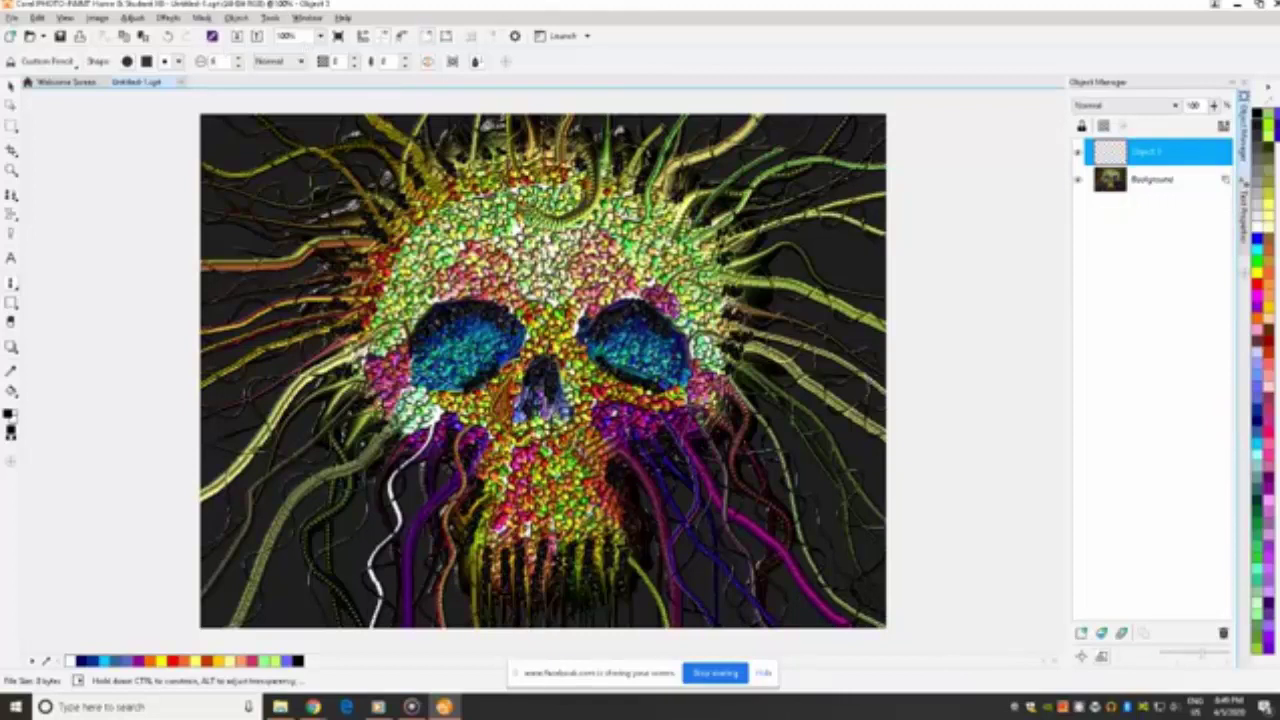
left_click(37, 18)
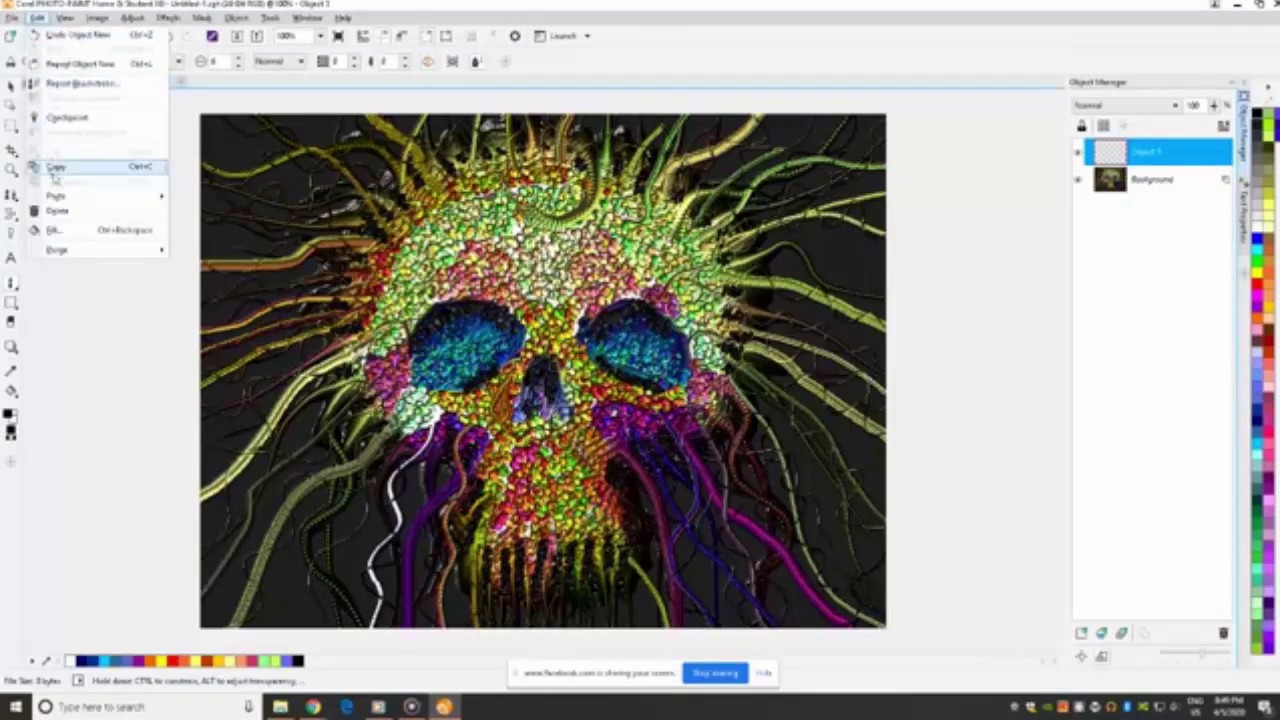
mouse_move(58, 197)
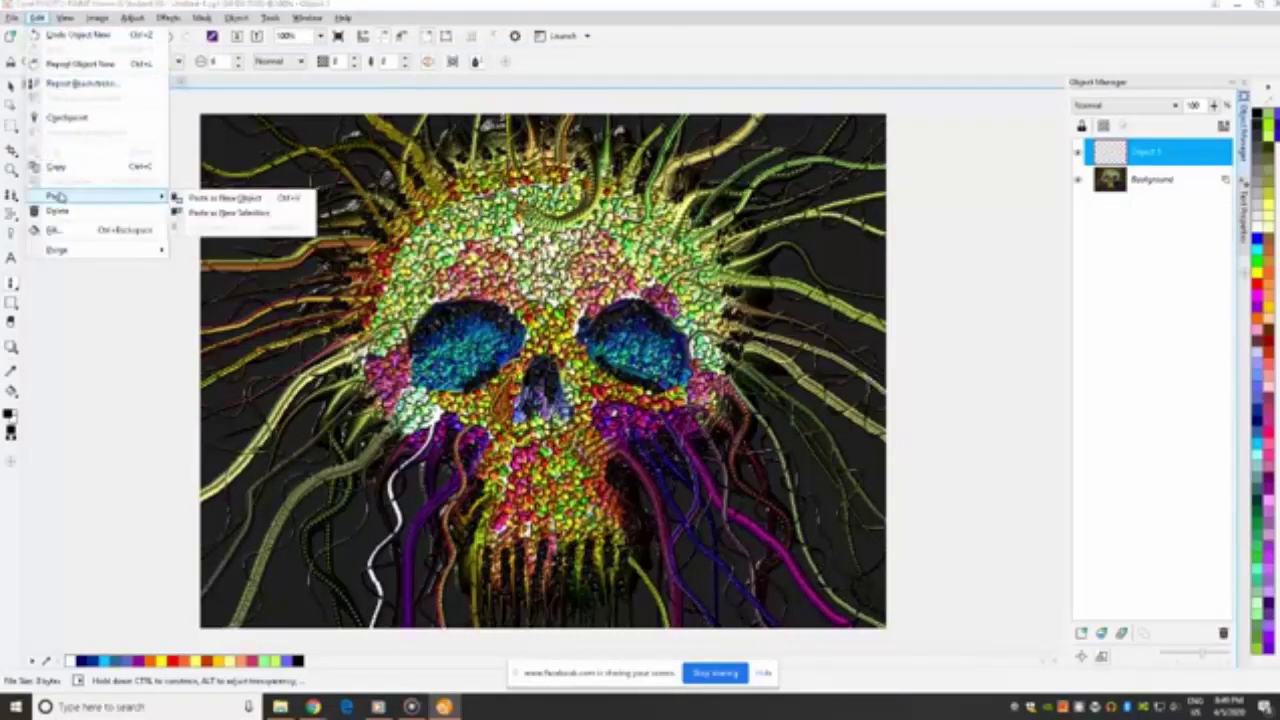
left_click(210, 199)
left_click_drag(507, 276, 512, 302)
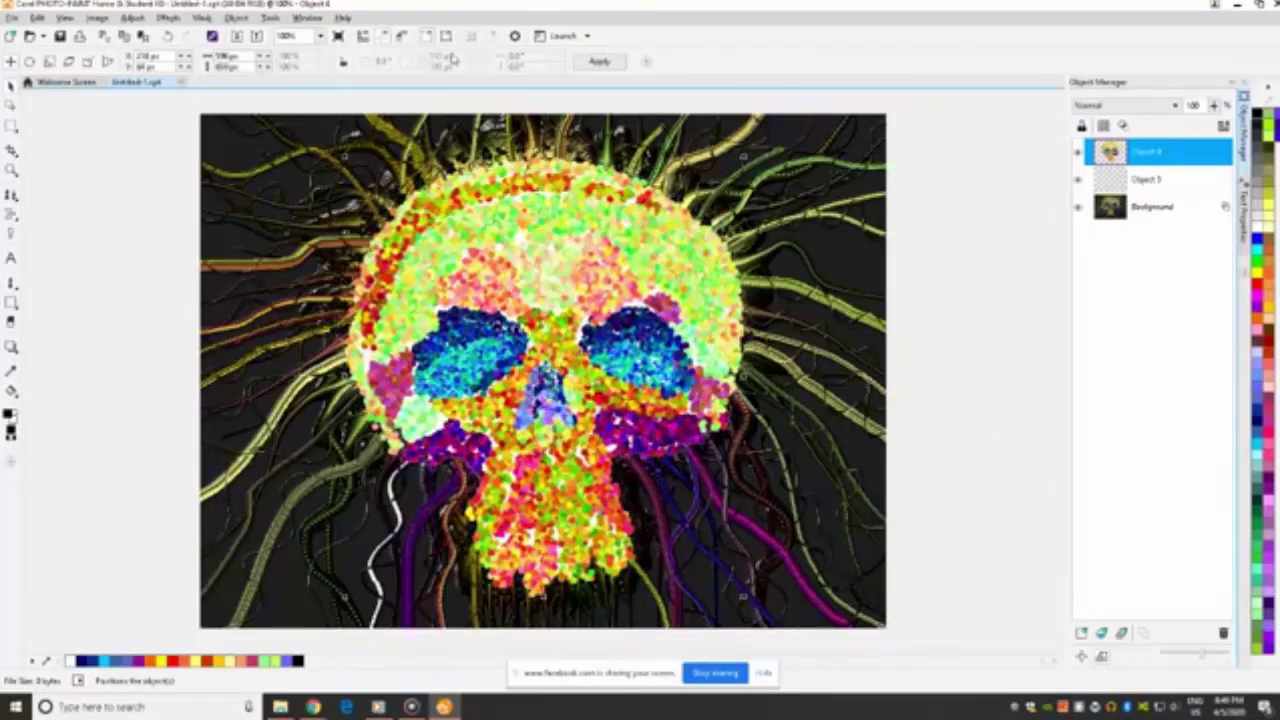
Apply the Plastic texture effect to the pasted skull object, keeping the previous settings.
left_click(168, 18)
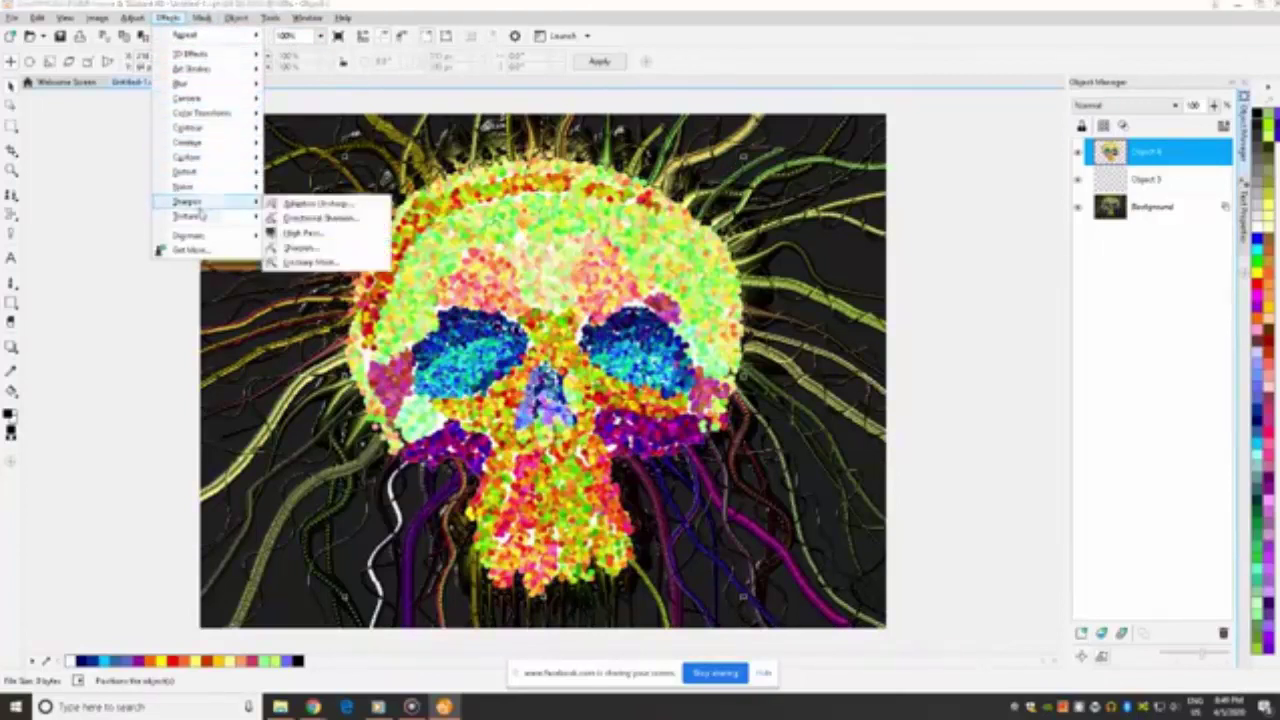
mouse_move(201, 215)
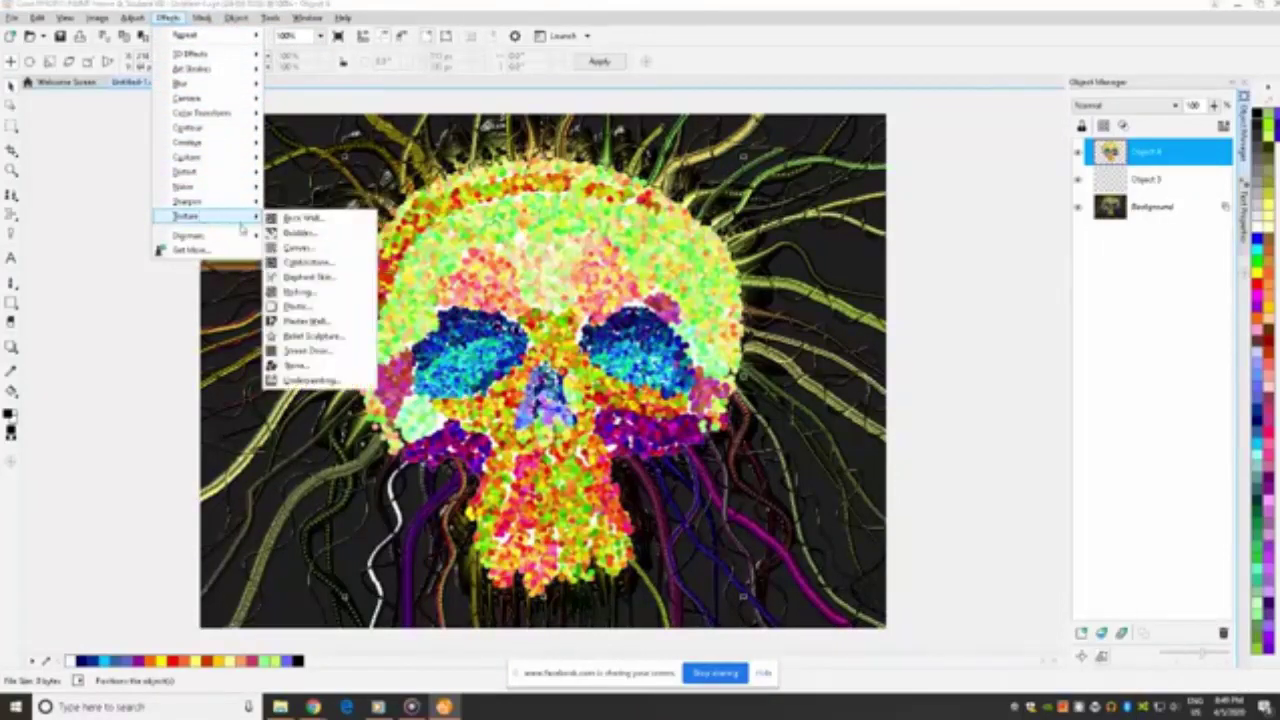
left_click(296, 307)
left_click_drag(666, 272, 1050, 260)
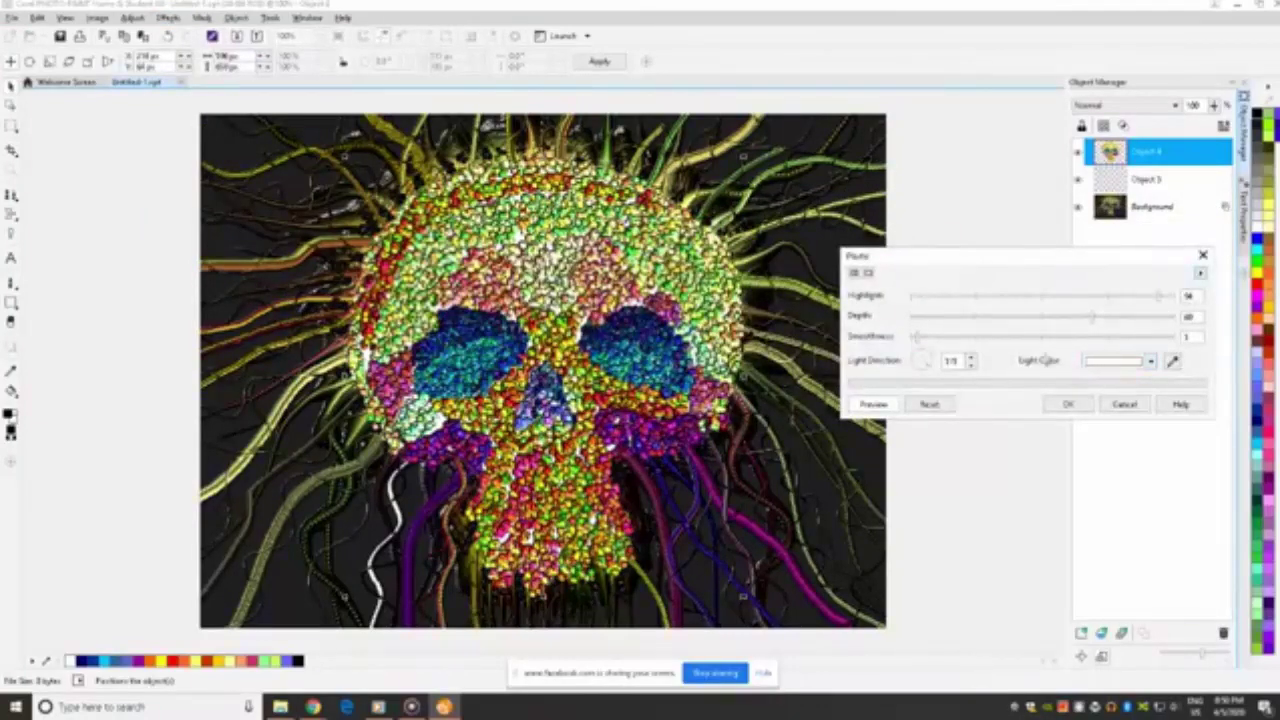
left_click(1071, 404)
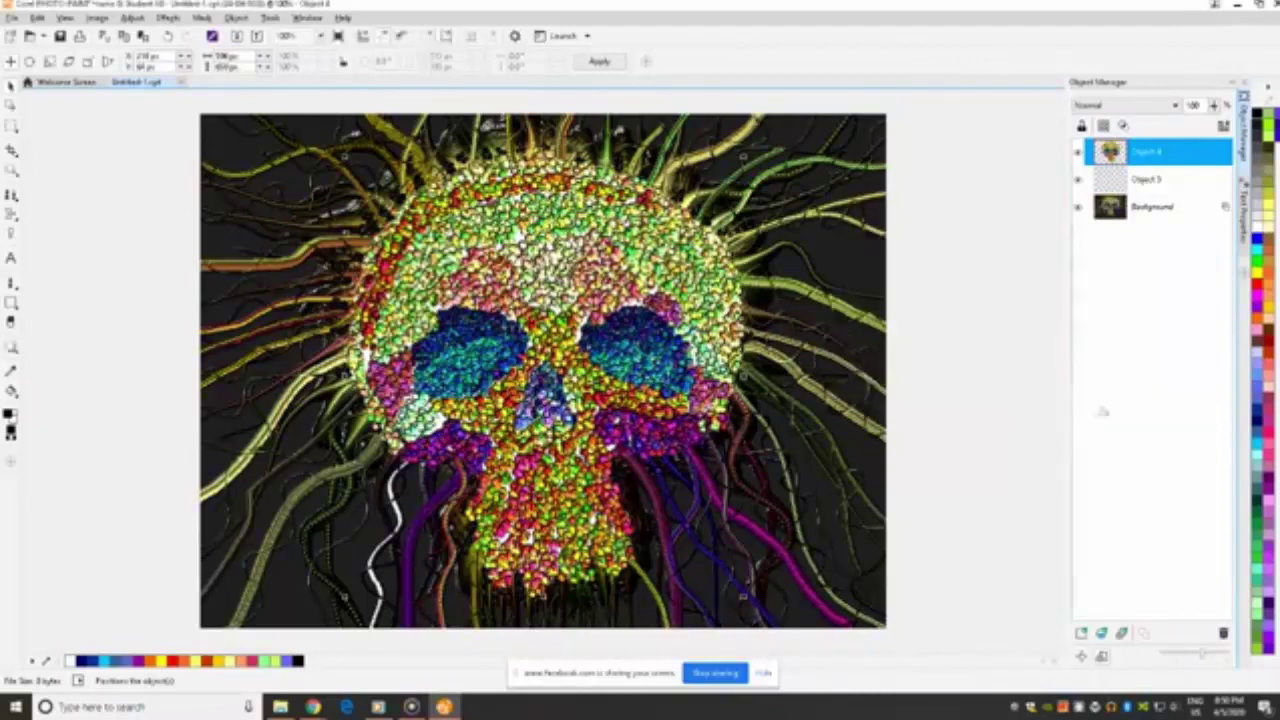
Try blending the pasted skull into the painting by lowering its opacity in the object properties, then cancel the change.
double_click(1187, 160)
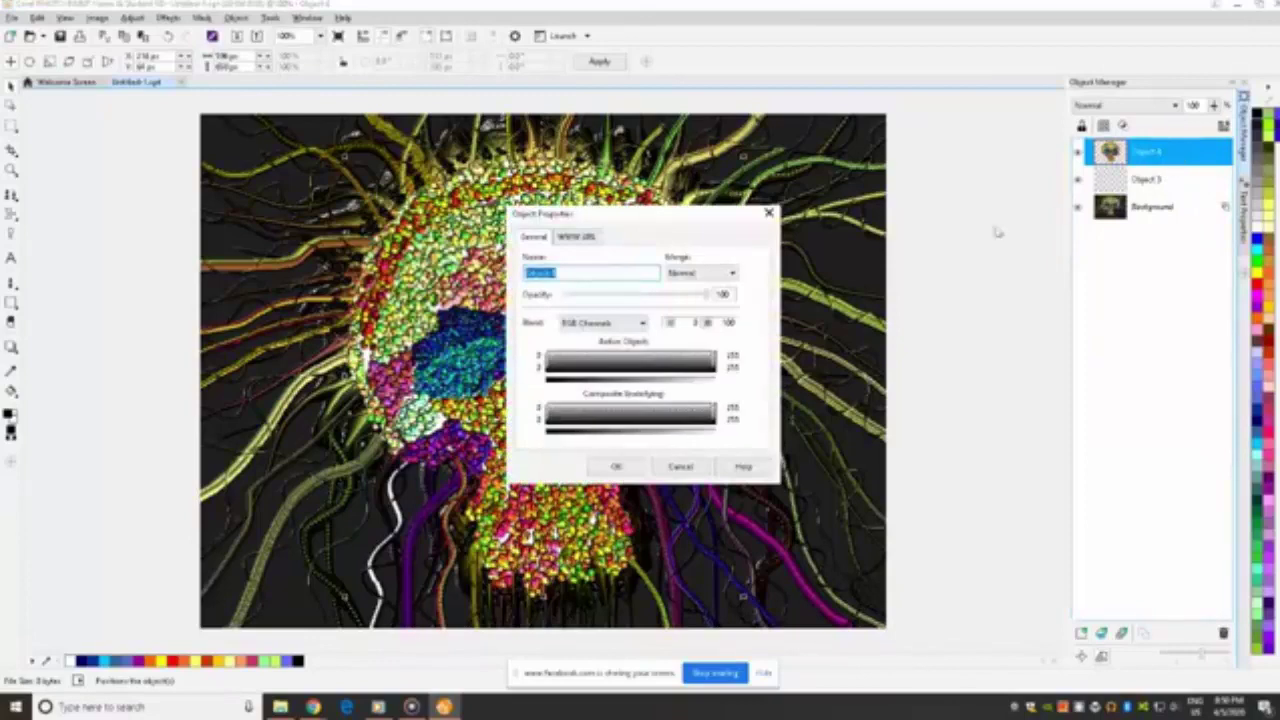
left_click_drag(675, 224, 1107, 283)
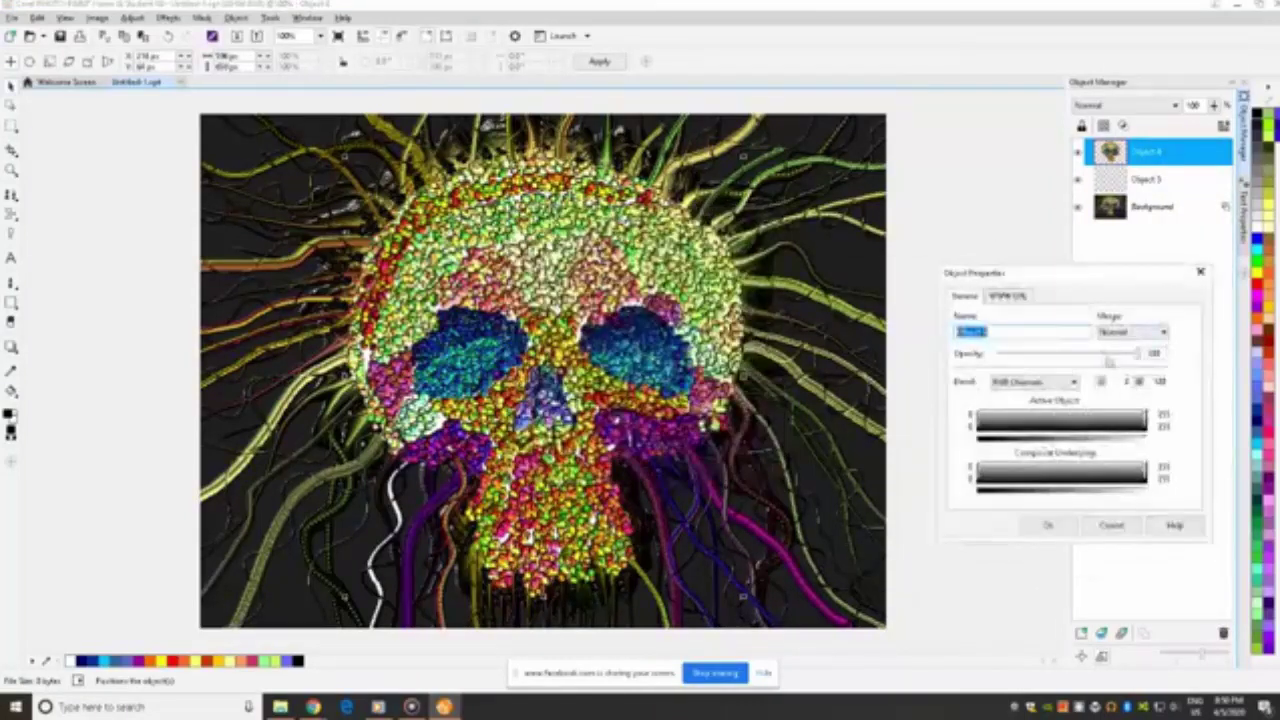
left_click_drag(1073, 356, 1021, 359)
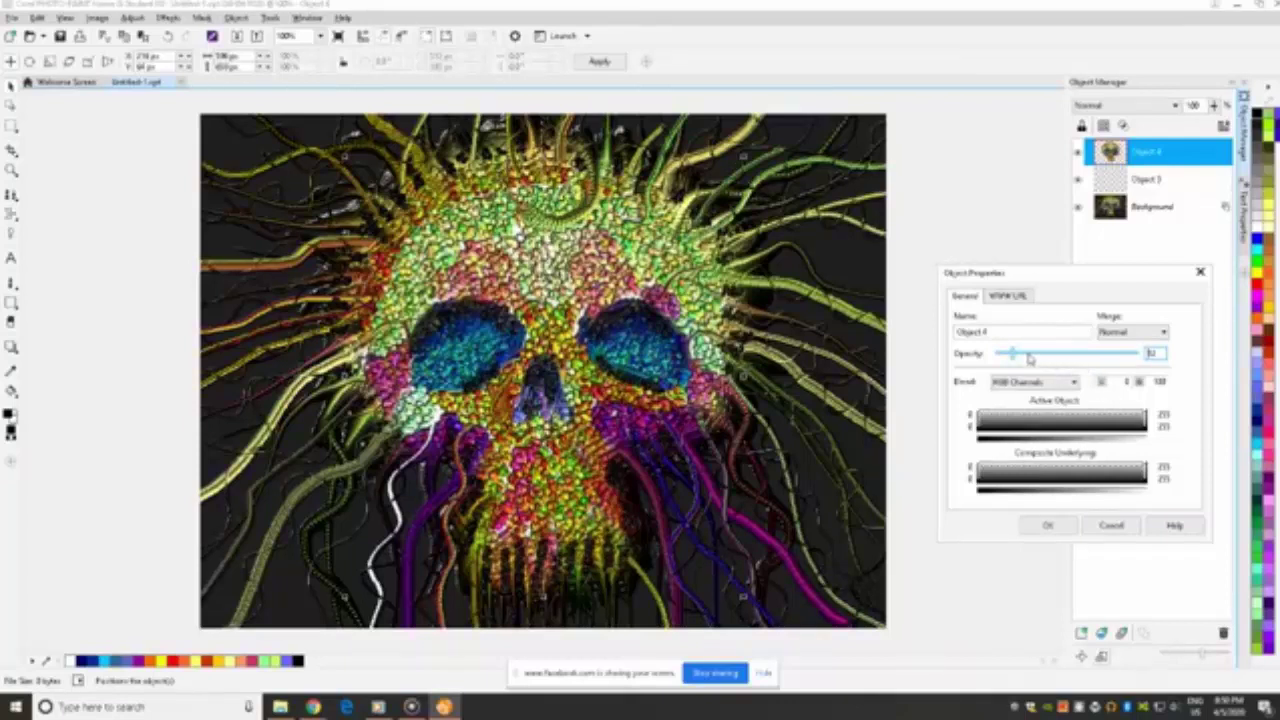
mouse_move(1030, 358)
left_mouse_down()
mouse_move(1050, 360)
mouse_move(1036, 360)
left_mouse_up()
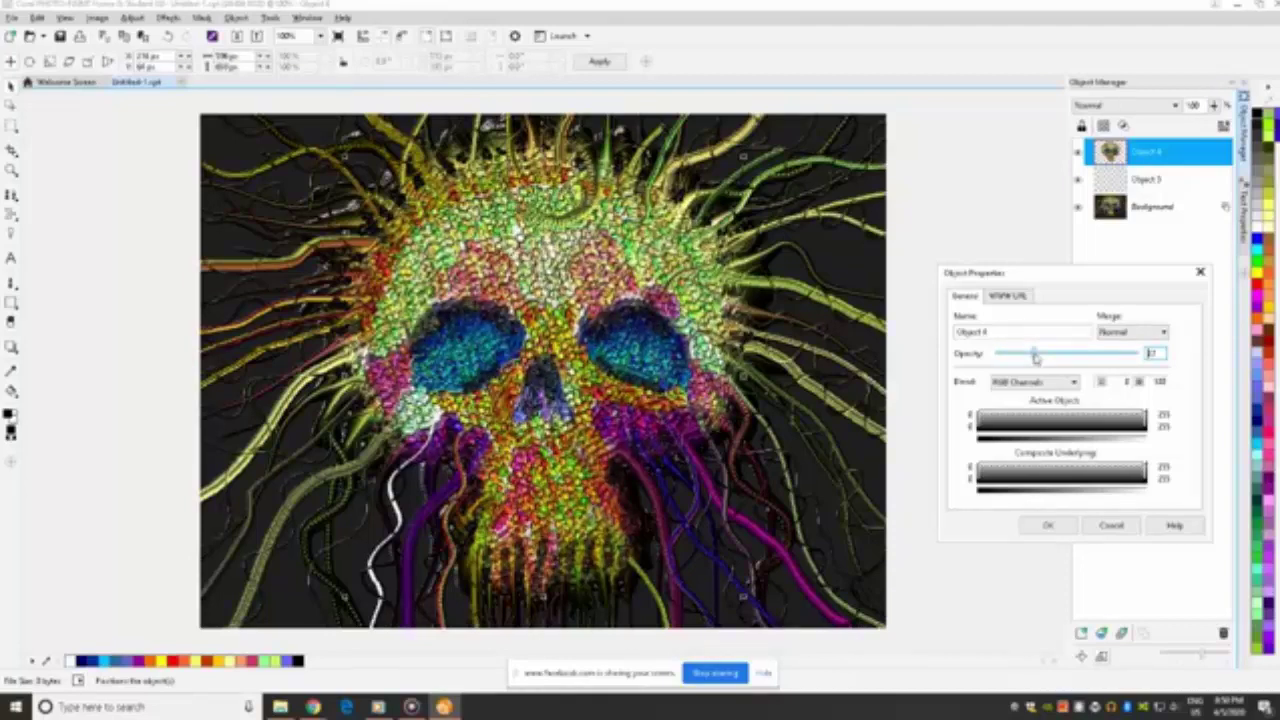
left_click(1111, 525)
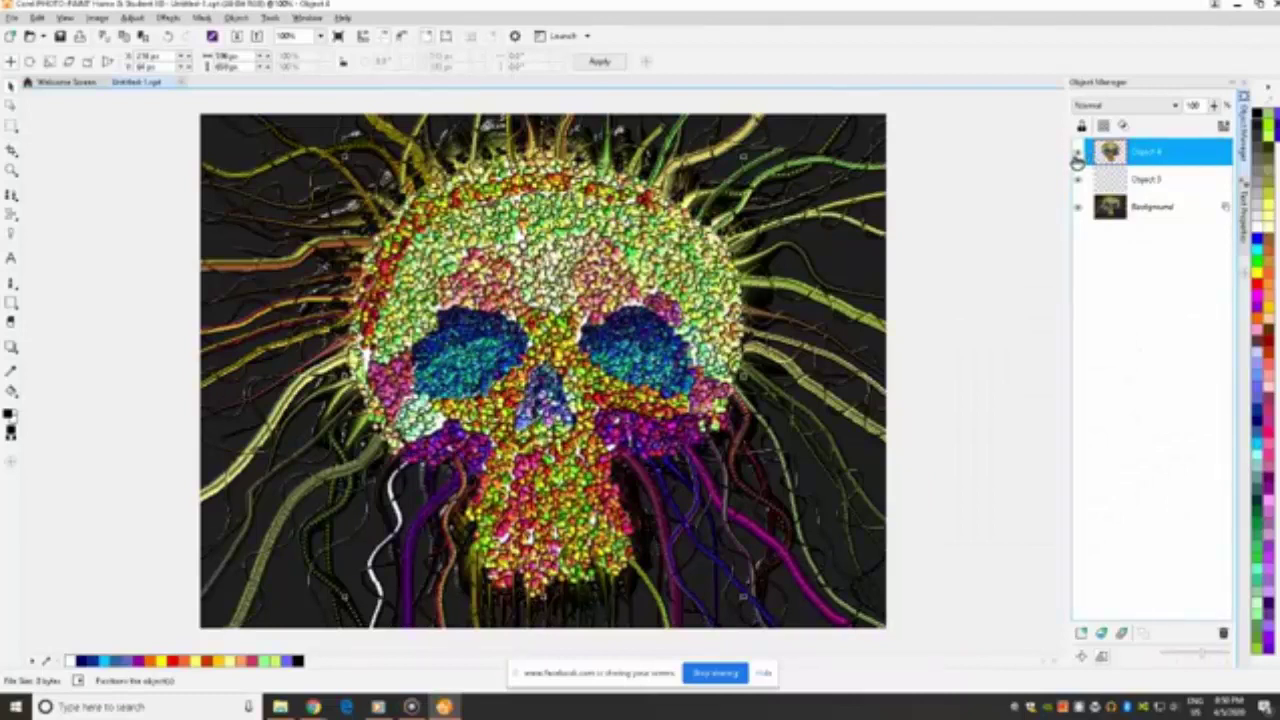
Hide the pasted skull object to compare the painting without it, and delete it.
left_click(1077, 152)
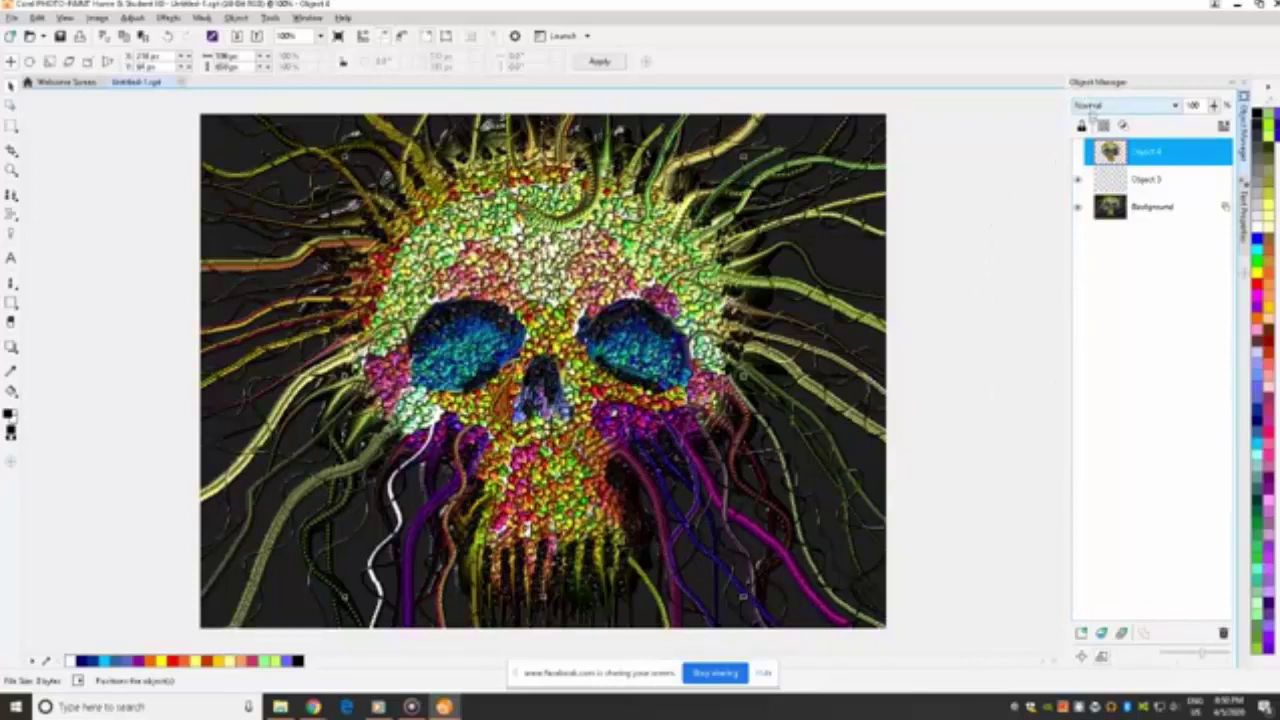
right_click(1178, 158)
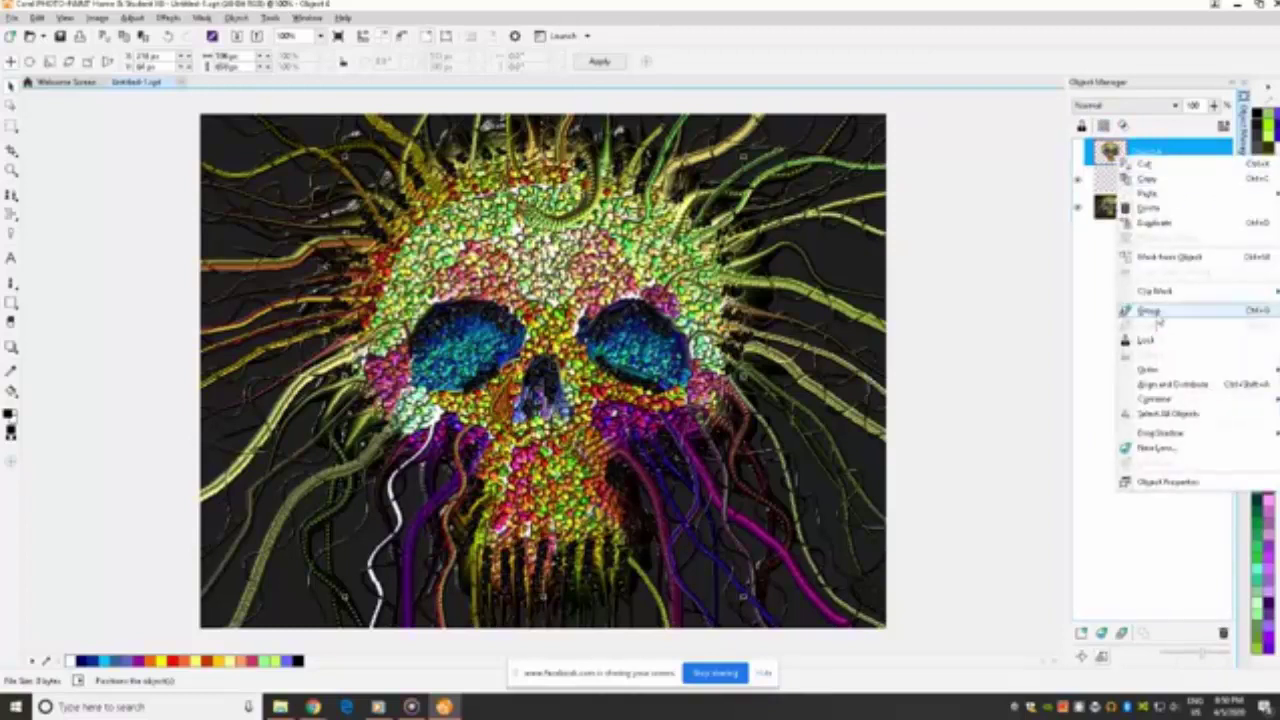
left_click(1150, 208)
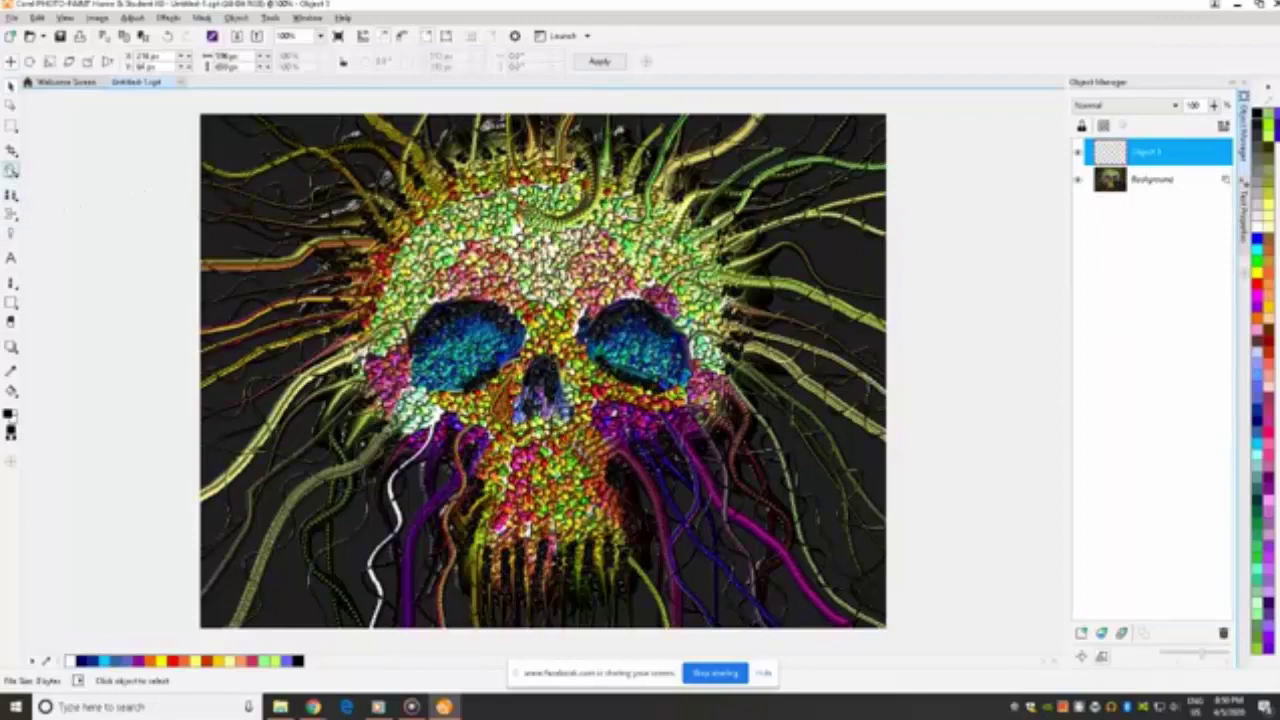
left_click(12, 170)
left_click(485, 348)
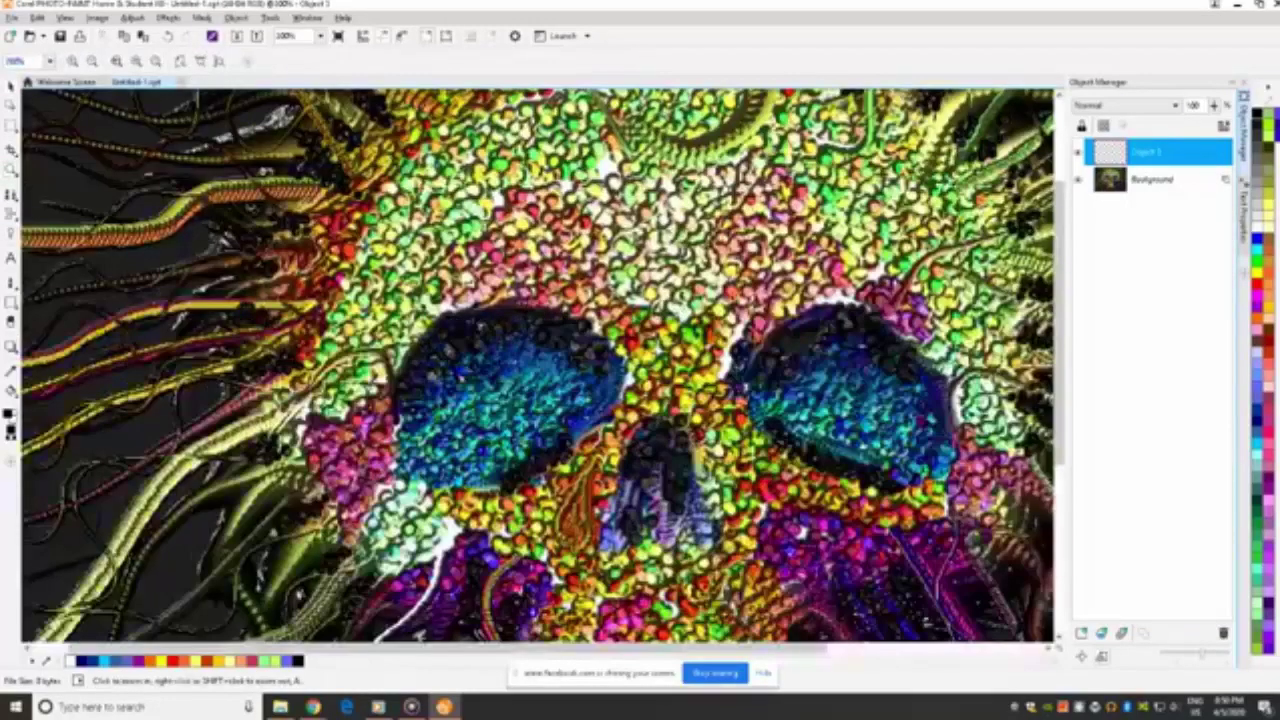
left_click(166, 19)
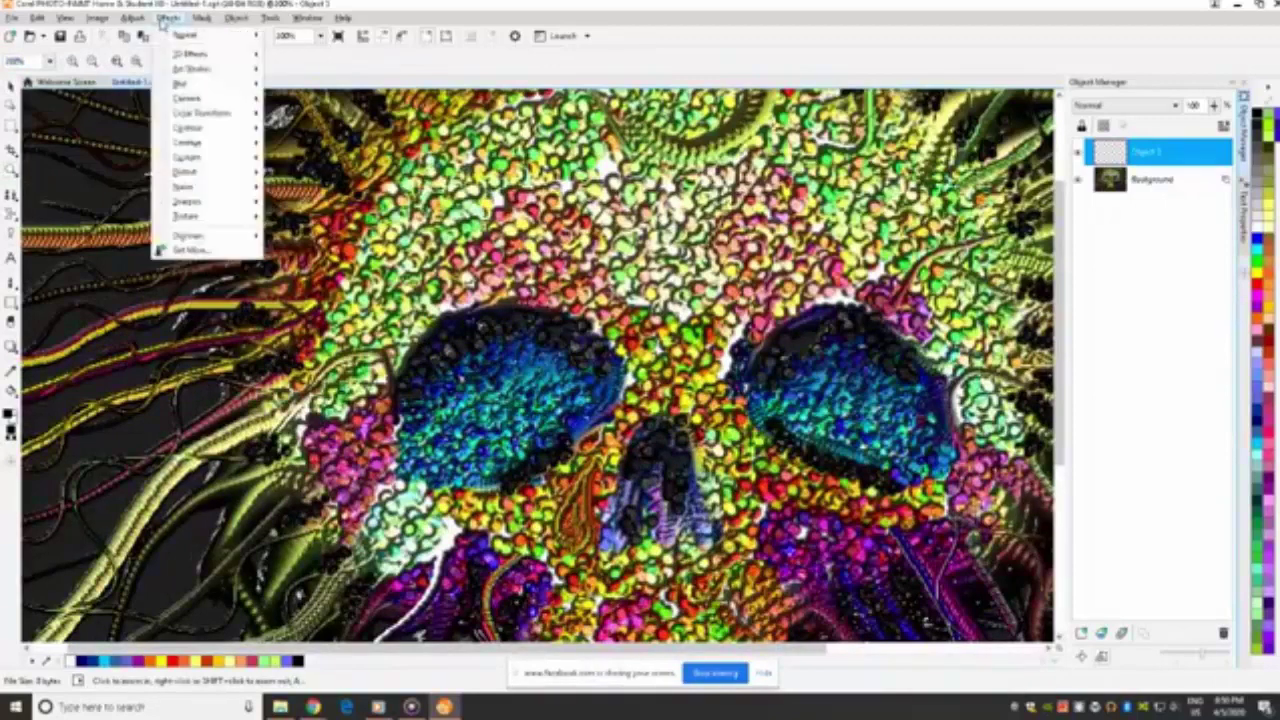
mouse_move(187, 100)
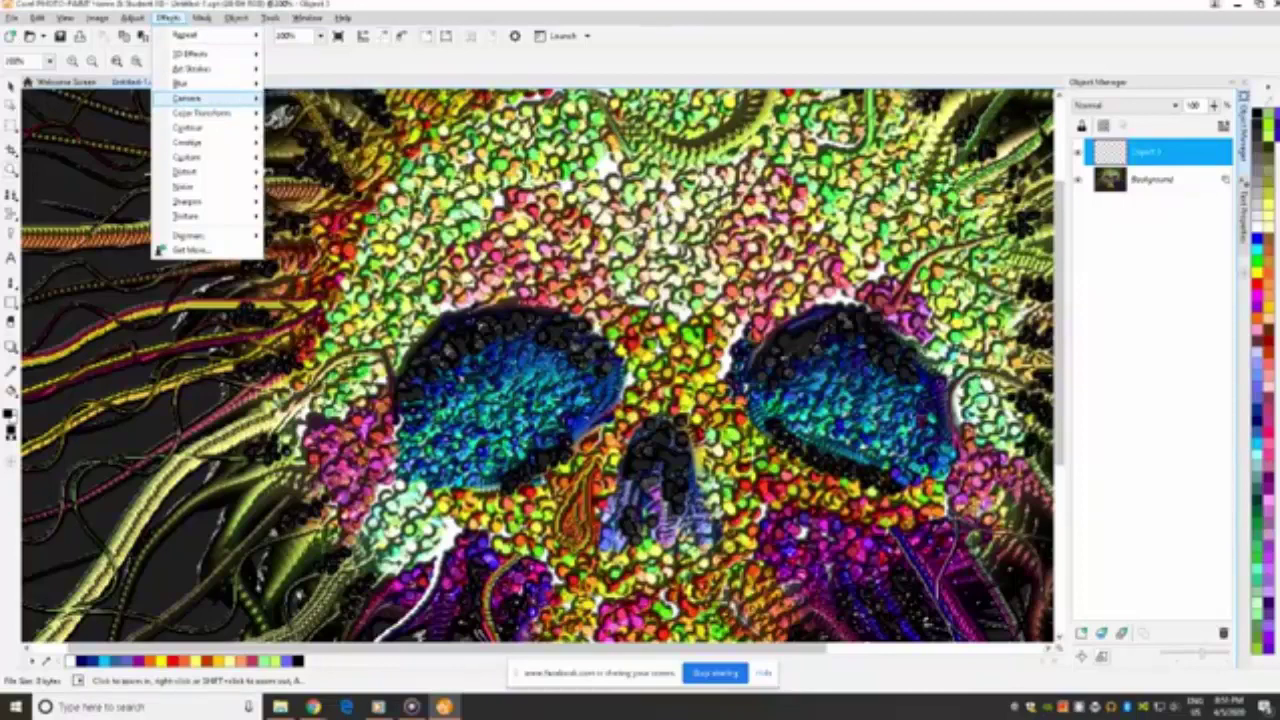
key("Escape")
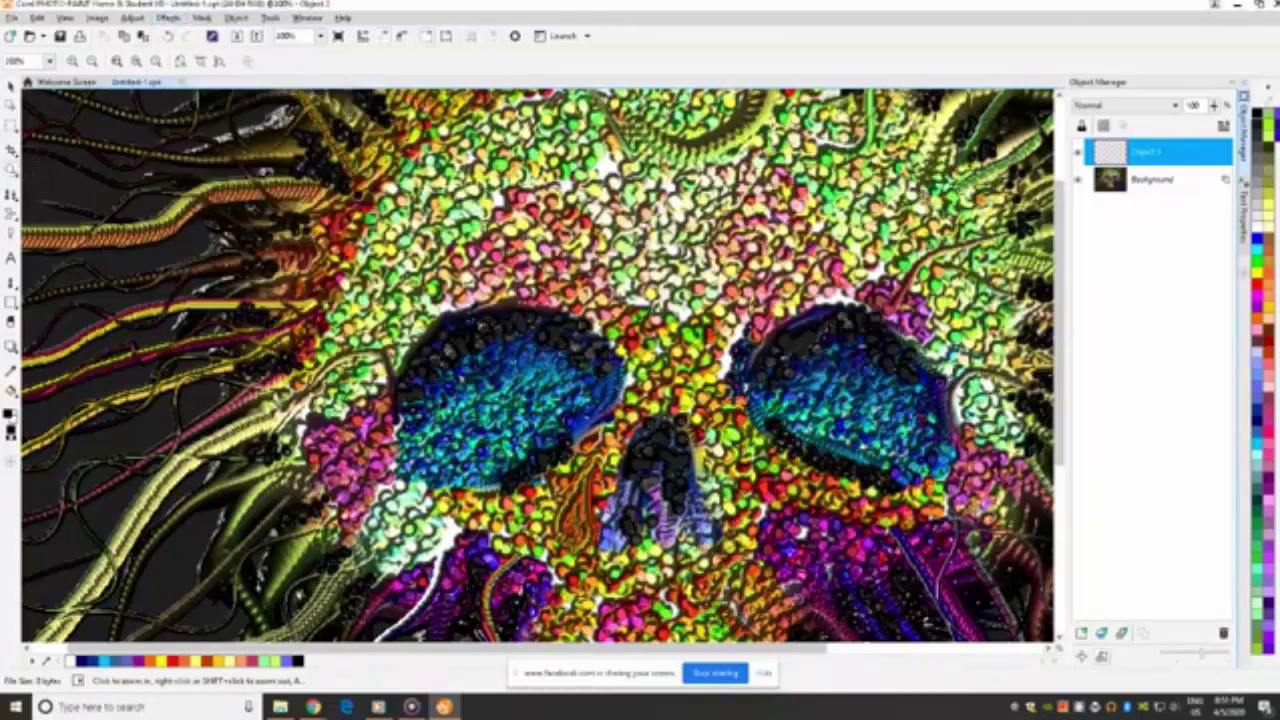
Delete the empty object above the background.
right_click(1185, 162)
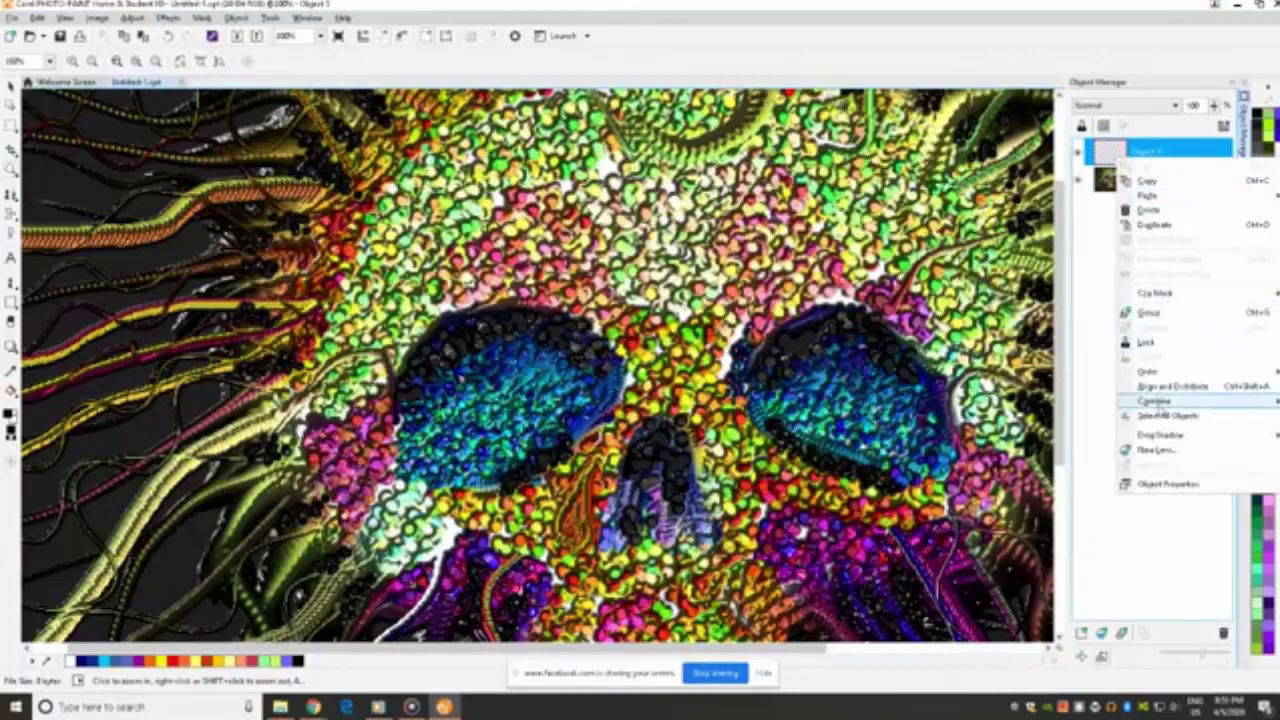
left_click(1148, 210)
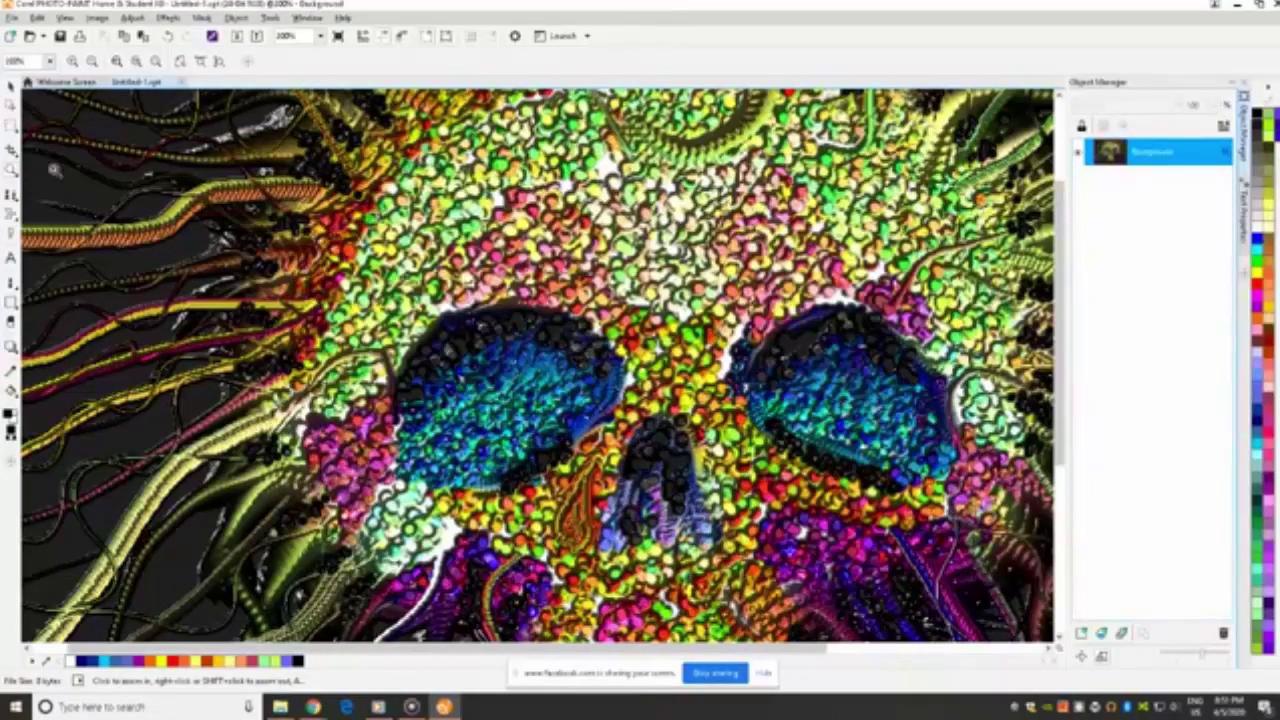
left_click(168, 18)
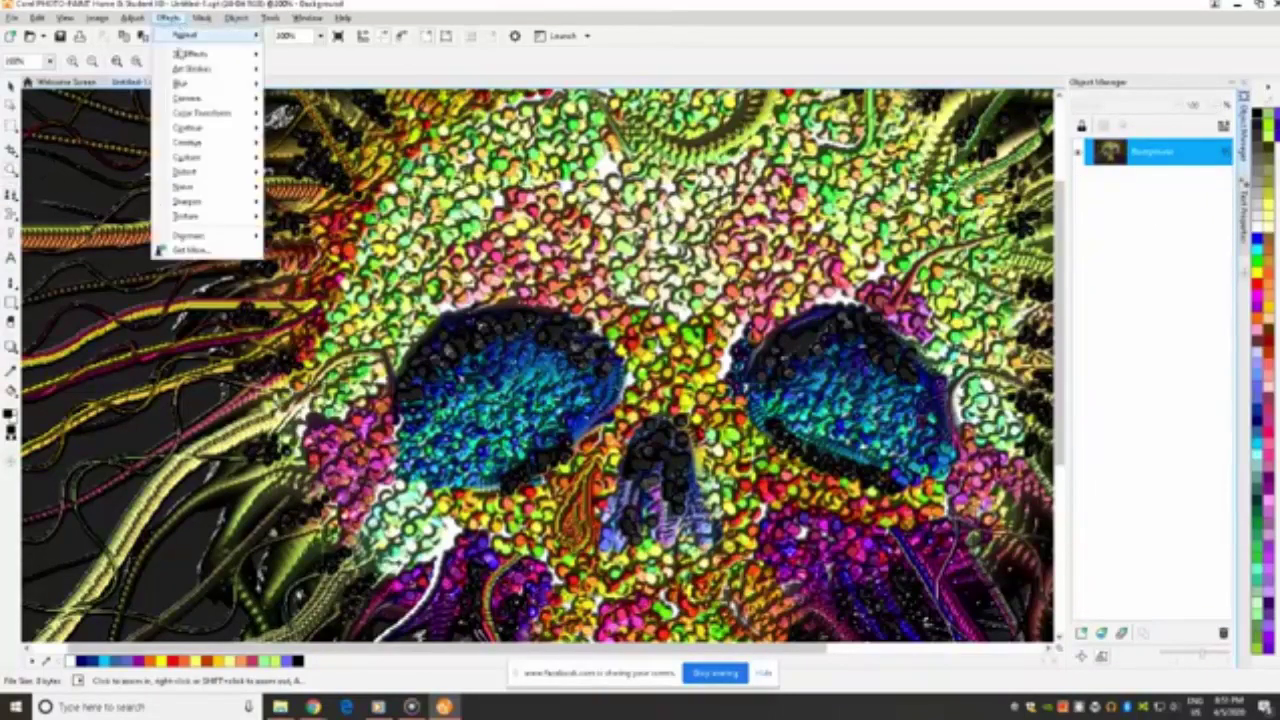
mouse_move(205, 75)
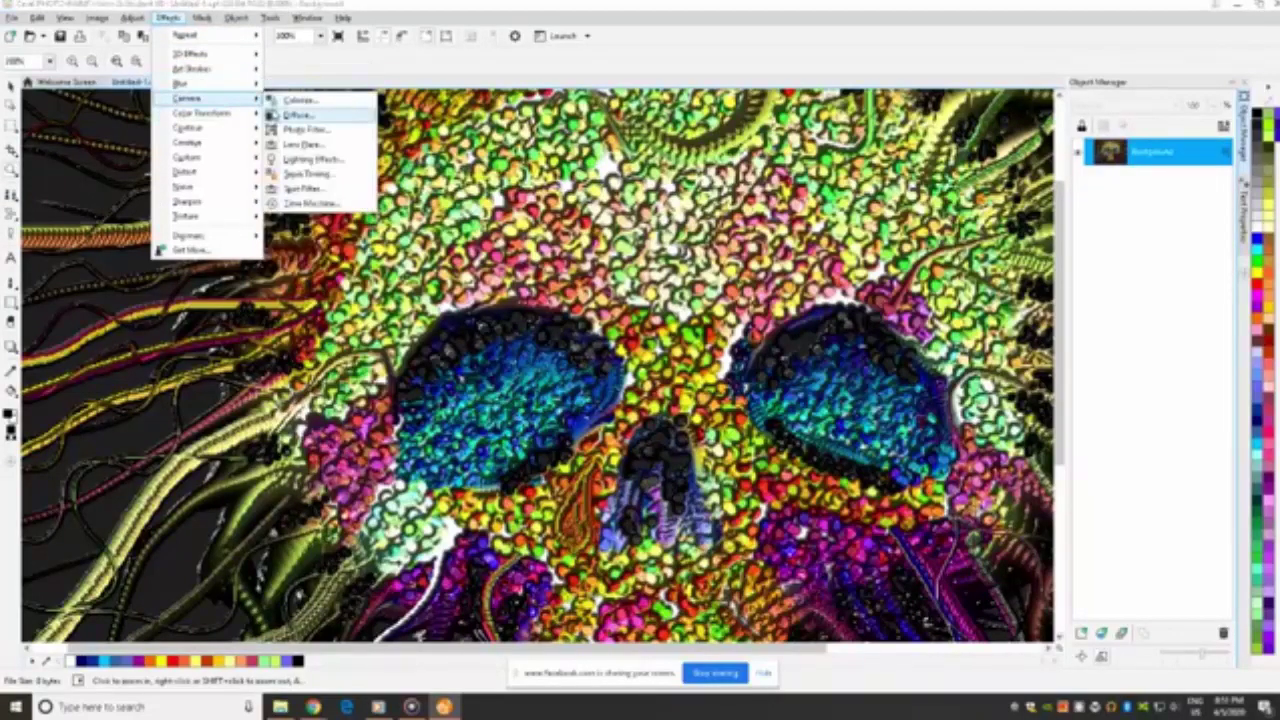
left_click(305, 129)
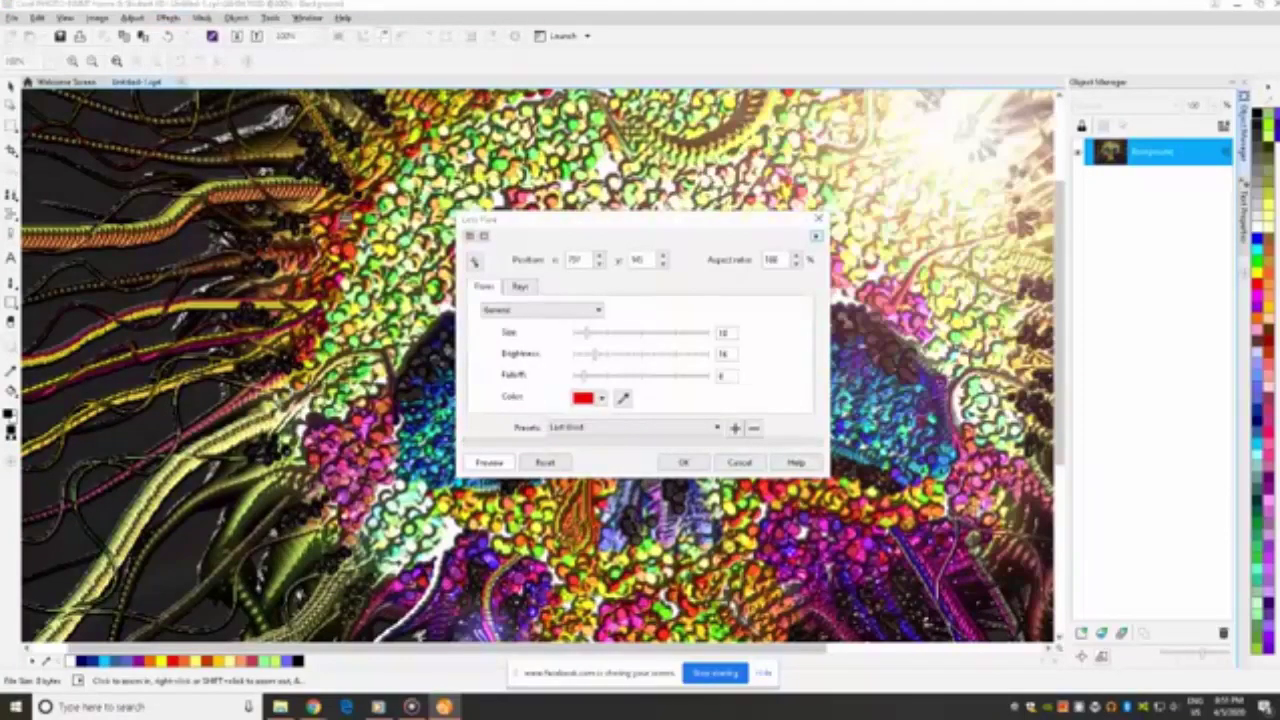
left_click(739, 462)
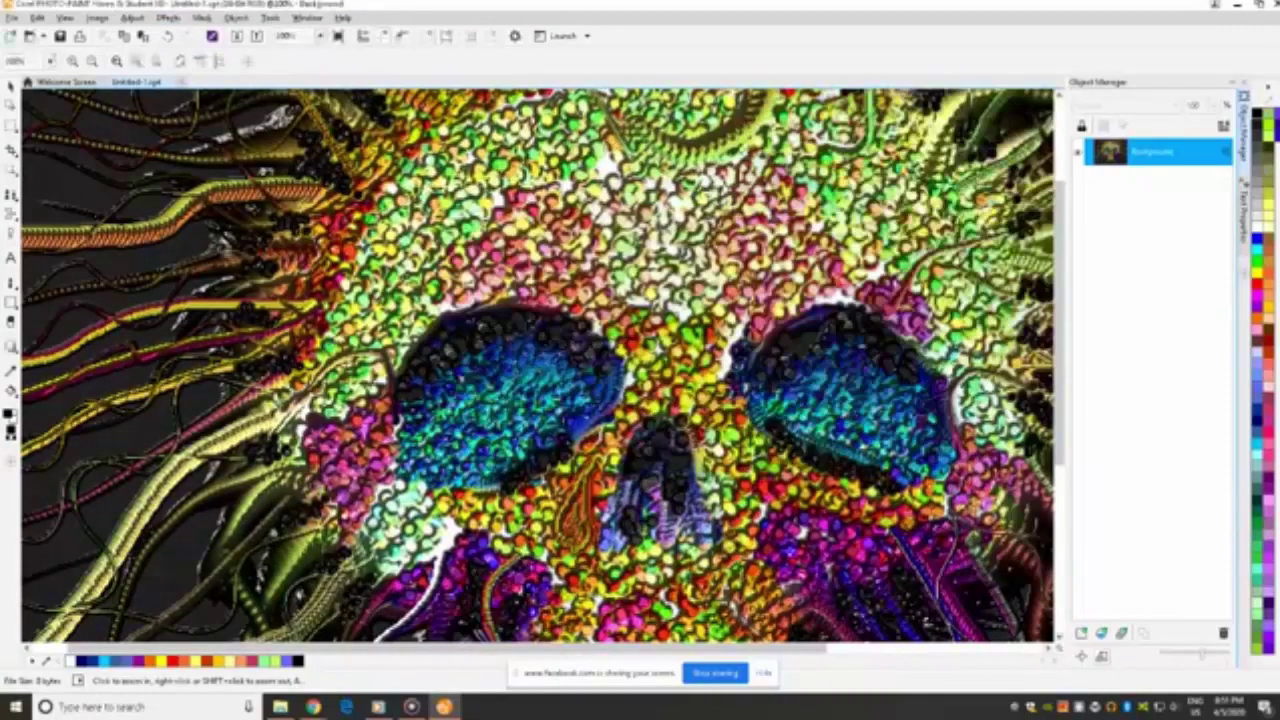
Start a Photo Filter camera effect on the whole skull painting and set its colour to a saturated crimson red.
right_click(452, 311)
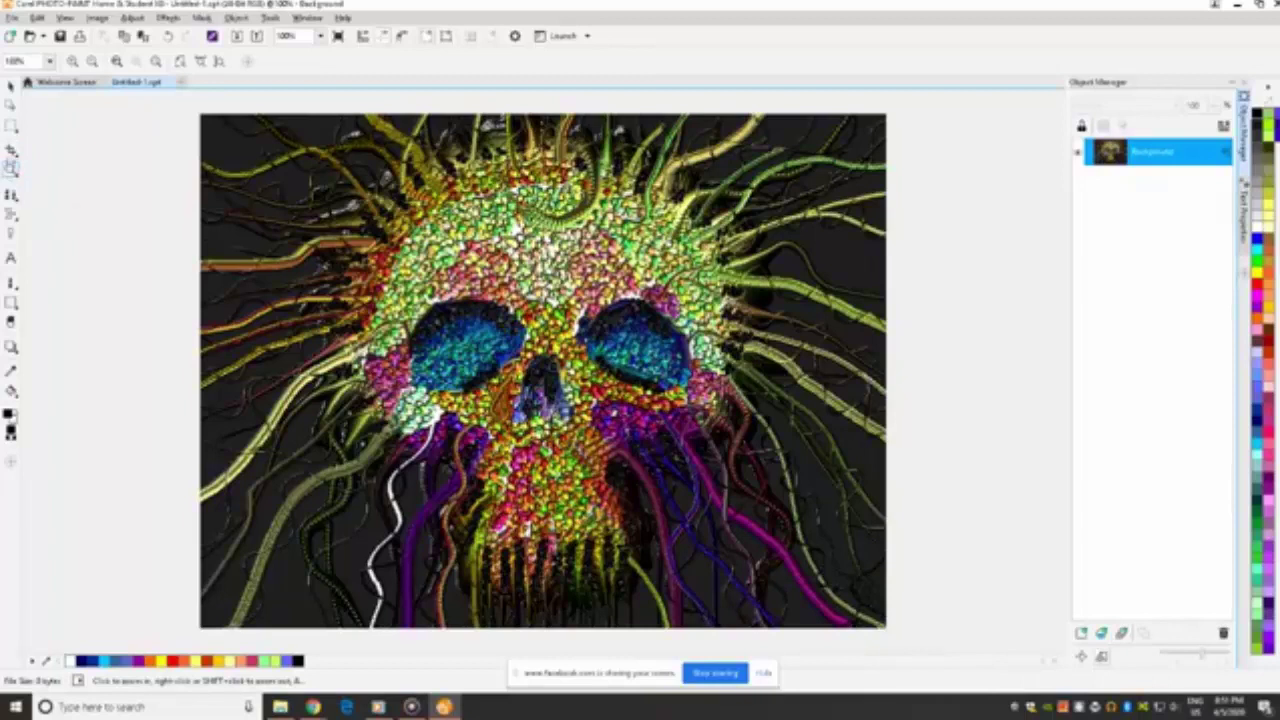
left_click(168, 19)
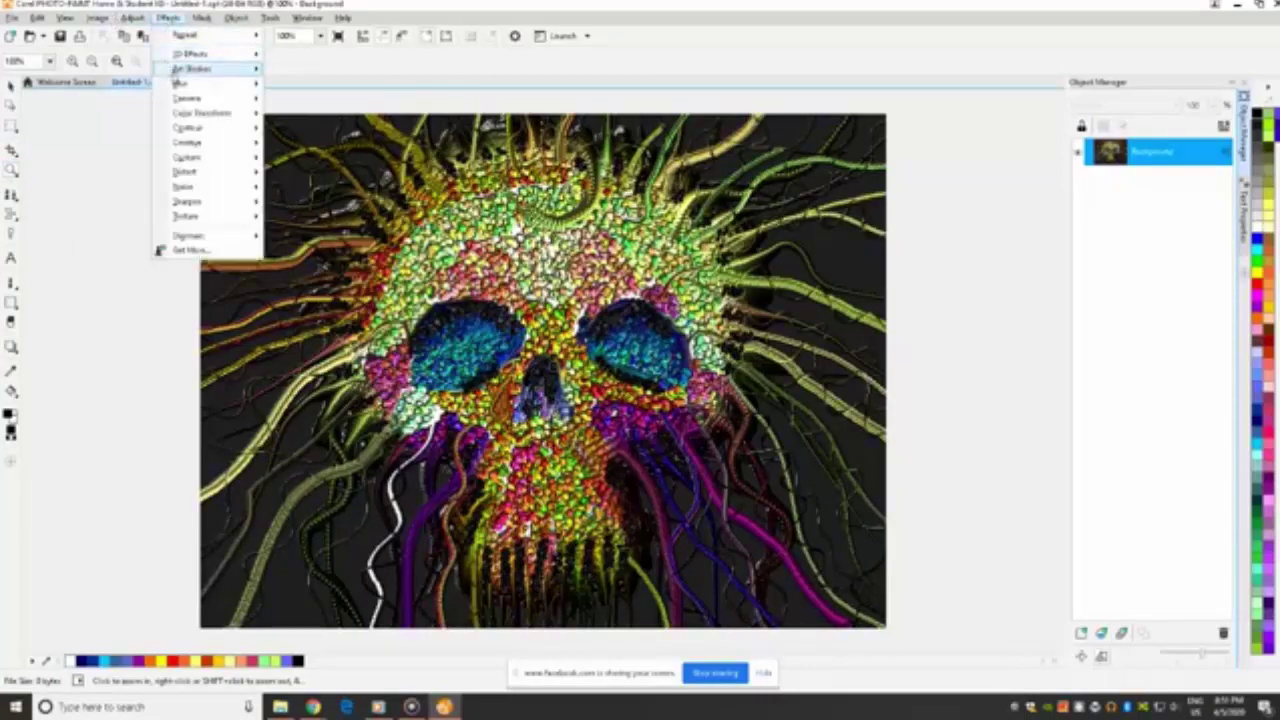
mouse_move(196, 100)
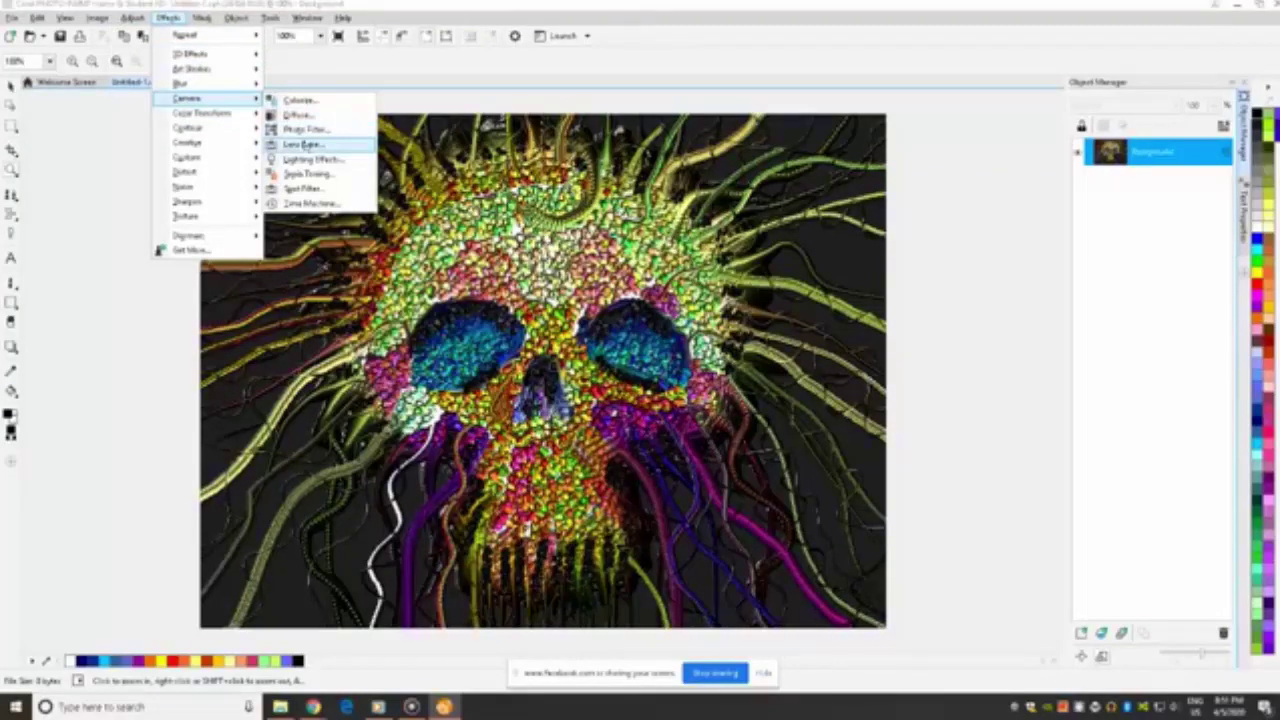
left_click(305, 129)
left_click_drag(600, 280, 925, 208)
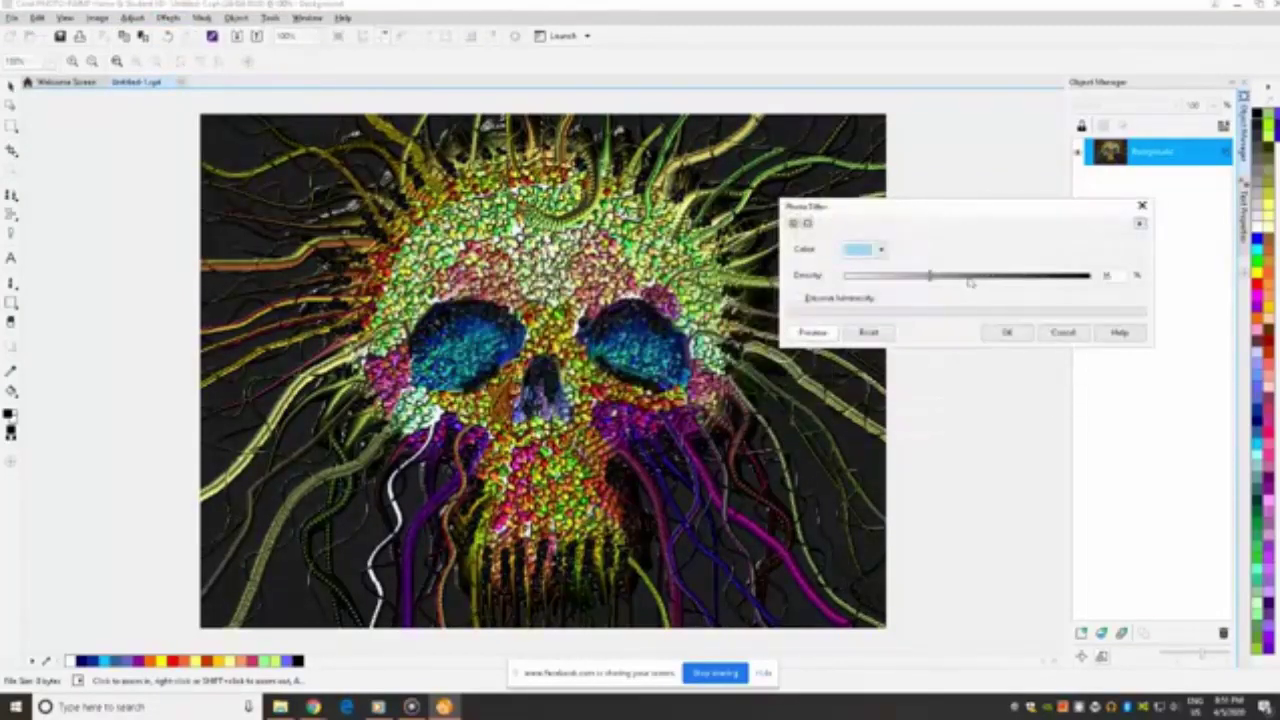
left_click(881, 251)
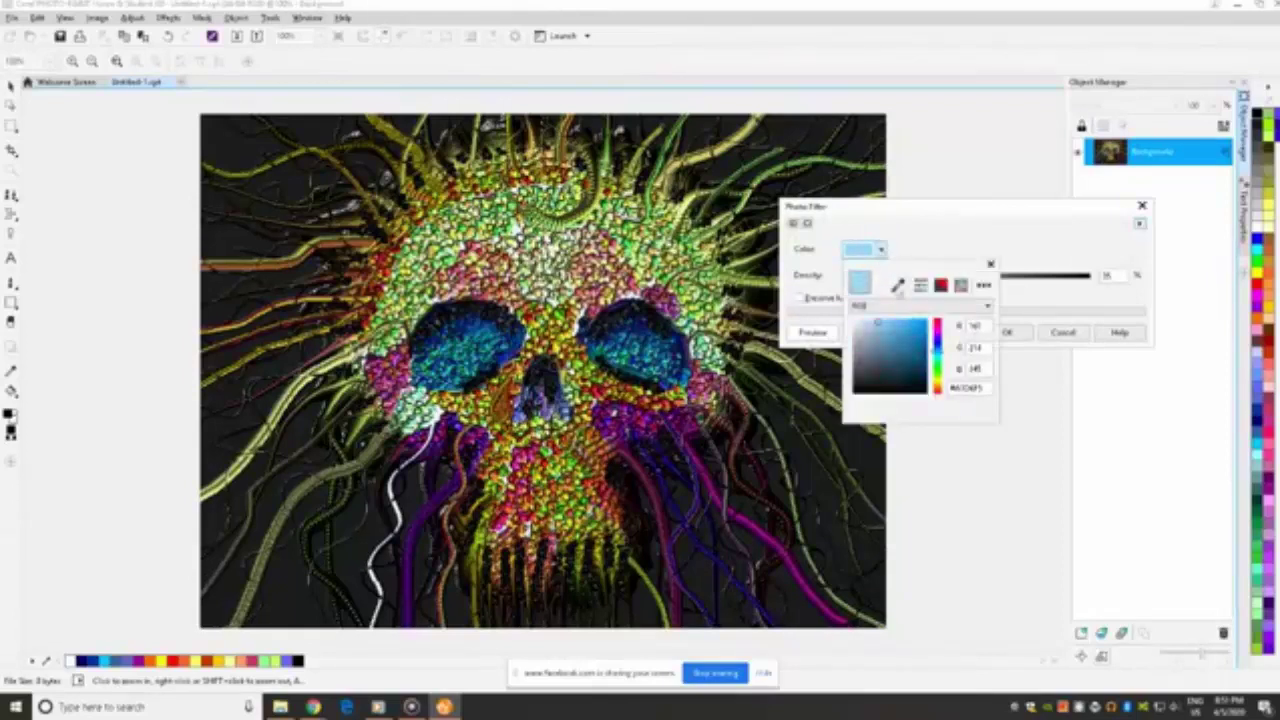
left_click(938, 327)
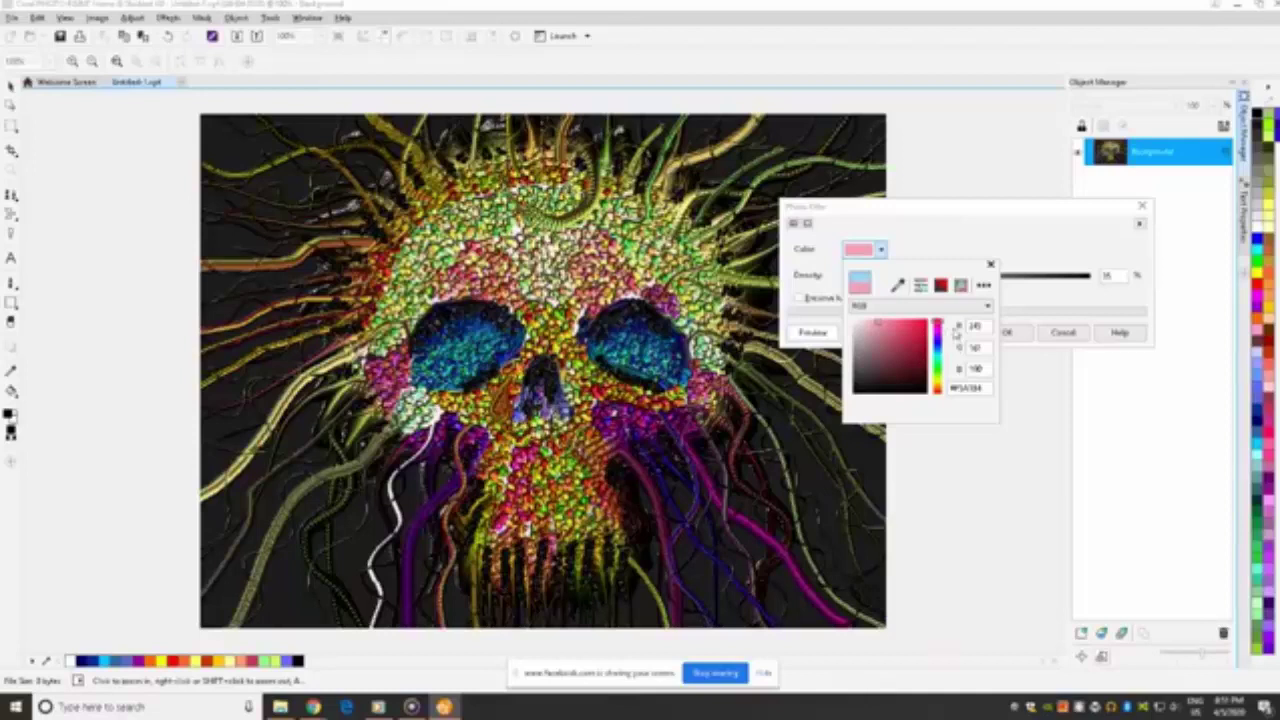
left_click(924, 326)
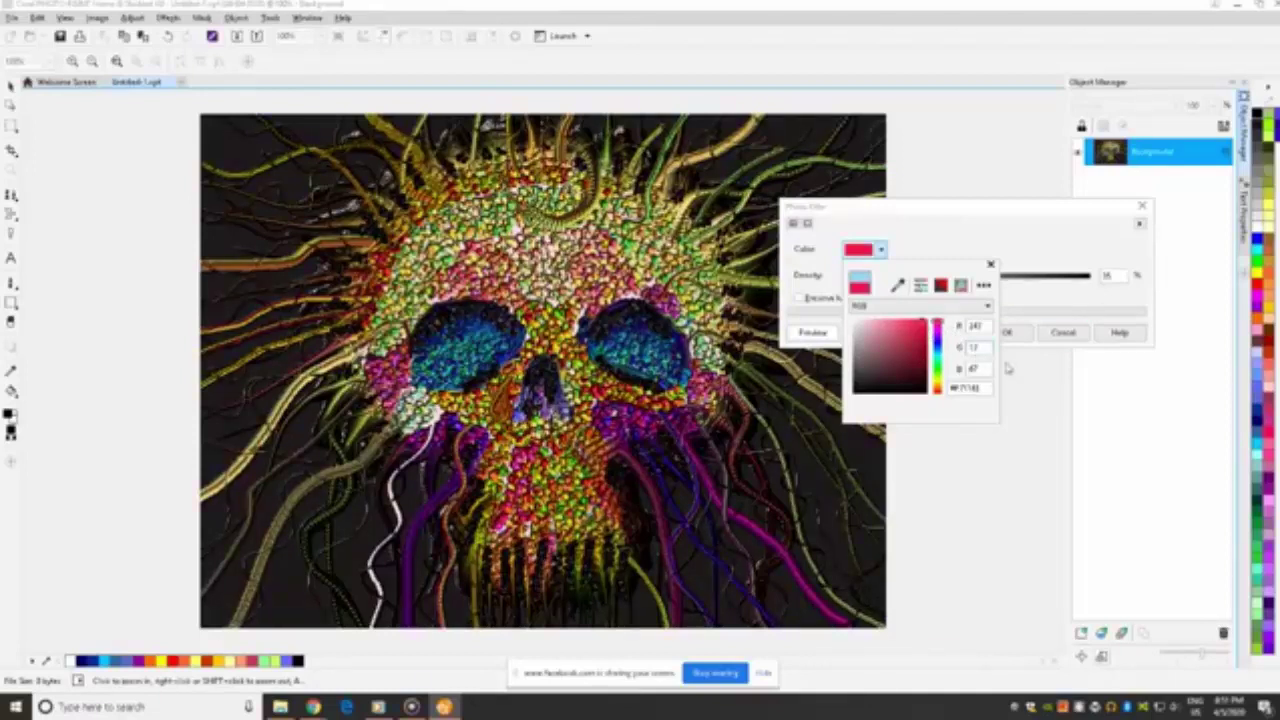
left_click(1052, 376)
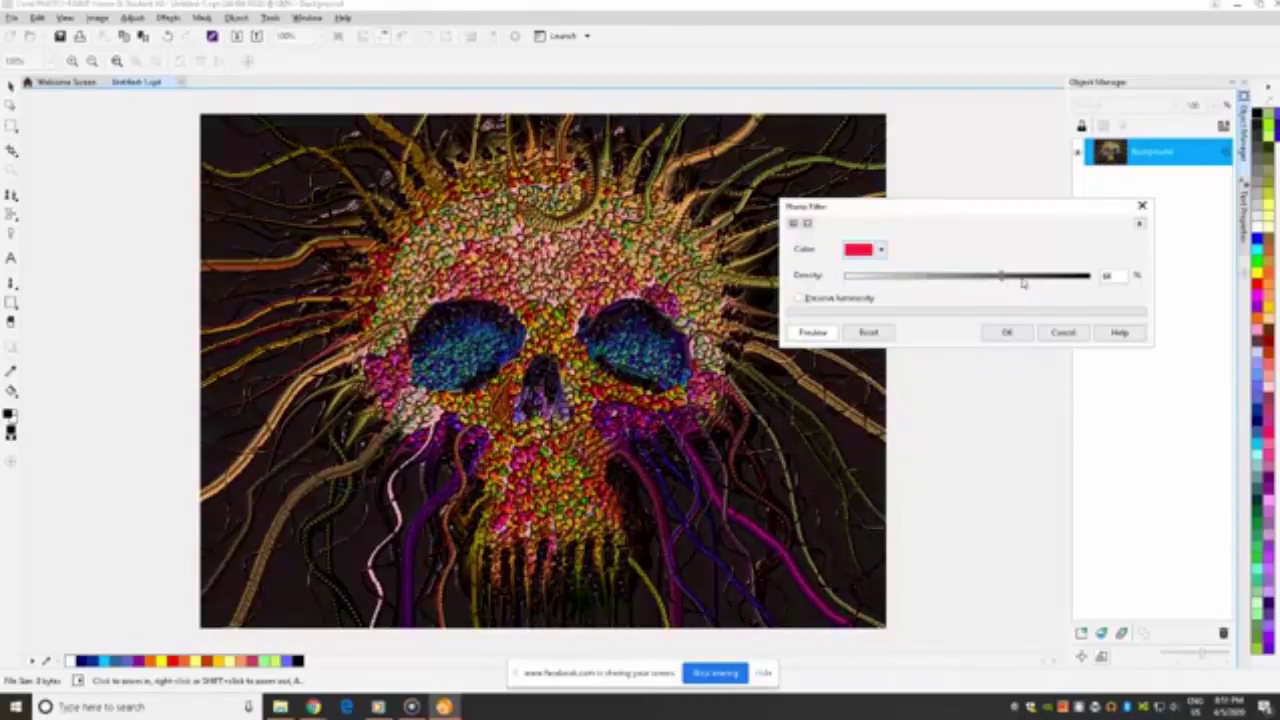
Reduce the red photo filter's density to about 30 percent and apply the filter.
left_click(953, 276)
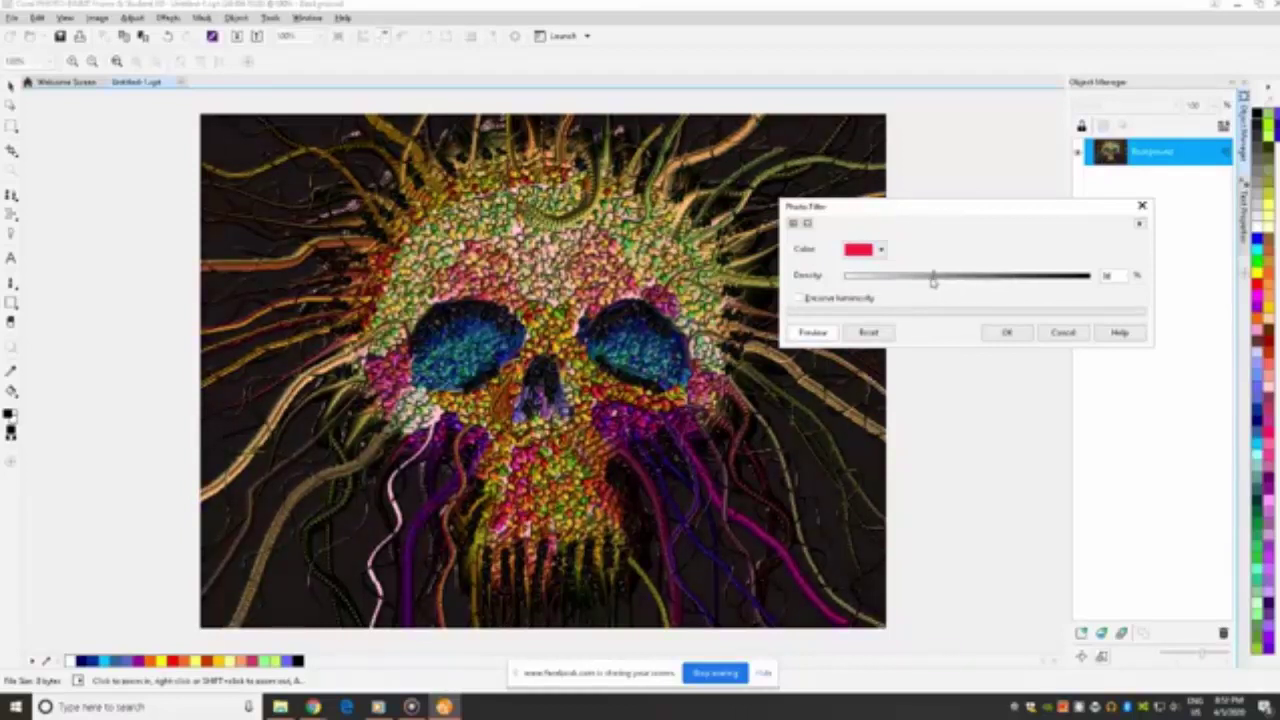
left_click(920, 283)
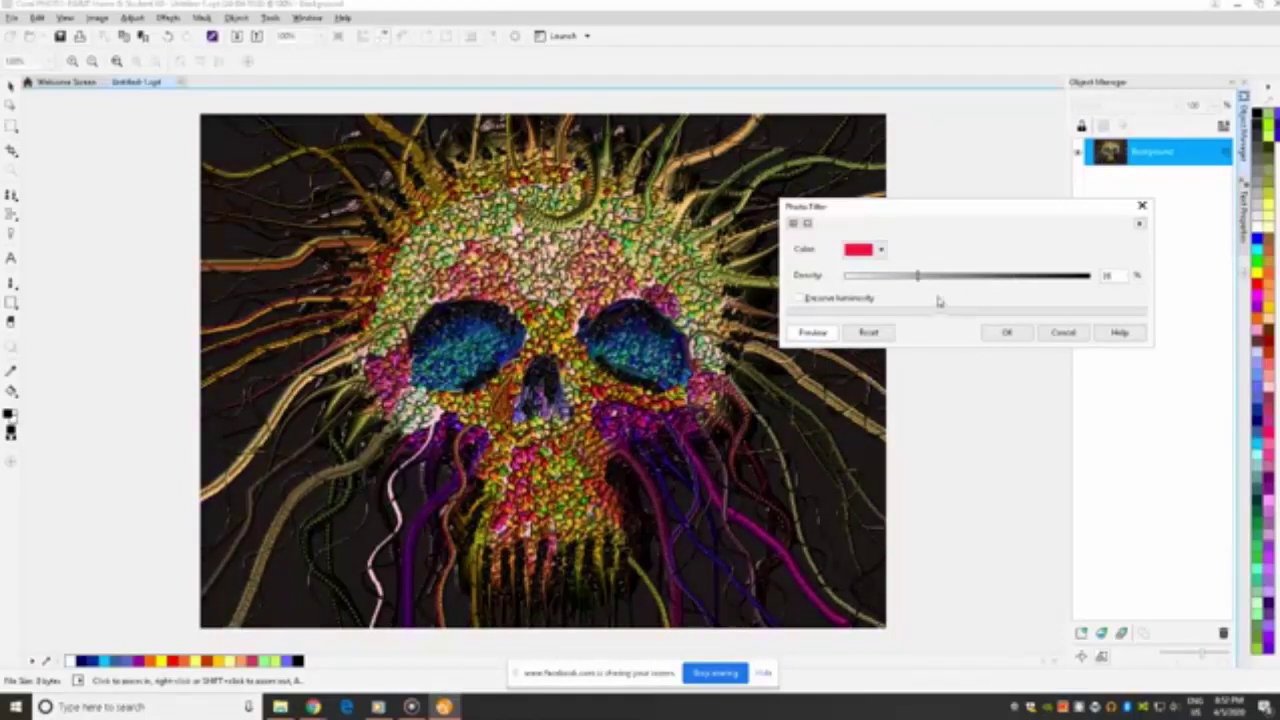
left_click(1006, 333)
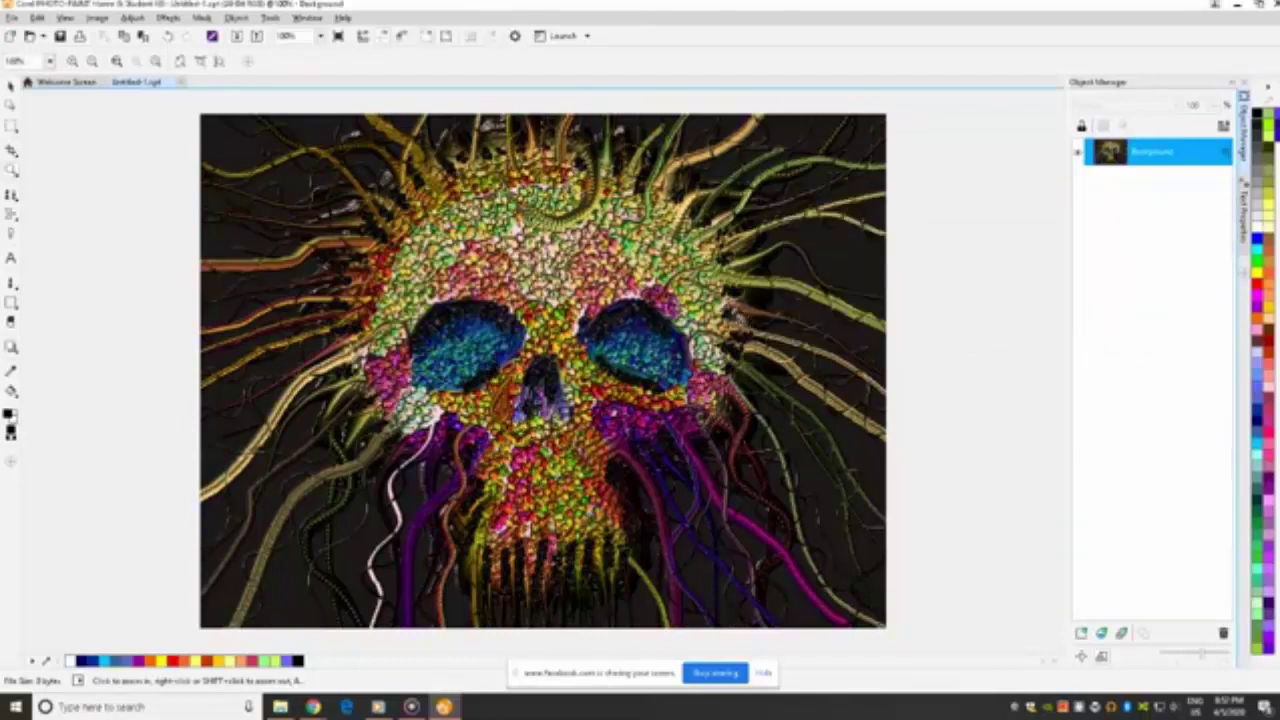
Start a Lens Flare effect with the 35mm Prime preset and place the flare above the skull's upper-right edge.
left_click(163, 18)
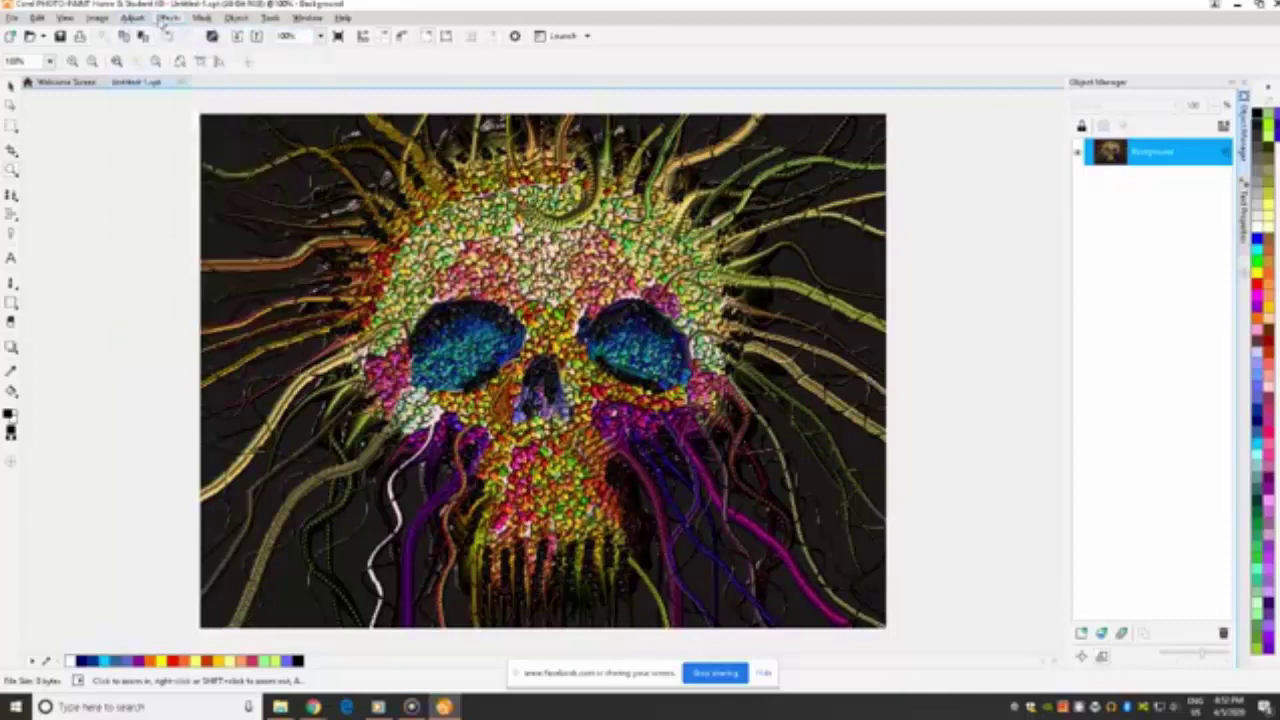
mouse_move(190, 98)
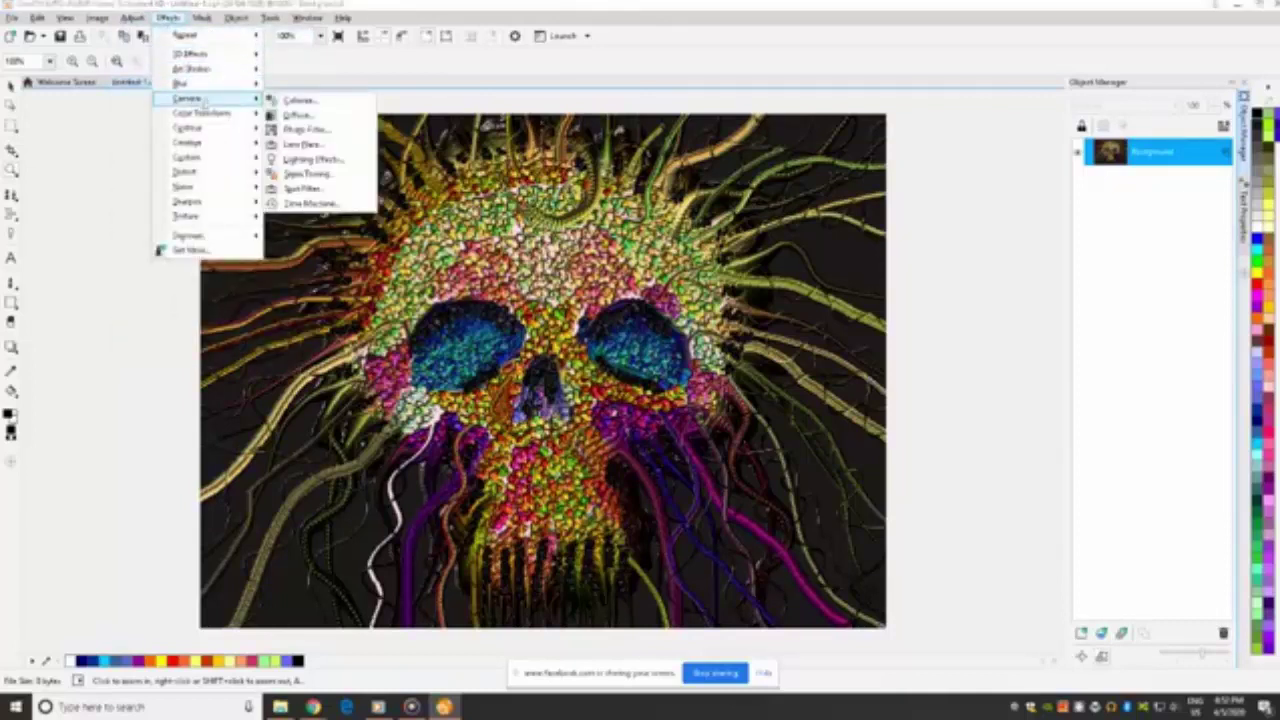
left_click(296, 146)
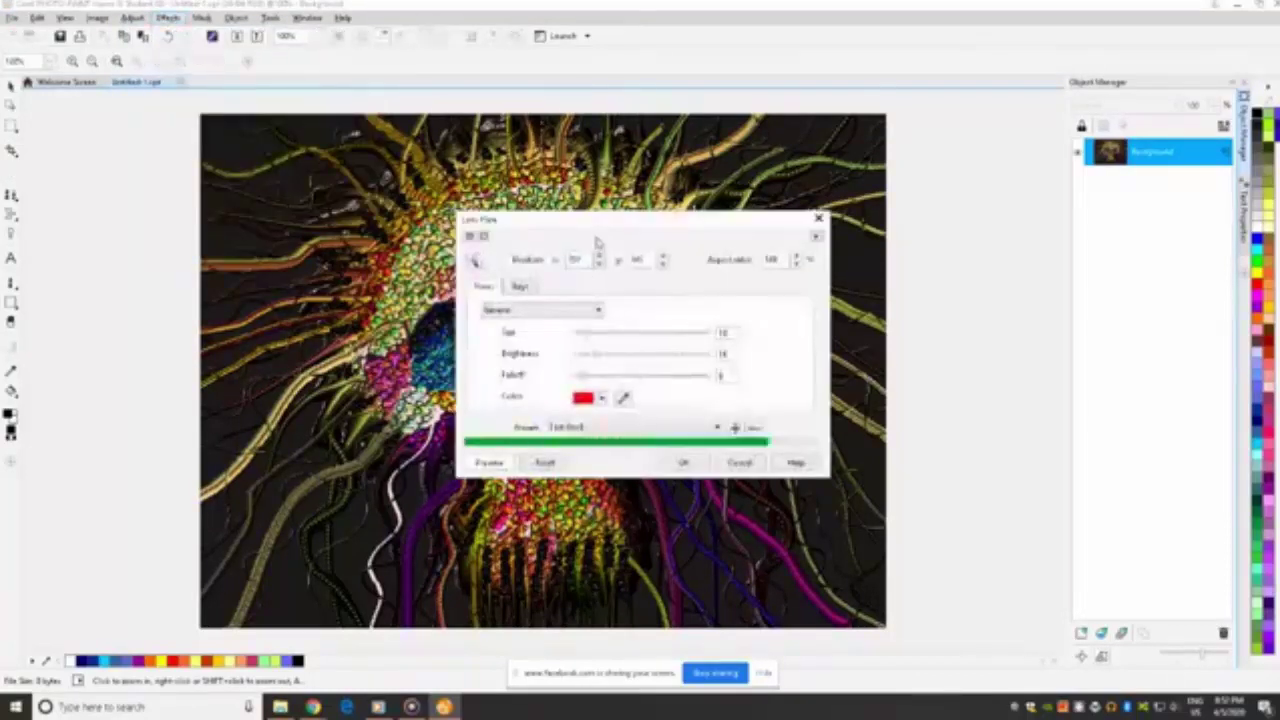
left_click_drag(603, 231, 964, 147)
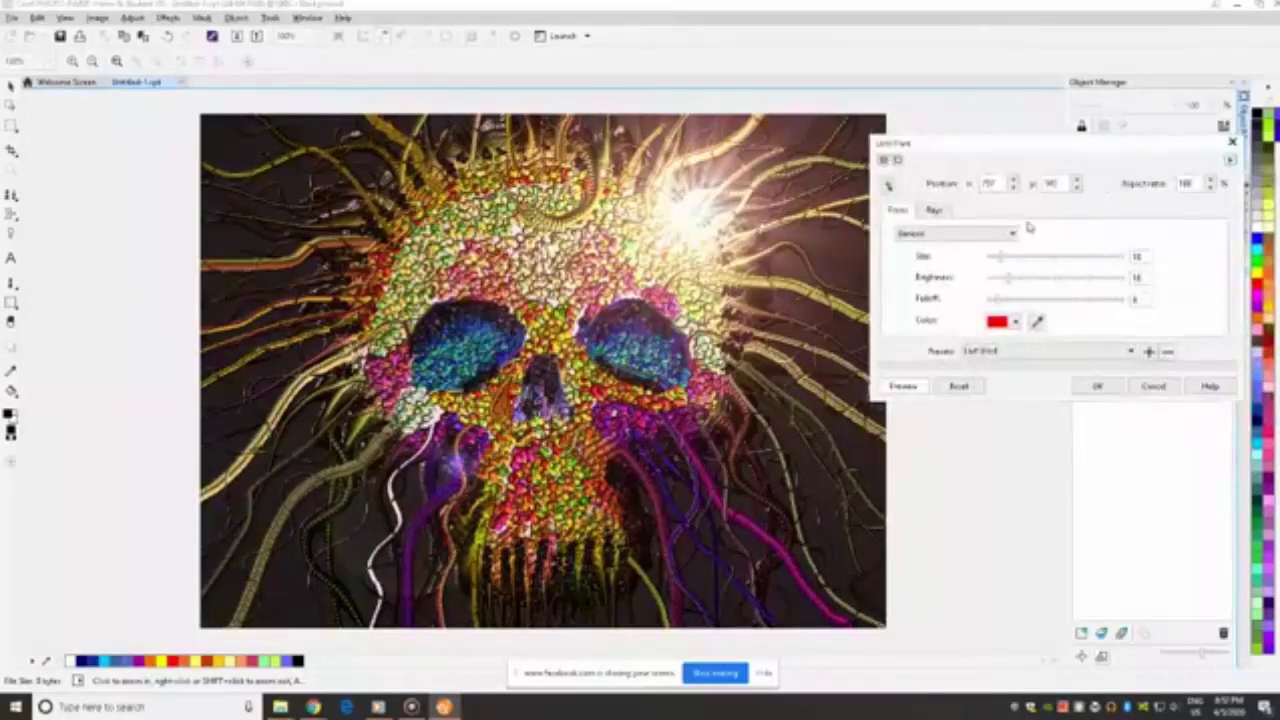
left_click(1131, 351)
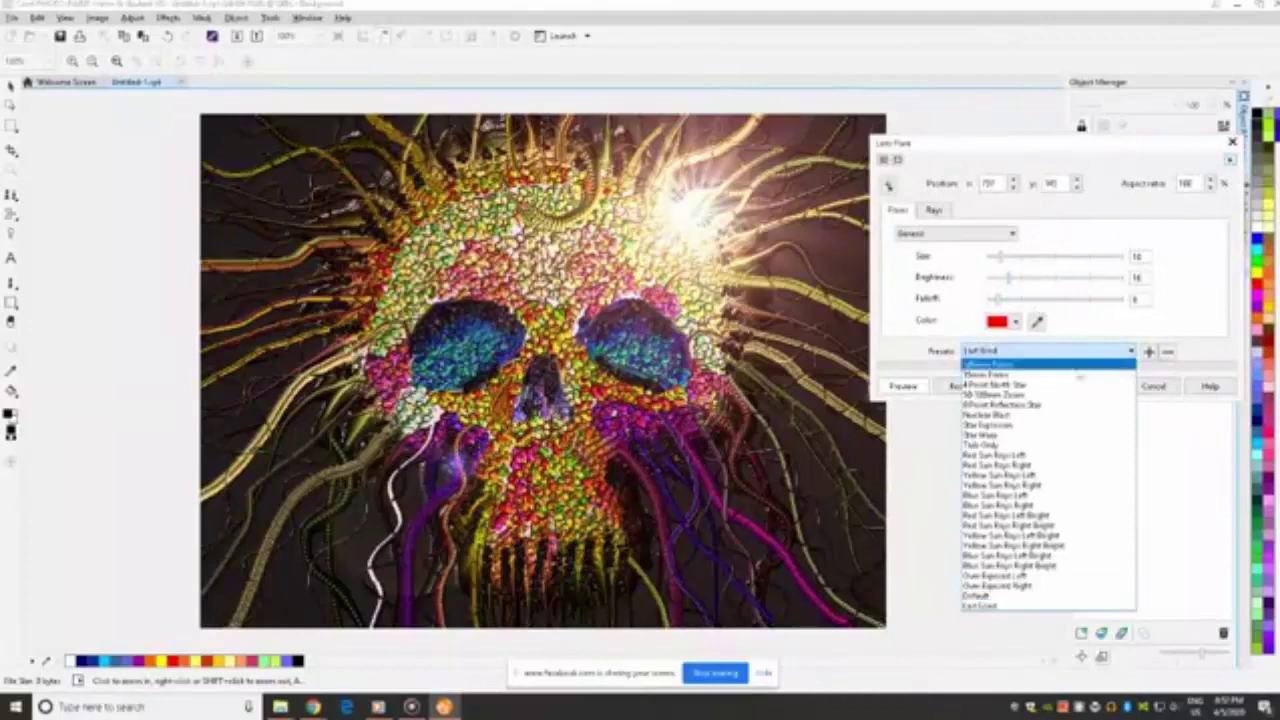
left_click(1030, 370)
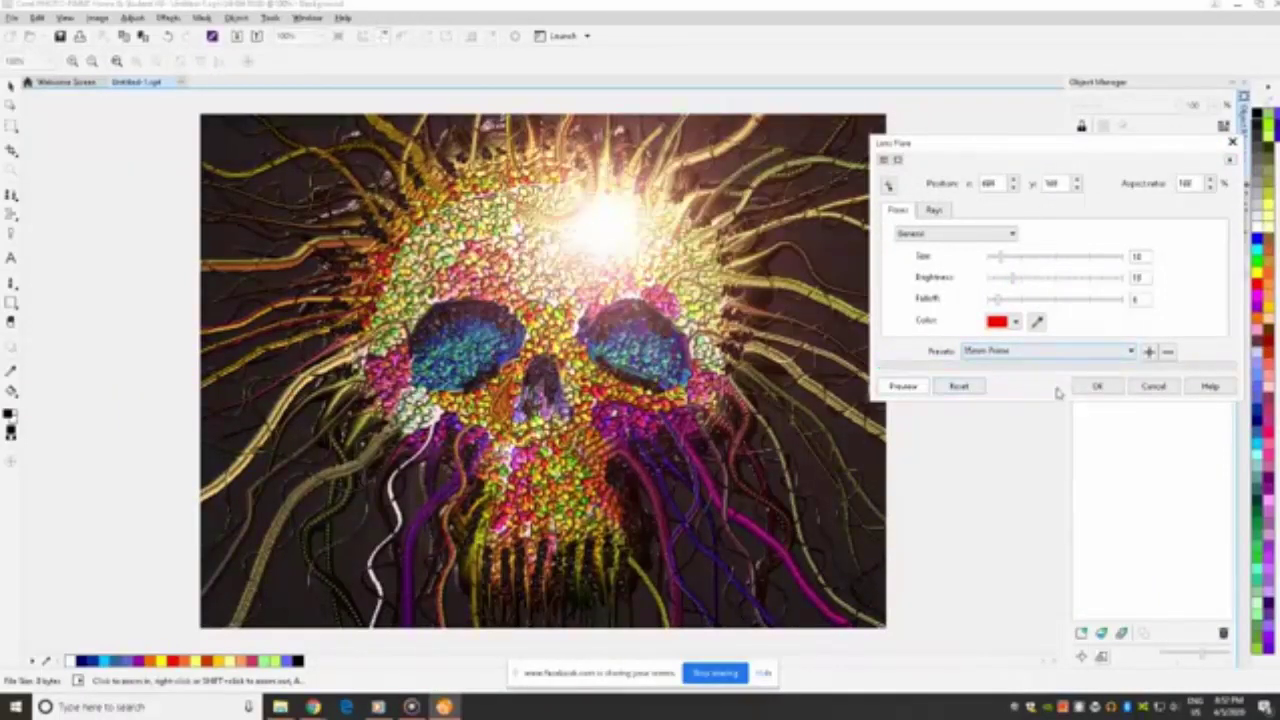
left_click(888, 185)
left_click(710, 173)
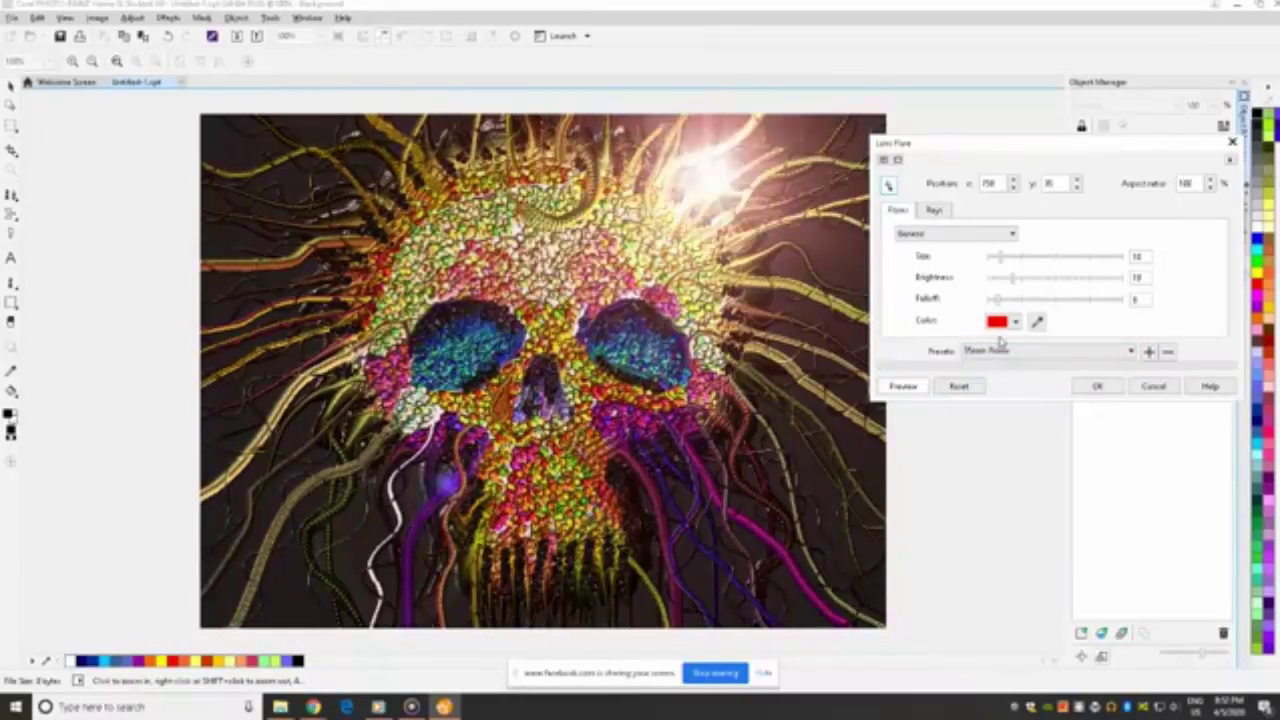
Move the flare to the tentacles beside the skull's right temple, with brightness 7 and size about 20.
left_click(1000, 281)
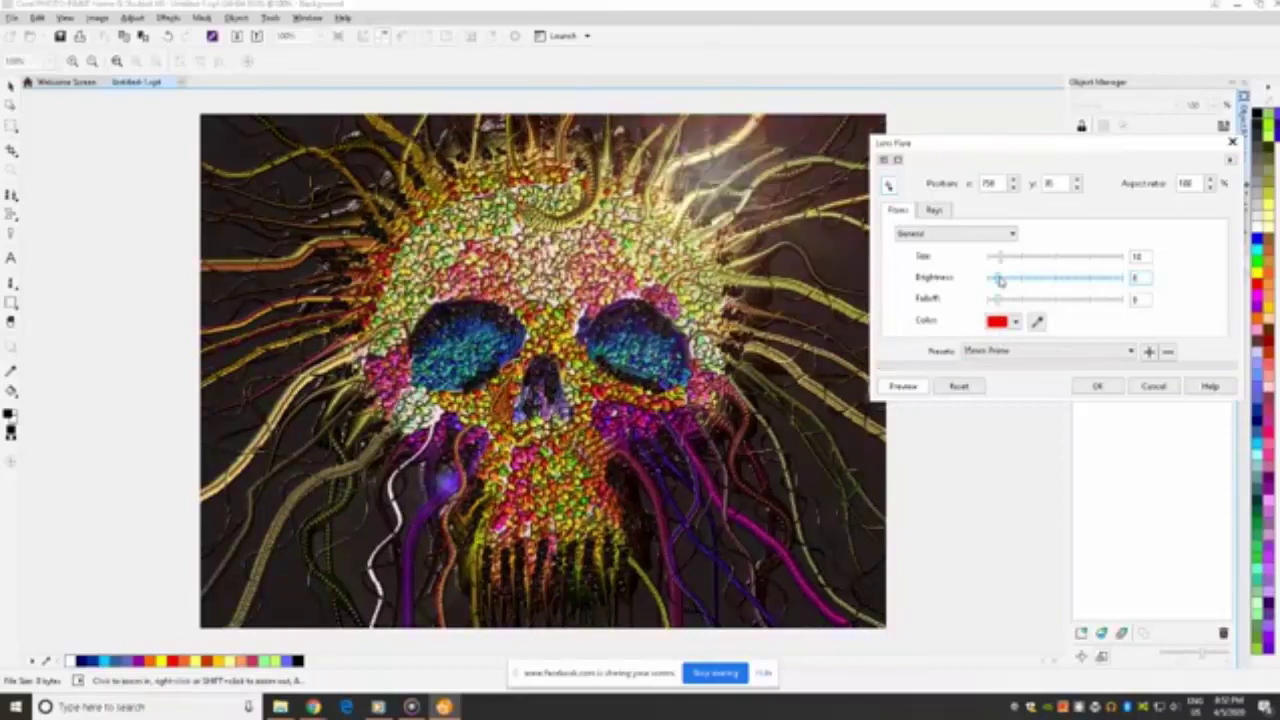
left_click(1028, 281)
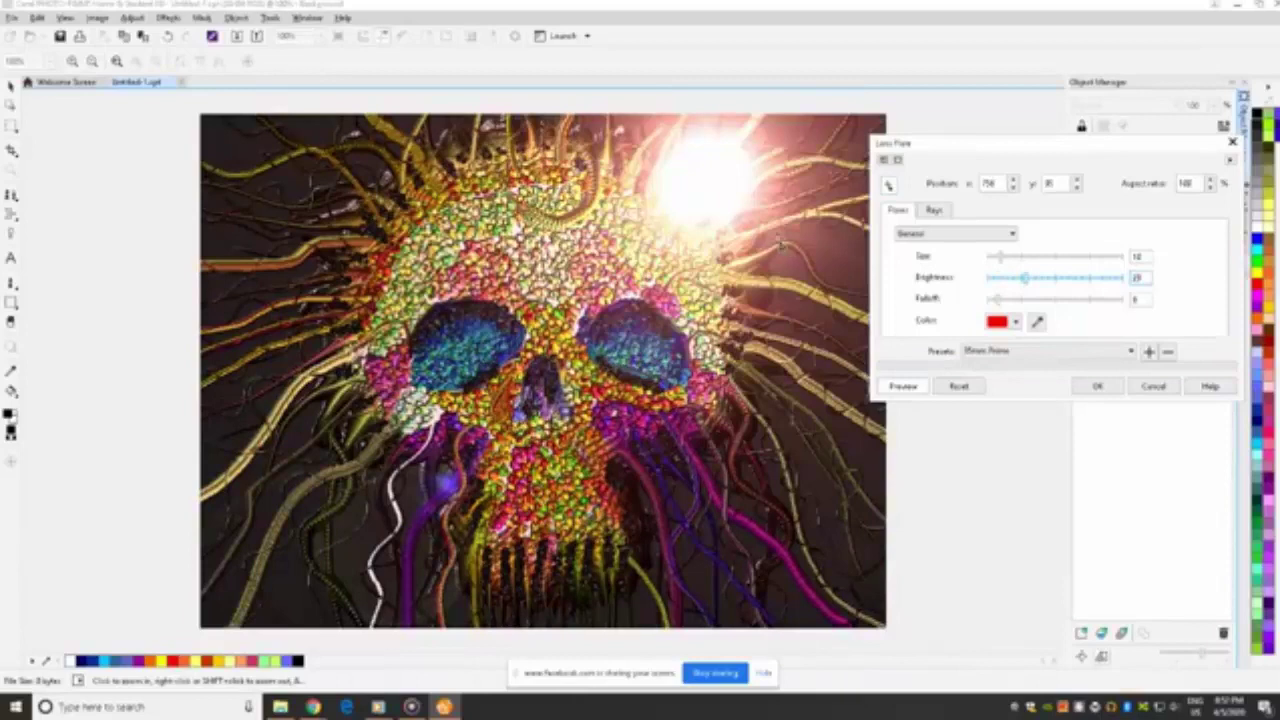
left_click(779, 244)
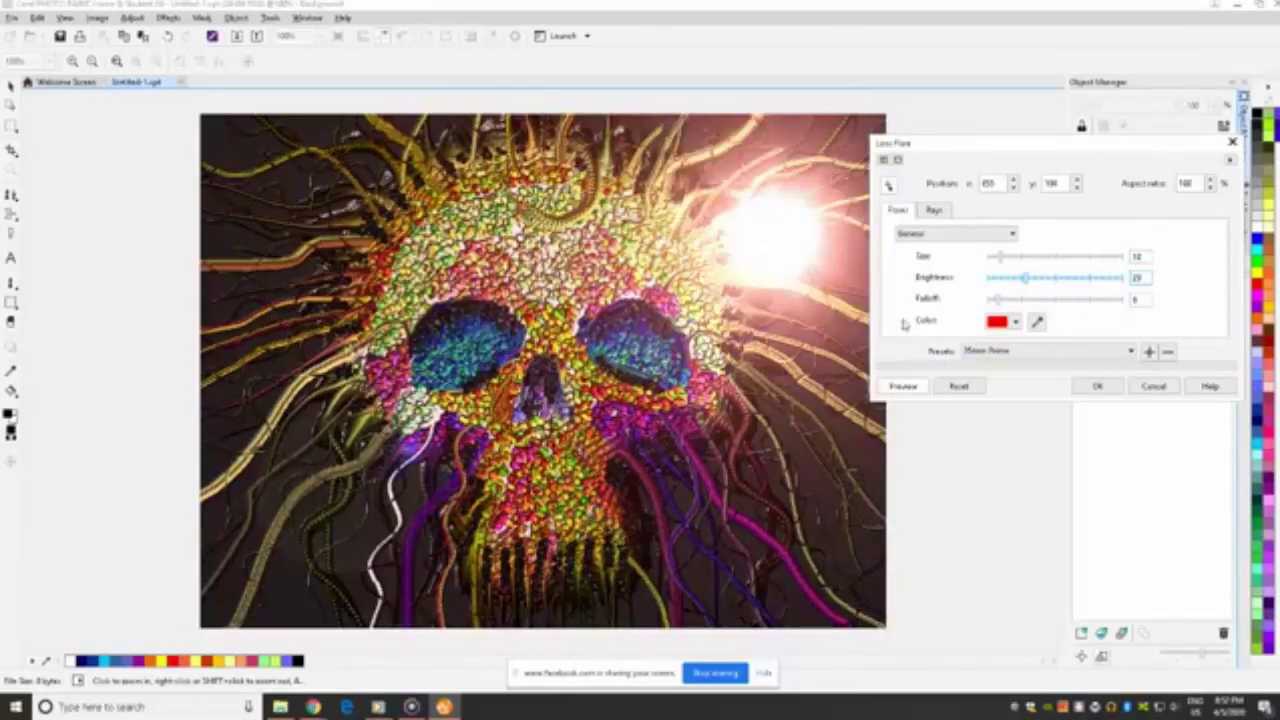
left_click(997, 279)
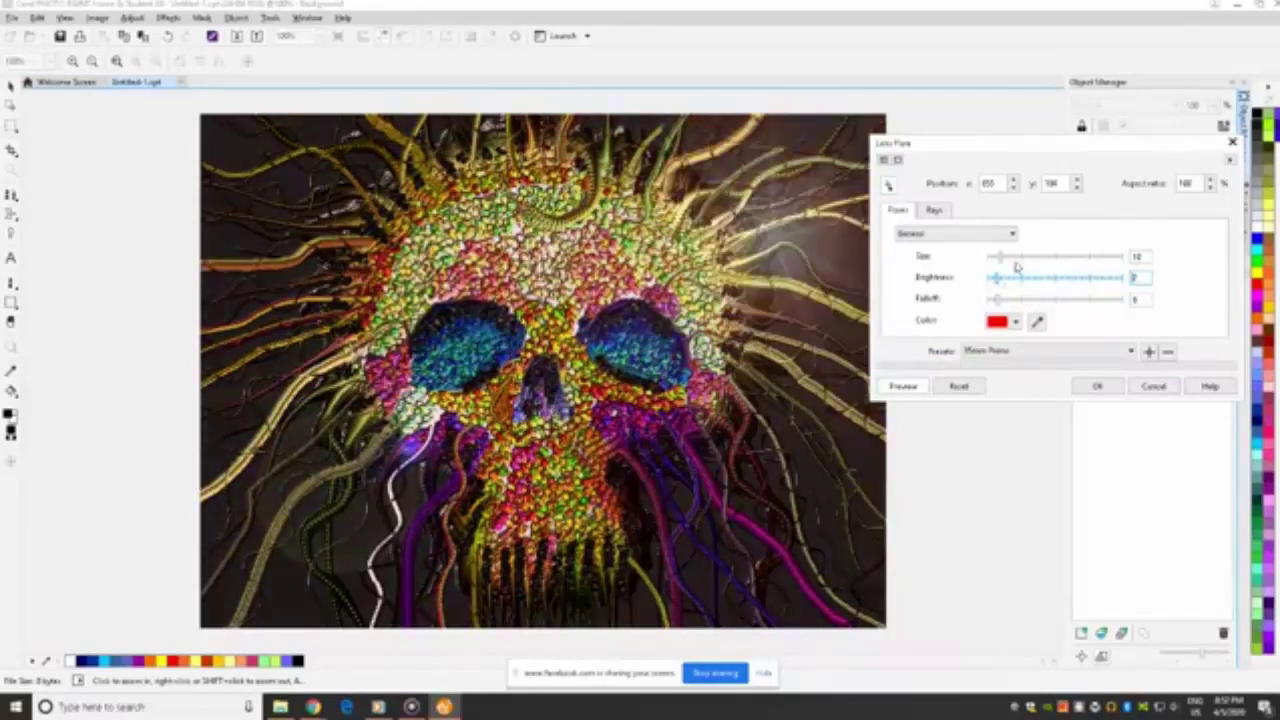
left_click(1015, 258)
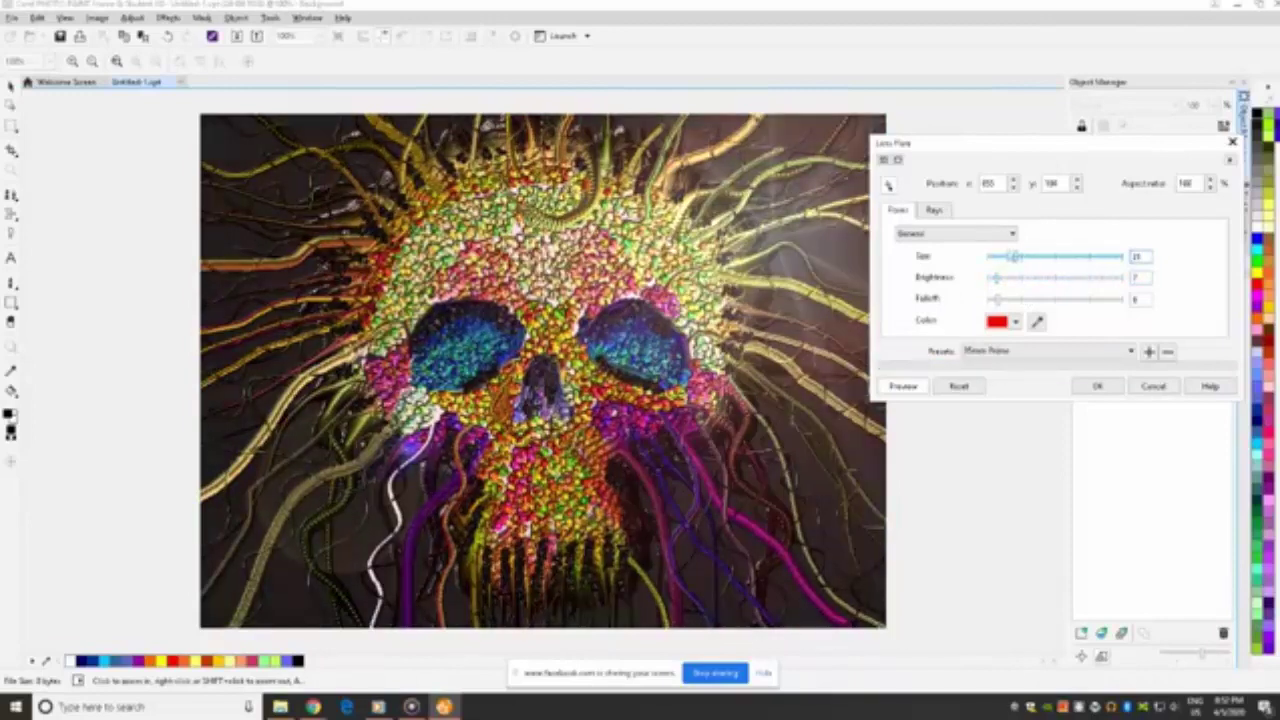
Raise the lens flare's ray brightness to about 50 and set the ray rotation to 107.
left_click(934, 211)
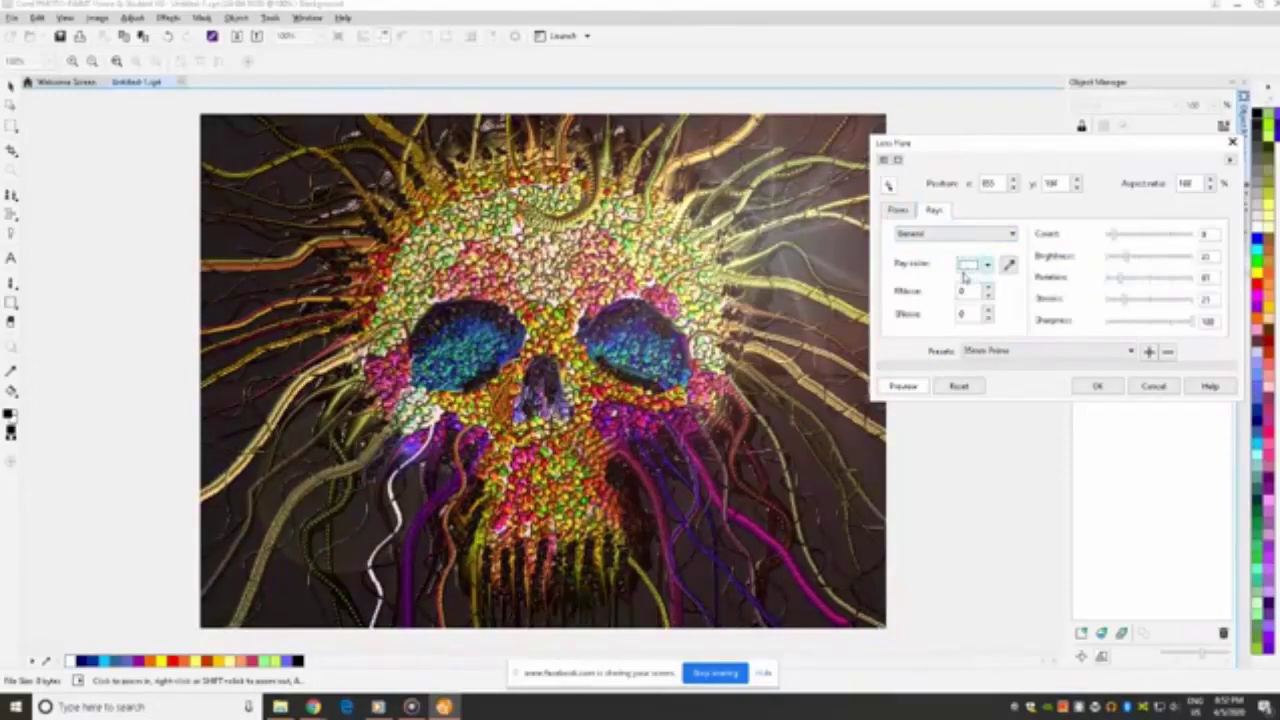
left_click(1140, 258)
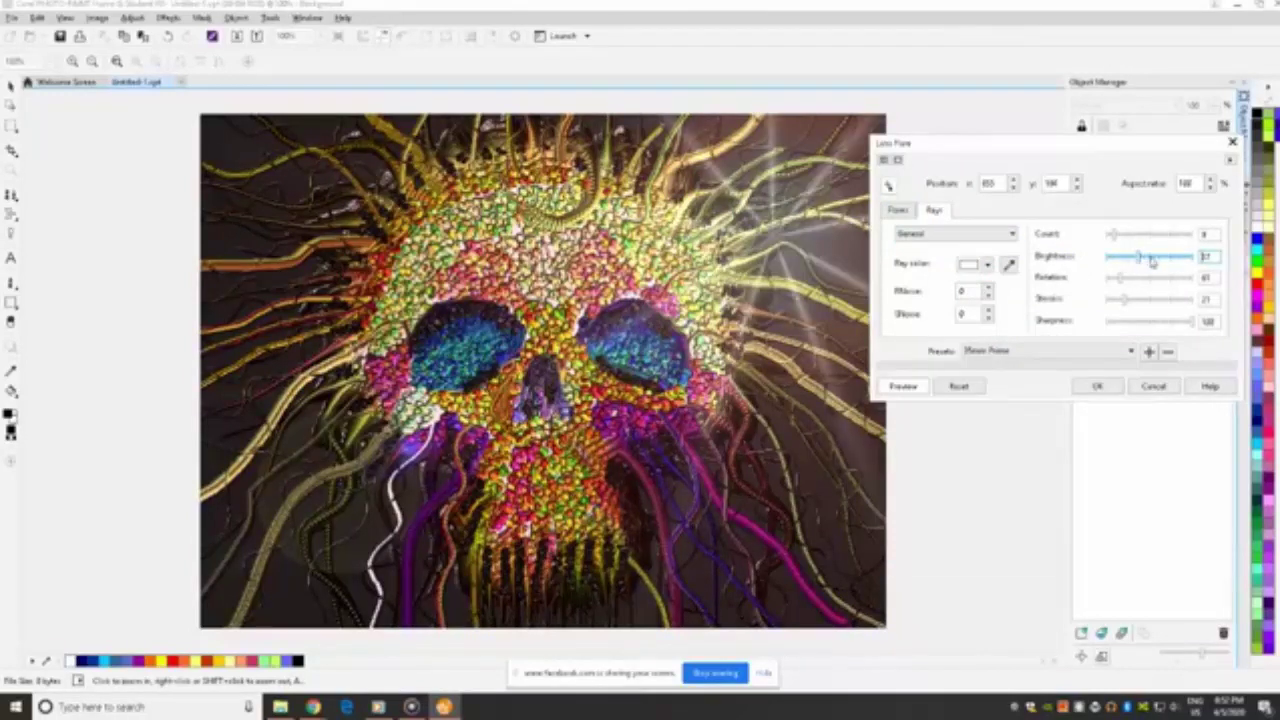
left_click(1152, 259)
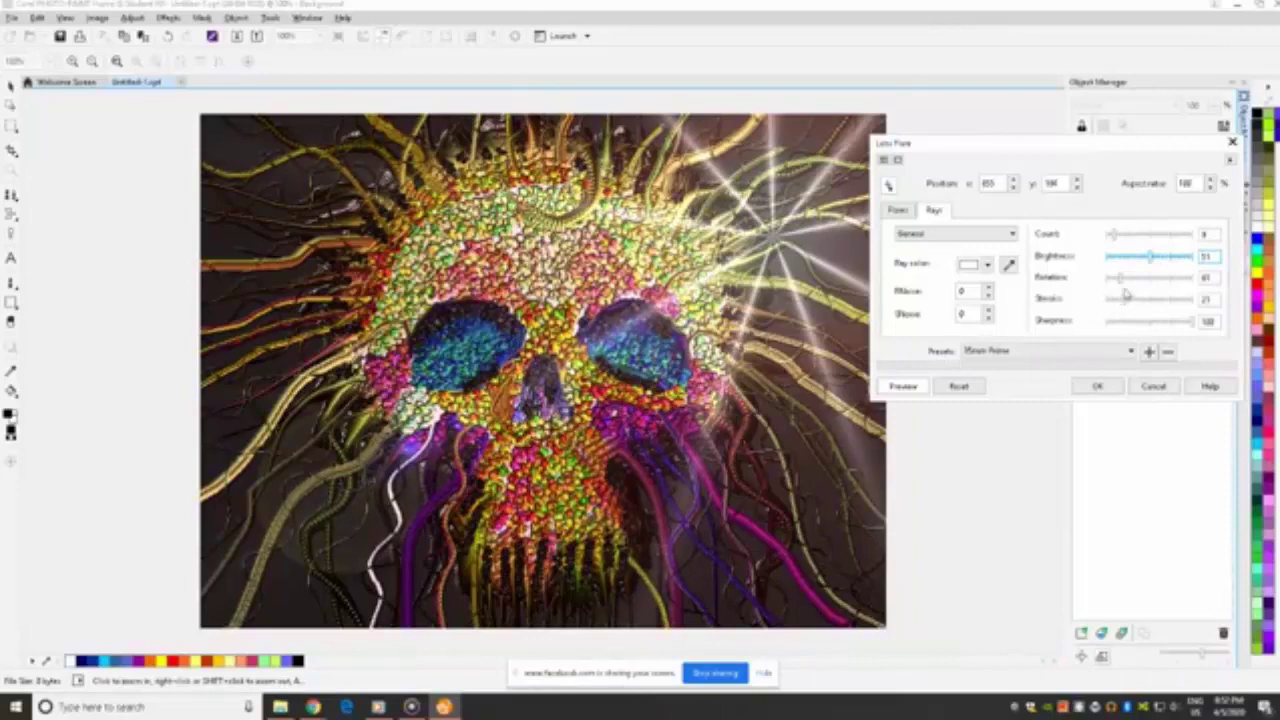
left_click(1137, 279)
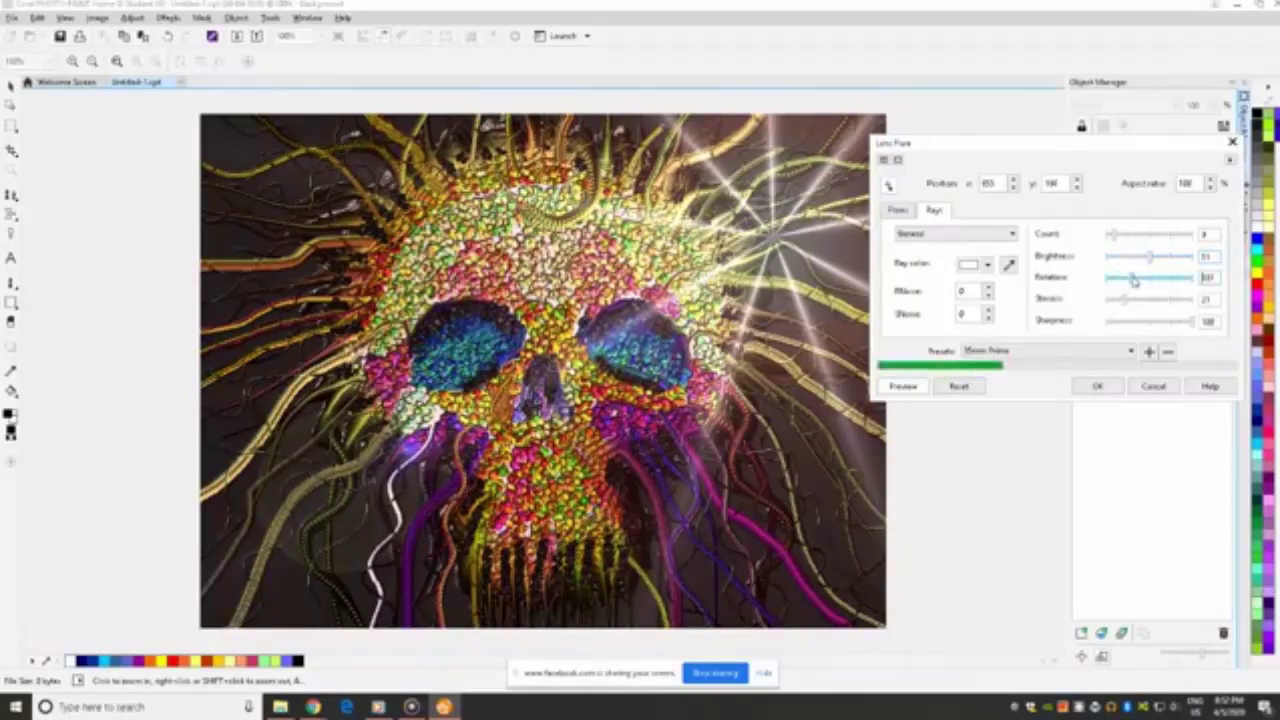
Set the flare's ray count to about 45, brightness to about 25, streaks to 34 and sharpness to about 18.
left_click(1147, 236)
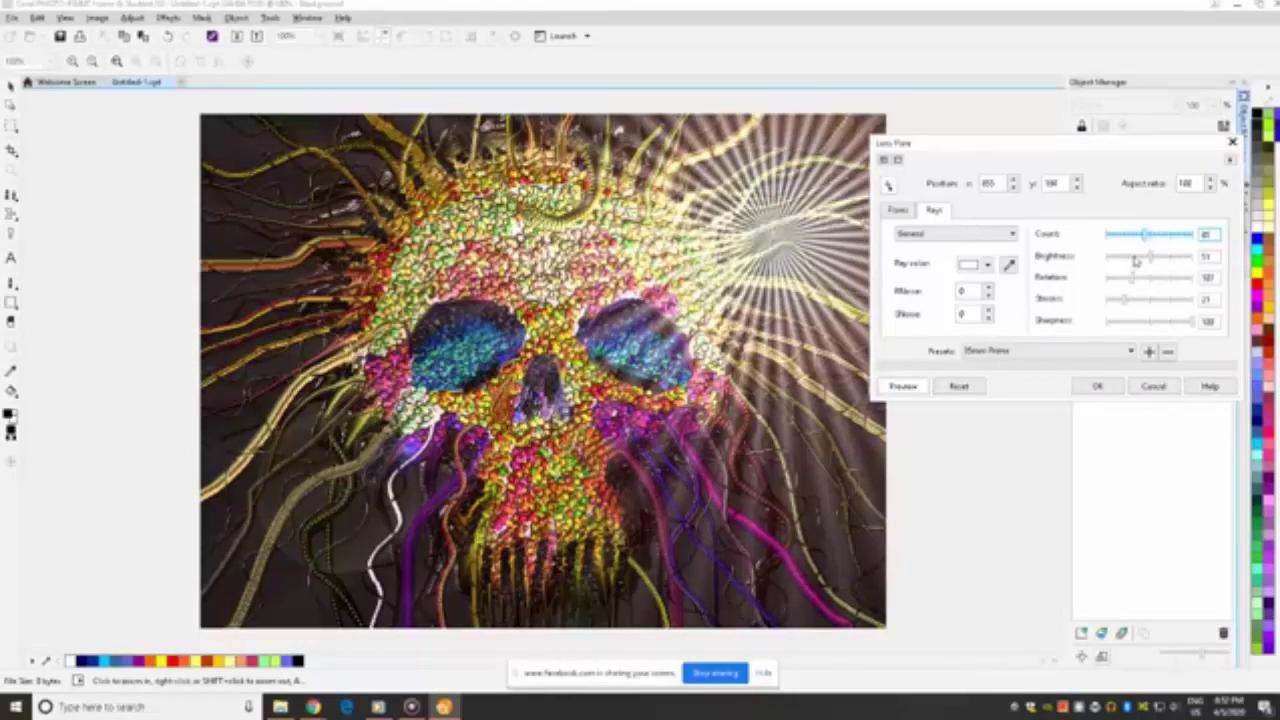
left_click(1126, 262)
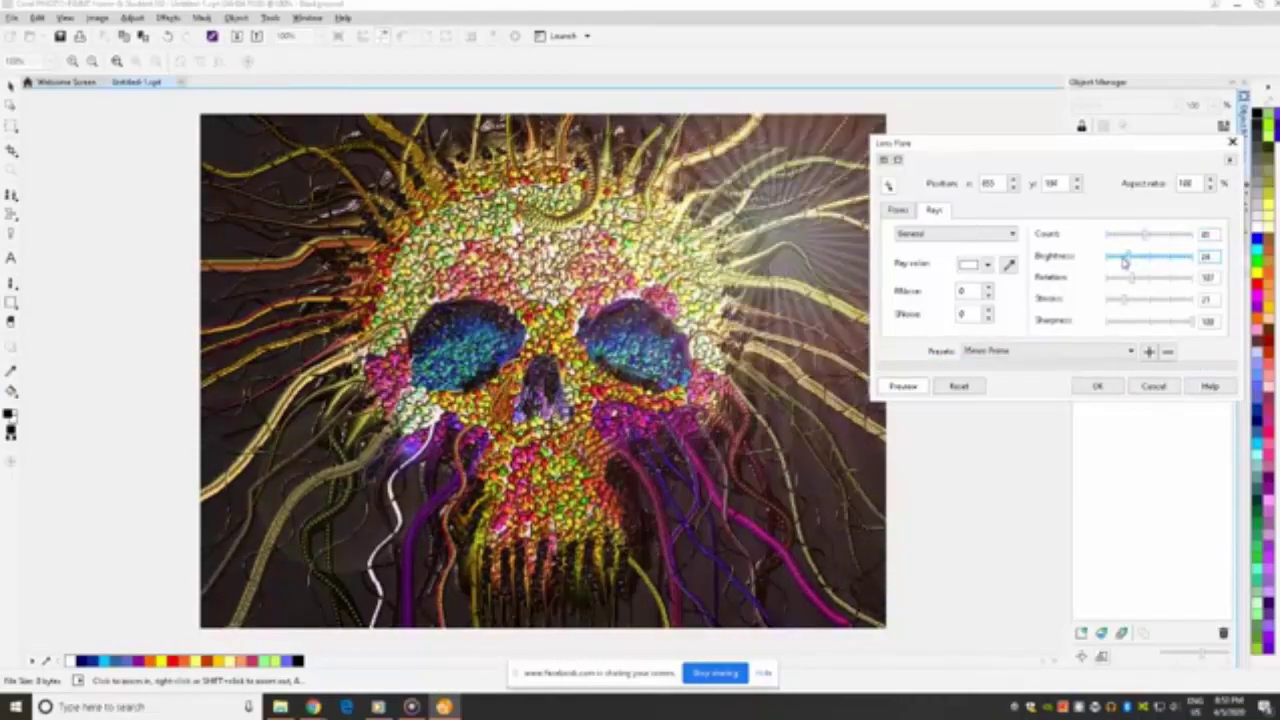
left_click(1134, 300)
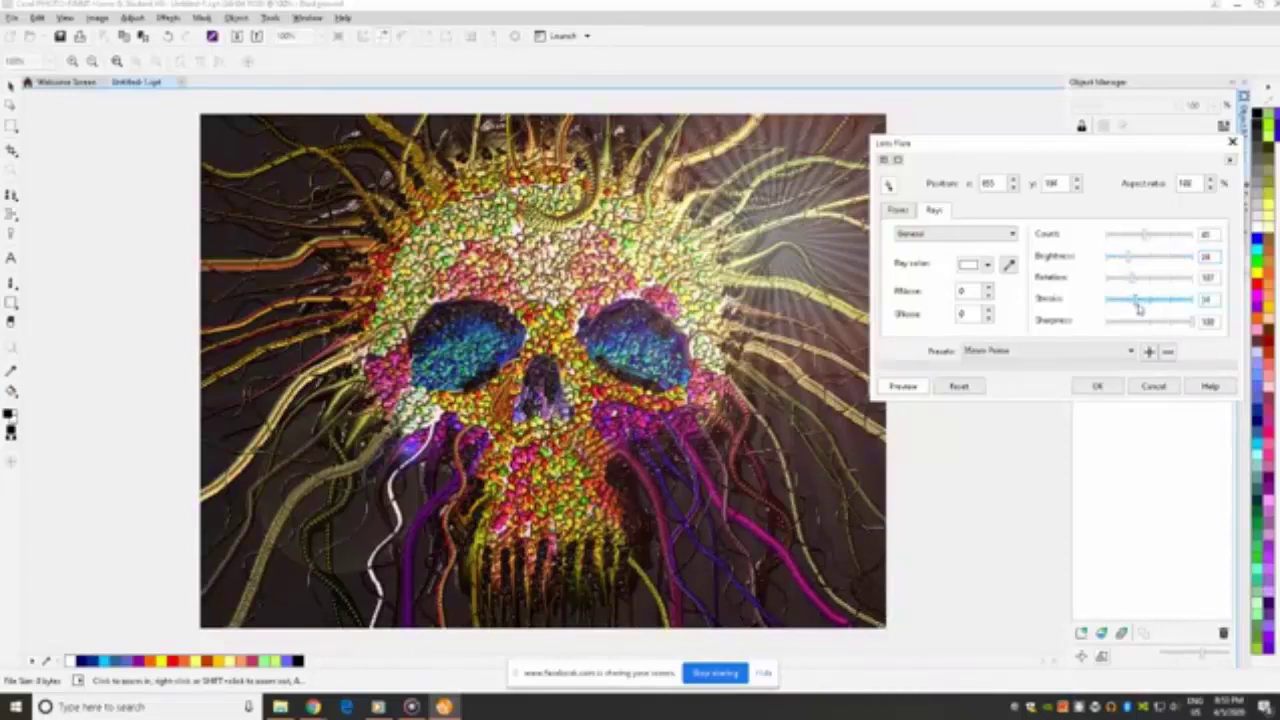
left_click(1134, 322)
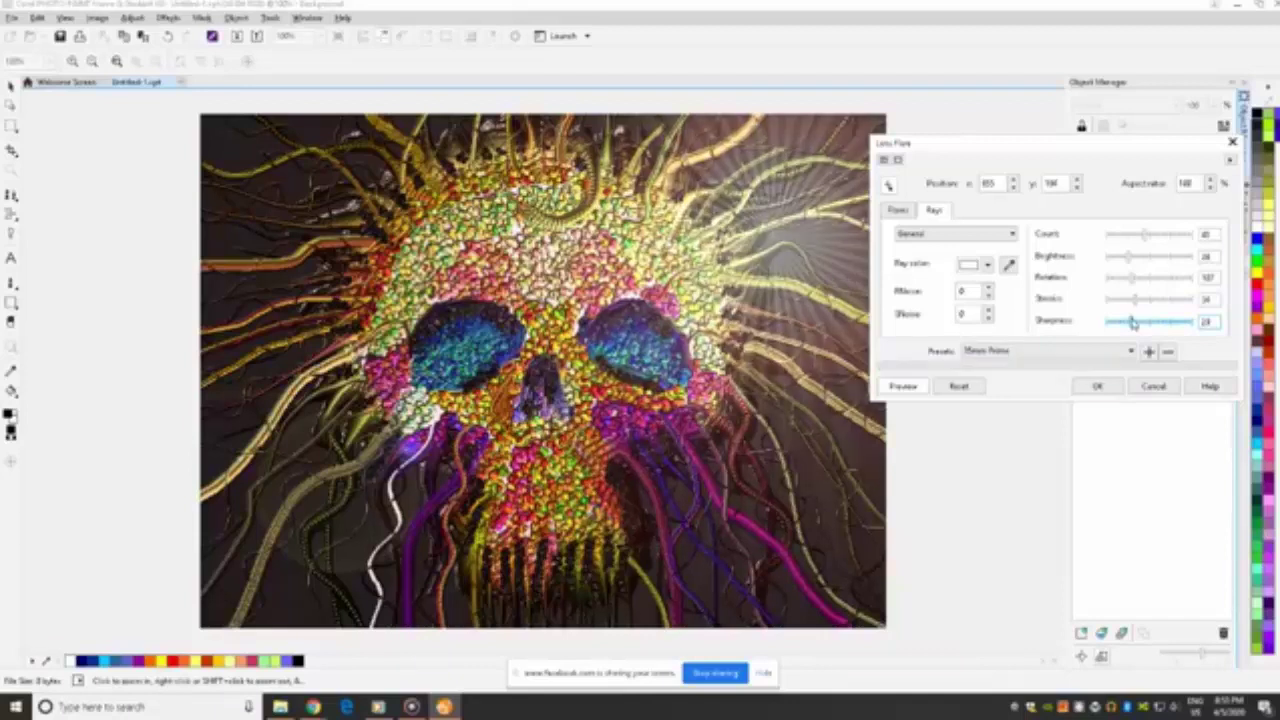
left_click_drag(1127, 322, 1122, 323)
Set the ray colour to light pink (RGB 250, 170, 170) and apply the lens flare.
left_click(988, 265)
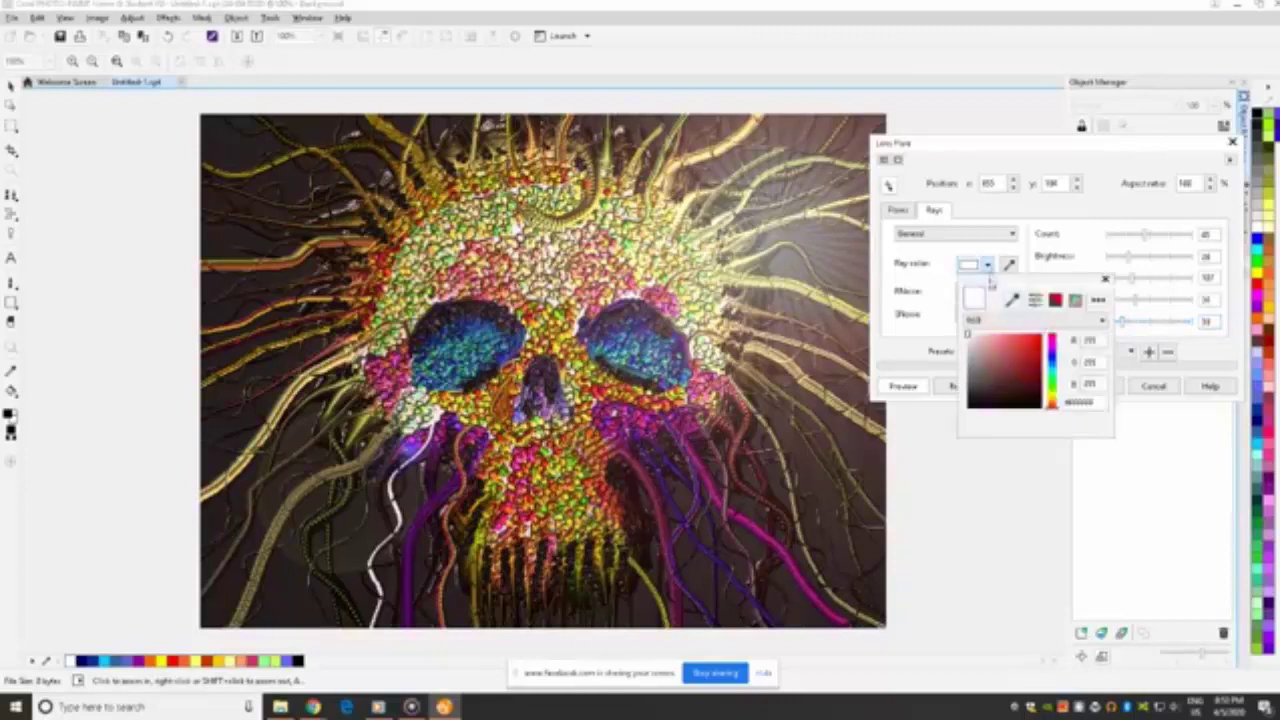
left_click(1036, 342)
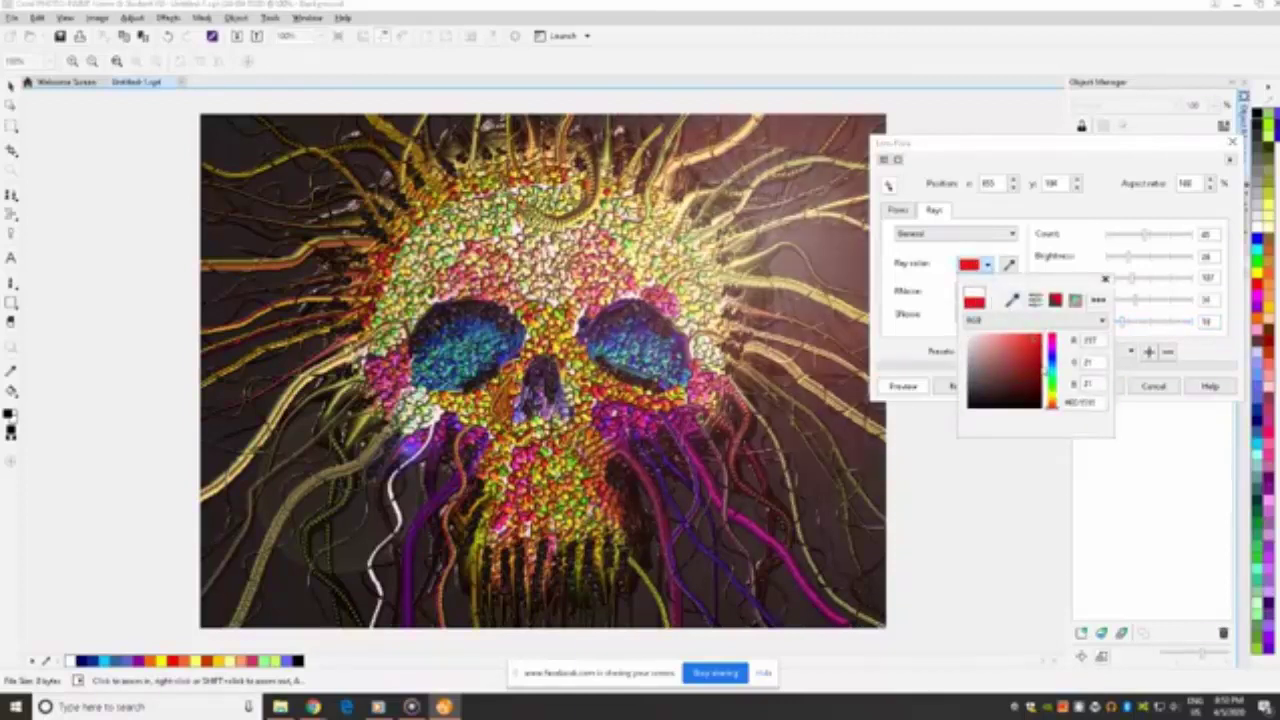
left_click(1006, 339)
left_click(991, 335)
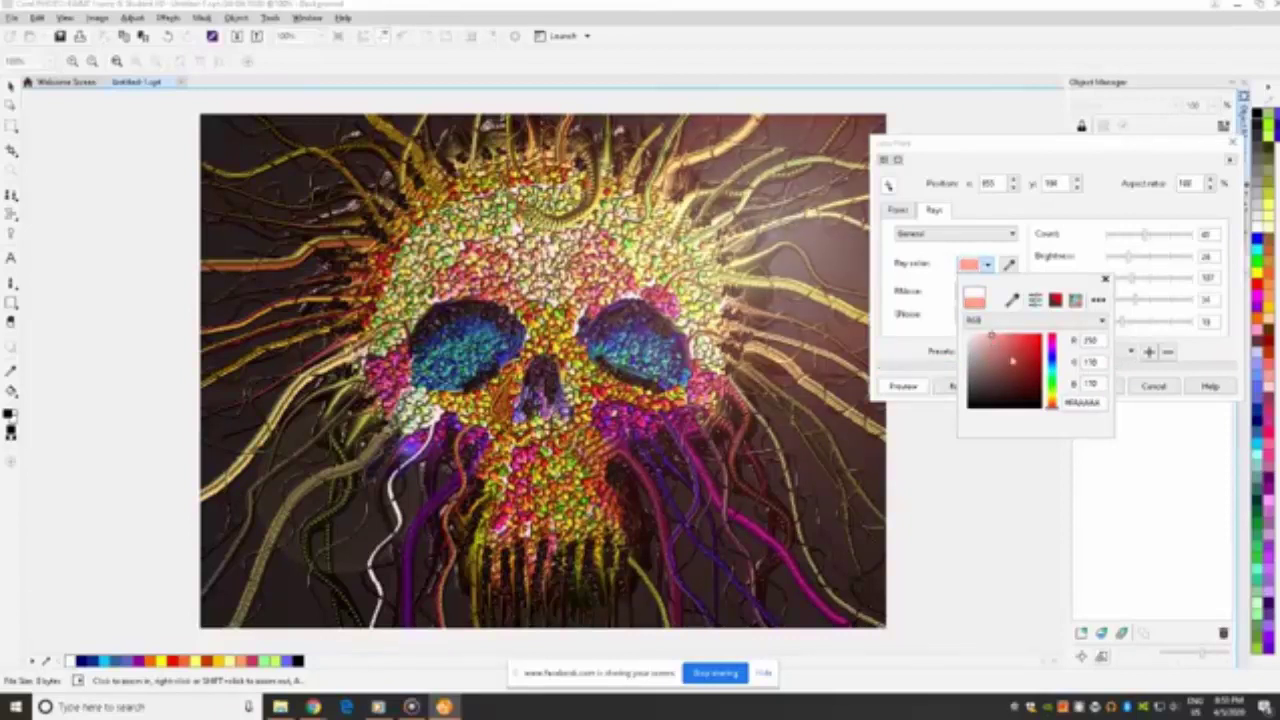
left_click(1175, 421)
left_click(1100, 385)
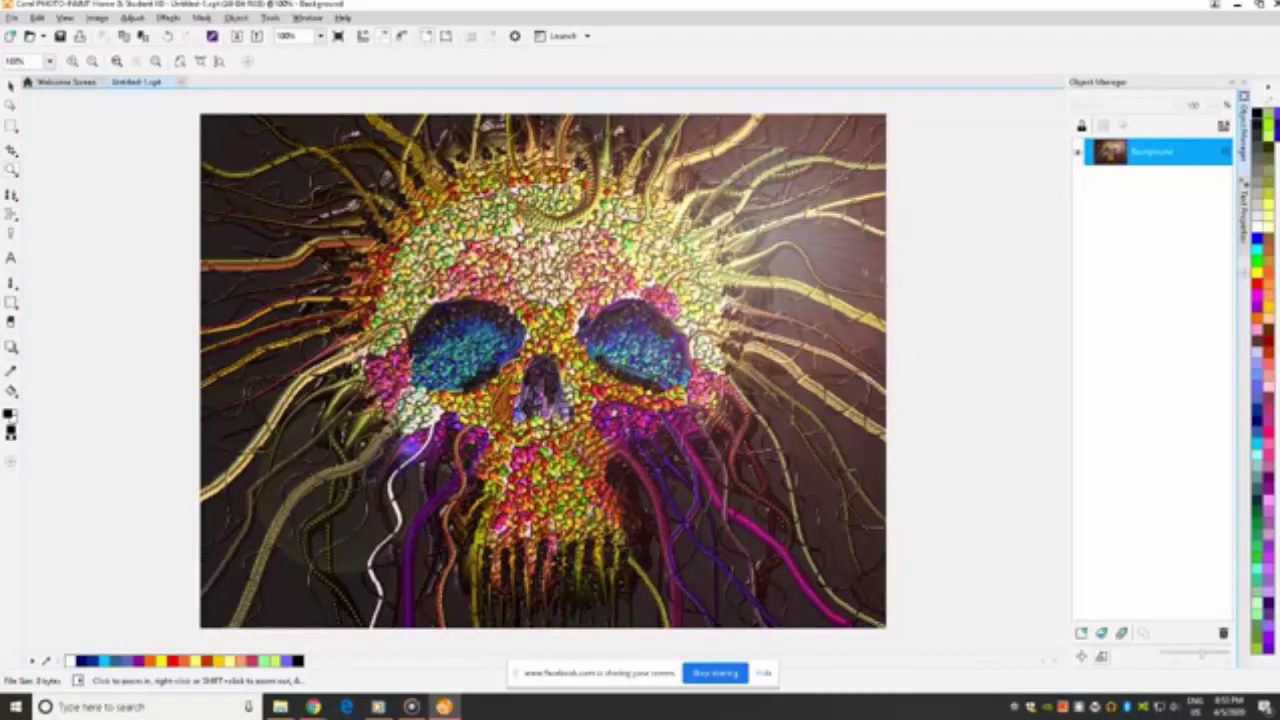
Undo the lens flare applied to the skull image.
left_click(36, 17)
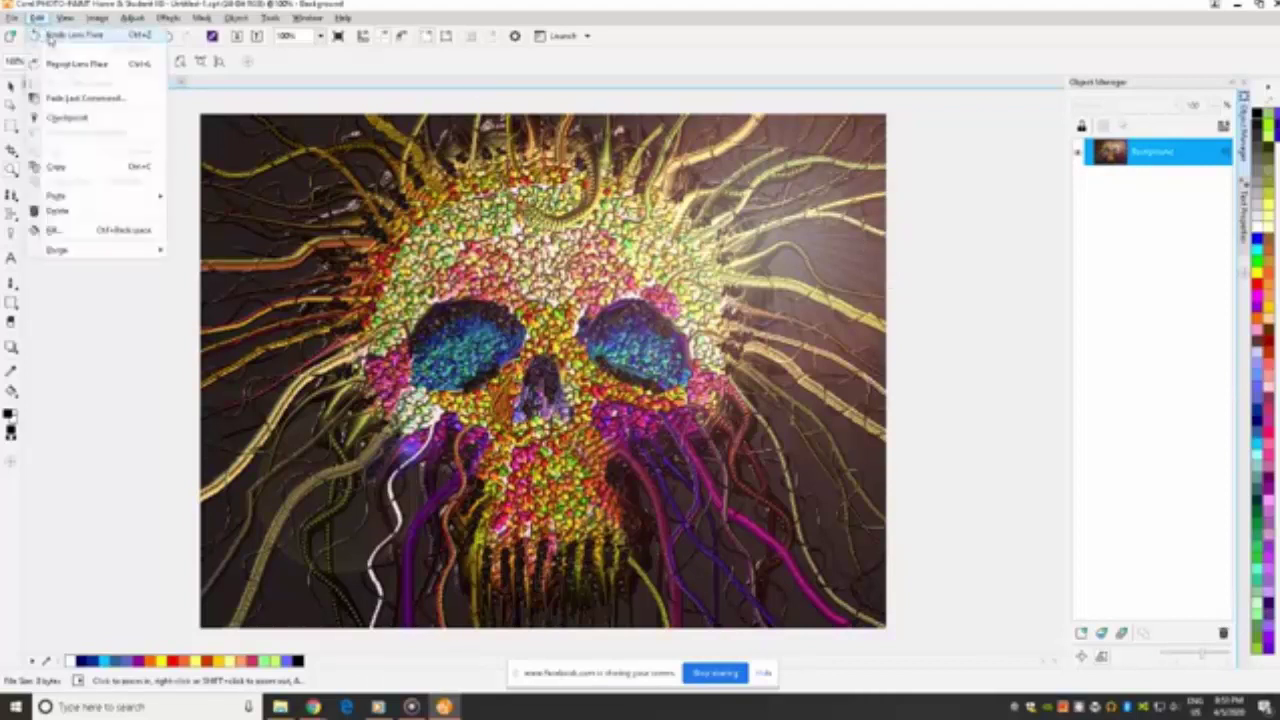
left_click(50, 31)
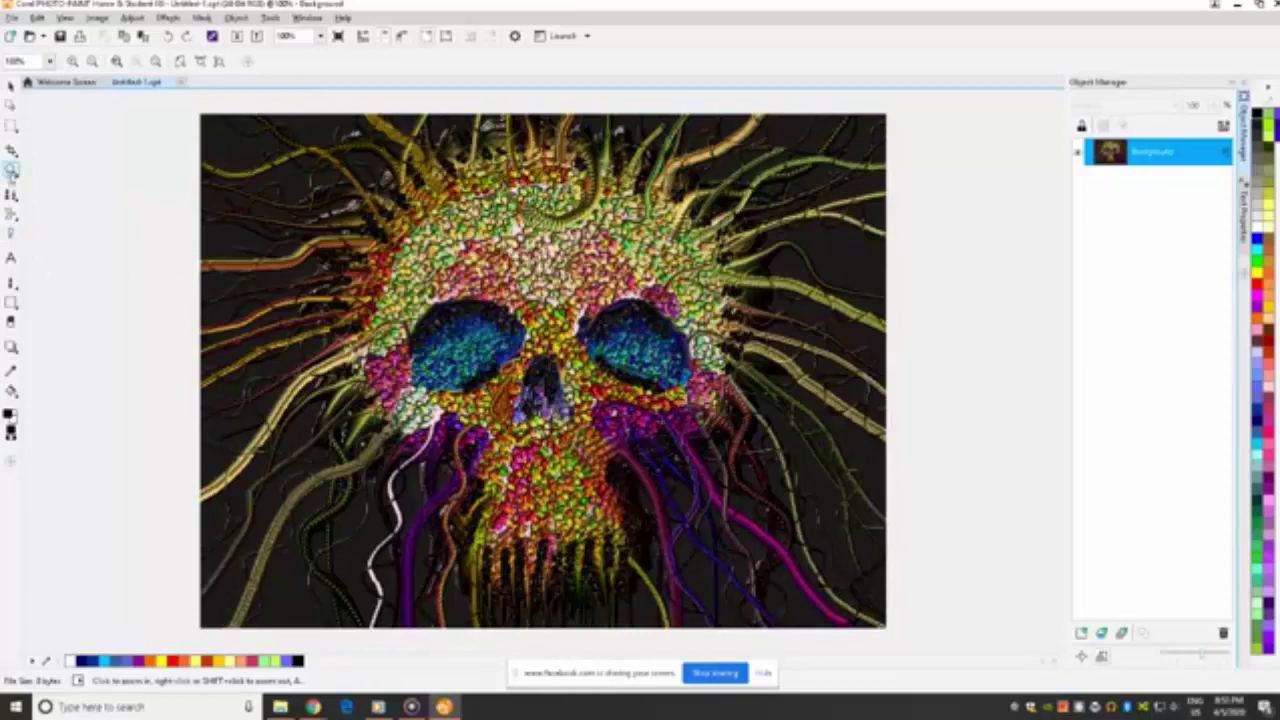
left_click(567, 308)
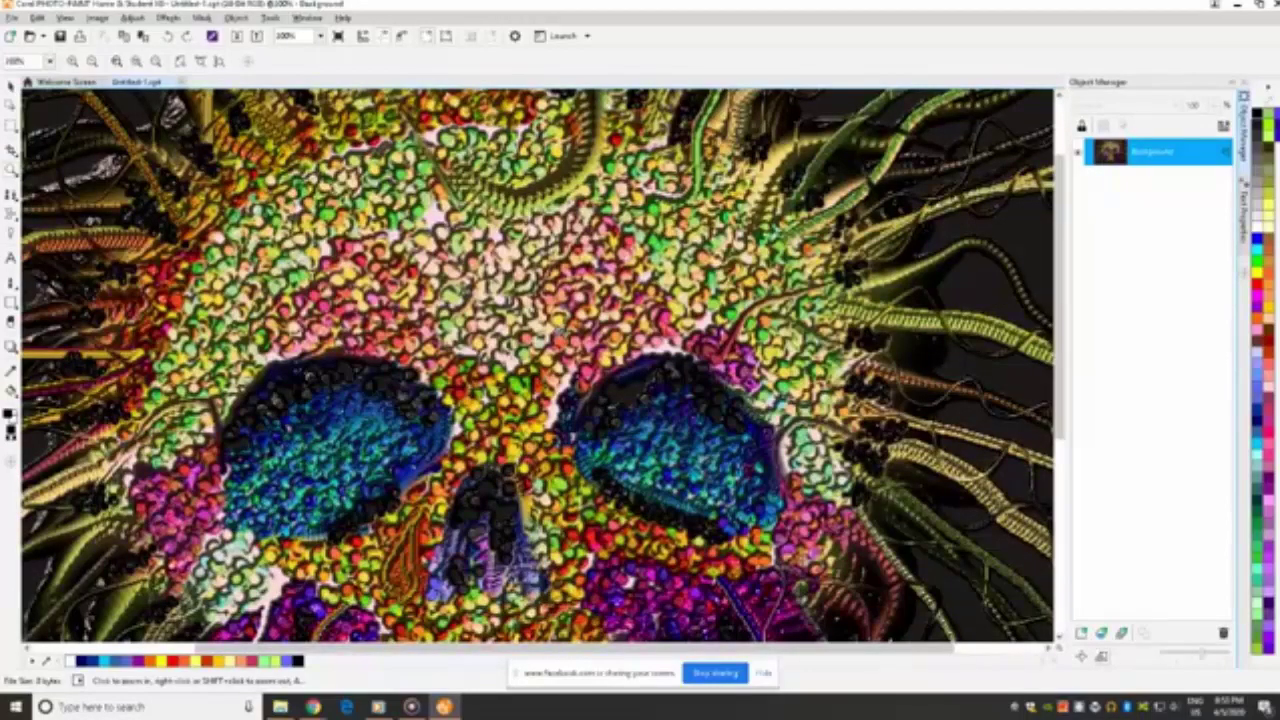
right_click(560, 331)
right_click(558, 334)
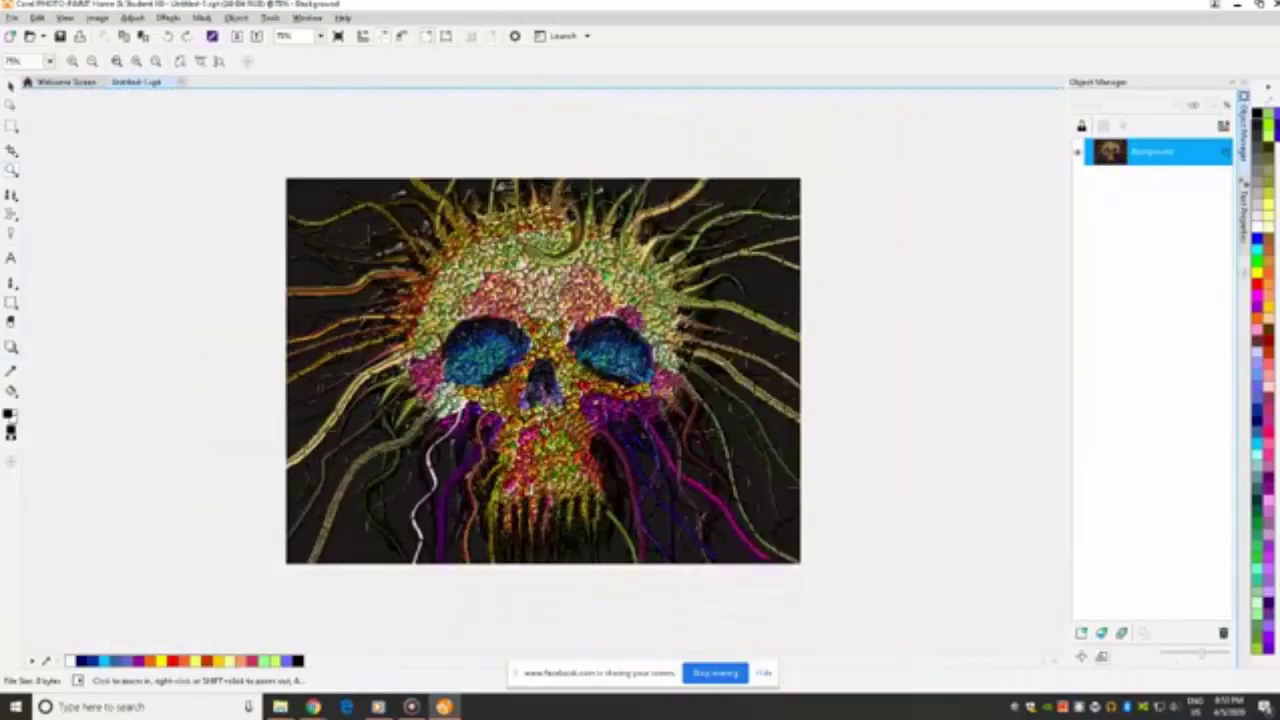
left_click(553, 368)
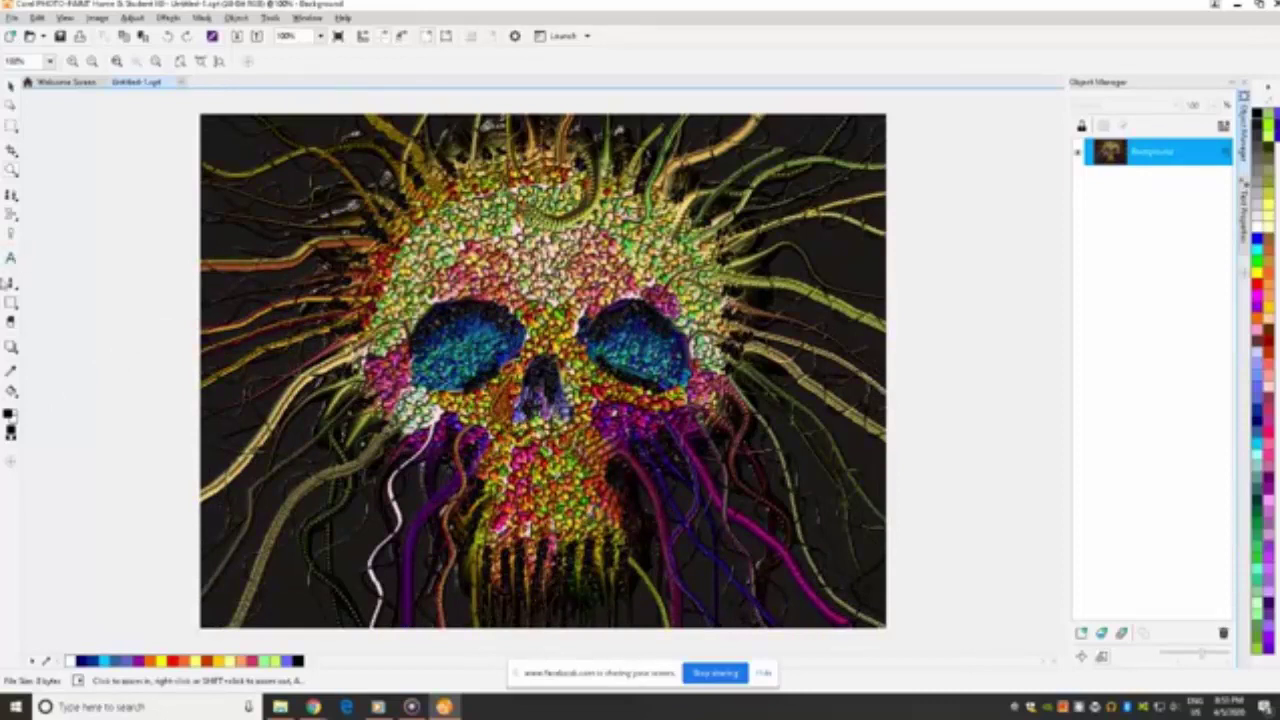
left_click(11, 284)
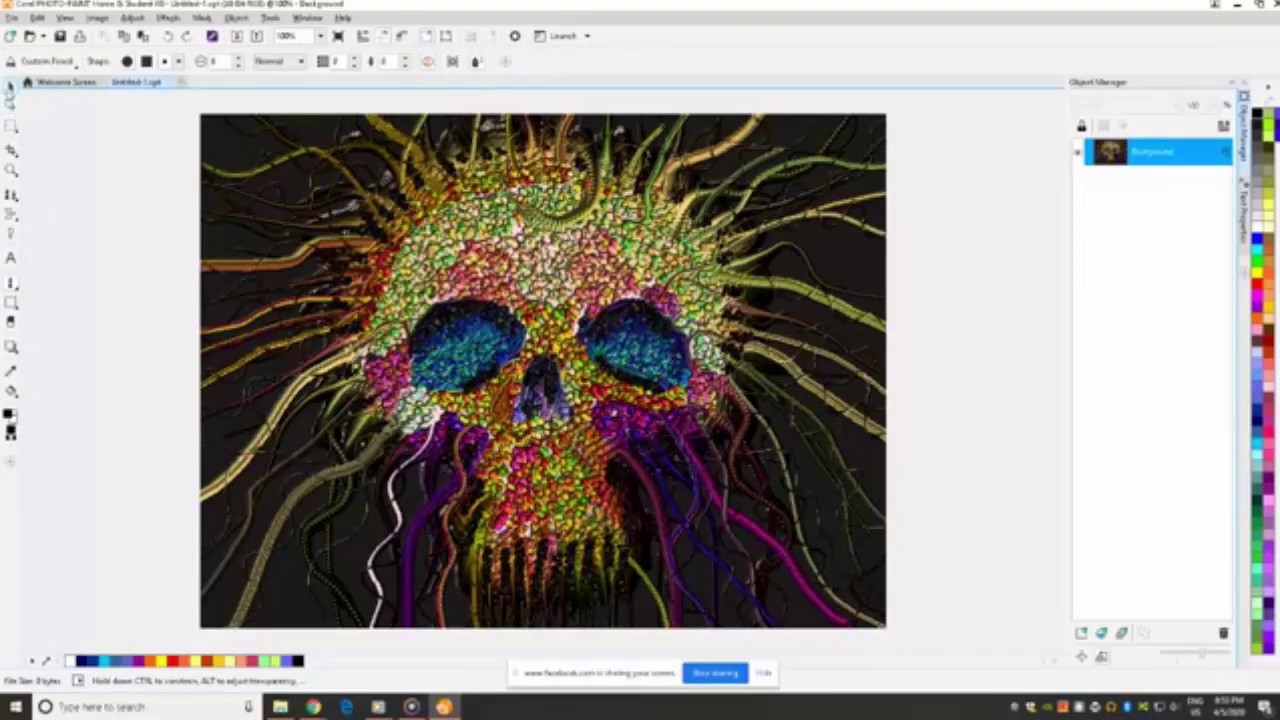
left_click(11, 87)
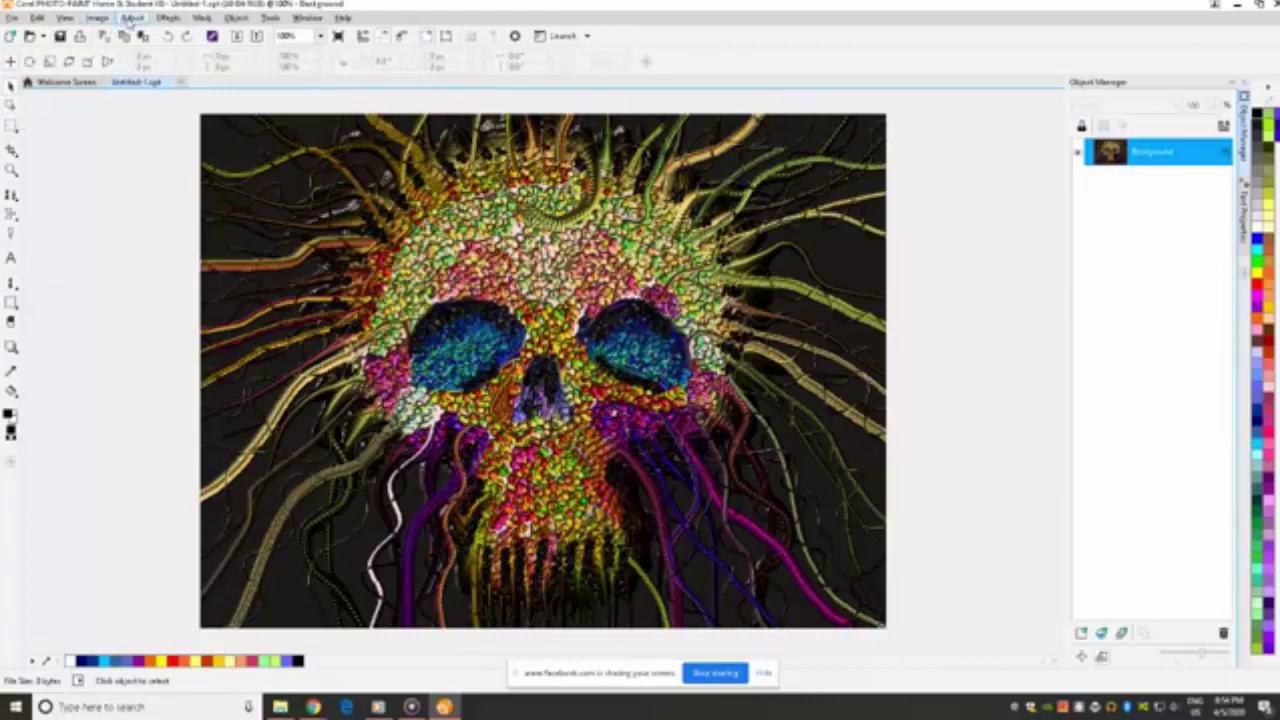
Try a white elliptical vignette around the edges of the skull image.
left_click(167, 19)
mouse_move(176, 40)
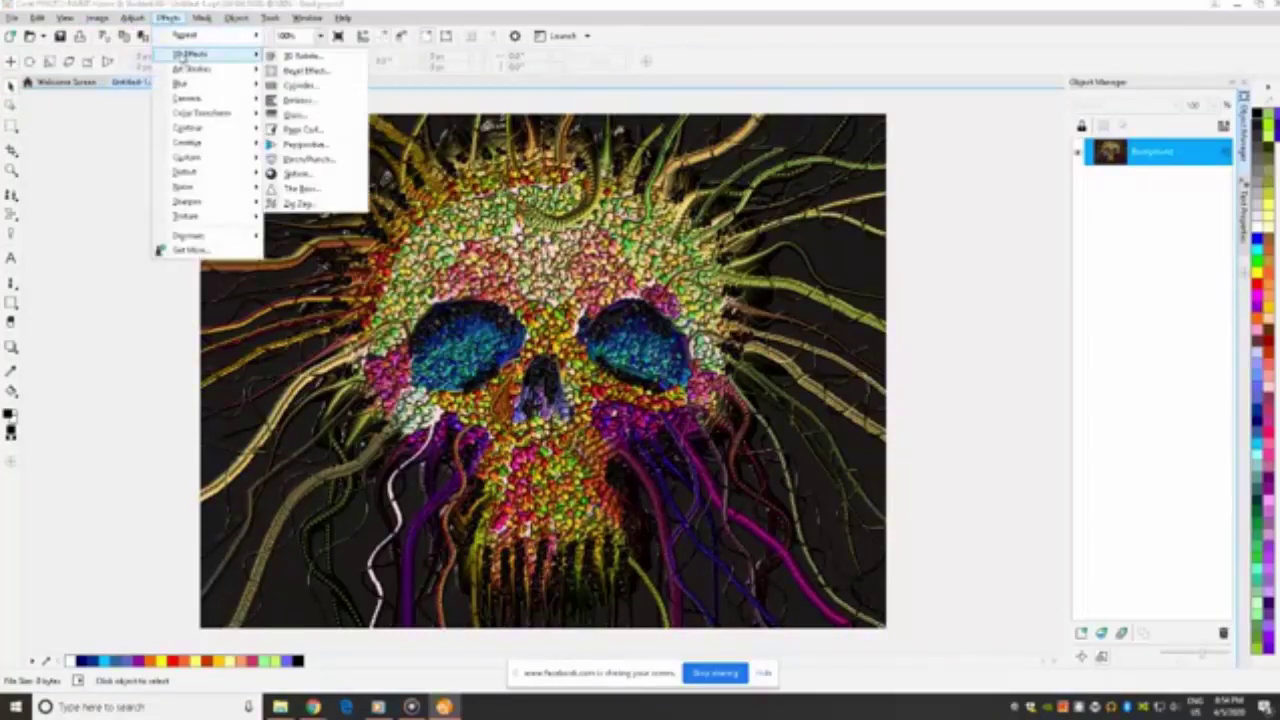
mouse_move(210, 145)
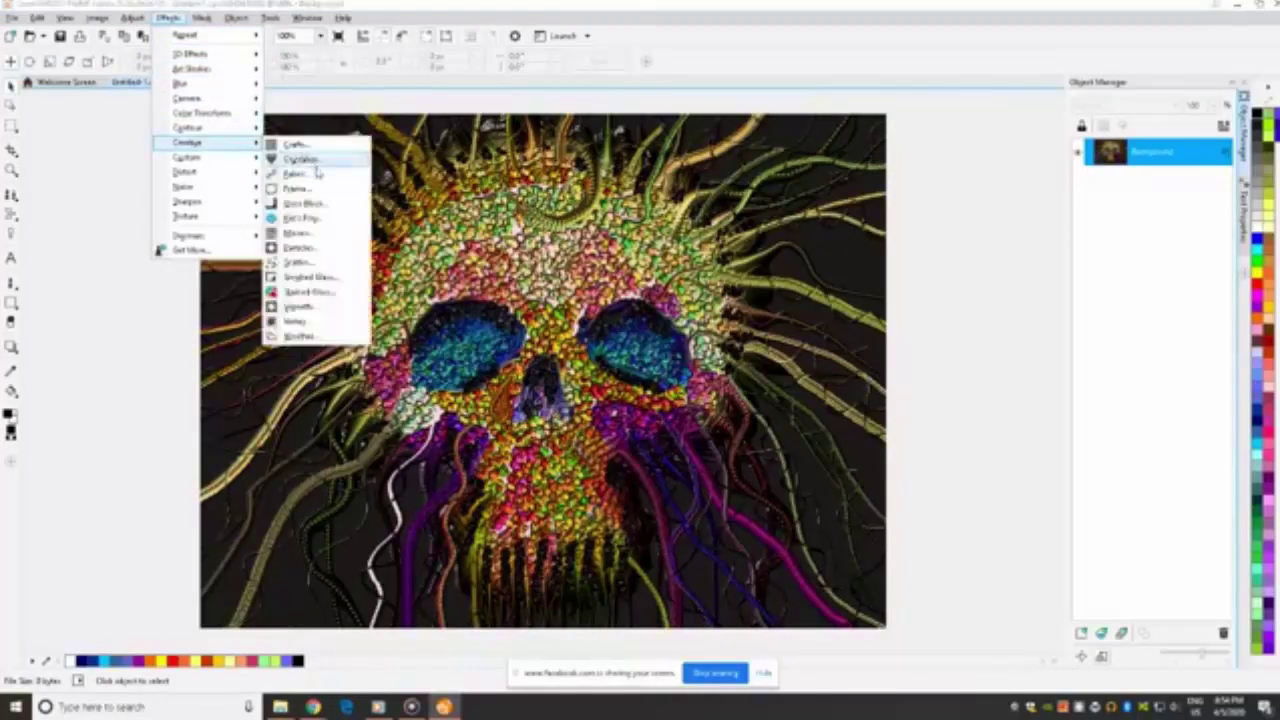
left_click(305, 306)
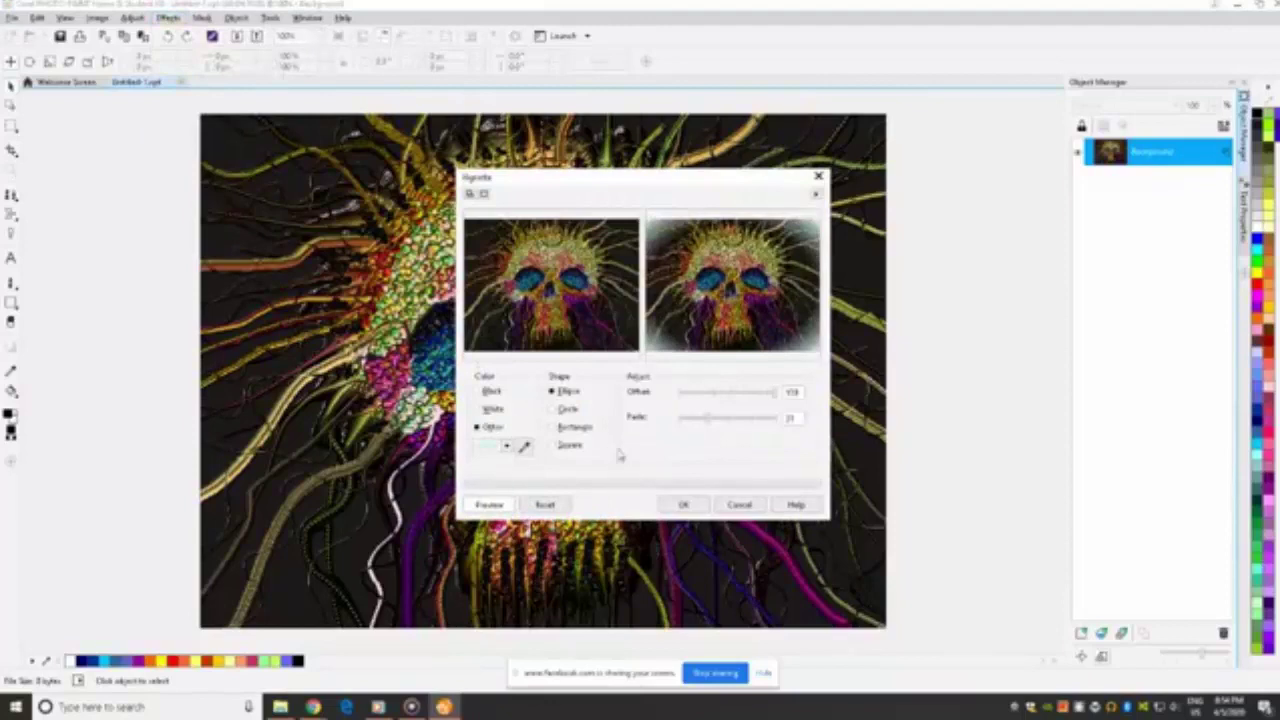
left_click_drag(604, 187, 948, 177)
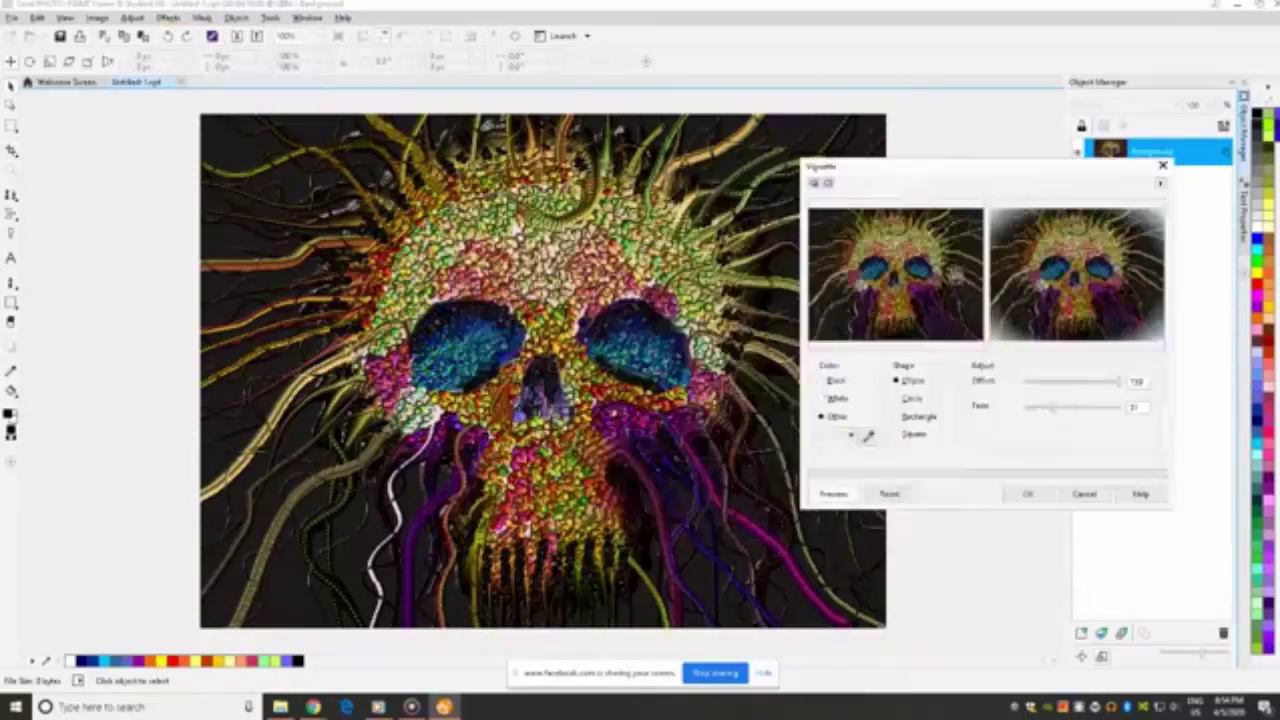
left_click(821, 398)
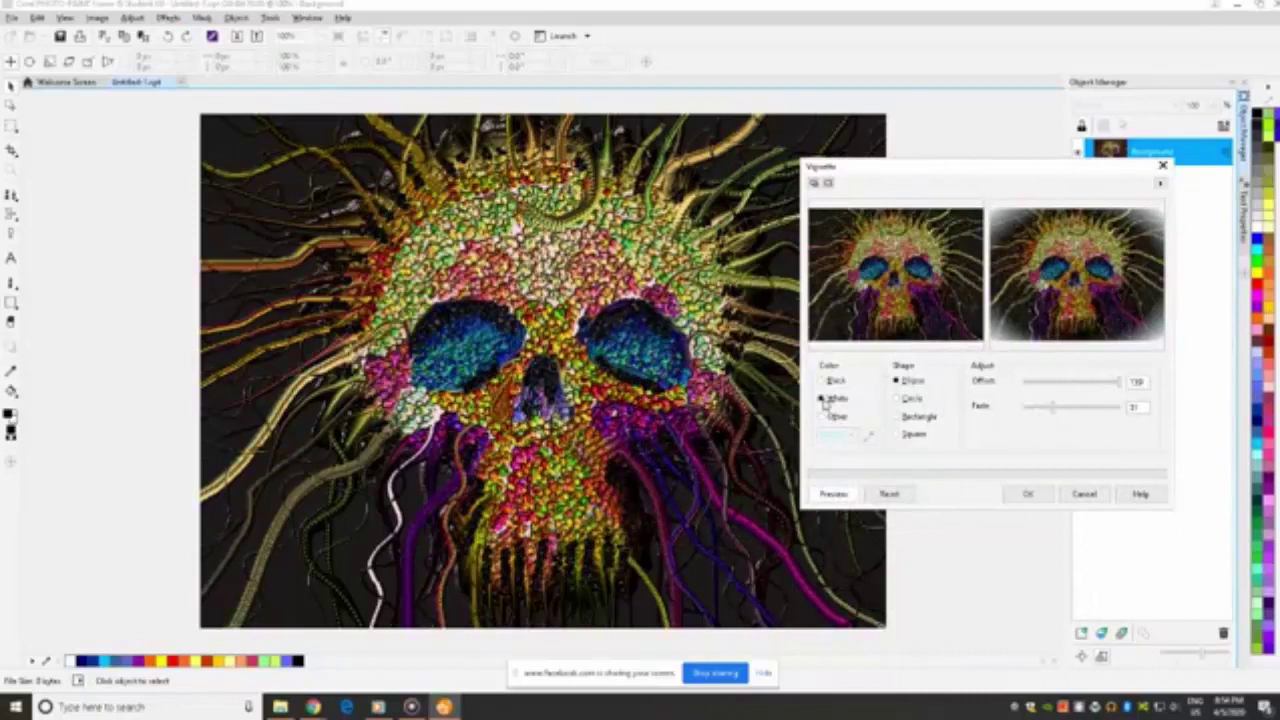
left_click(1027, 494)
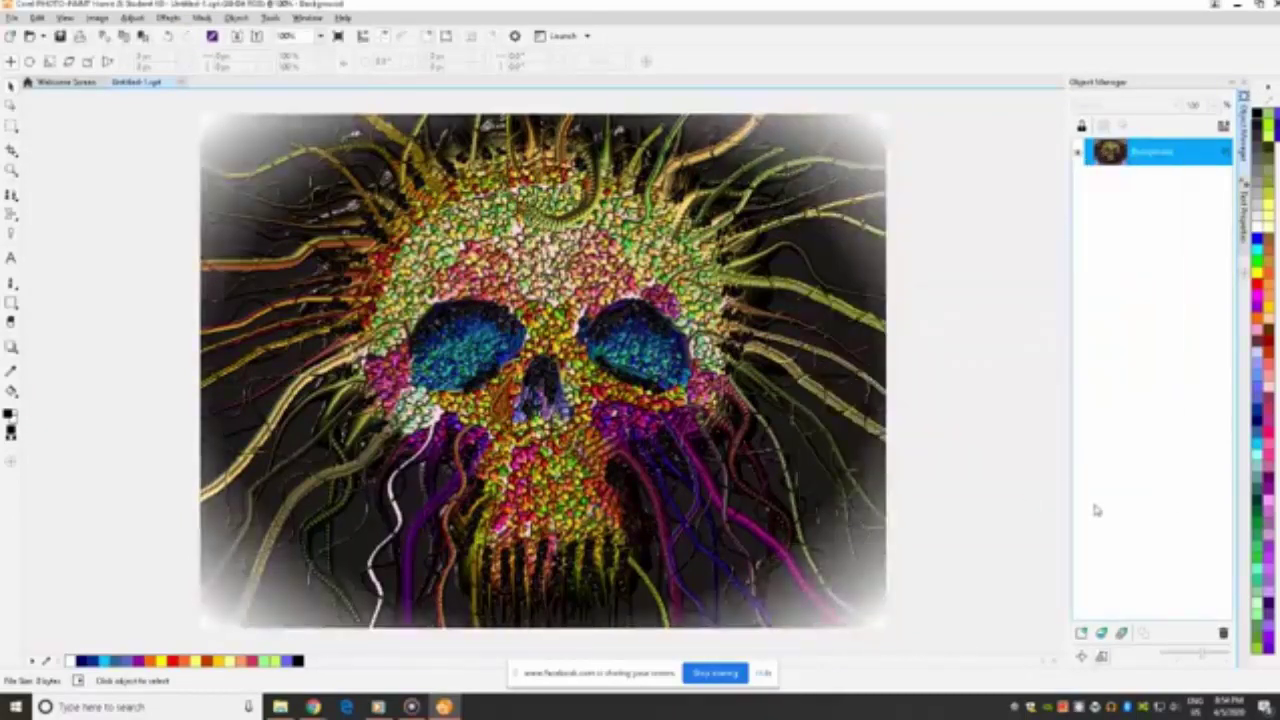
Undo the white vignette.
left_click(64, 18)
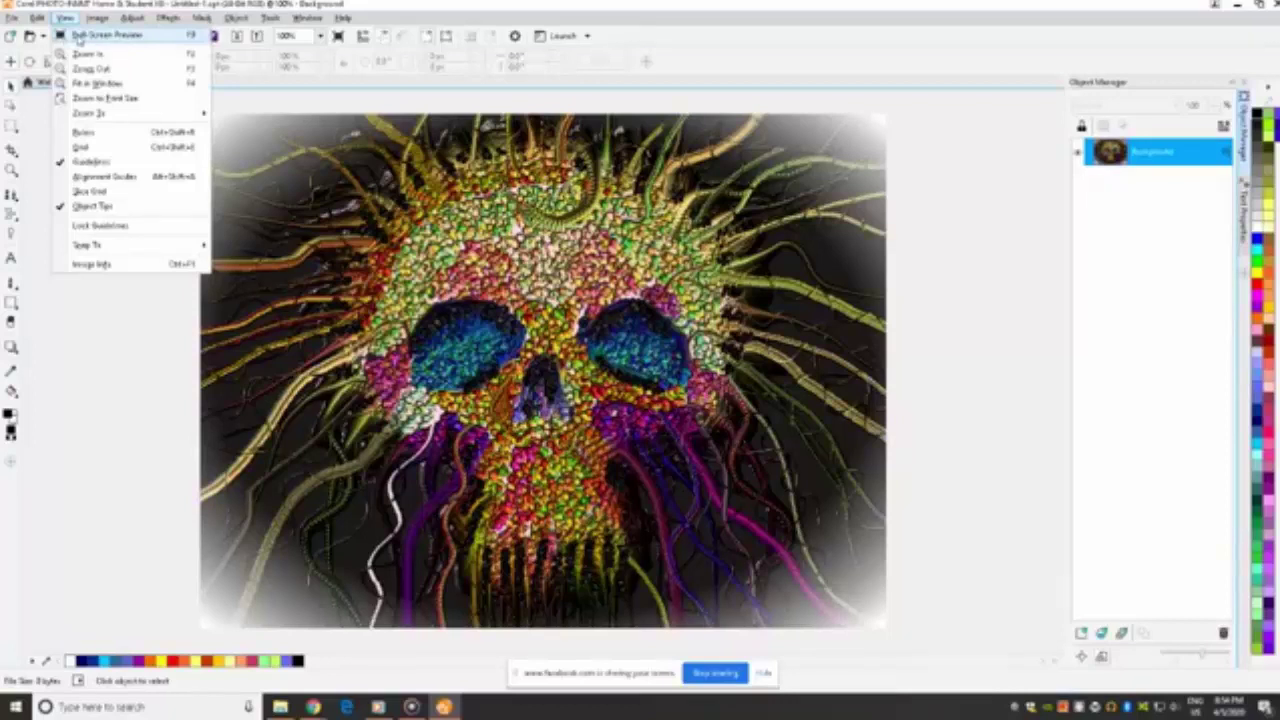
mouse_move(166, 19)
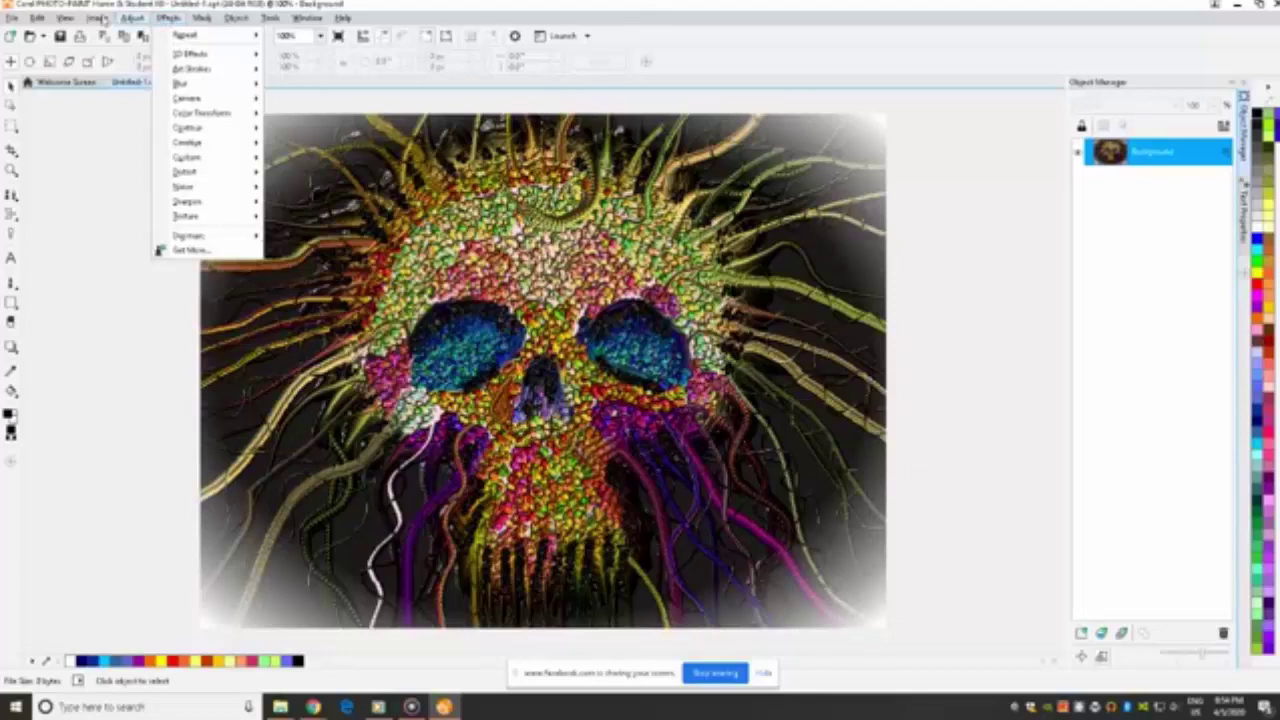
left_click(55, 34)
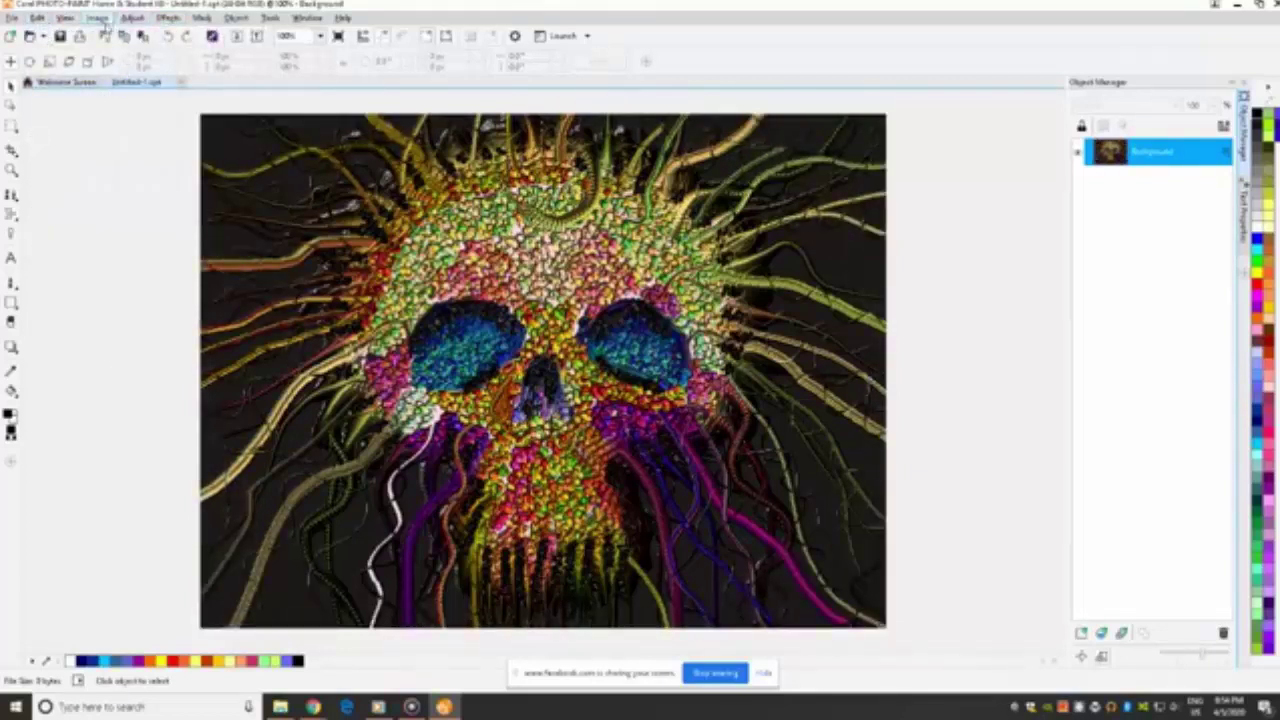
Start the creative Particles effect with the Bubbles style and lower the bubbles' transparency to about 7.
left_click(166, 19)
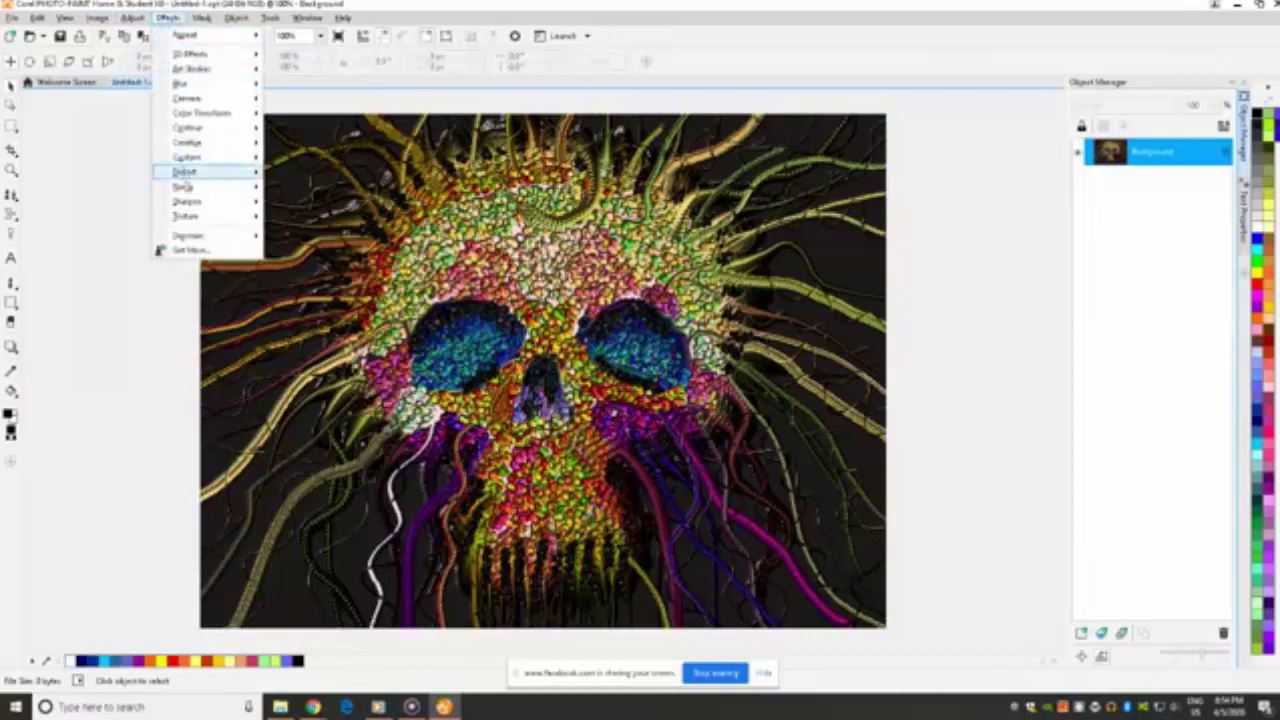
mouse_move(250, 144)
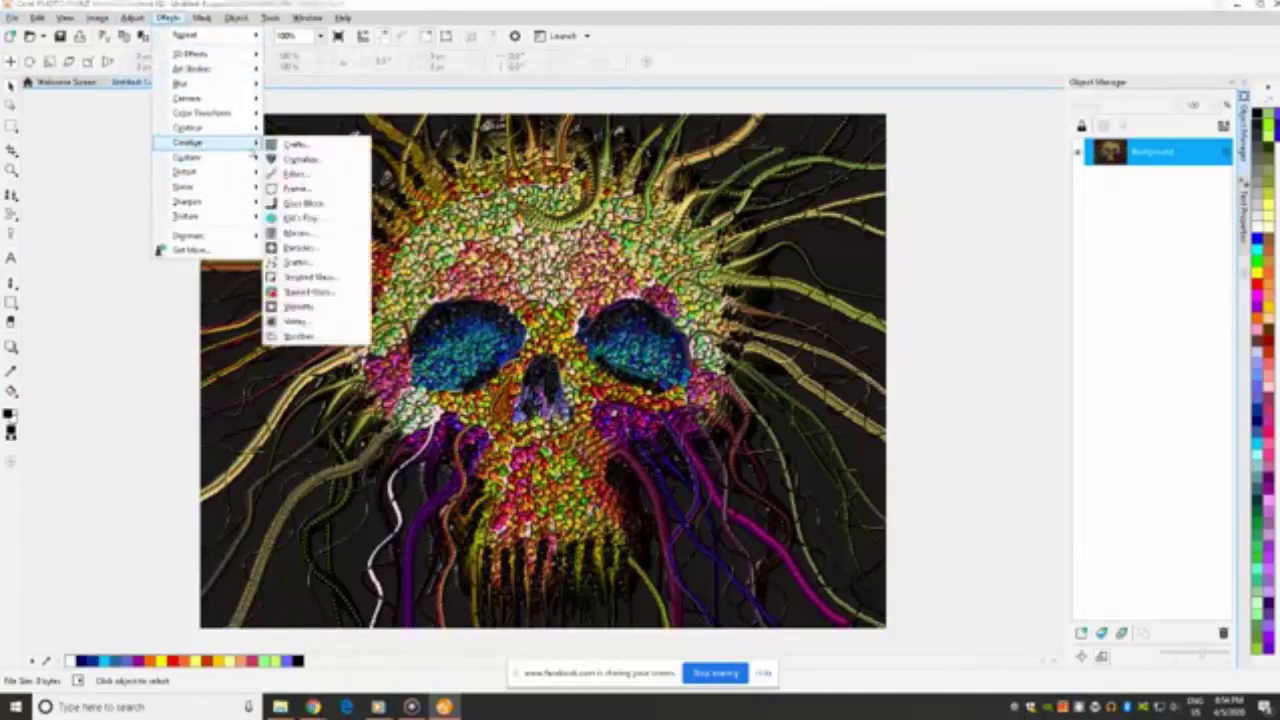
left_click(305, 248)
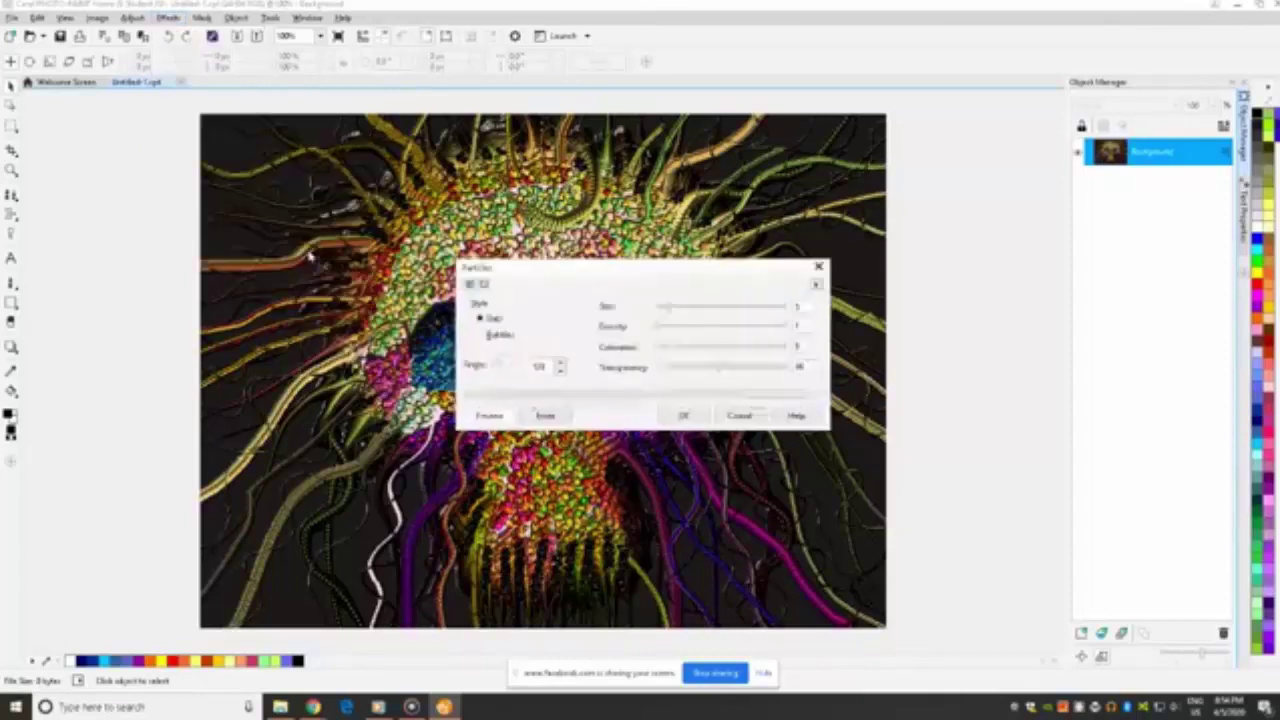
left_click(480, 335)
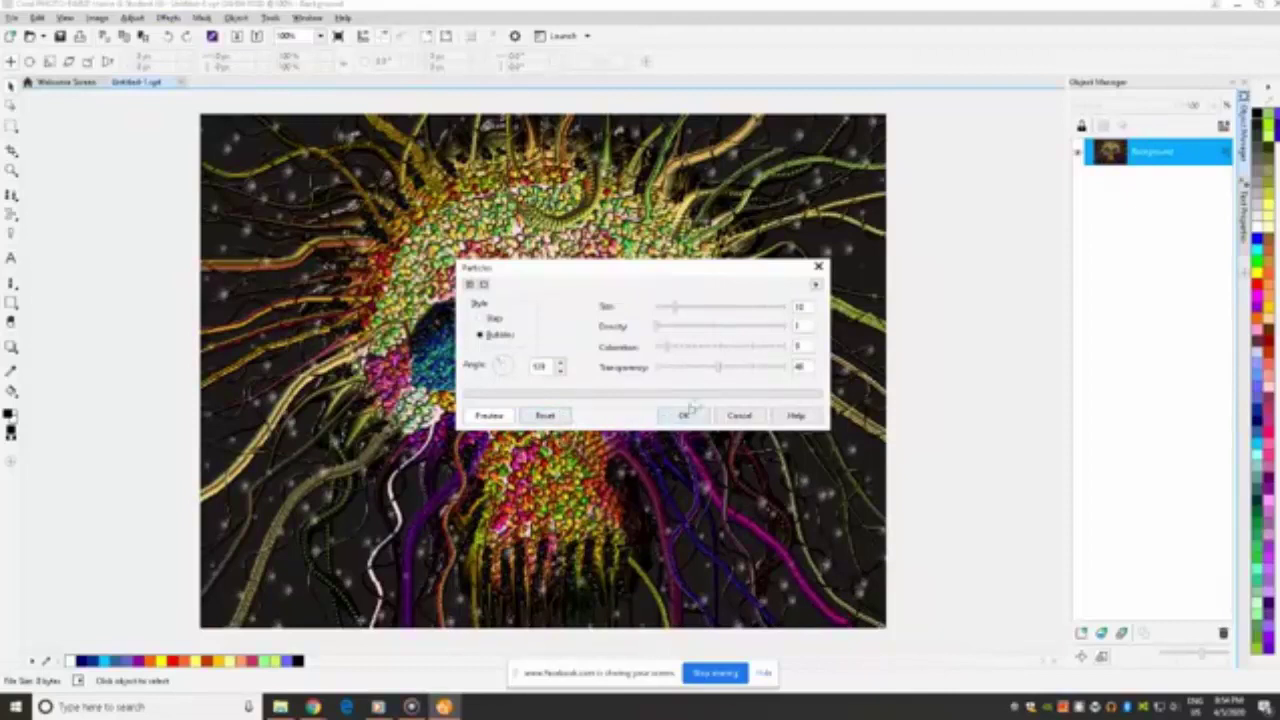
left_click(745, 369)
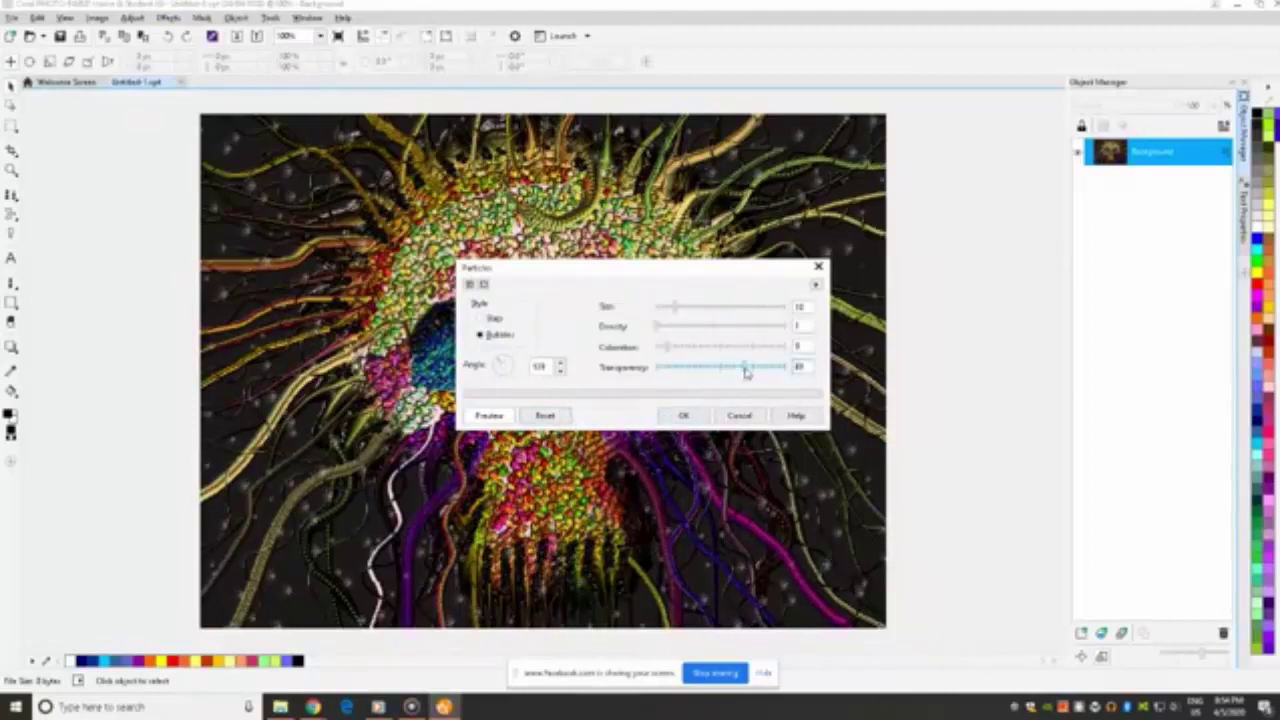
left_click(673, 369)
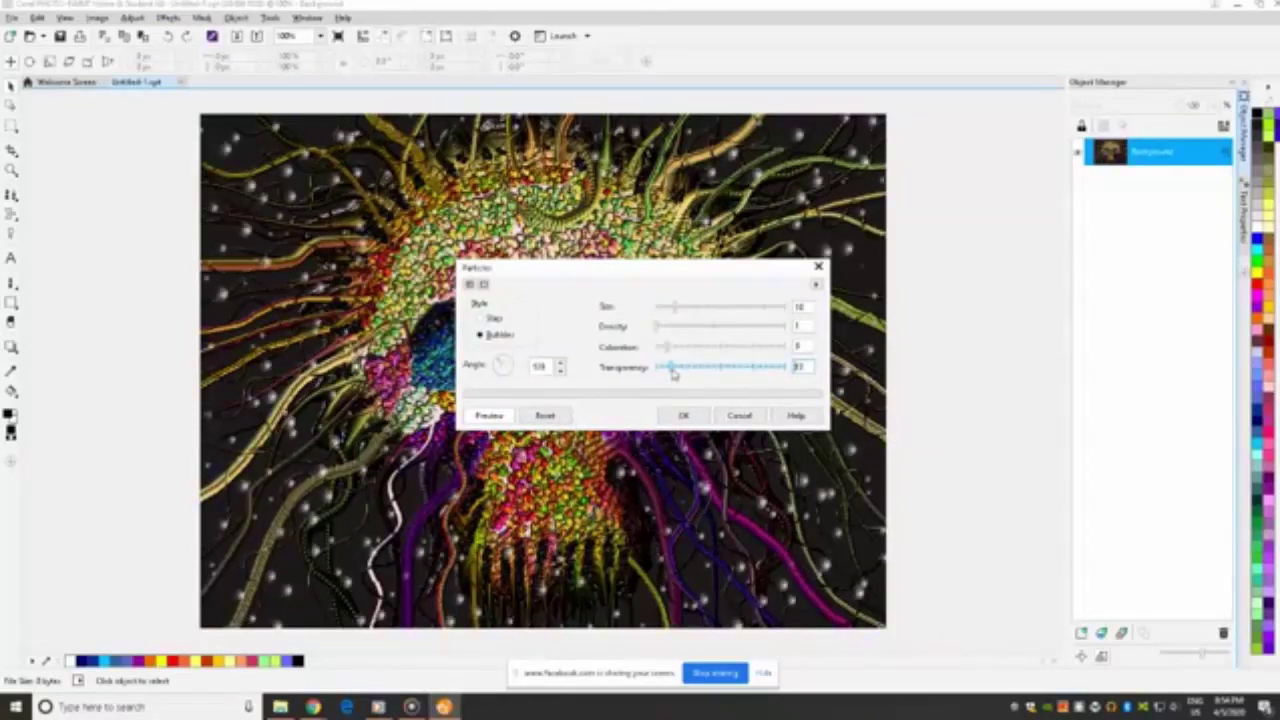
left_click_drag(668, 369, 662, 369)
Try the bubbles with a coloration of about 58 and a size of 14.
left_click(682, 348)
left_click_drag(712, 350, 729, 350)
left_click_drag(696, 265, 948, 217)
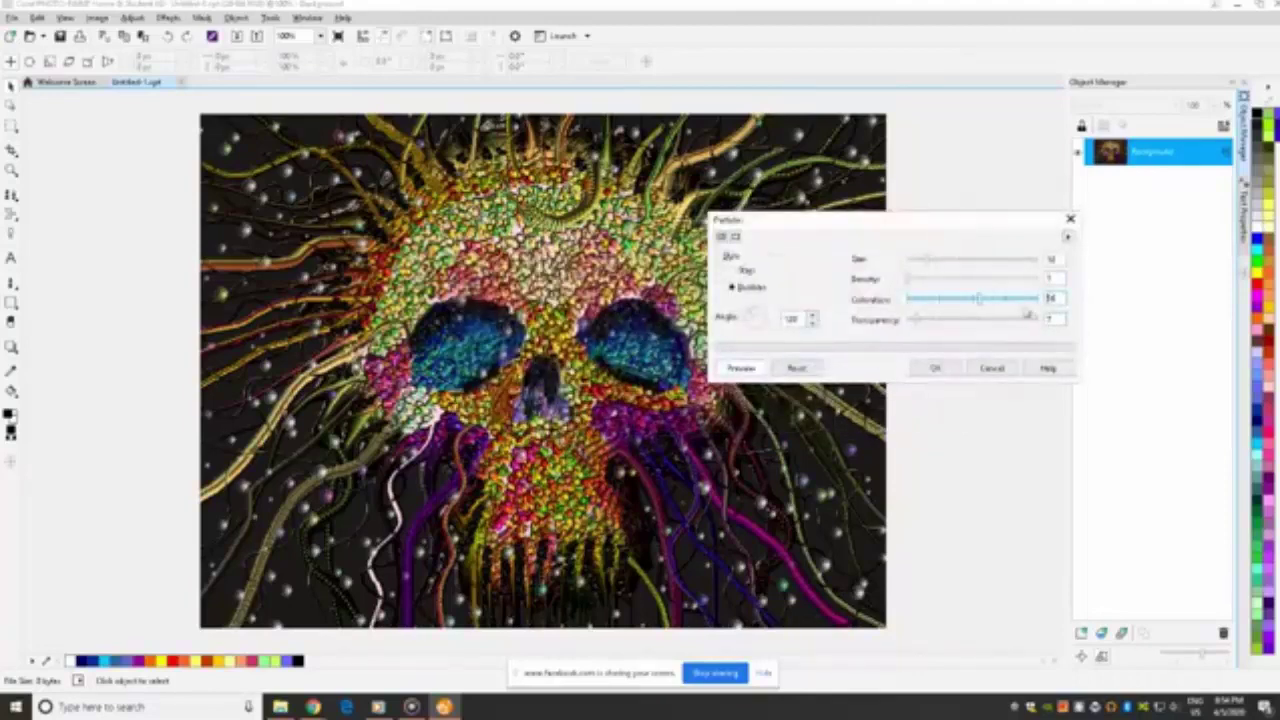
left_click(960, 261)
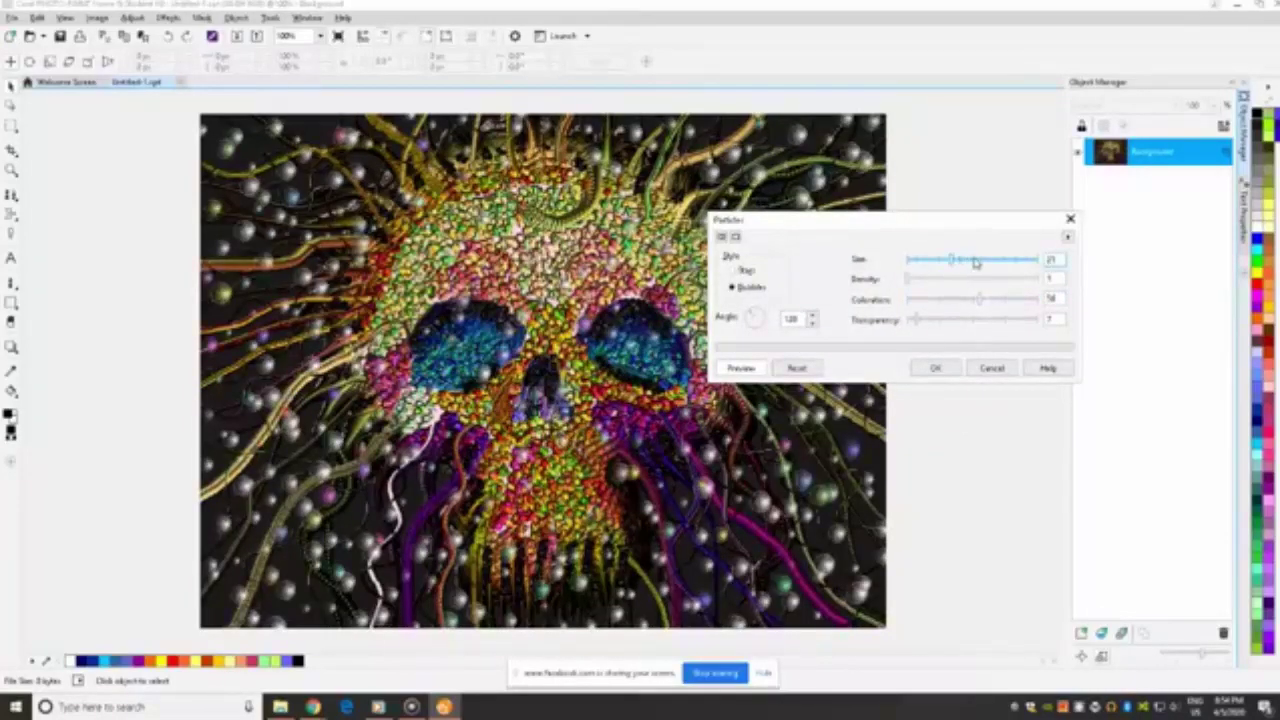
left_click_drag(975, 262, 938, 262)
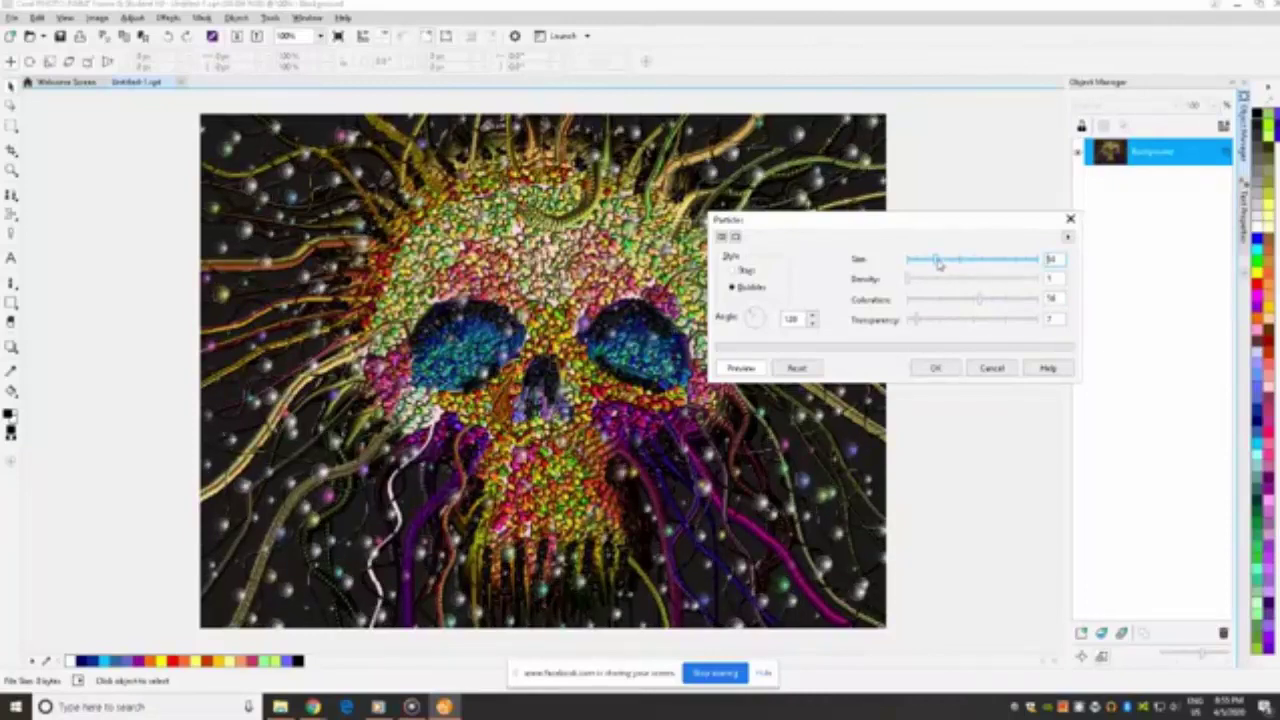
Lower the bubbles' coloration to about 3 so that they are almost colourless.
left_click_drag(874, 222, 1028, 102)
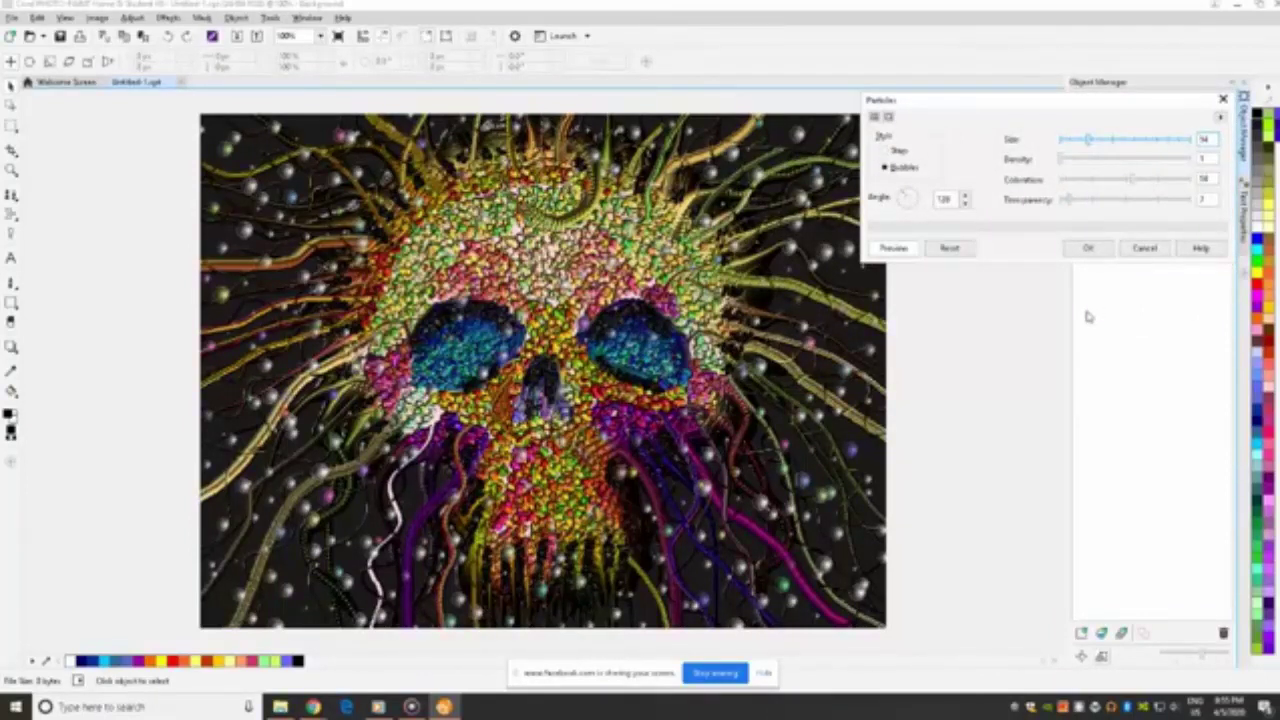
left_click(1070, 180)
left_click_drag(1067, 182, 1062, 182)
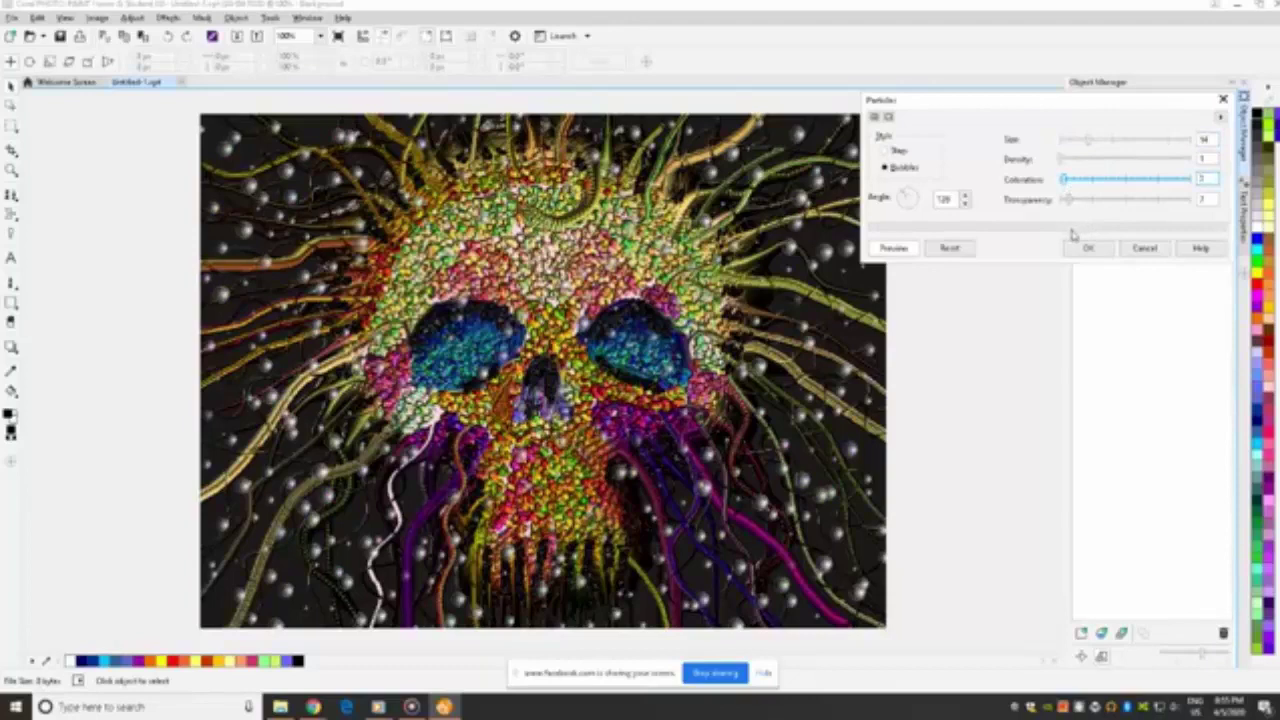
Try a higher bubble density, and return the density to 1.
left_click(1072, 160)
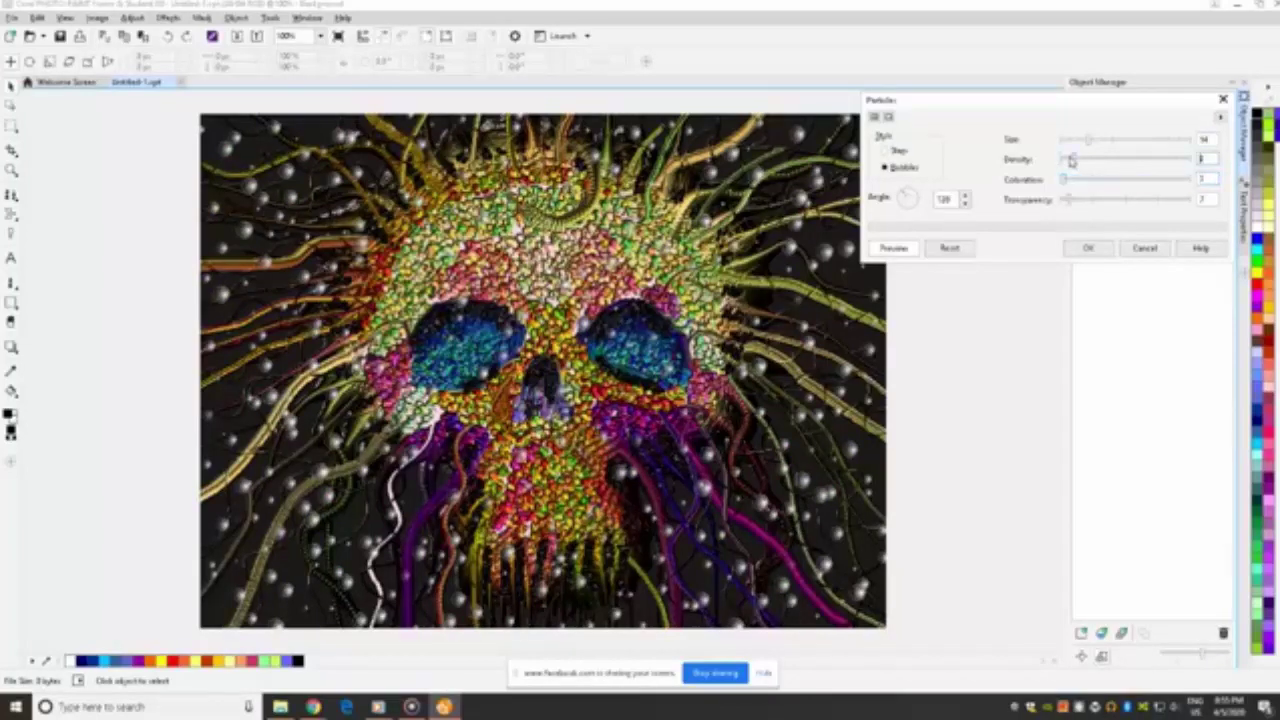
left_click_drag(1072, 160, 1110, 160)
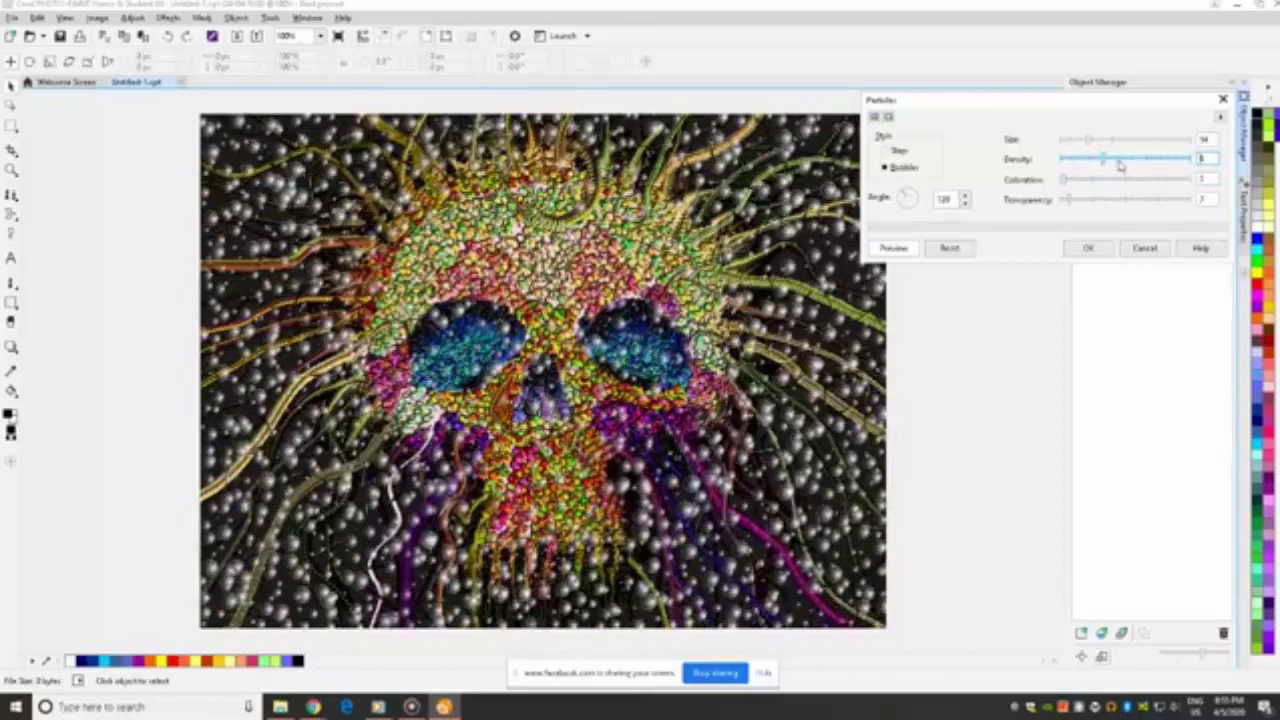
left_click(1063, 160)
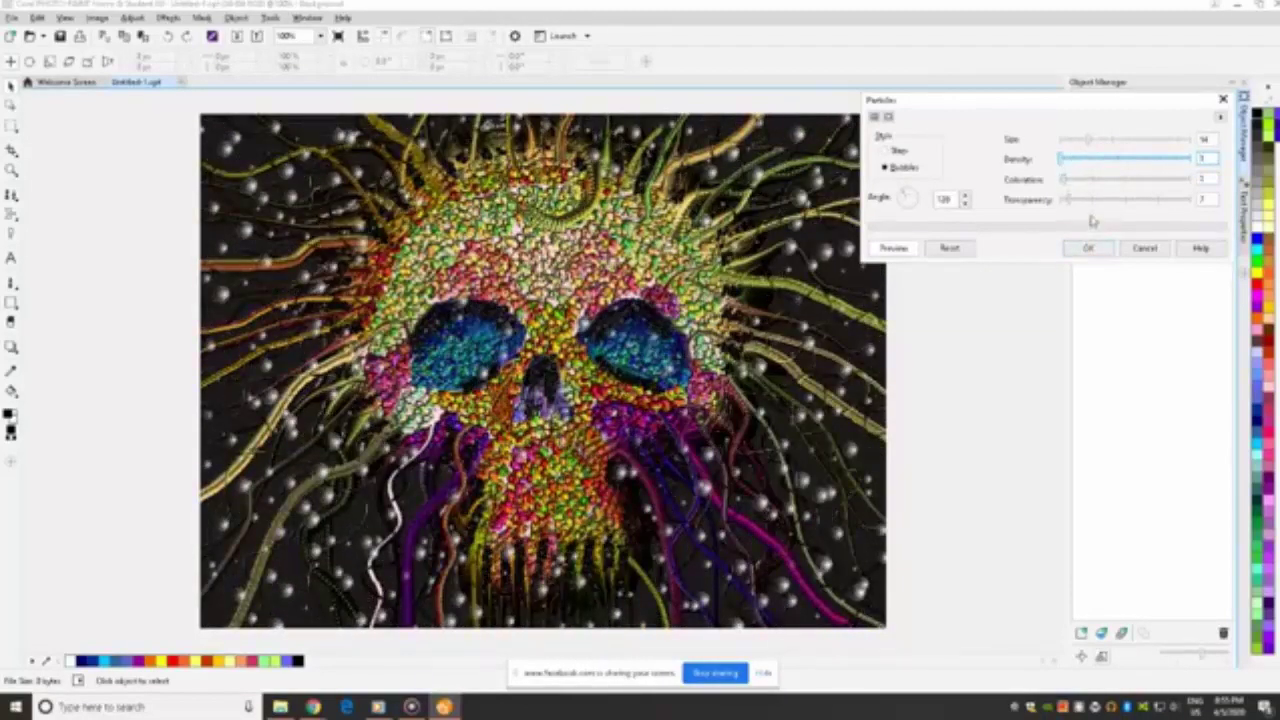
Set the bubble size to about 9 and raise the transparency to about 51.
left_click(1113, 143)
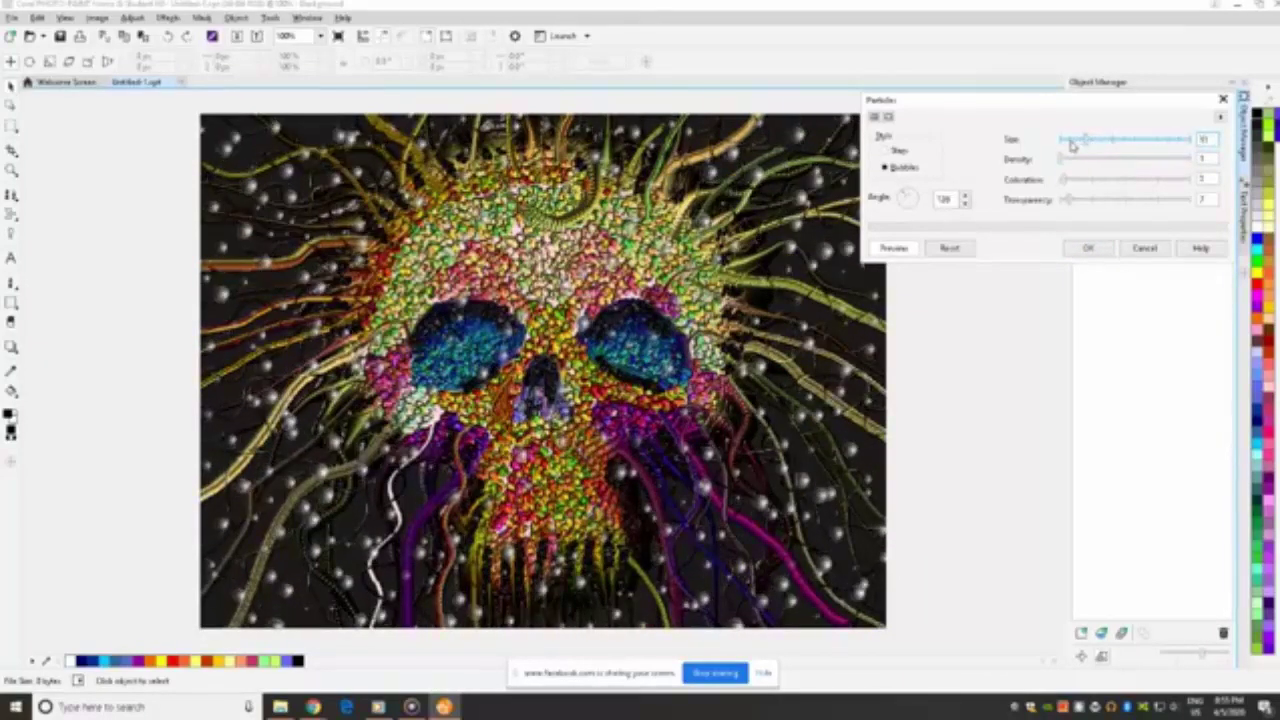
left_click(1072, 142)
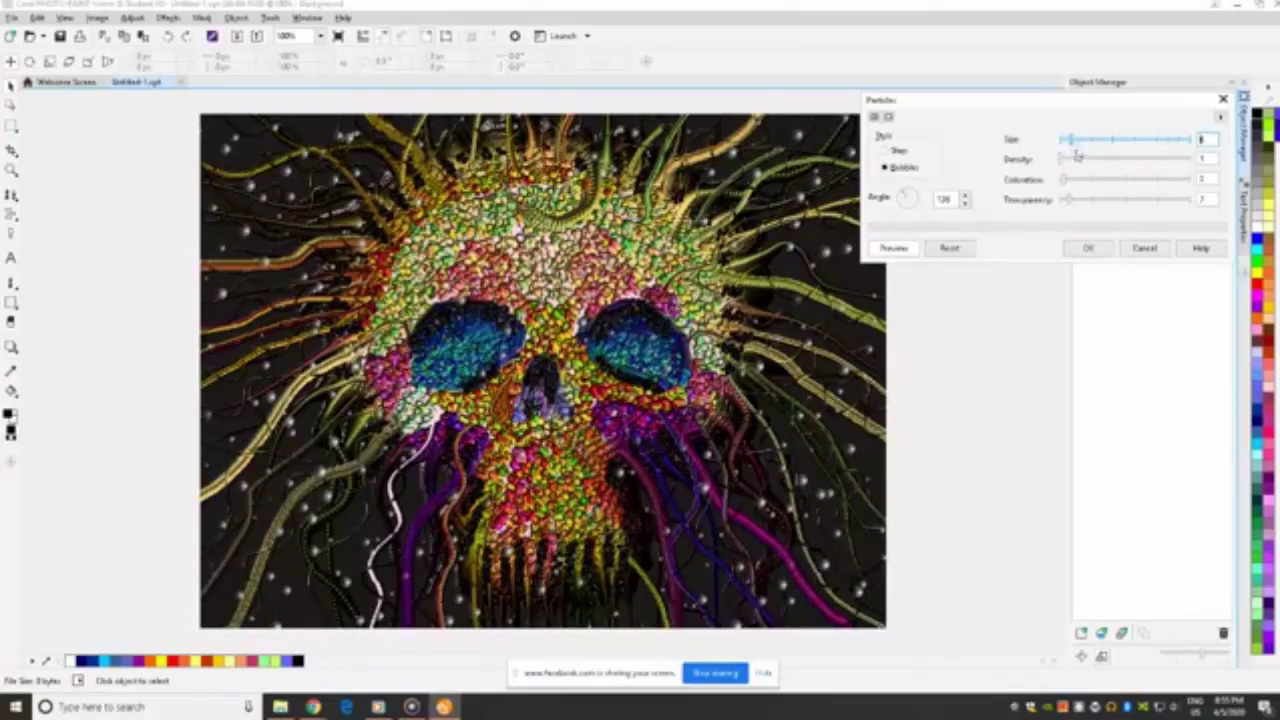
left_click(1077, 142)
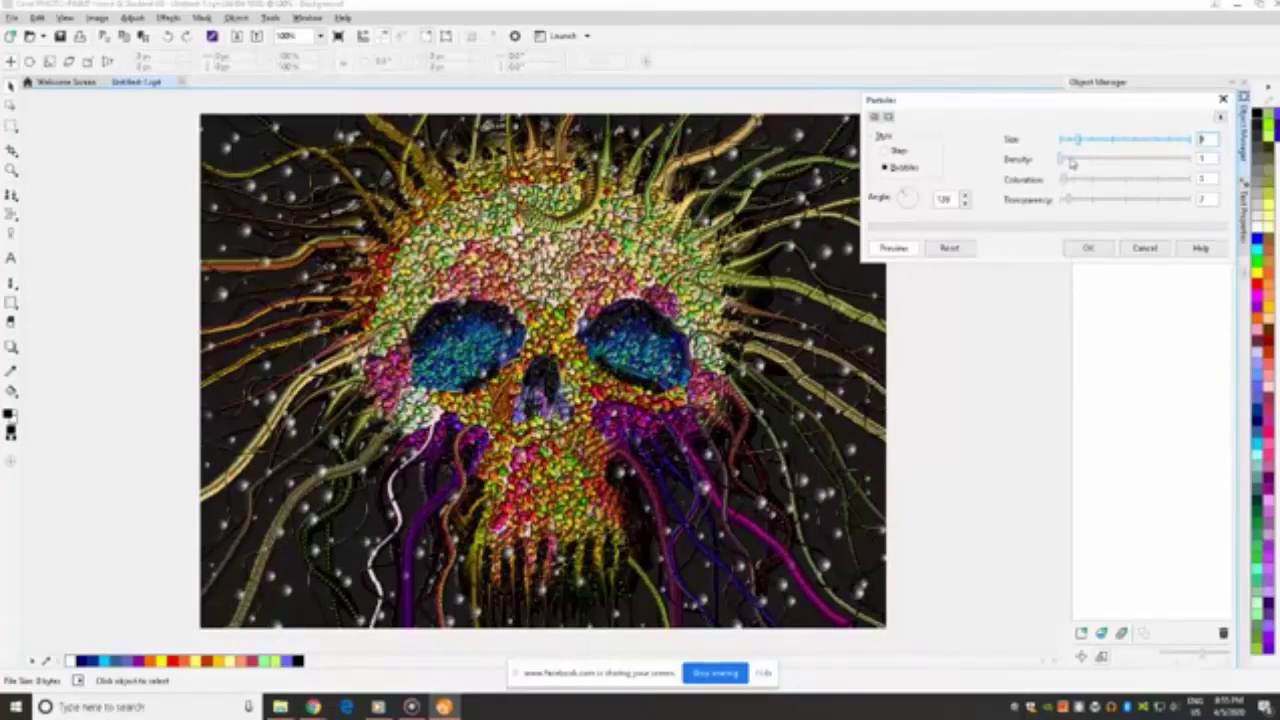
left_click_drag(1067, 200, 1097, 201)
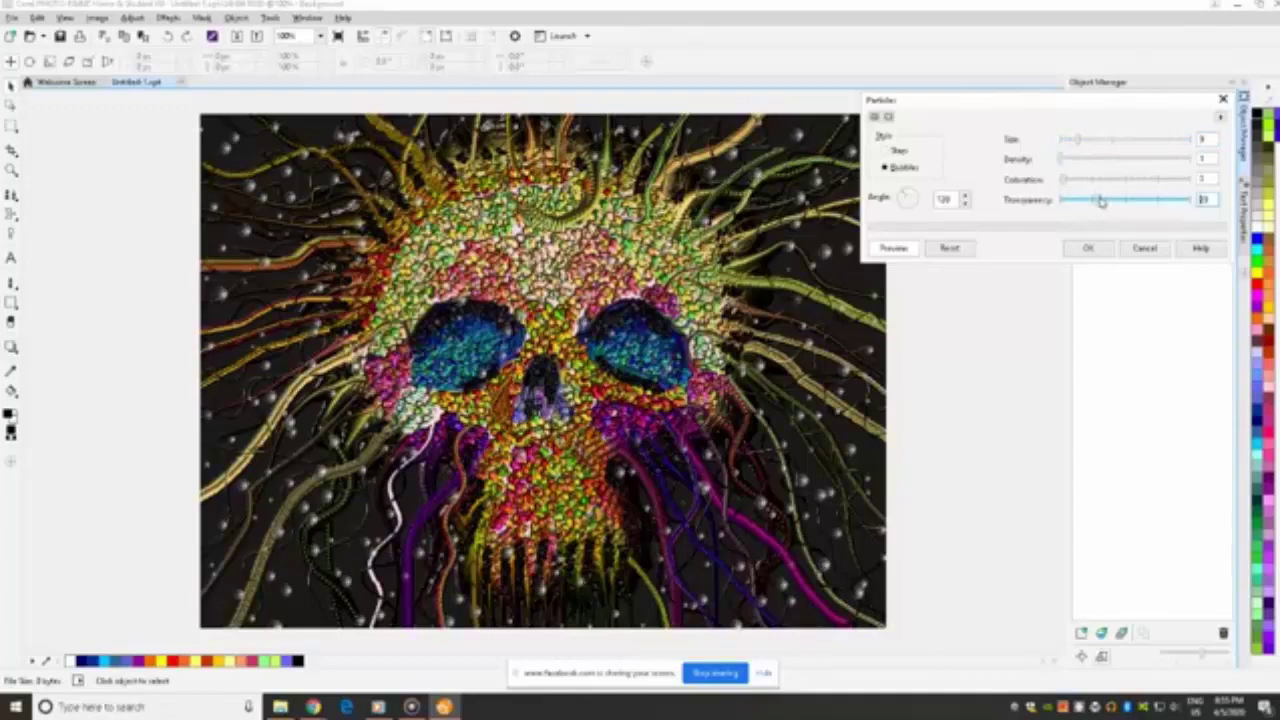
left_click(1129, 202)
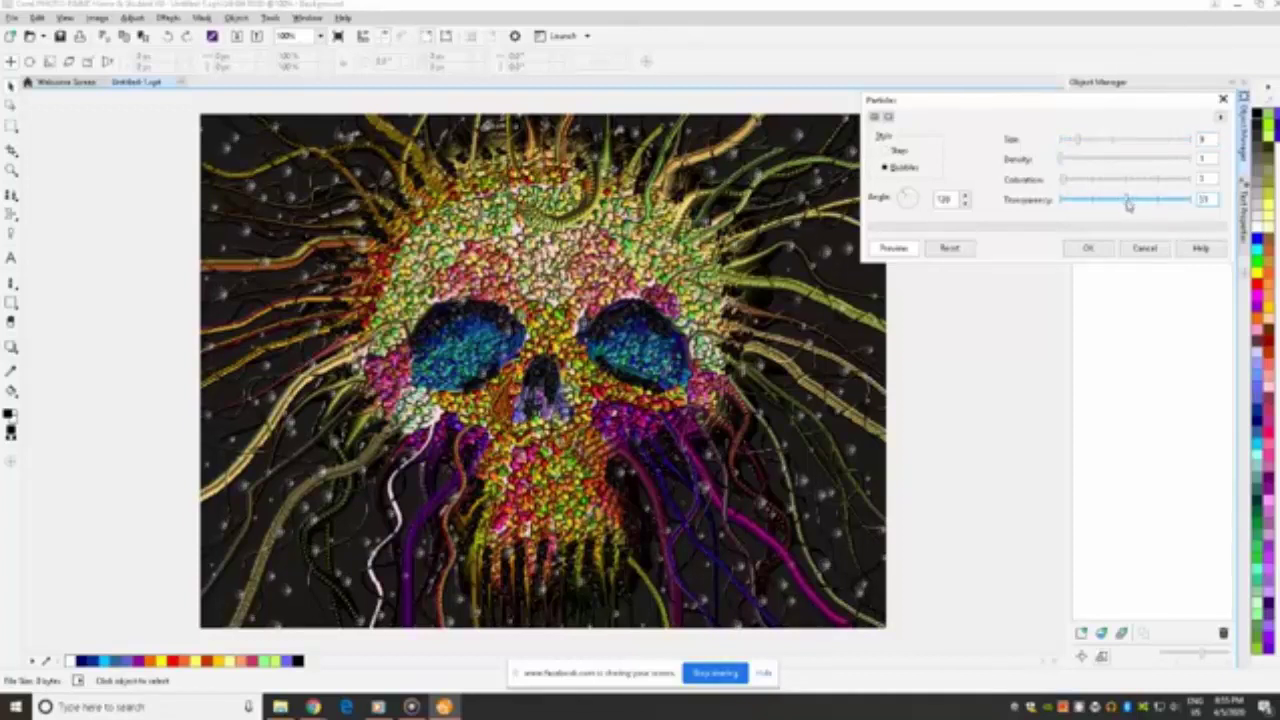
Apply the bubble particles effect to the painting and inspect the upper part of the skull up close.
left_click(1087, 248)
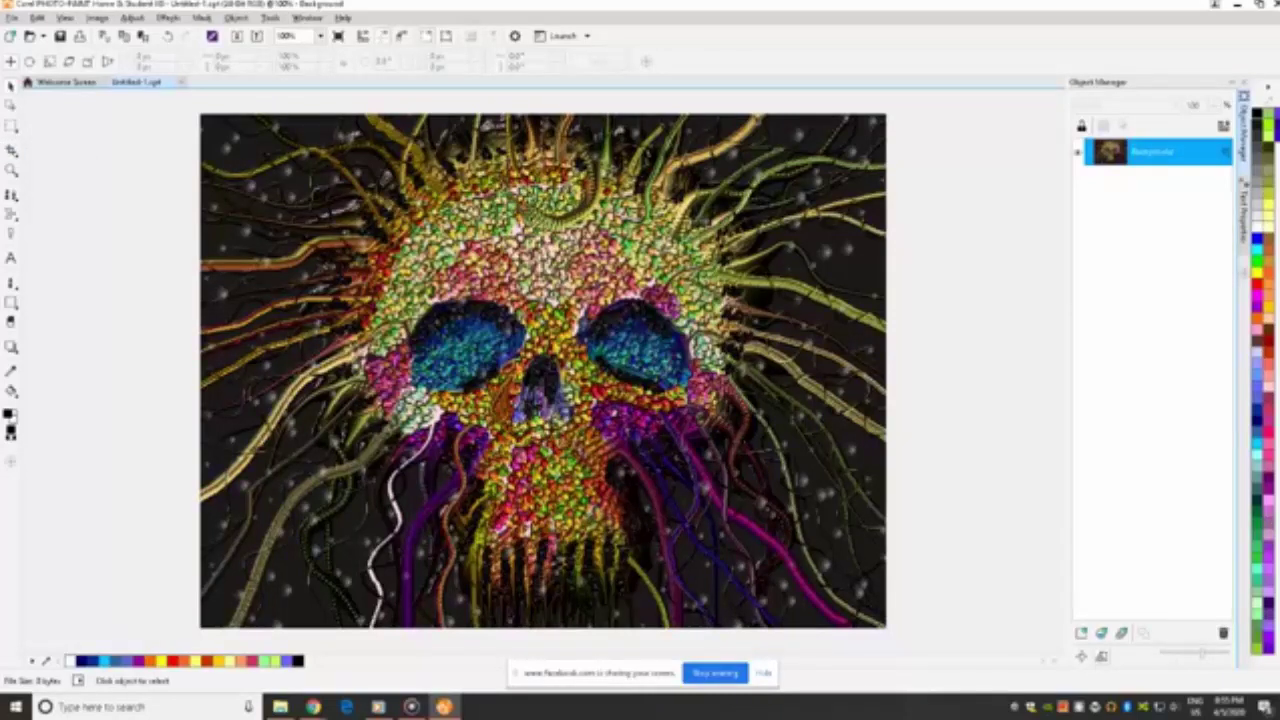
left_click(11, 170)
left_click(266, 224)
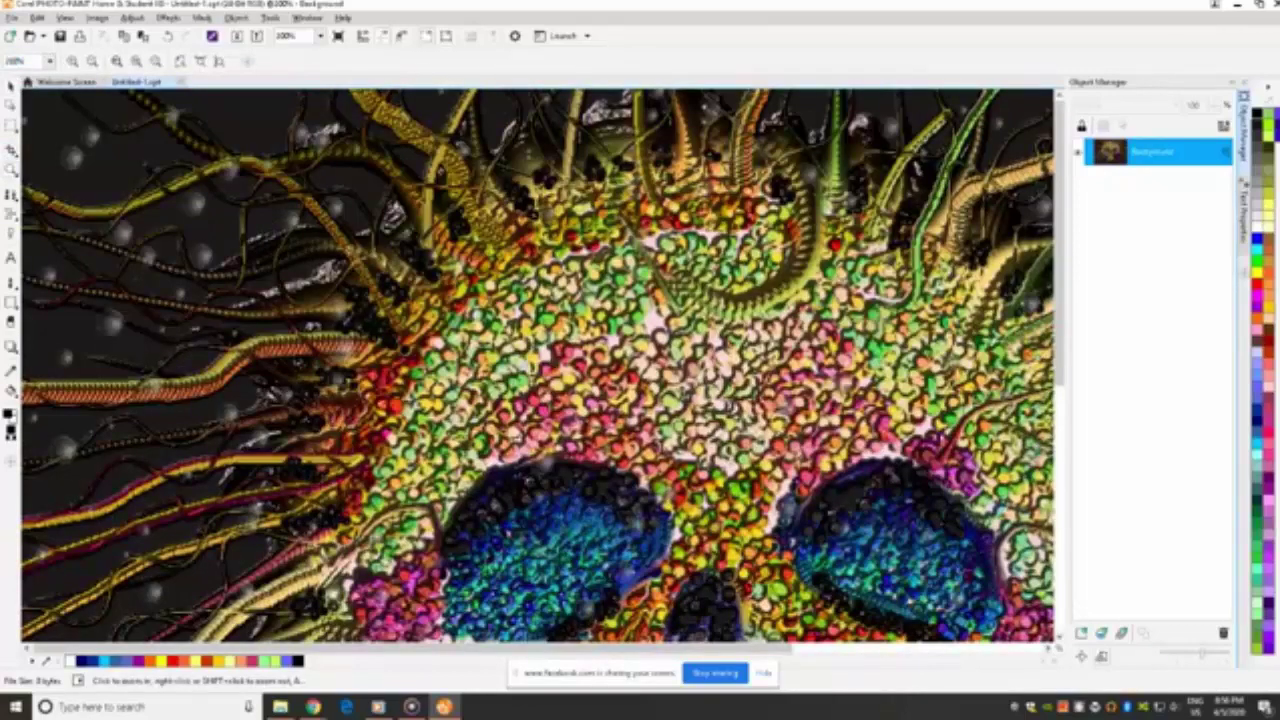
right_click(368, 252)
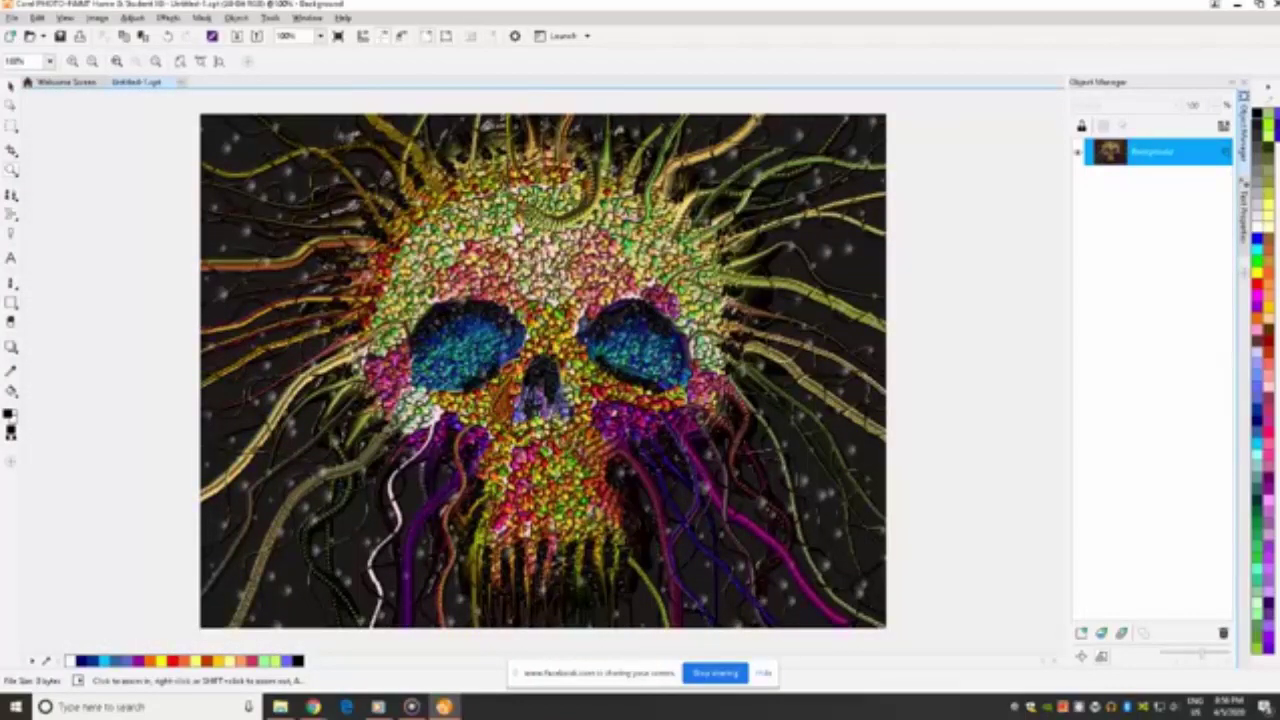
Apply the Scatter effect to the painting with horizontal and vertical both set to 9.
left_click(167, 18)
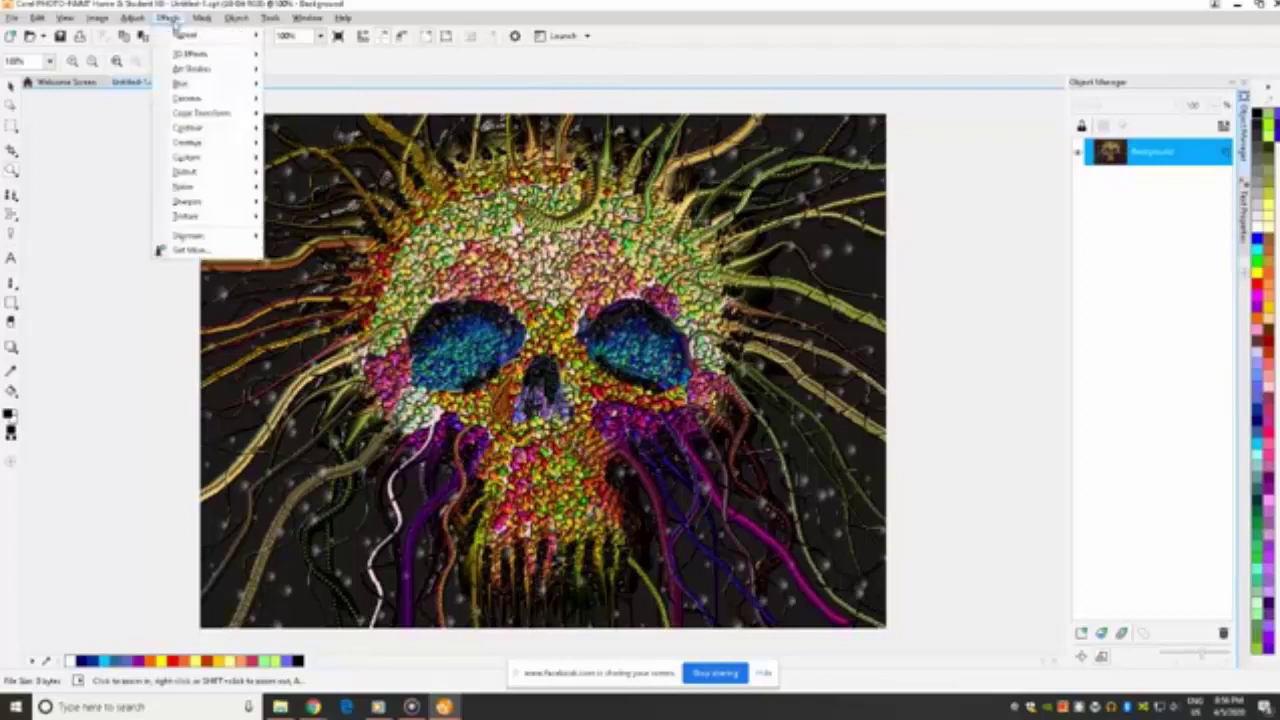
mouse_move(198, 128)
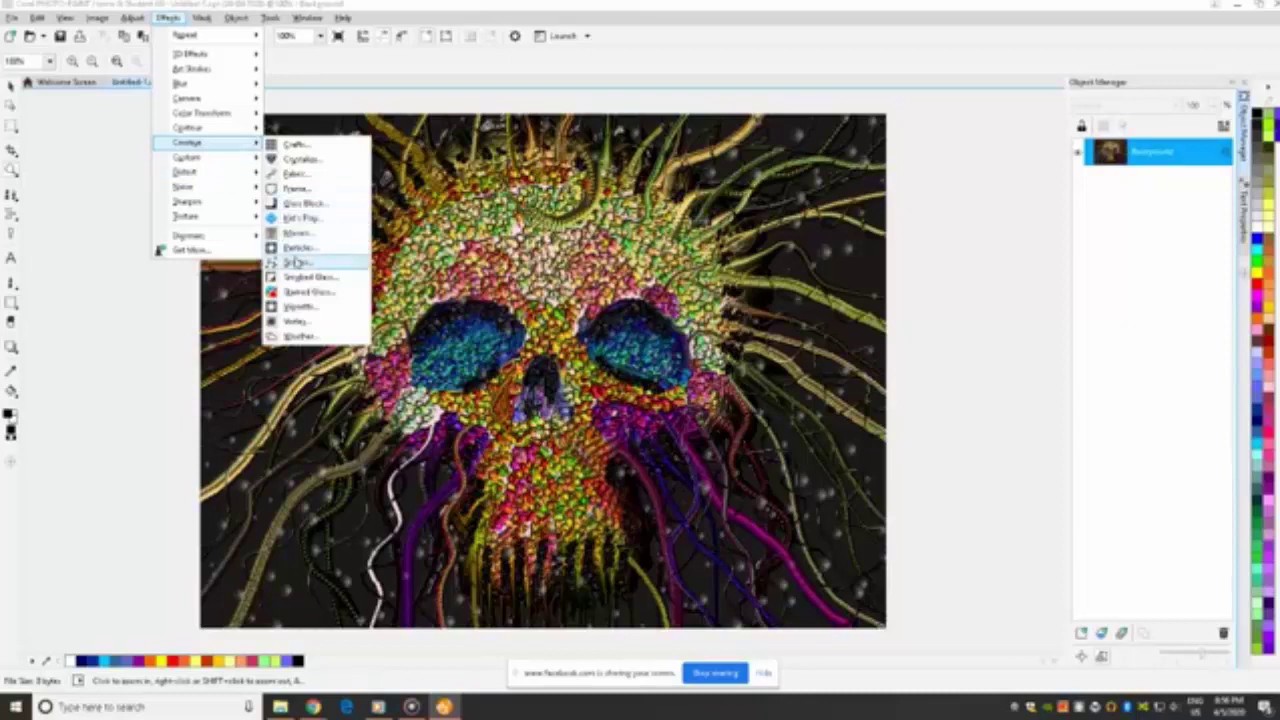
left_click(292, 262)
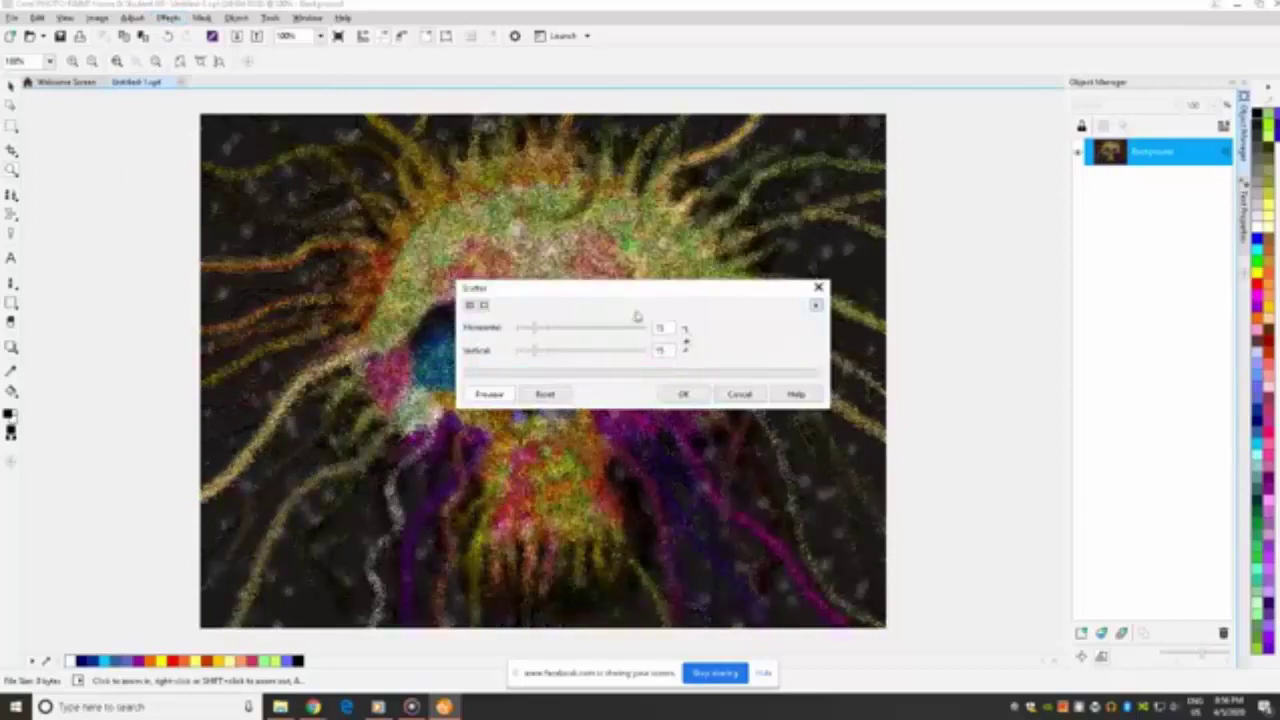
left_click_drag(621, 289, 974, 206)
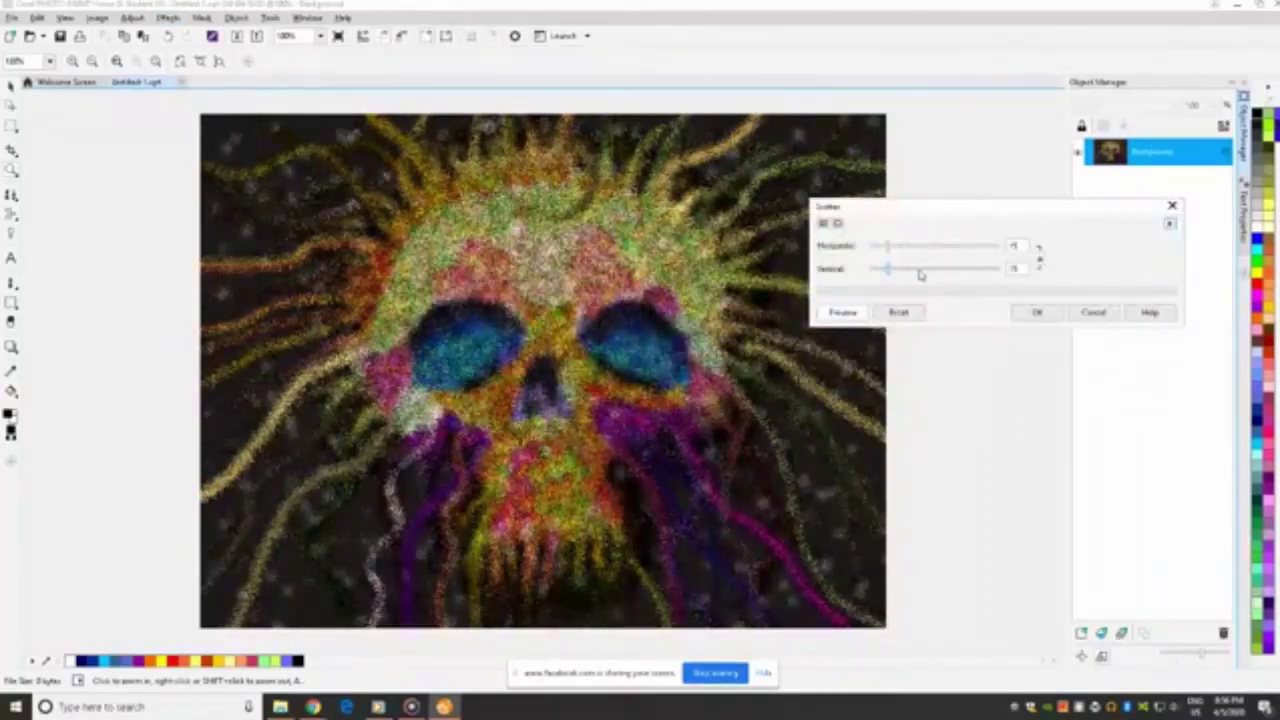
left_click_drag(889, 273, 878, 272)
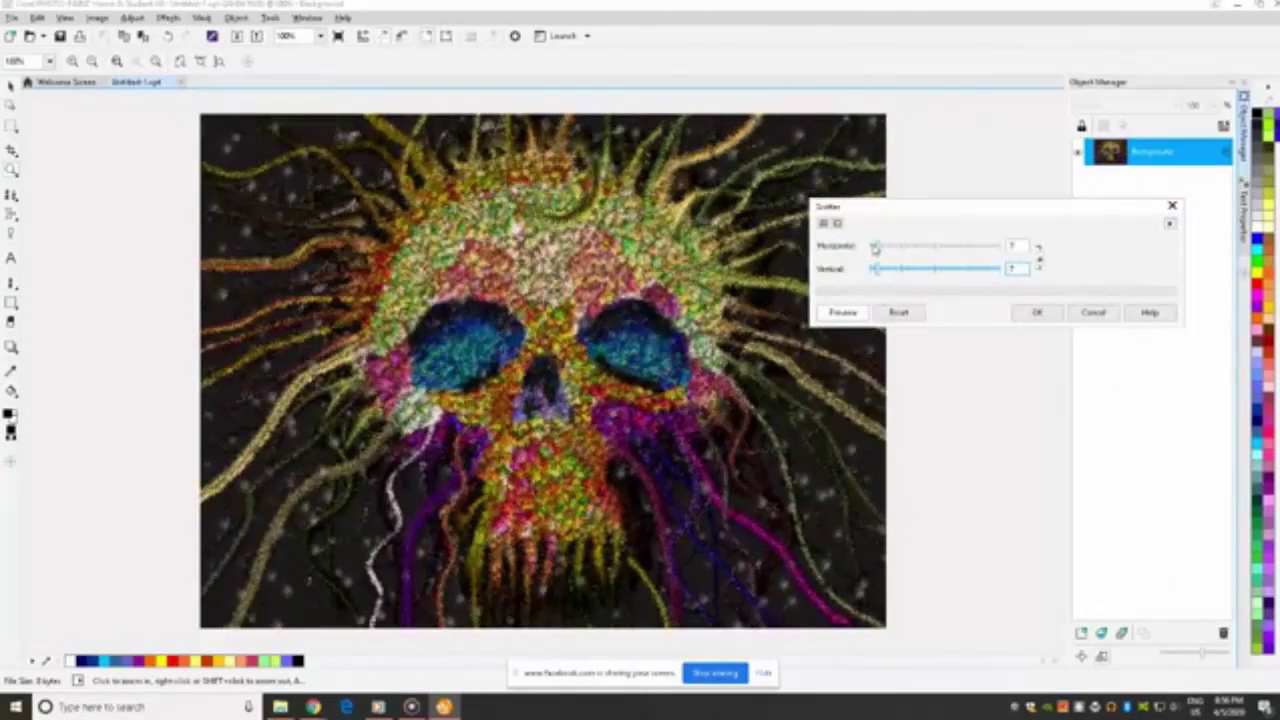
left_click_drag(876, 248, 872, 248)
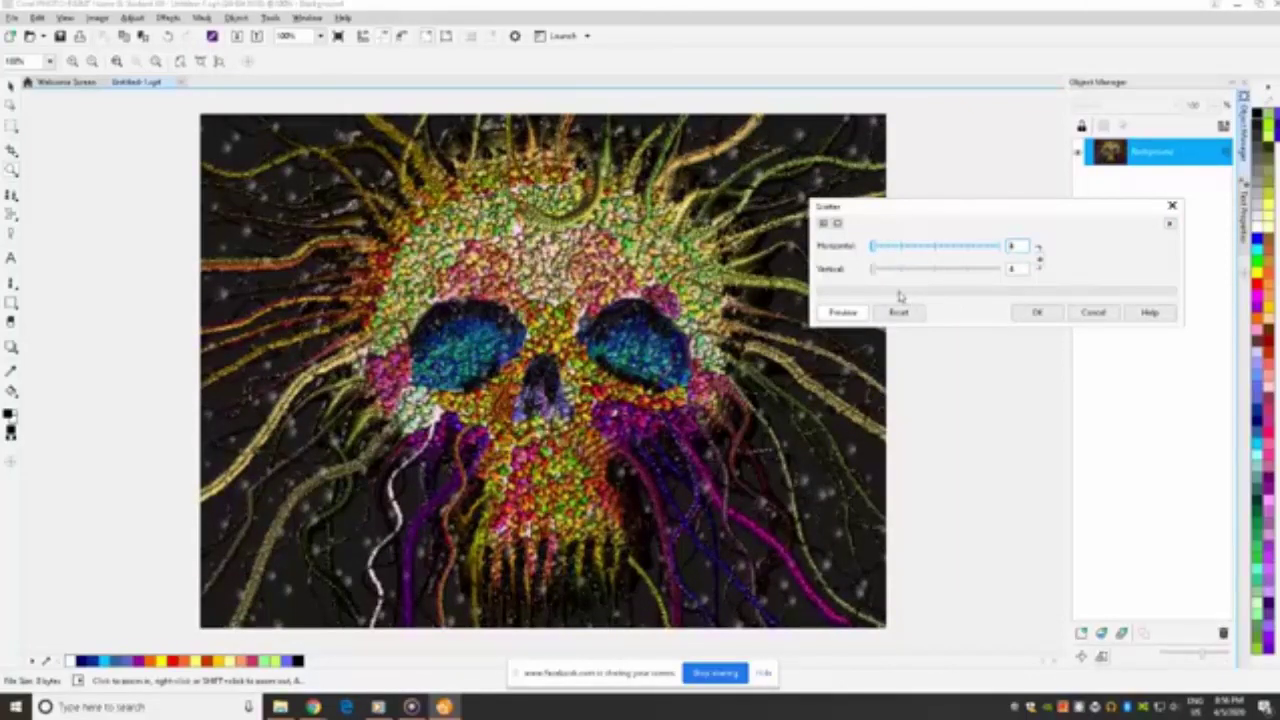
left_click(880, 272)
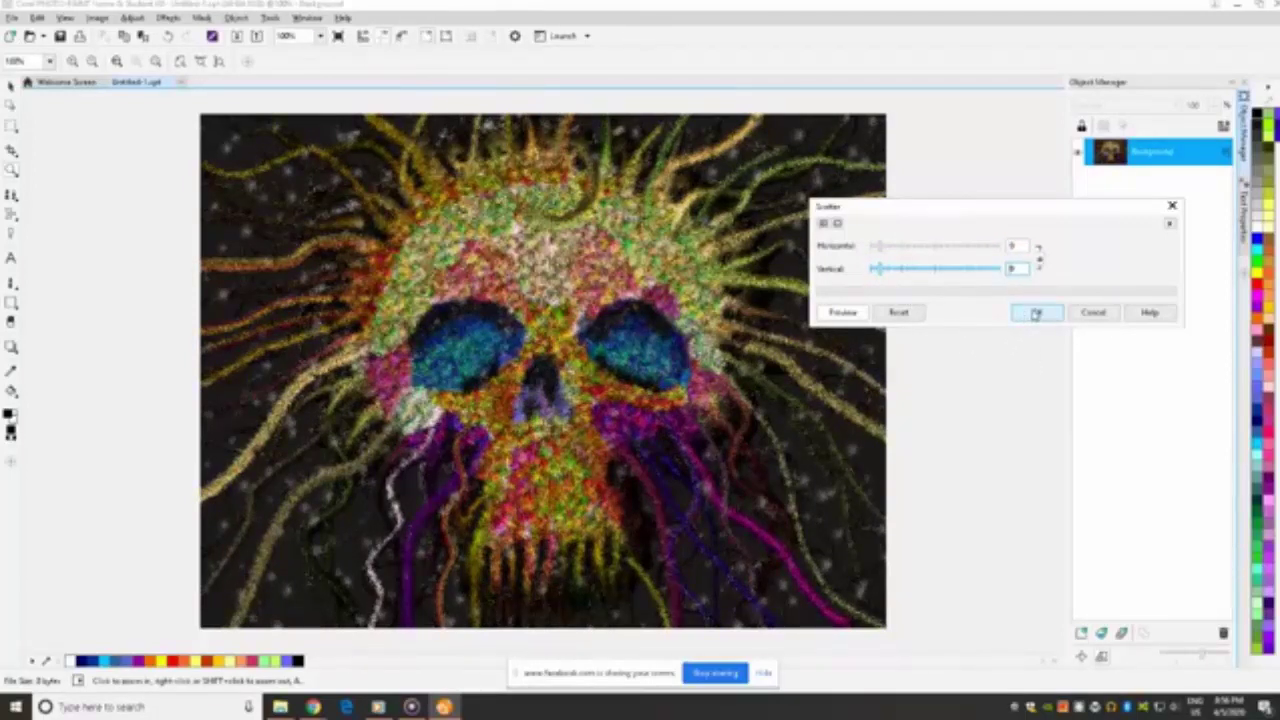
left_click(1036, 313)
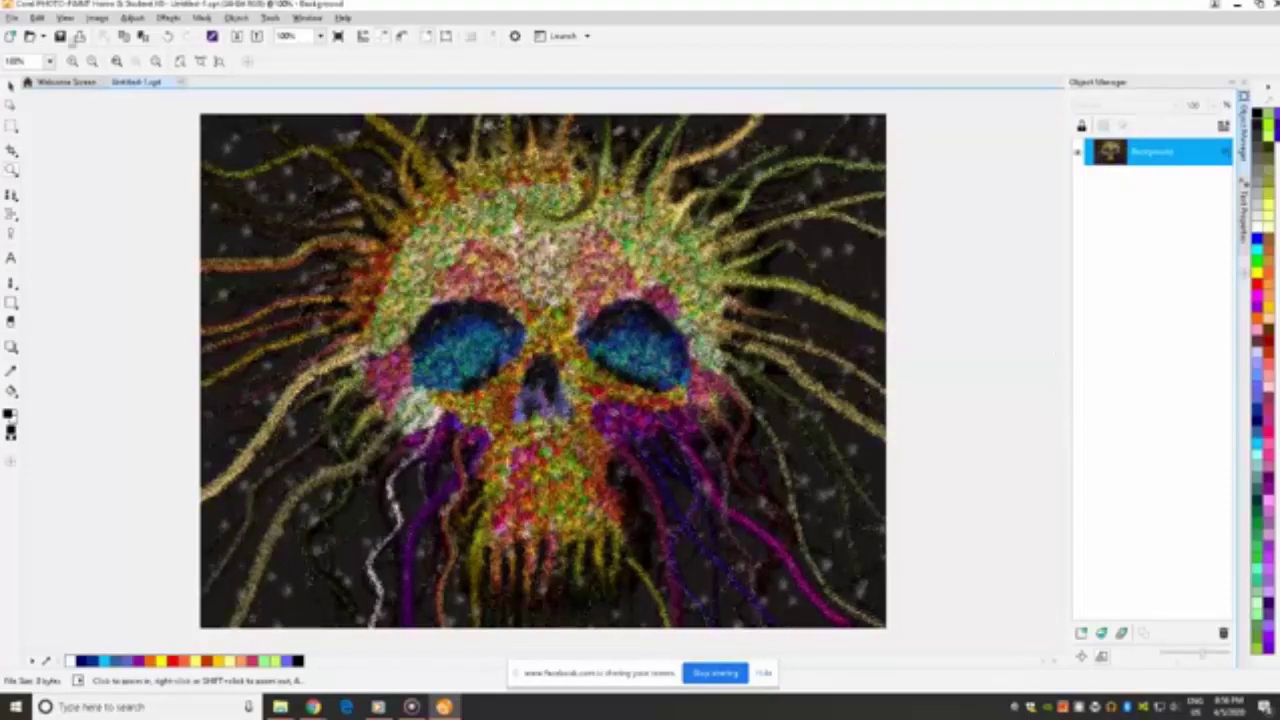
Save the painting as the JPEG file skull1.jpg in the Downloads folder, keeping the default export settings.
left_click(11, 19)
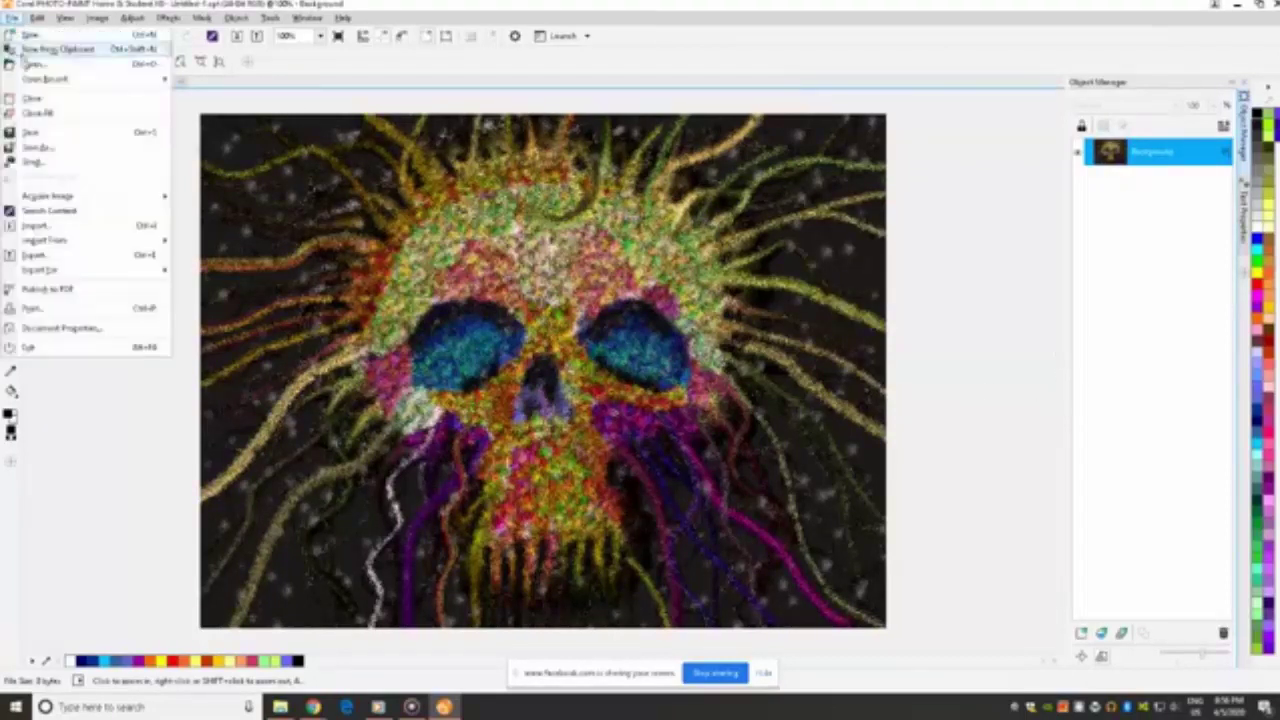
left_click(39, 150)
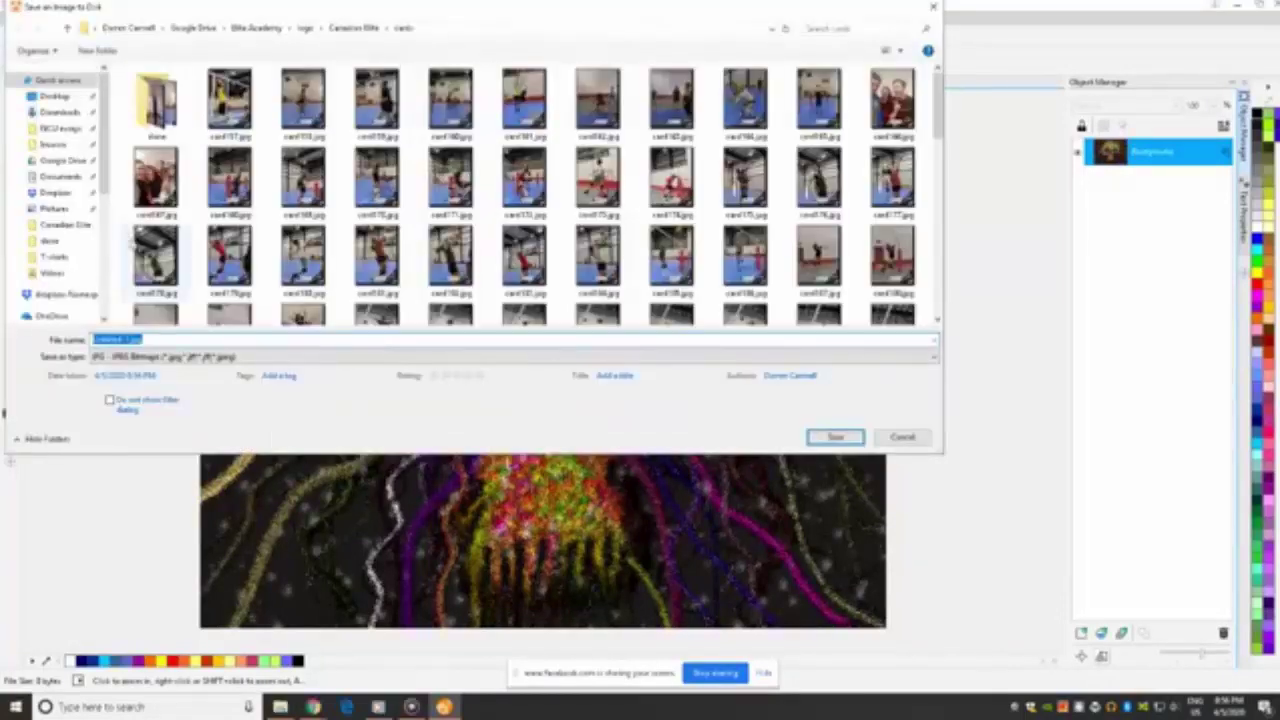
left_click(58, 112)
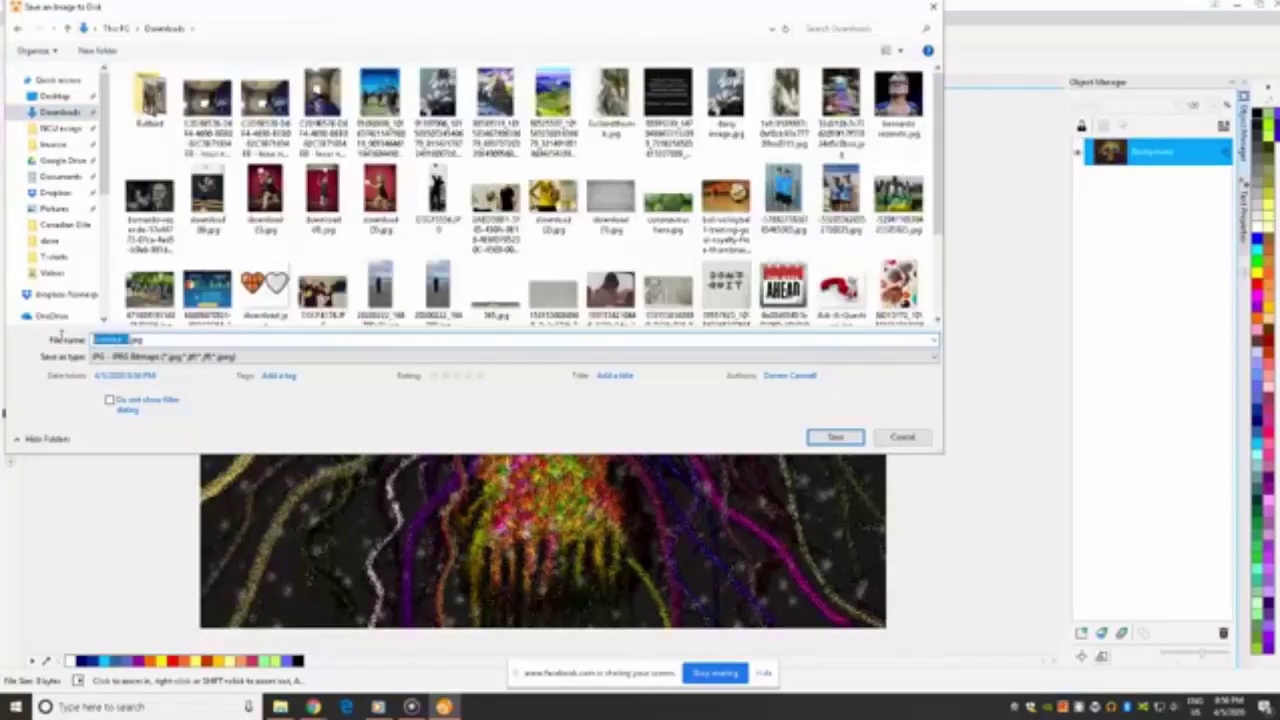
type("di")
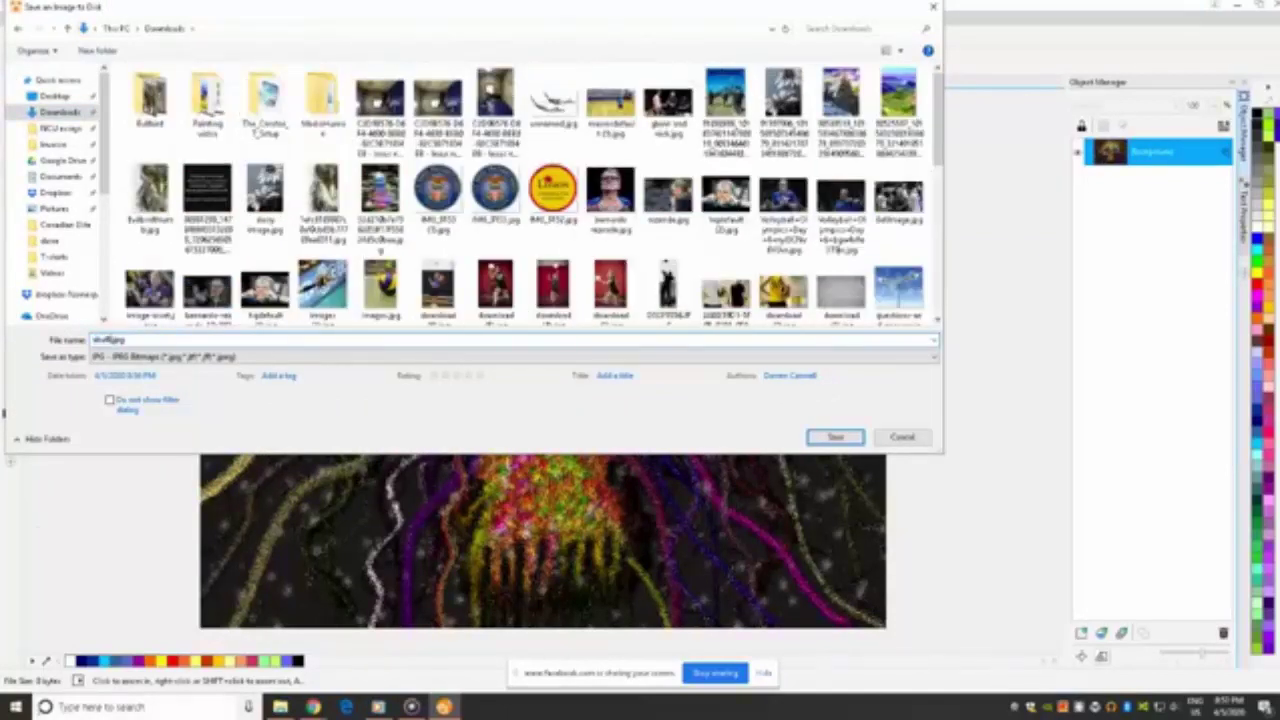
type("1")
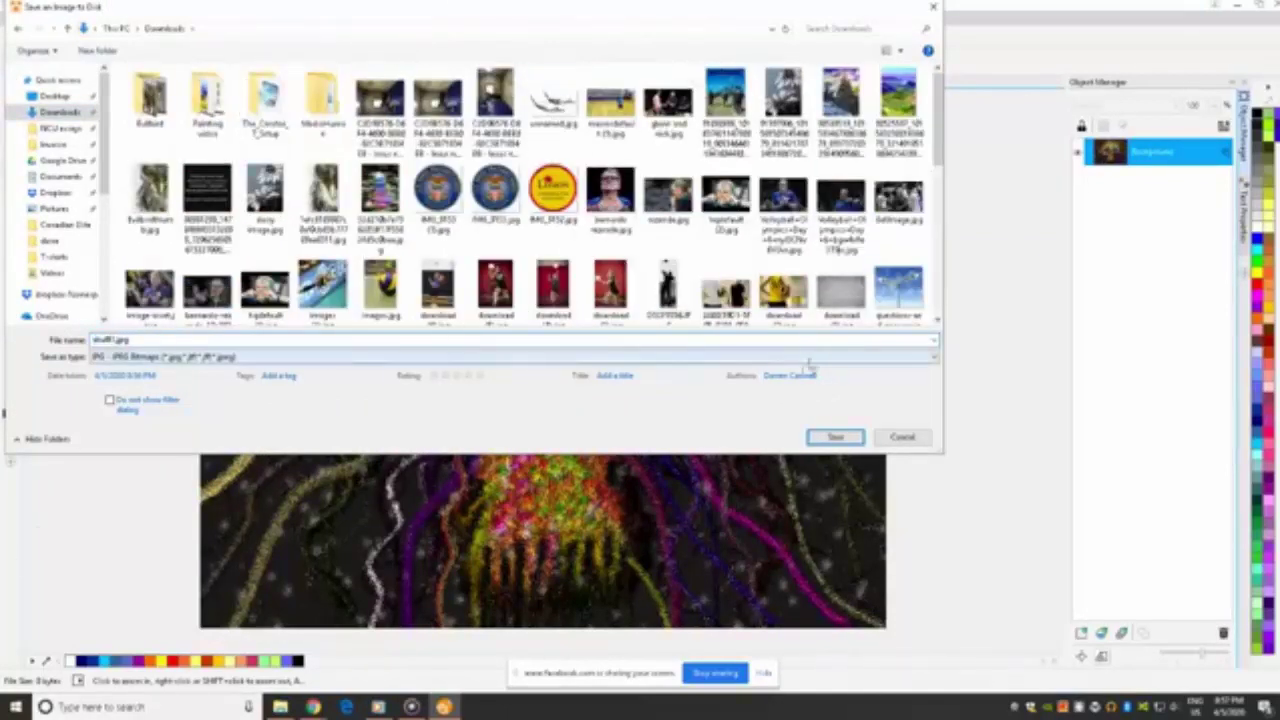
left_click(833, 437)
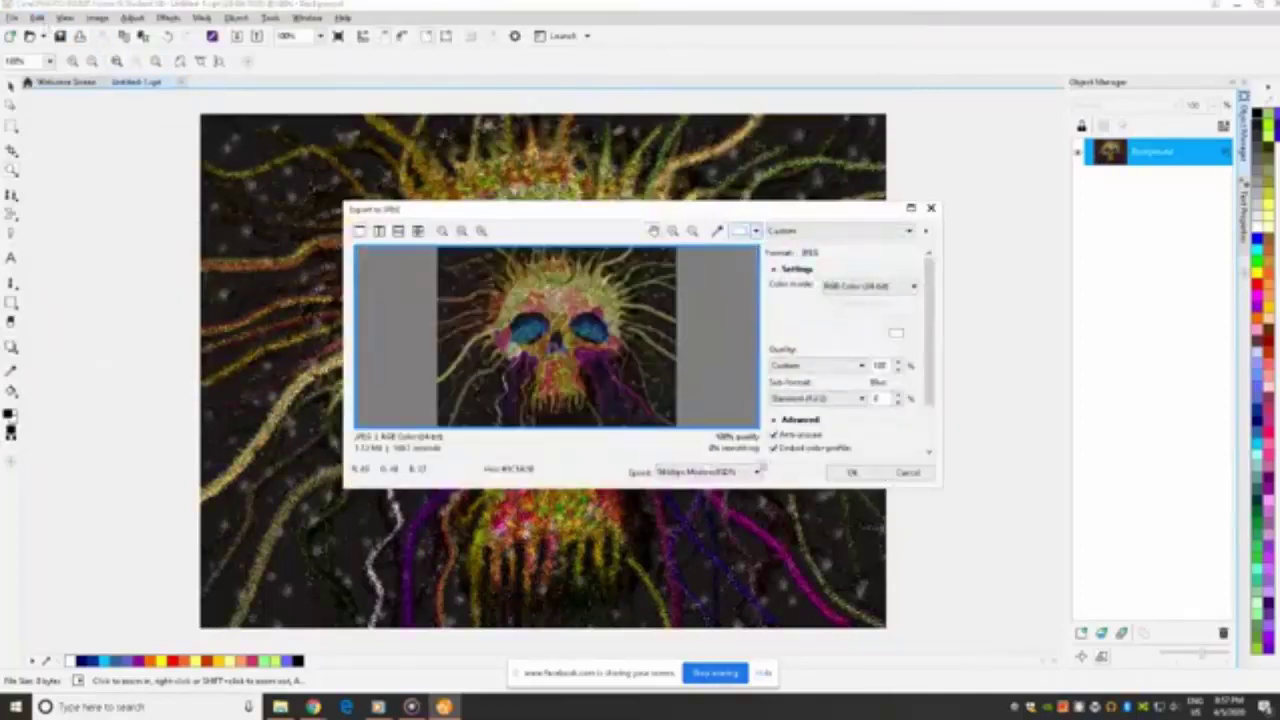
left_click(851, 475)
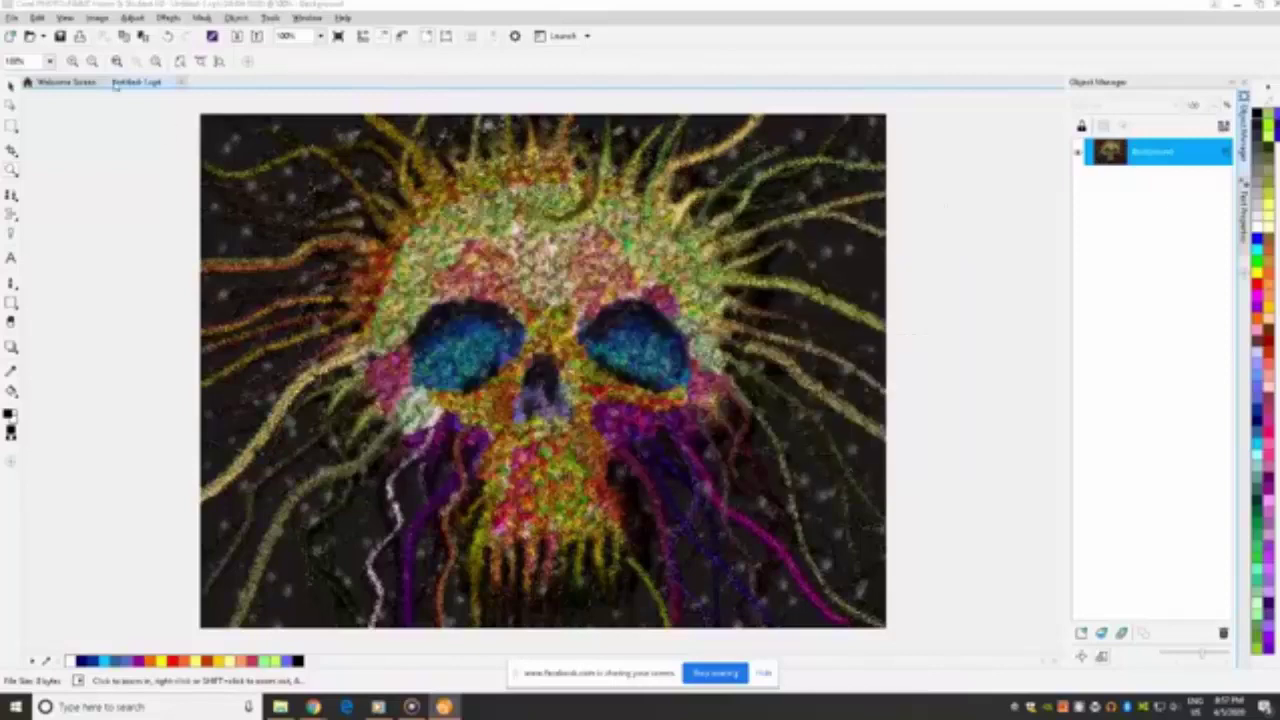
Undo the Scatter effect on the painting.
left_click(38, 19)
left_click(54, 36)
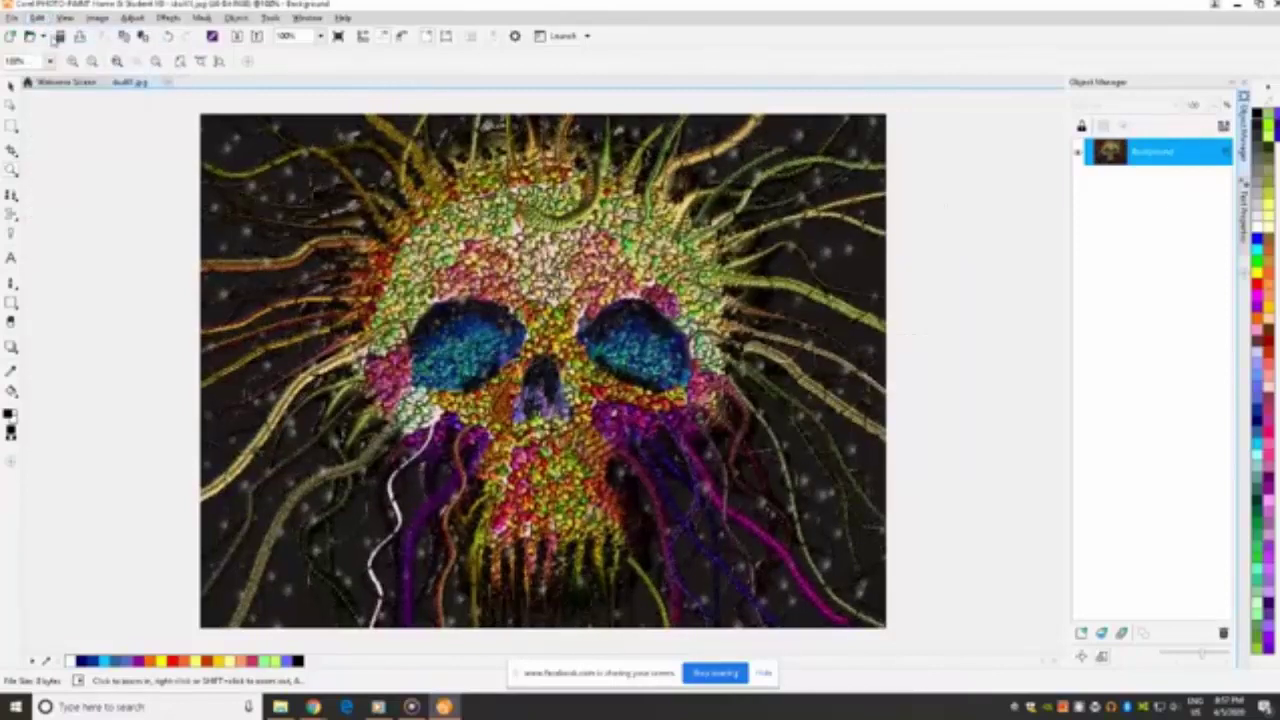
left_click(96, 19)
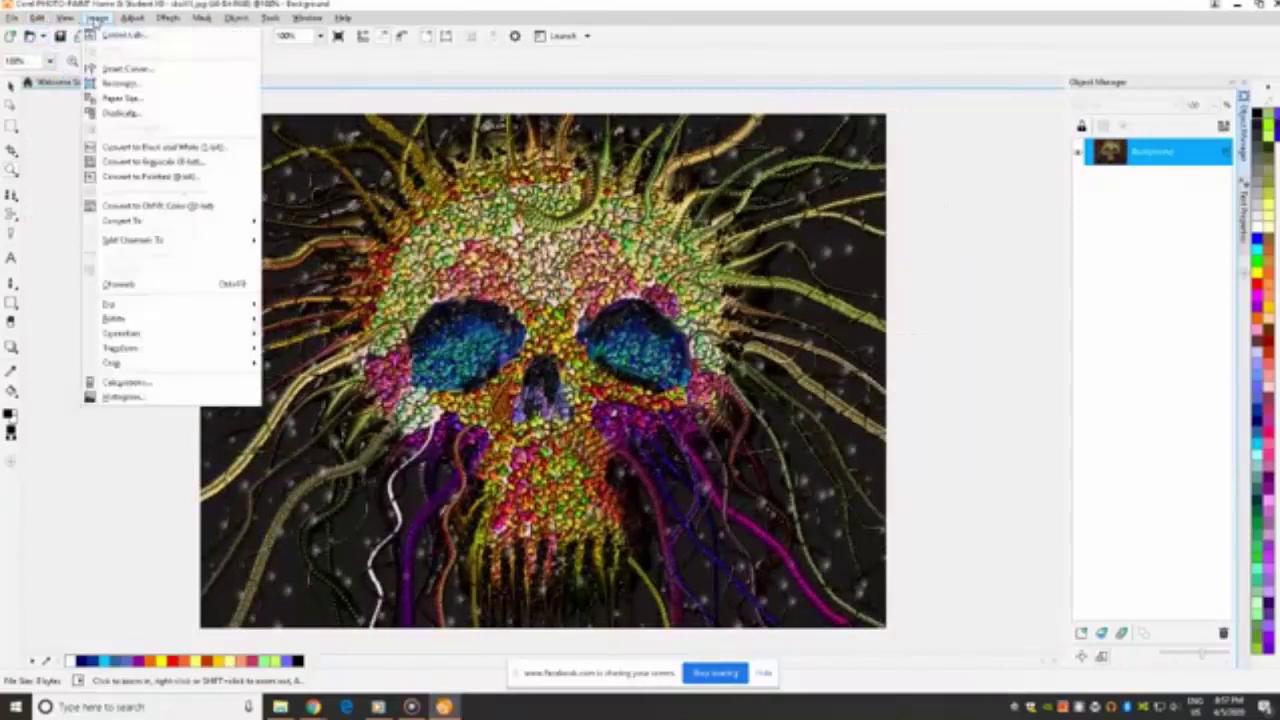
mouse_move(167, 19)
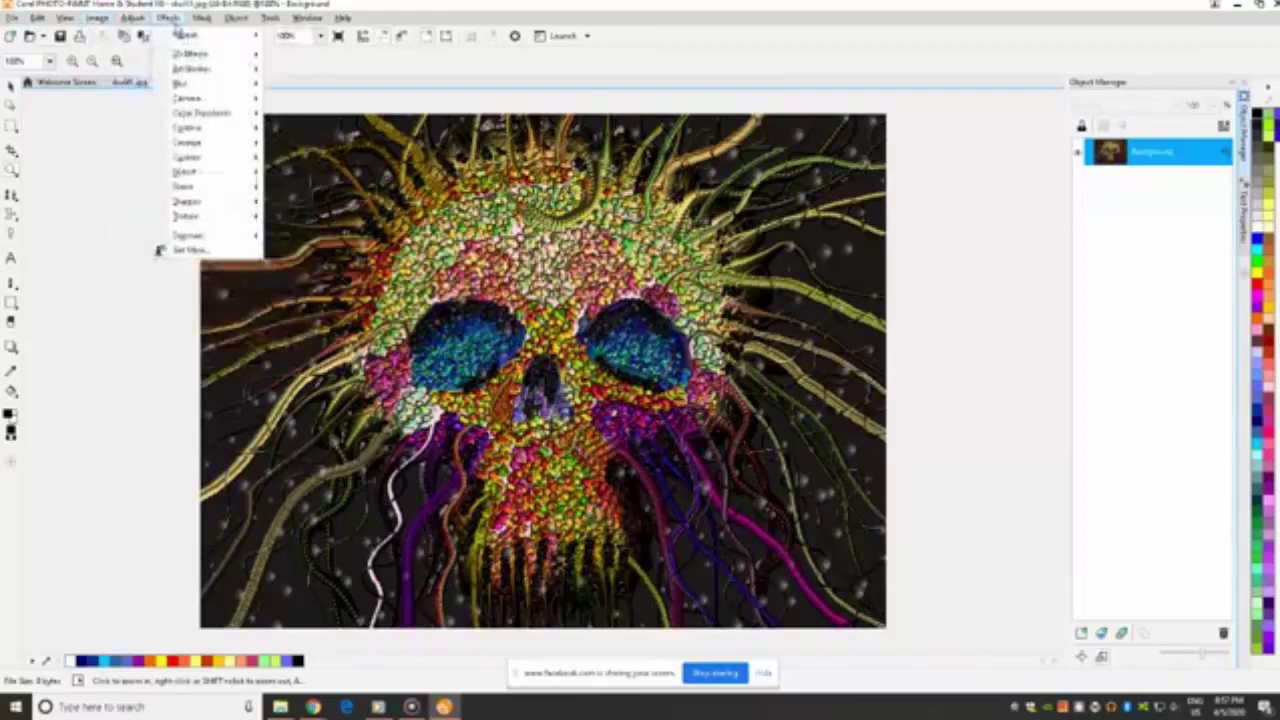
mouse_move(180, 85)
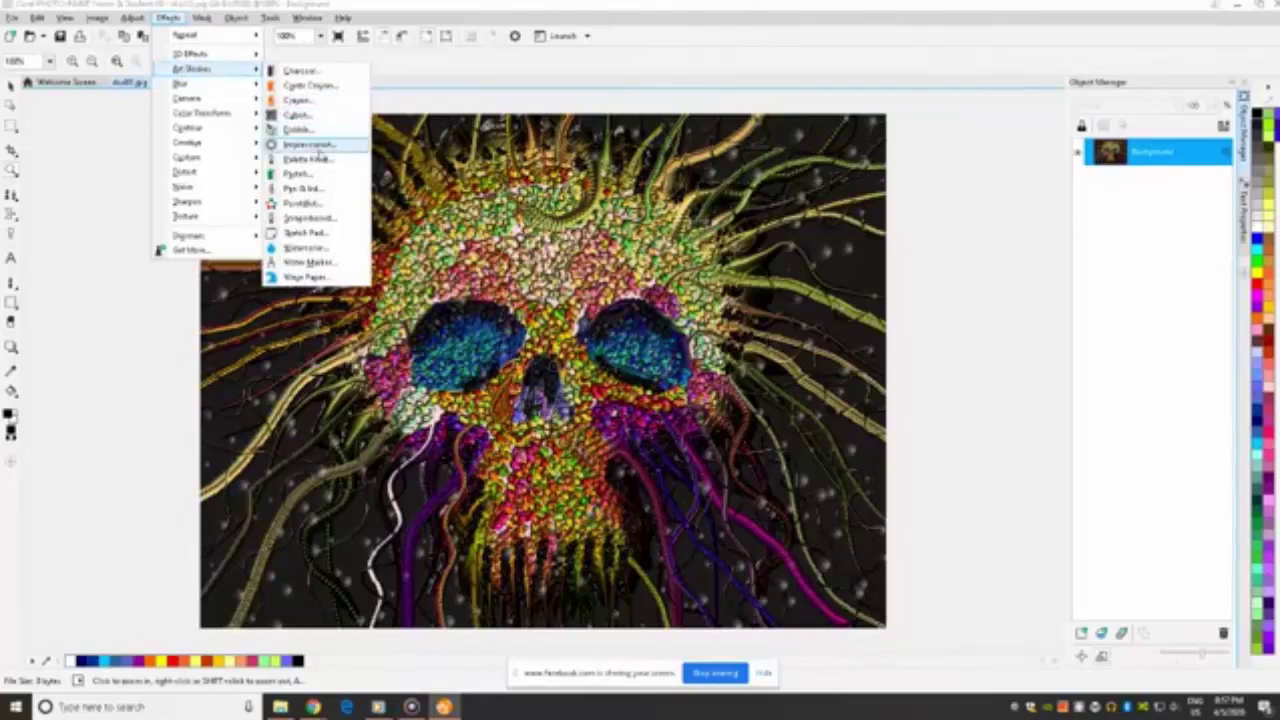
left_click(314, 203)
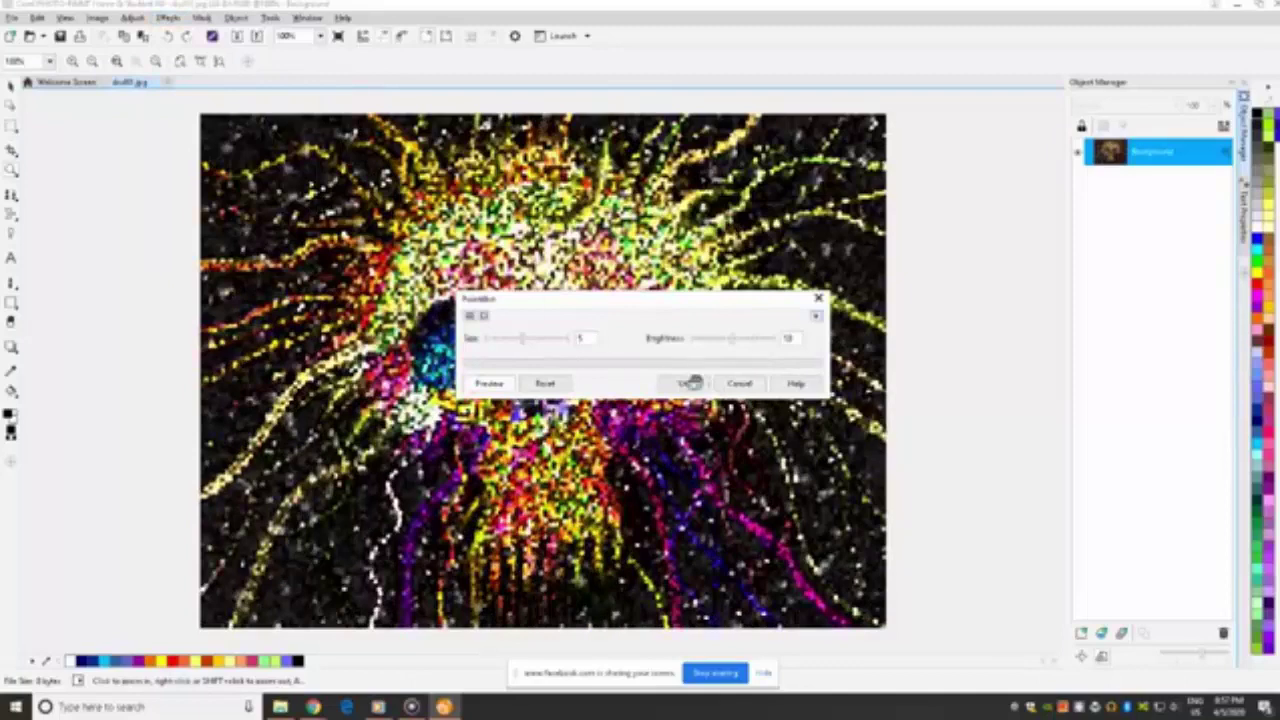
left_click(738, 384)
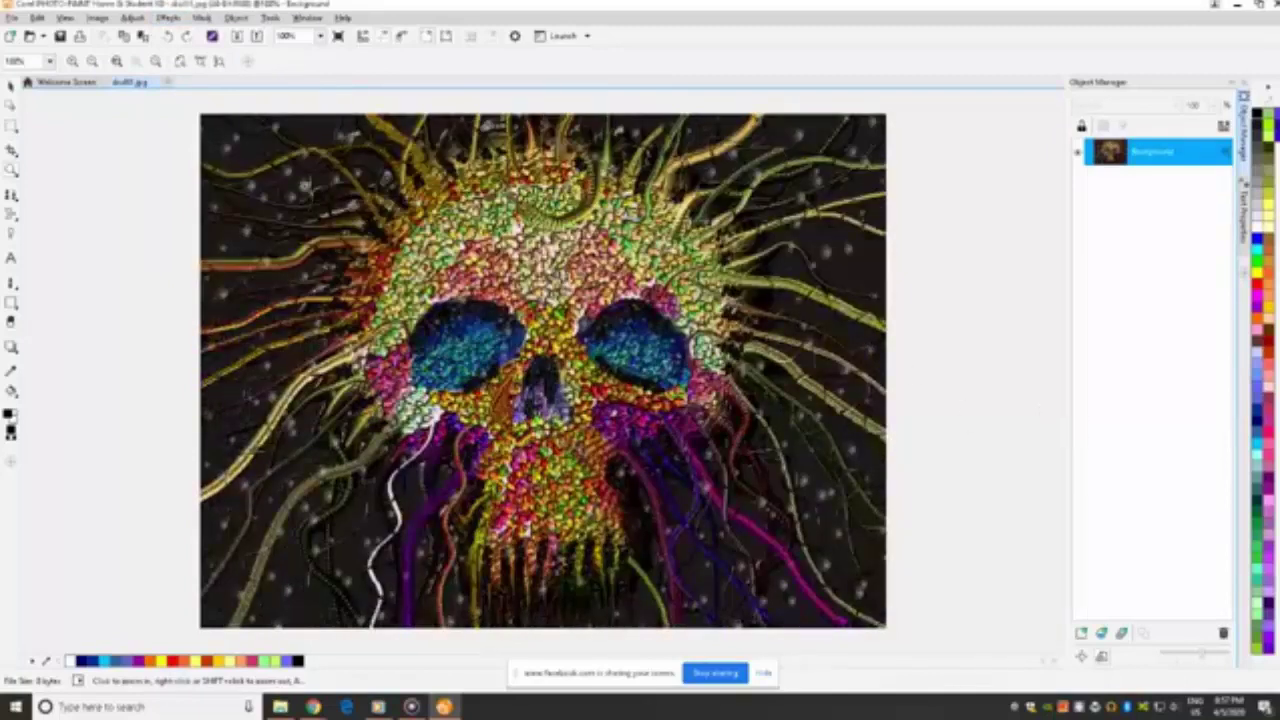
Add a new empty object above the background and inspect the skull's details up close.
left_click(72, 62)
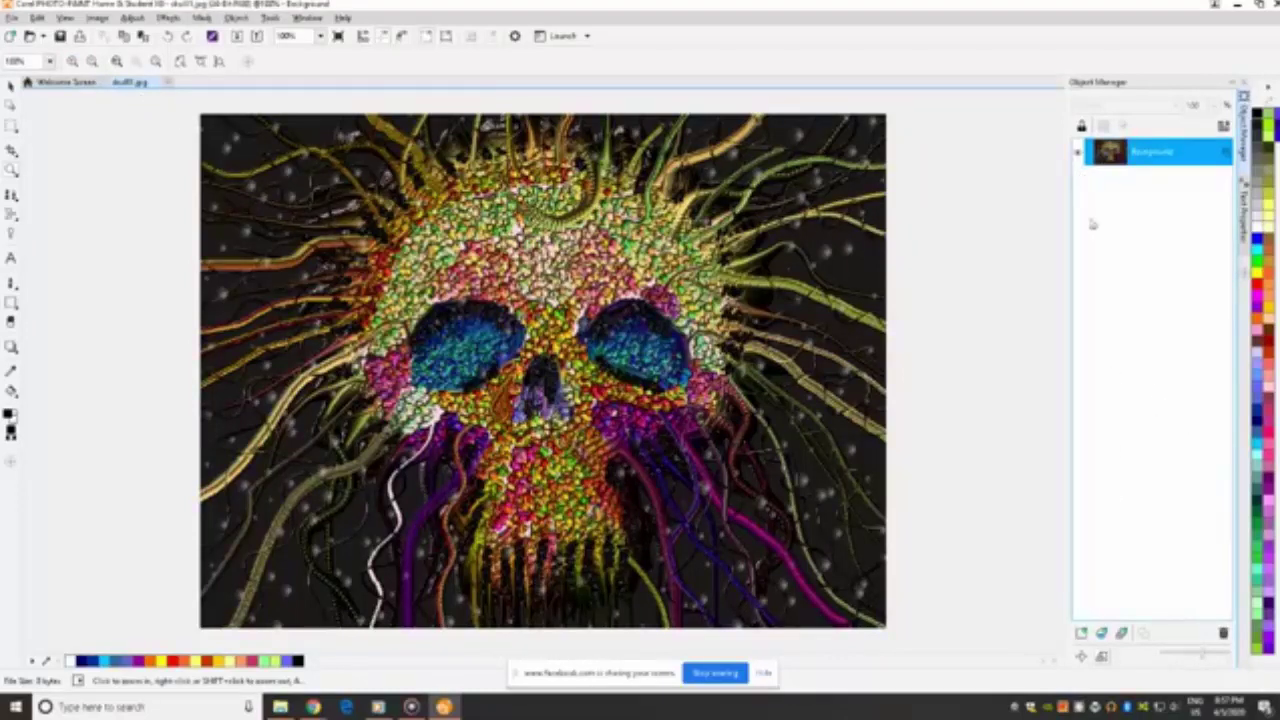
left_click(1081, 633)
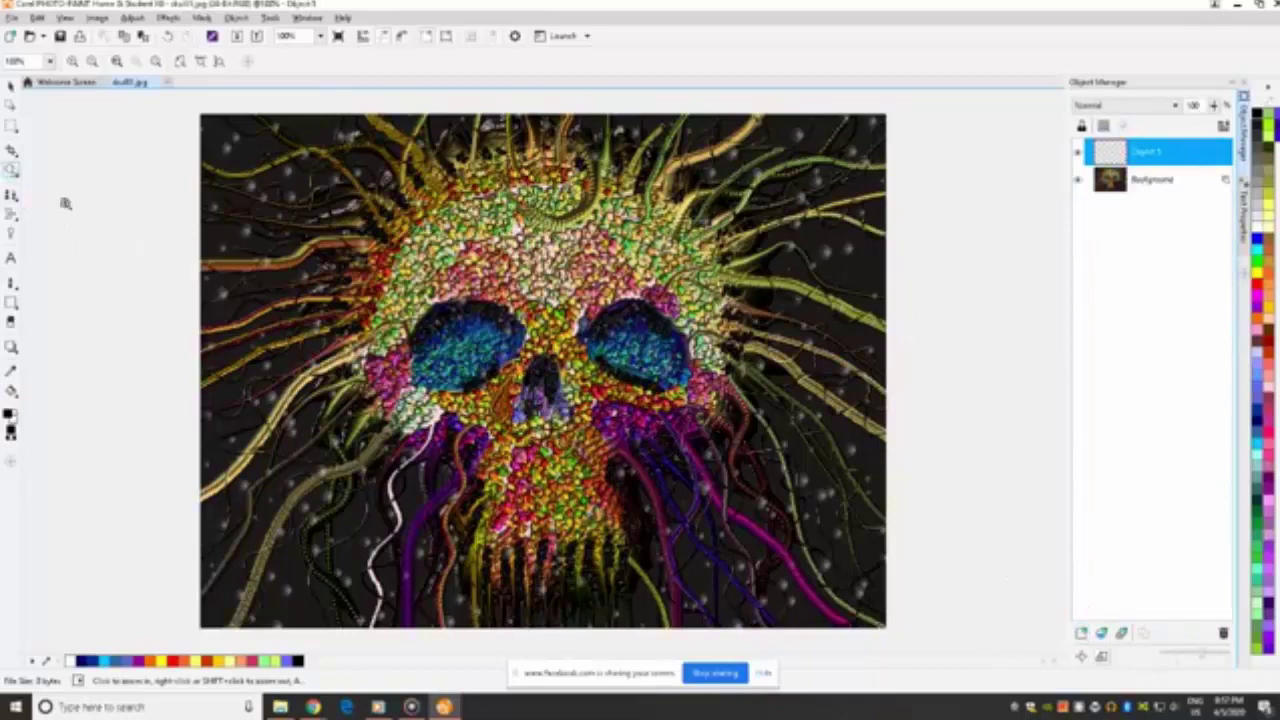
left_click(381, 287)
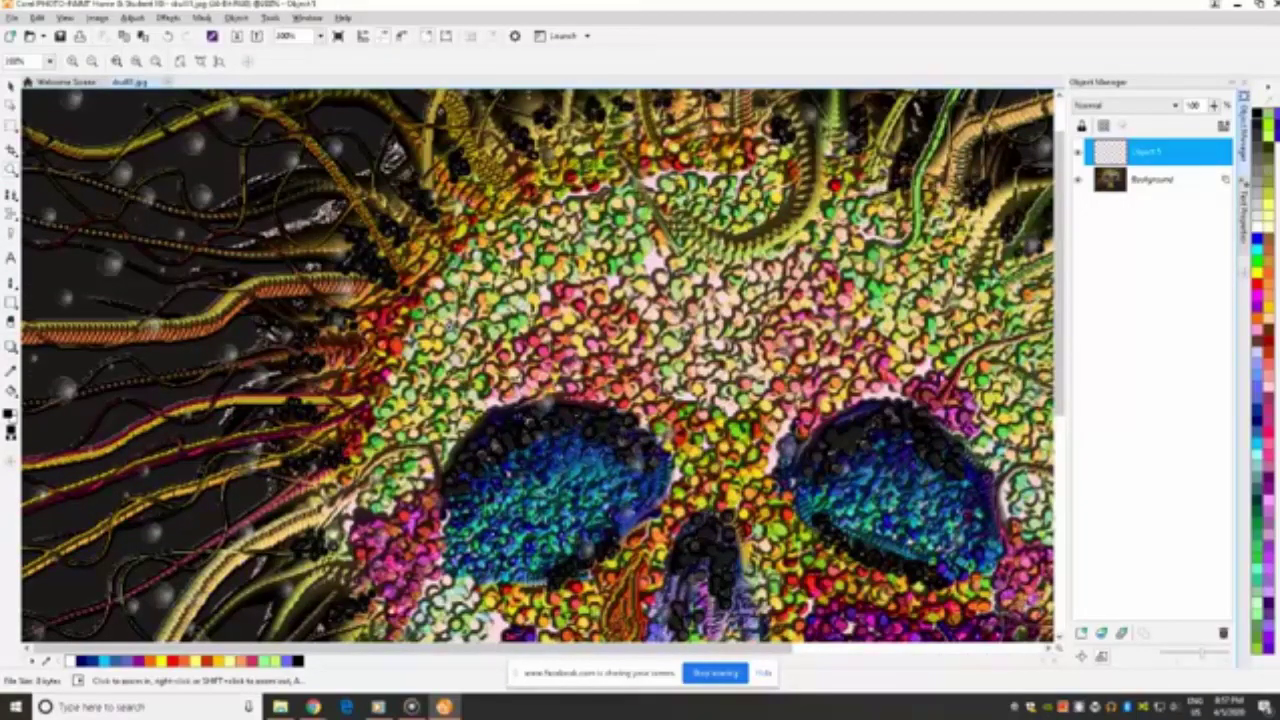
right_click(582, 403)
left_click(612, 398)
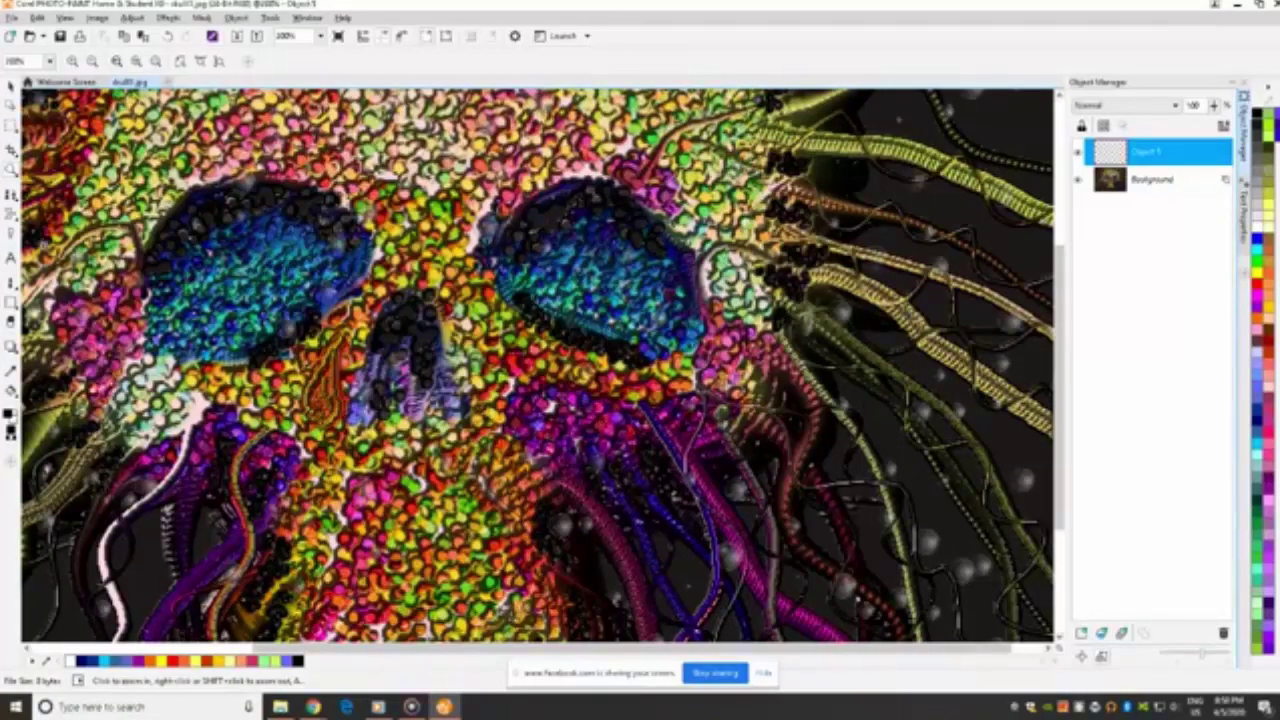
right_click(398, 333)
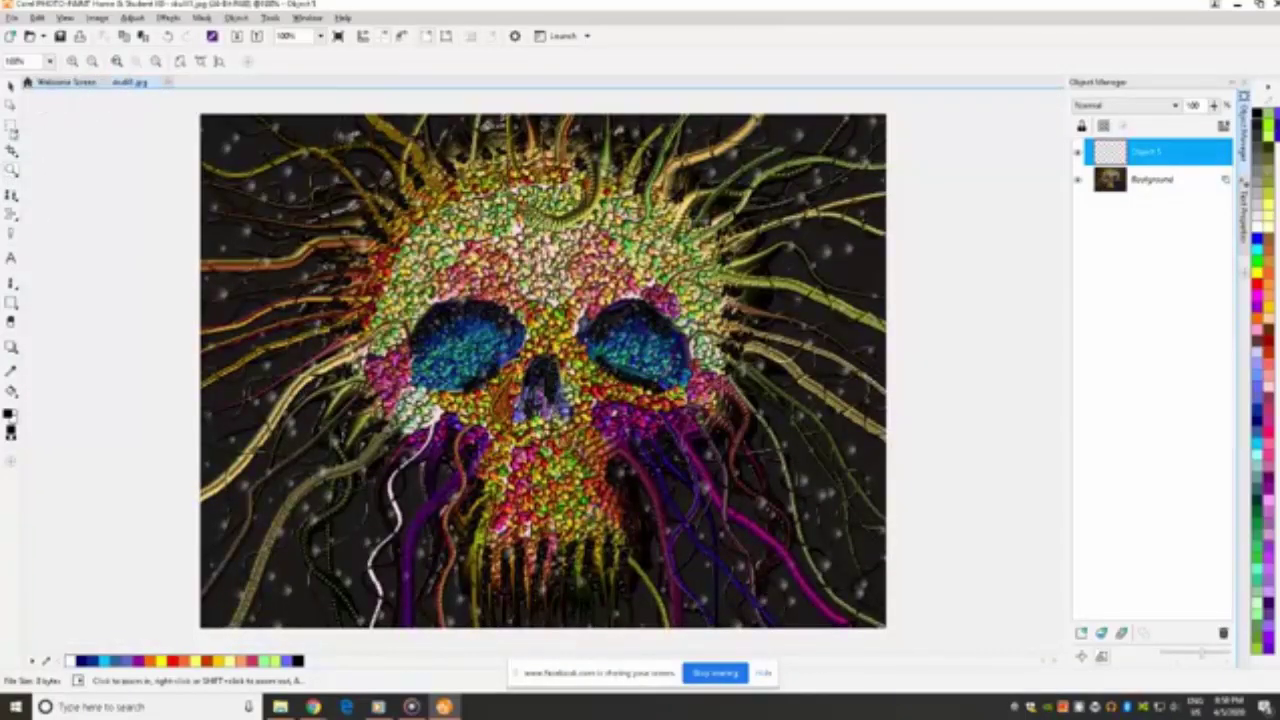
Set the smear tool to the faint textured 57-pixel nib and make the Background the active object.
left_click(11, 232)
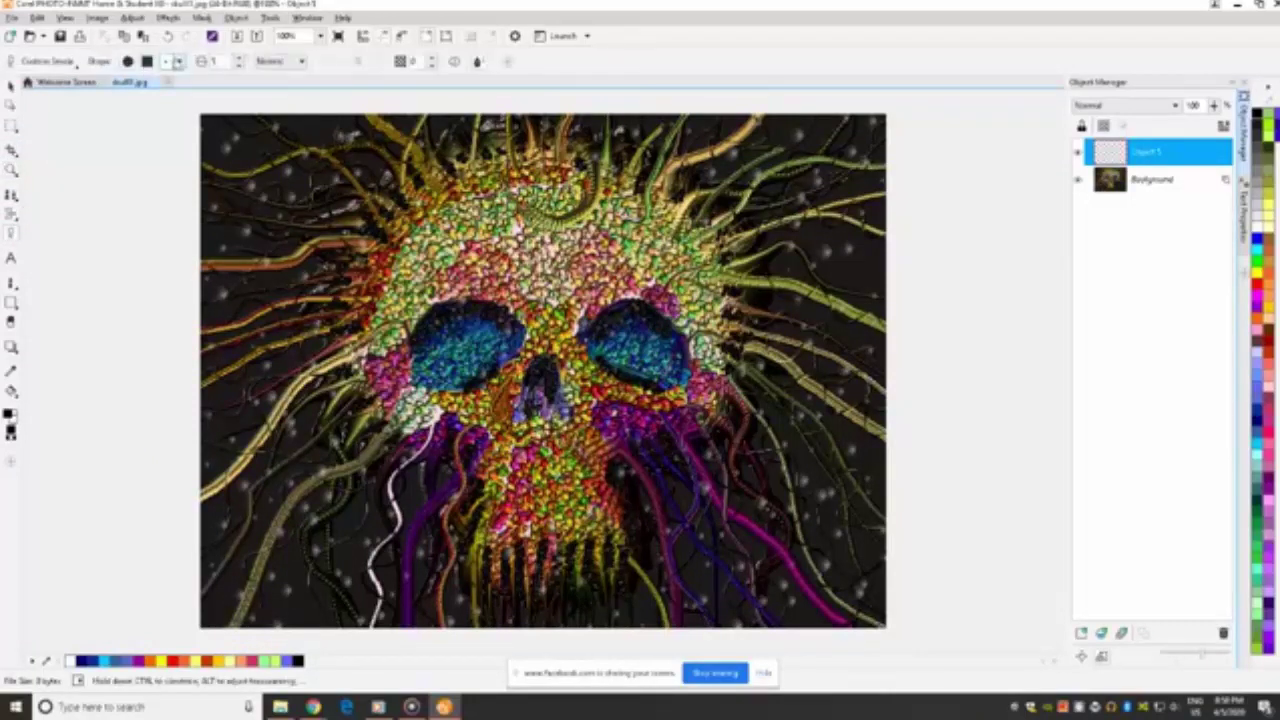
left_click(178, 61)
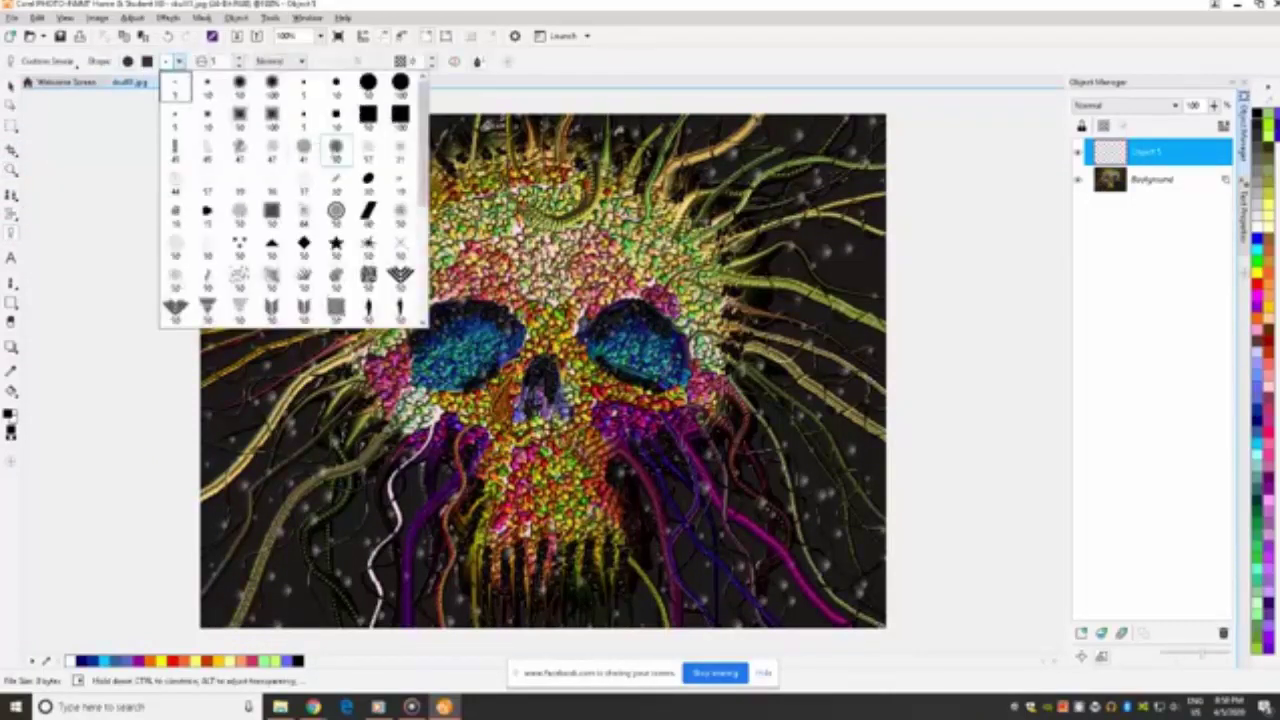
left_click(368, 147)
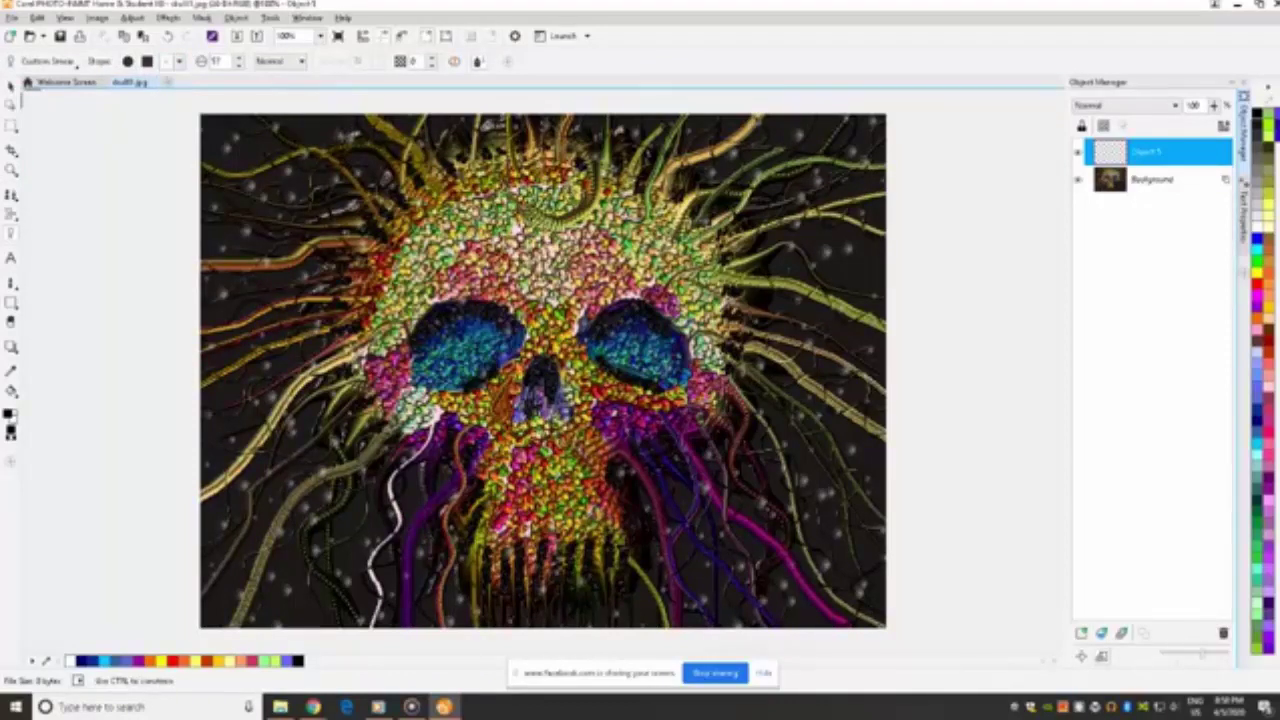
left_click(1154, 178)
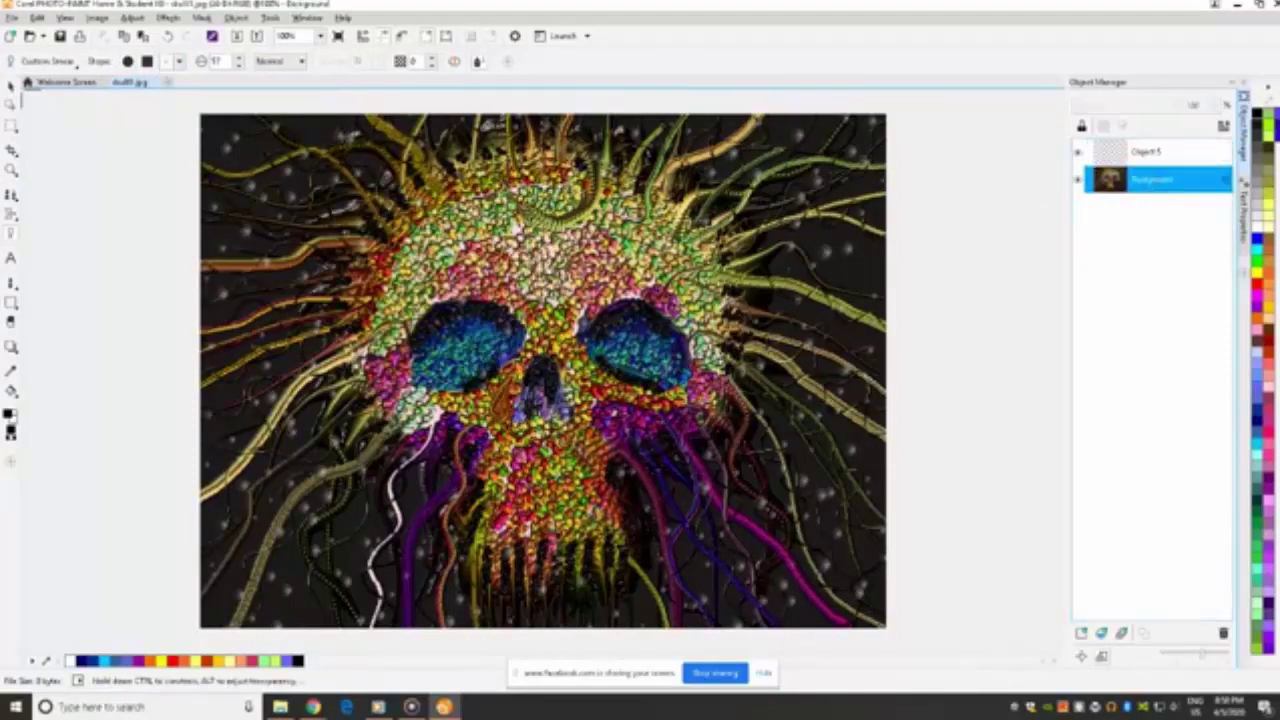
left_click(11, 170)
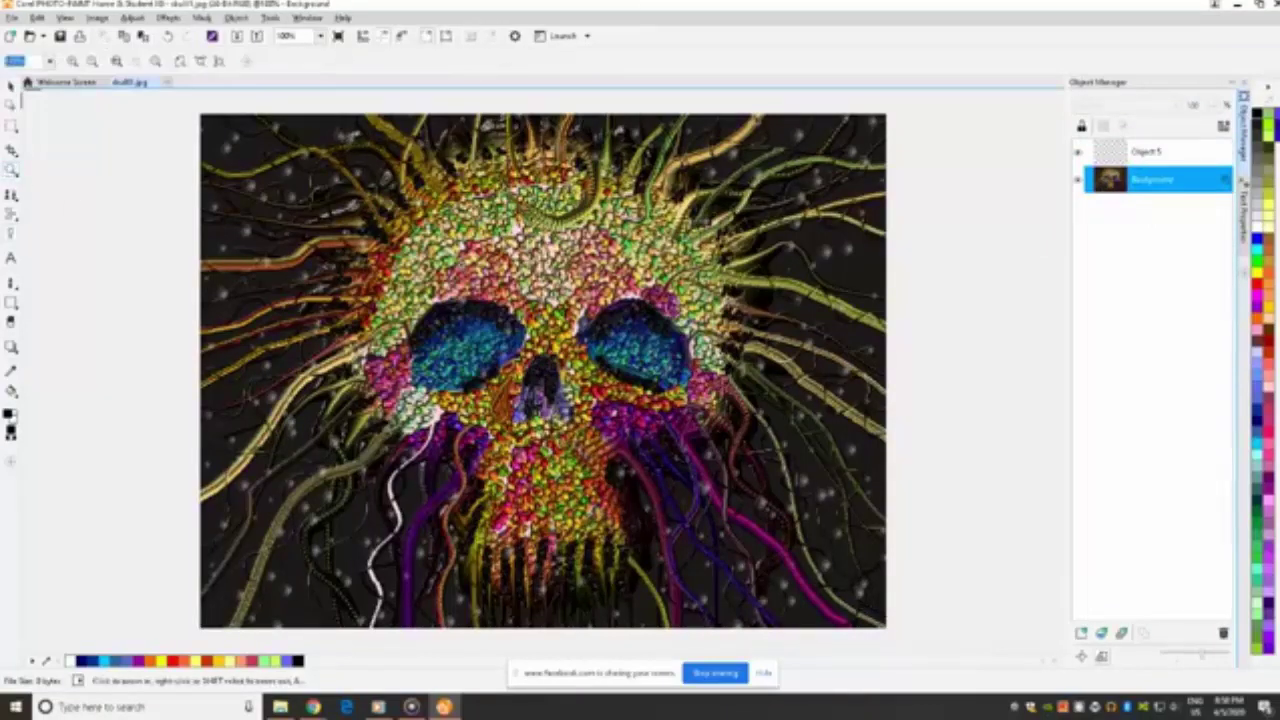
left_click(459, 264)
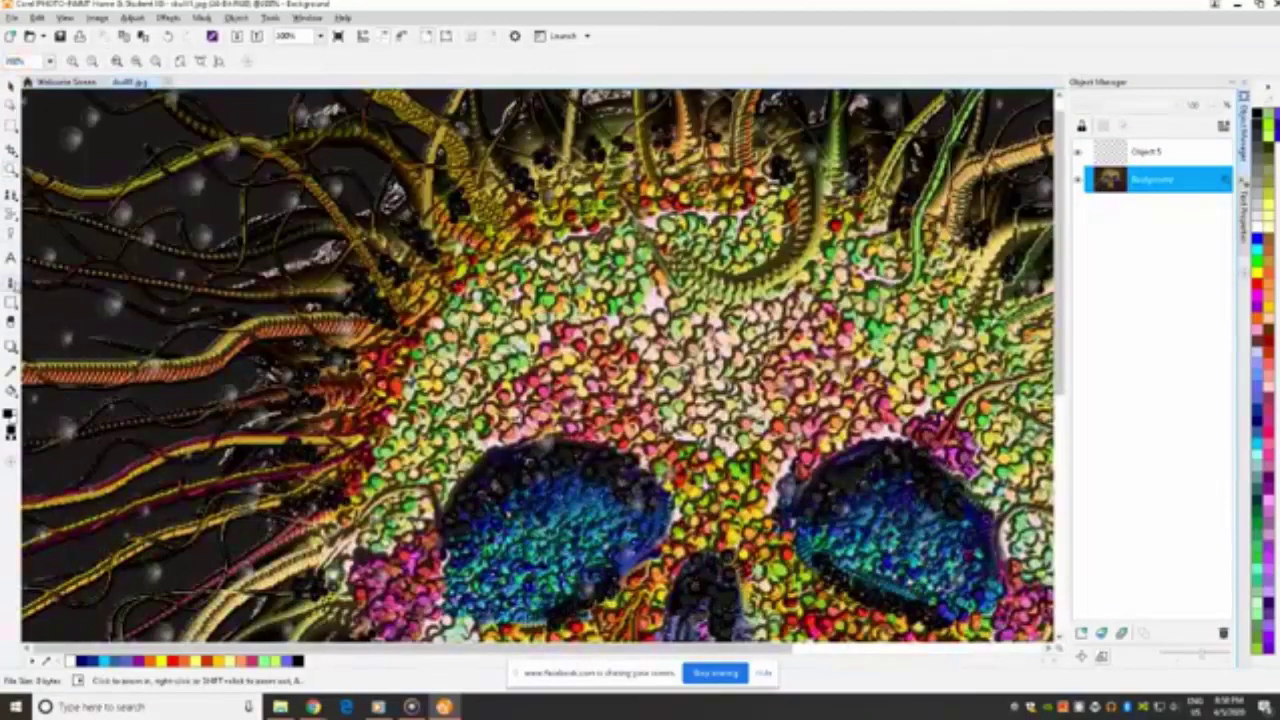
Smear the pointillist texture across the skull's forehead from the outer edge to the area above the nose on the Background.
left_click(11, 232)
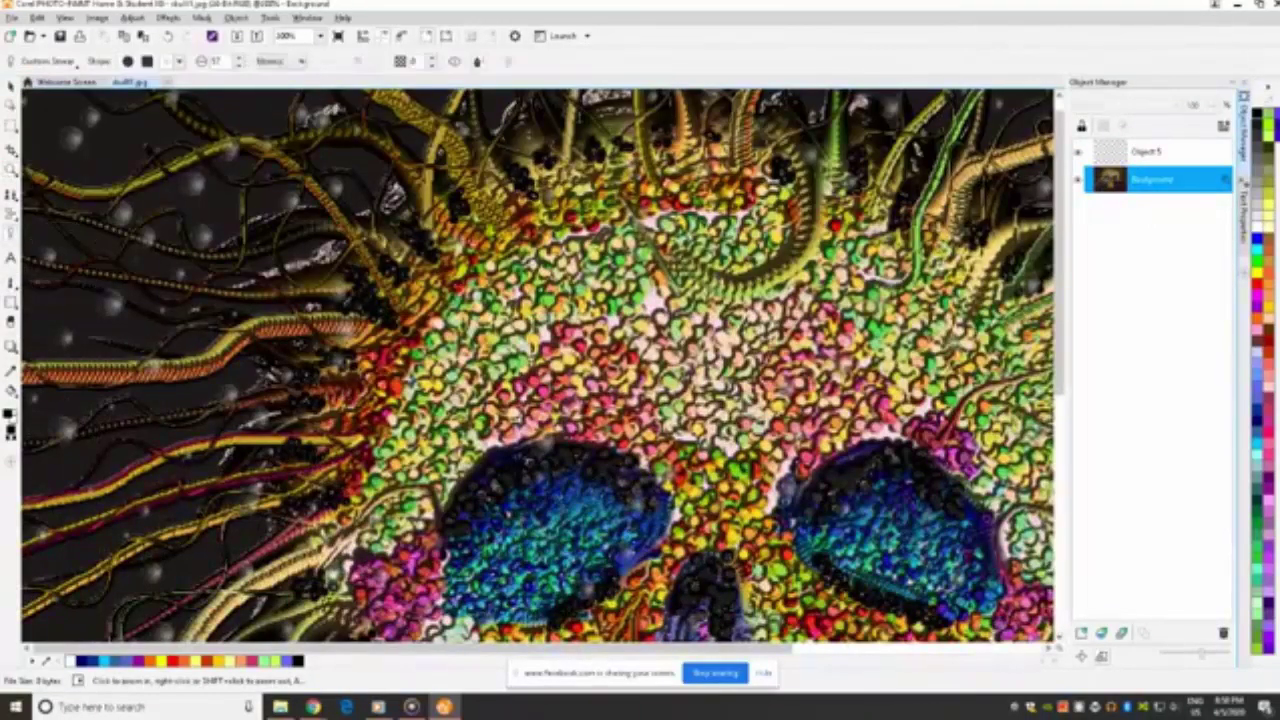
mouse_move(500, 300)
left_mouse_down()
mouse_move(480, 285)
mouse_move(540, 300)
mouse_move(465, 335)
mouse_move(450, 325)
mouse_move(500, 375)
mouse_move(420, 400)
mouse_move(440, 430)
mouse_move(435, 460)
mouse_move(365, 450)
mouse_move(400, 340)
mouse_move(450, 285)
mouse_move(515, 240)
mouse_move(565, 235)
mouse_move(590, 265)
mouse_move(600, 245)
mouse_move(615, 300)
mouse_move(585, 330)
mouse_move(560, 320)
mouse_move(500, 420)
mouse_move(530, 430)
mouse_move(640, 410)
mouse_move(700, 430)
mouse_move(620, 370)
mouse_move(560, 350)
mouse_move(711, 342)
mouse_move(700, 468)
mouse_move(715, 488)
mouse_move(760, 440)
mouse_move(860, 385)
mouse_move(775, 375)
mouse_move(745, 300)
left_mouse_up()
left_click_drag(750, 376, 736, 359)
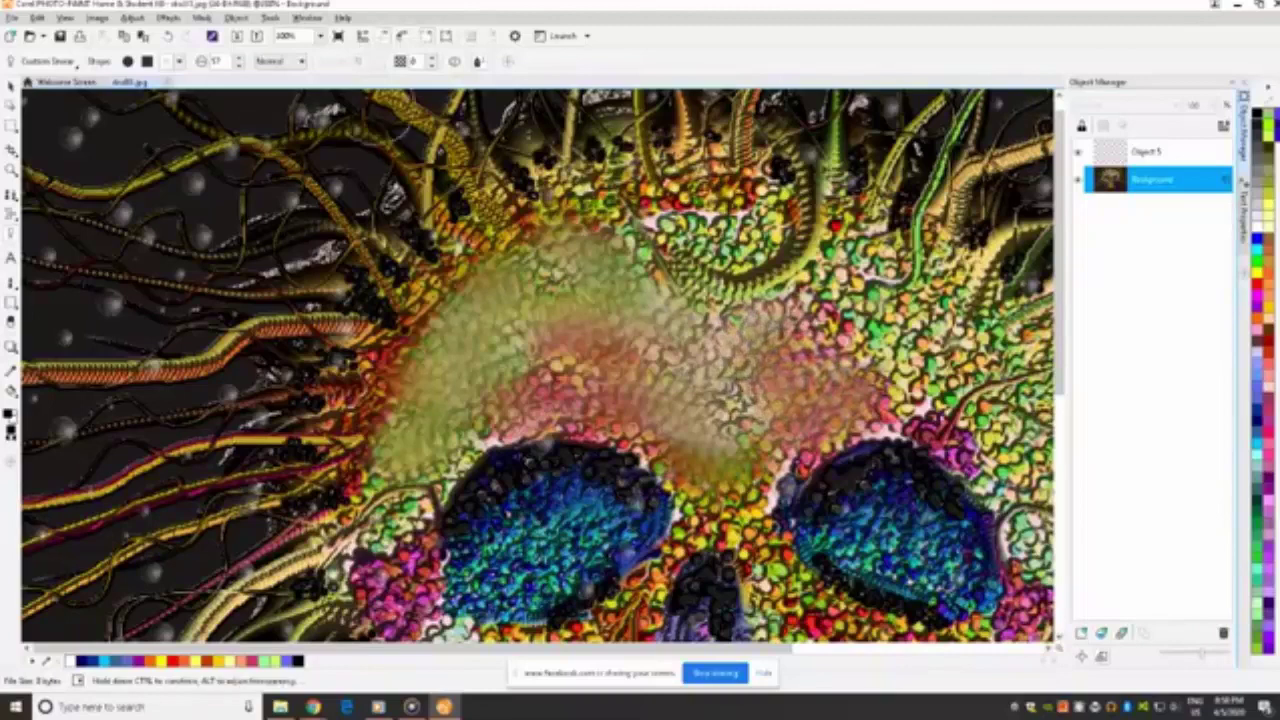
left_click(10, 170)
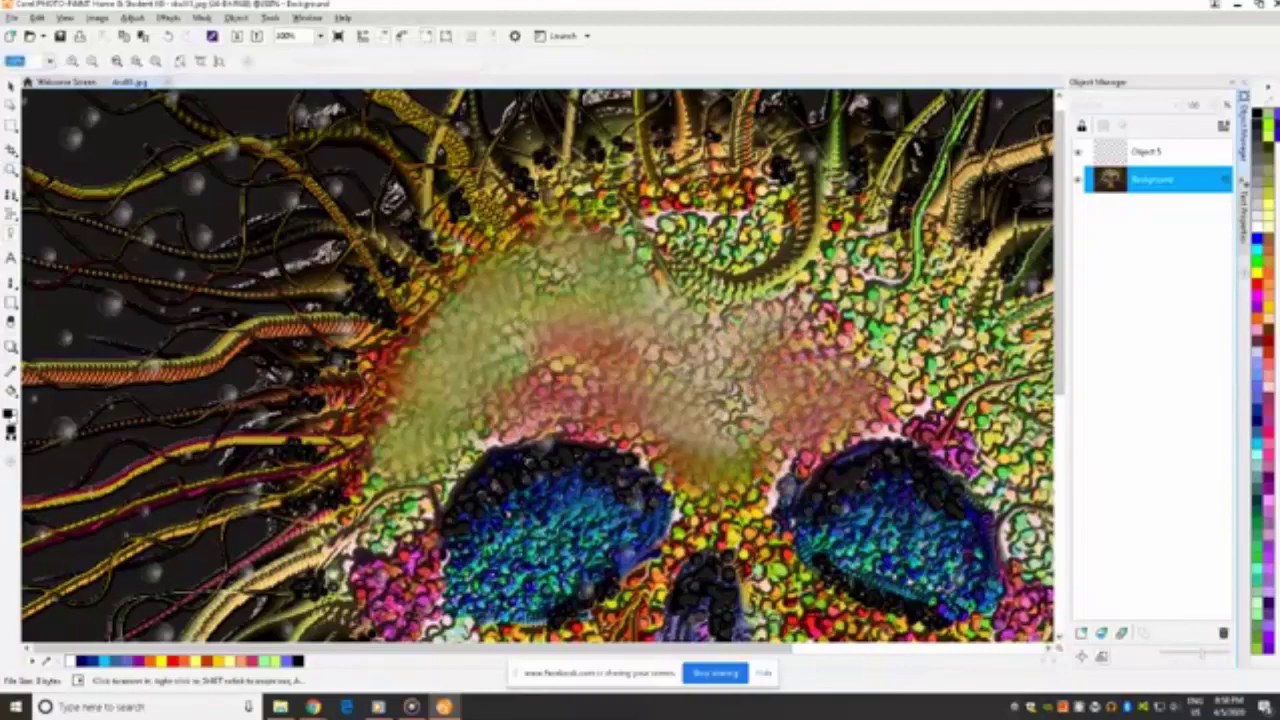
right_click(524, 318)
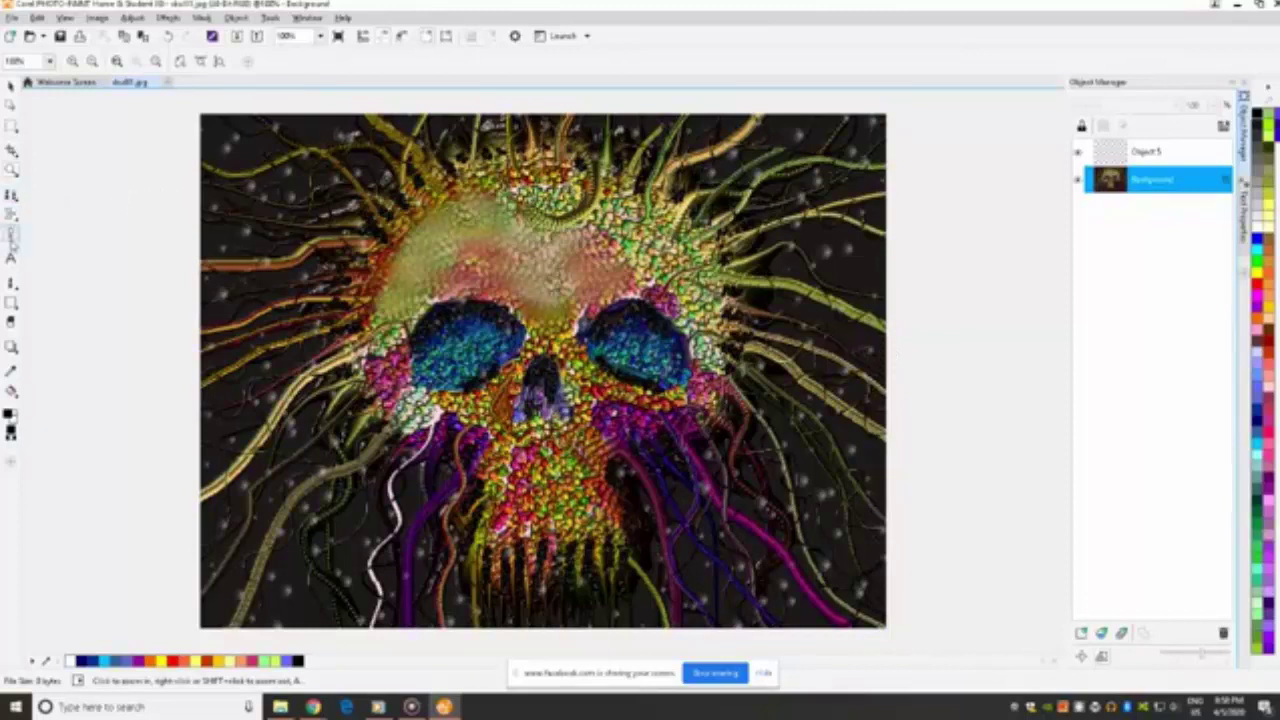
Smear the remaining dots around the outer forehead, cheeks, jaw and crown of the skull.
left_click(11, 232)
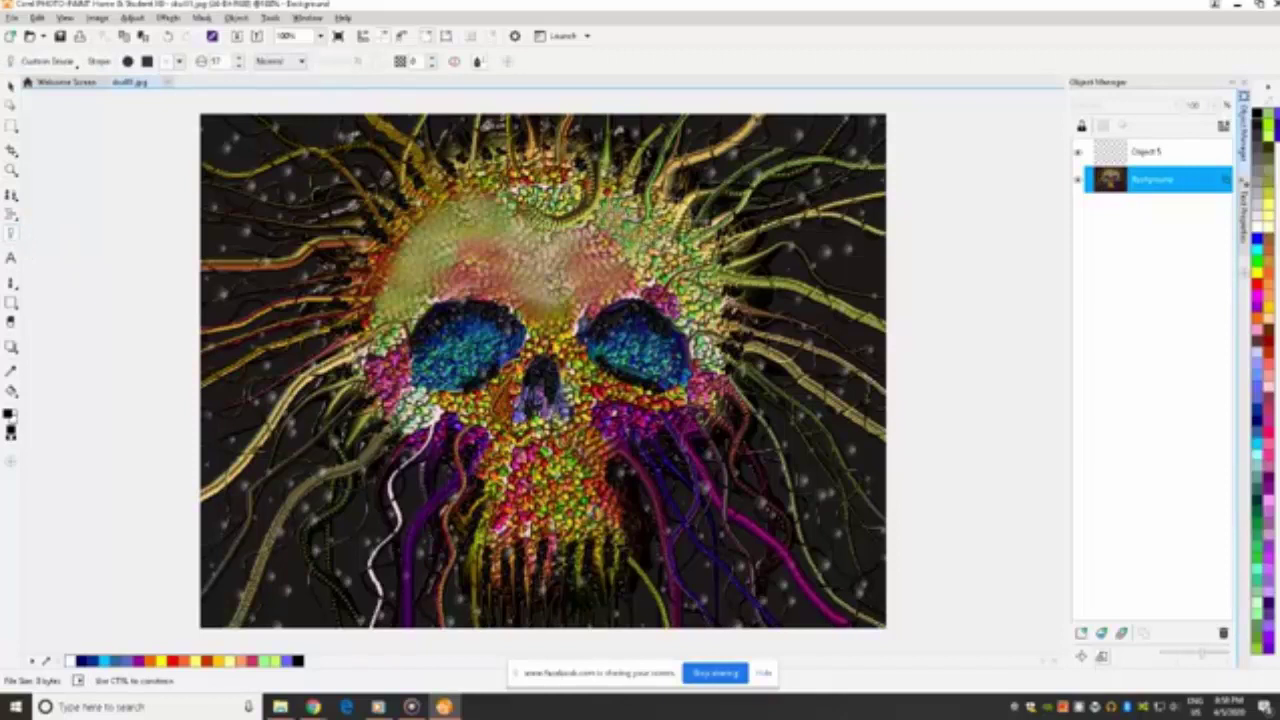
mouse_move(672, 262)
left_mouse_down()
mouse_move(650, 278)
mouse_move(697, 296)
mouse_move(708, 340)
left_mouse_up()
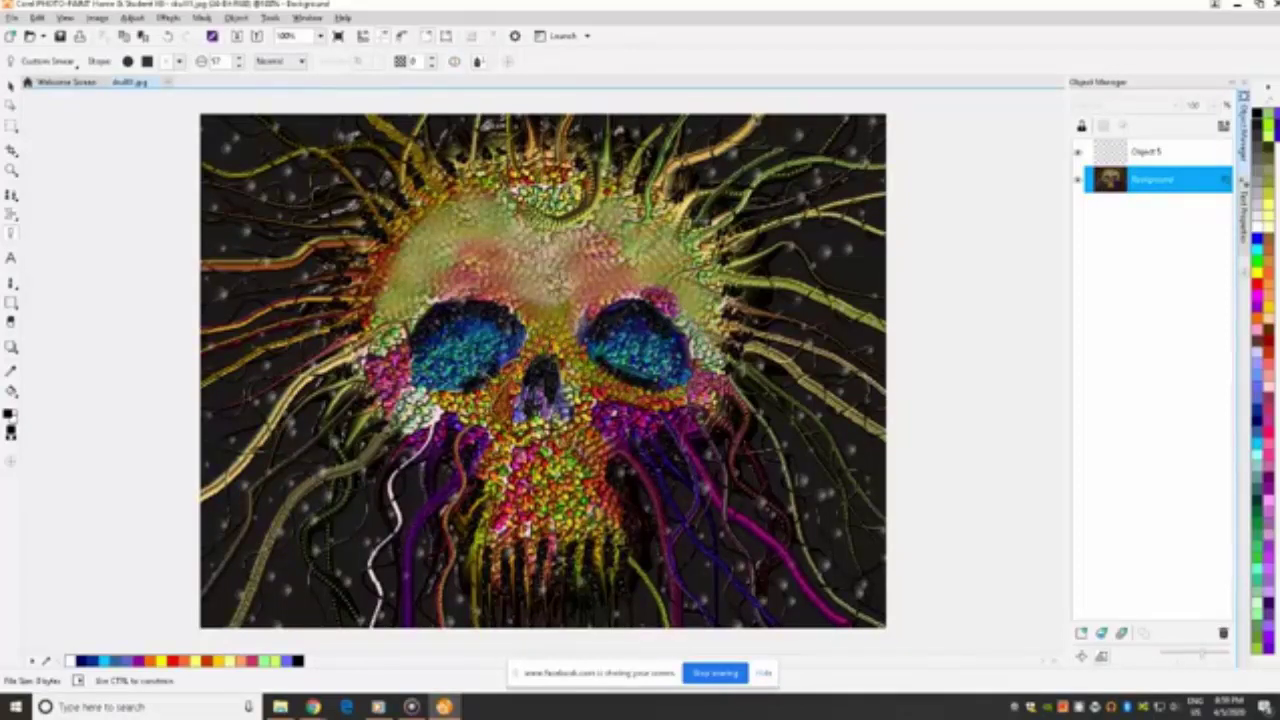
mouse_move(388, 356)
left_mouse_down()
mouse_move(478, 434)
mouse_move(512, 484)
mouse_move(564, 480)
mouse_move(574, 460)
mouse_move(534, 430)
mouse_move(640, 432)
mouse_move(602, 426)
mouse_move(598, 486)
mouse_move(536, 524)
mouse_move(564, 520)
left_mouse_up()
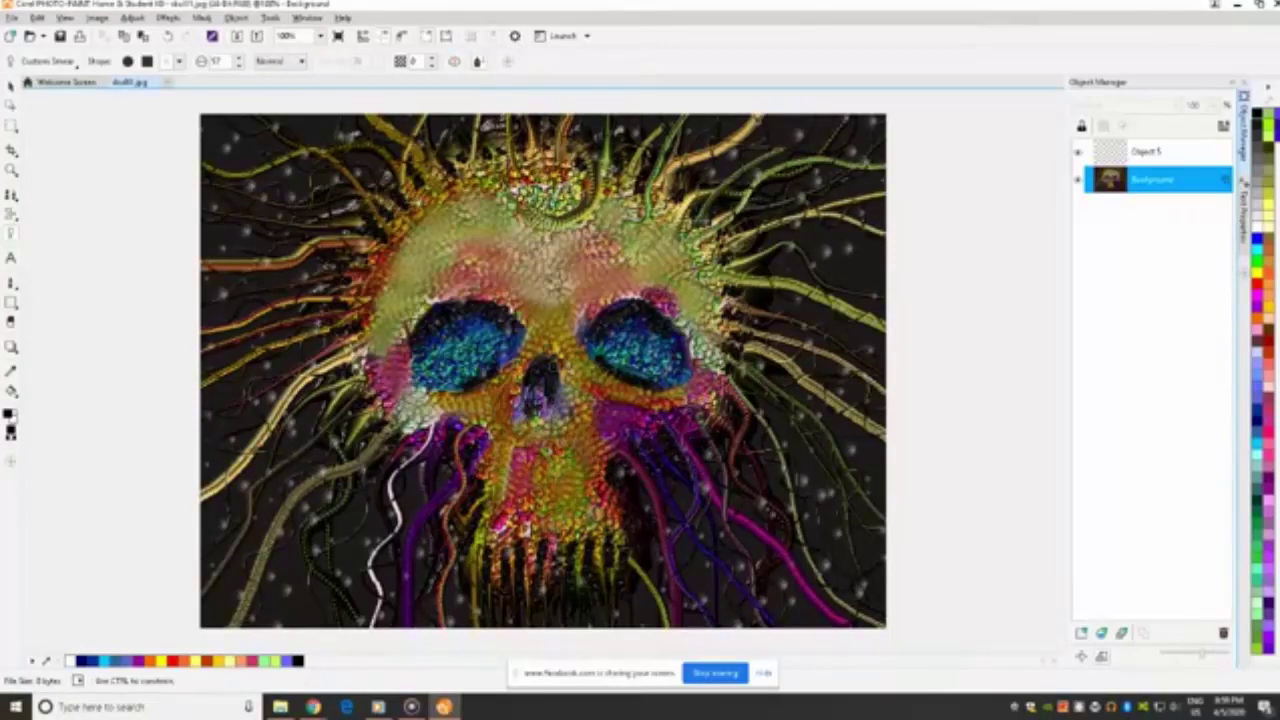
left_click_drag(523, 192, 560, 195)
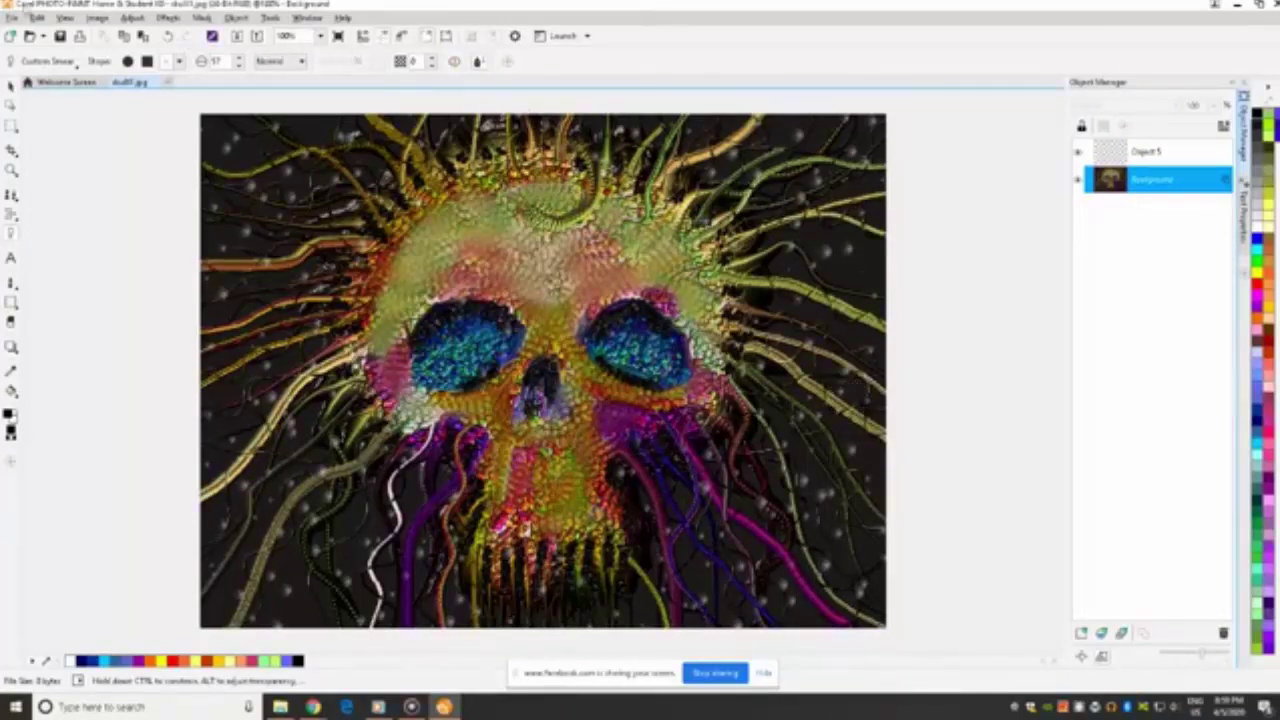
Undo all the smear strokes over the skull's forehead, cheeks and jaw.
left_click(37, 18)
left_click(45, 35)
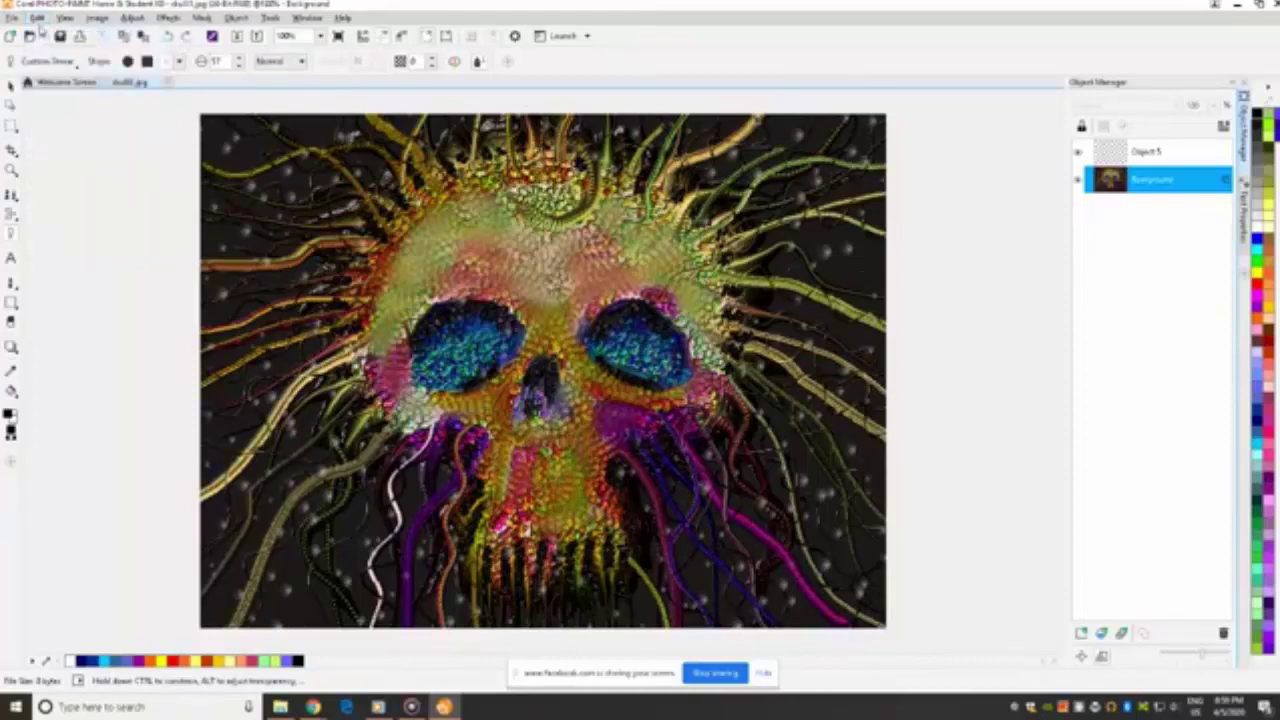
left_click(37, 18)
left_click(45, 35)
left_click(37, 18)
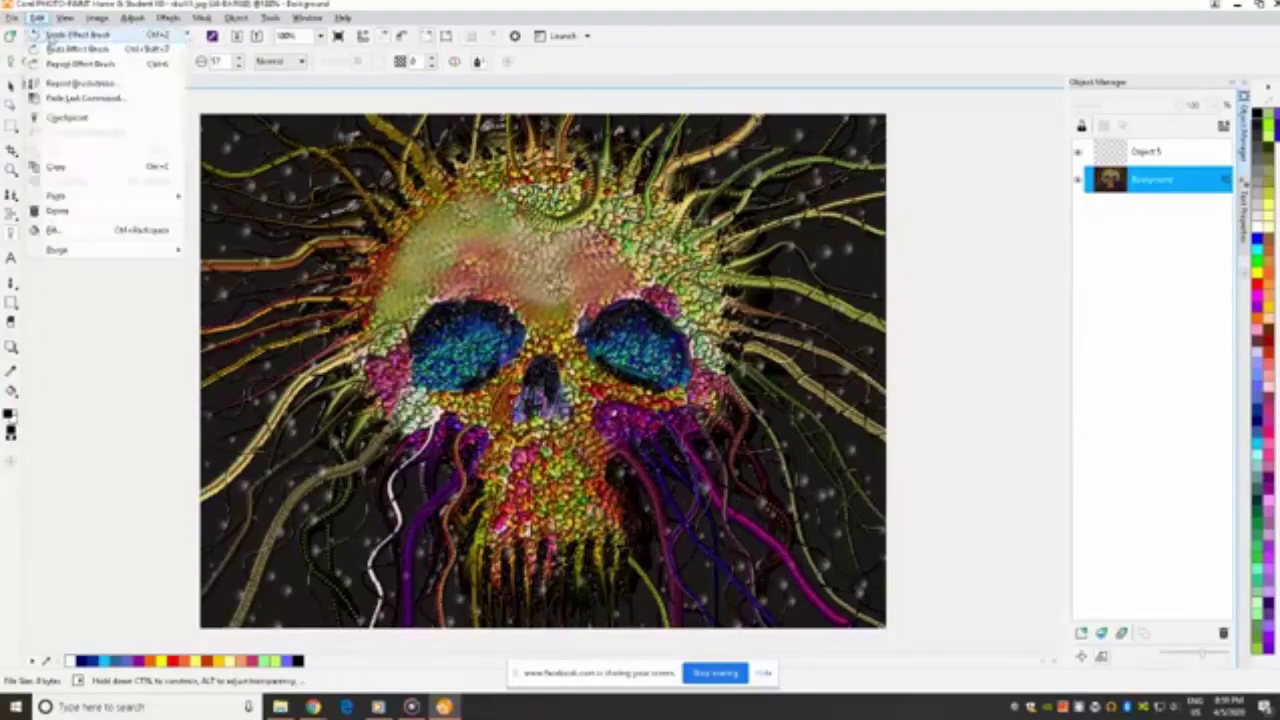
left_click(45, 35)
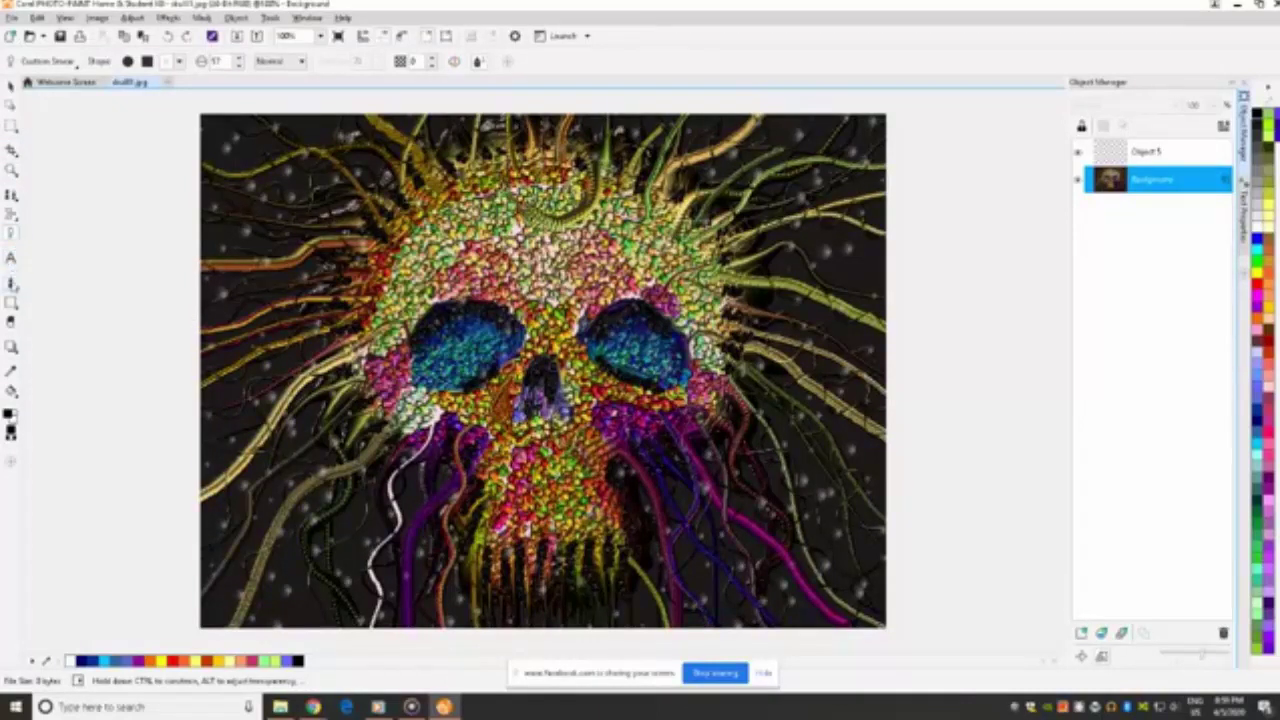
Try painting white pencil highlights inside the skull's two blue eye sockets.
left_click(12, 284)
left_click(1256, 228)
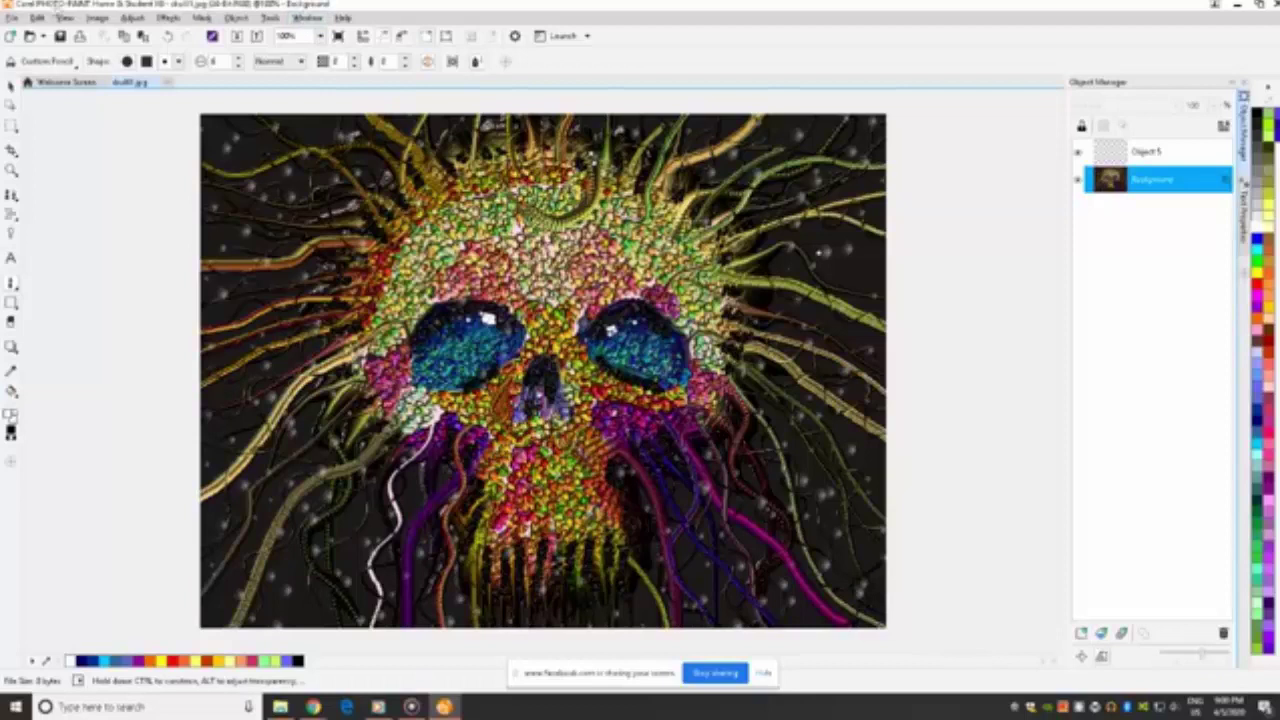
Undo the white pencil strokes one by one until both eye sockets are free of highlights.
left_click(36, 18)
left_click(52, 36)
left_click(37, 17)
left_click(42, 34)
left_click(37, 18)
left_click(46, 35)
left_click(37, 17)
left_click(42, 35)
left_click(37, 17)
left_click(42, 35)
left_click(37, 17)
left_click(45, 35)
left_click(37, 17)
left_click(43, 35)
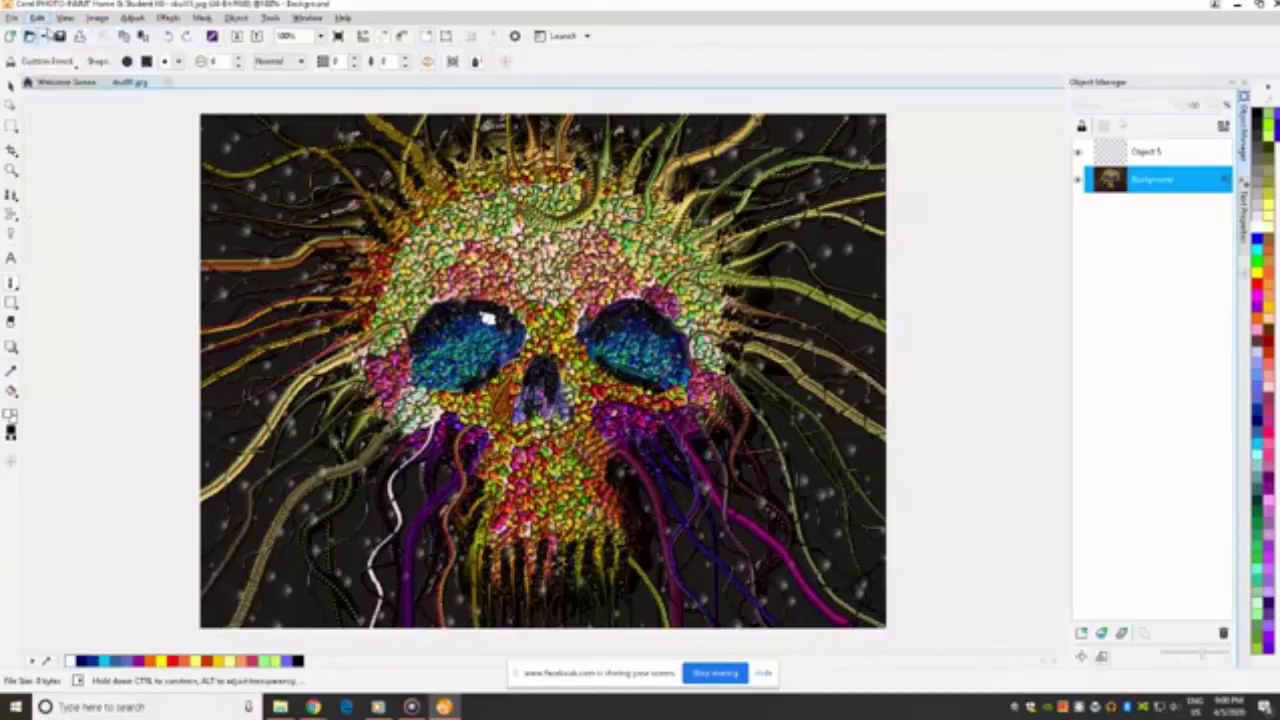
left_click(37, 17)
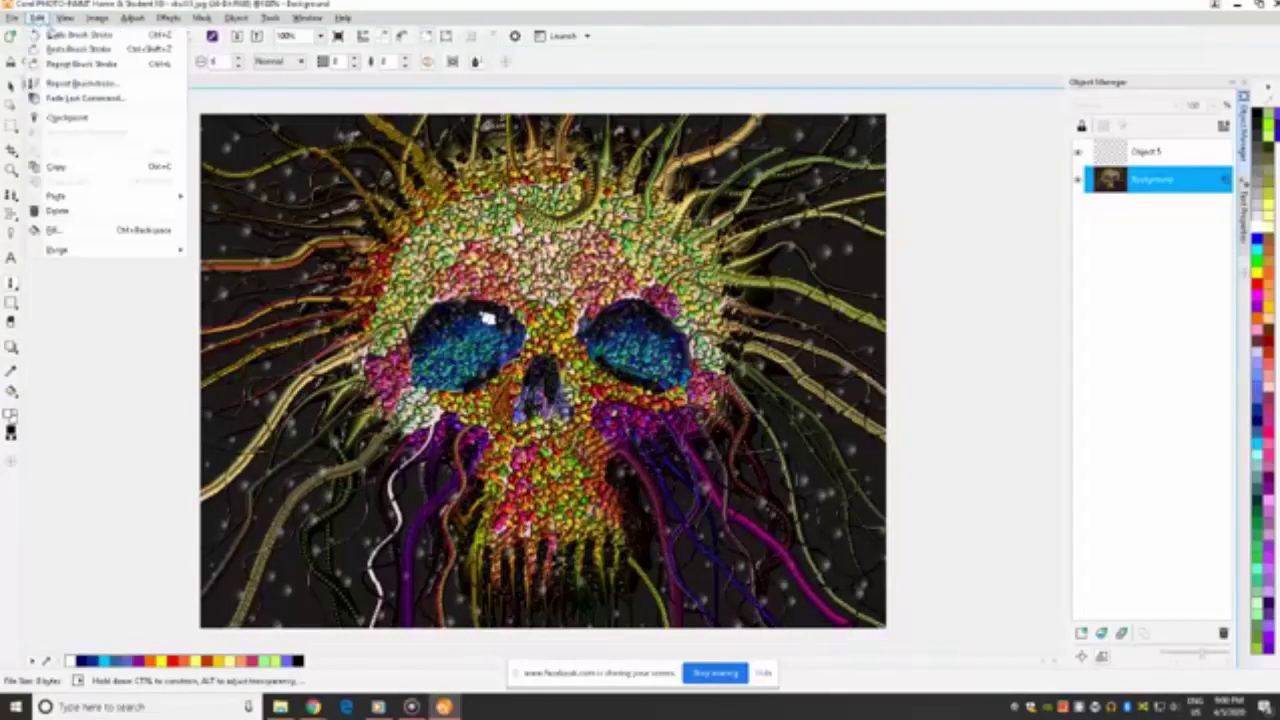
left_click(42, 35)
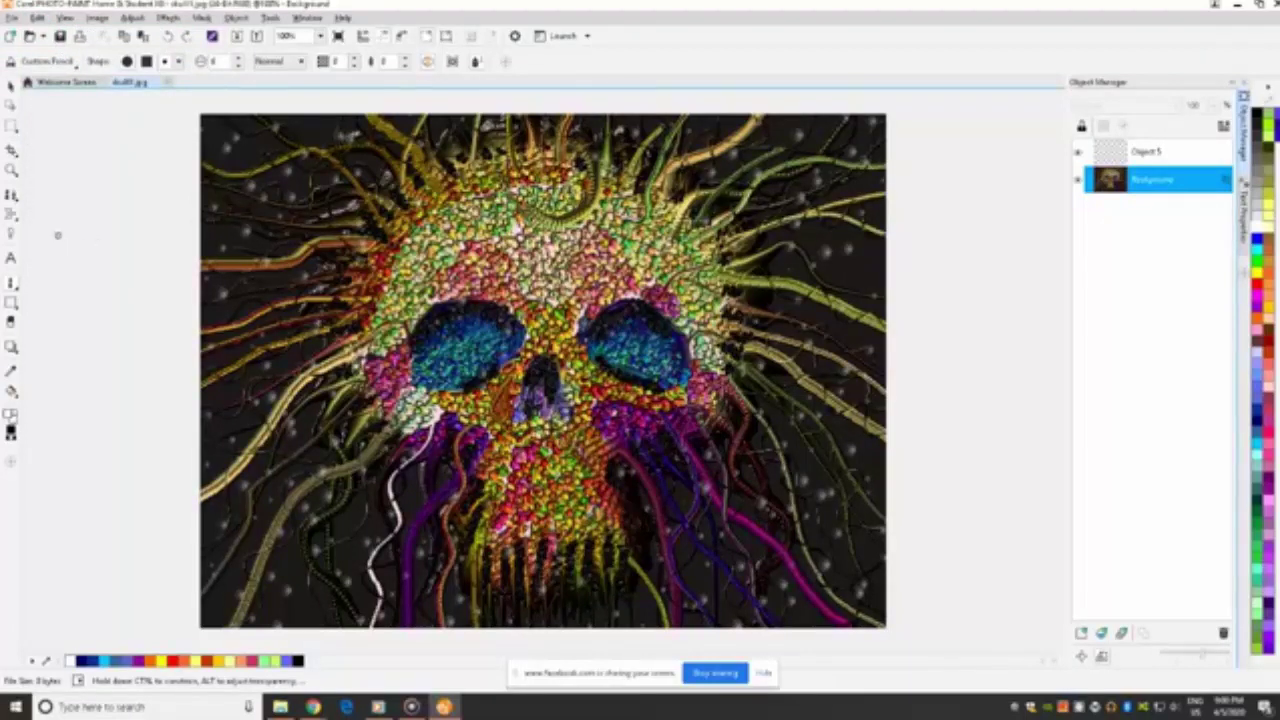
left_click(13, 19)
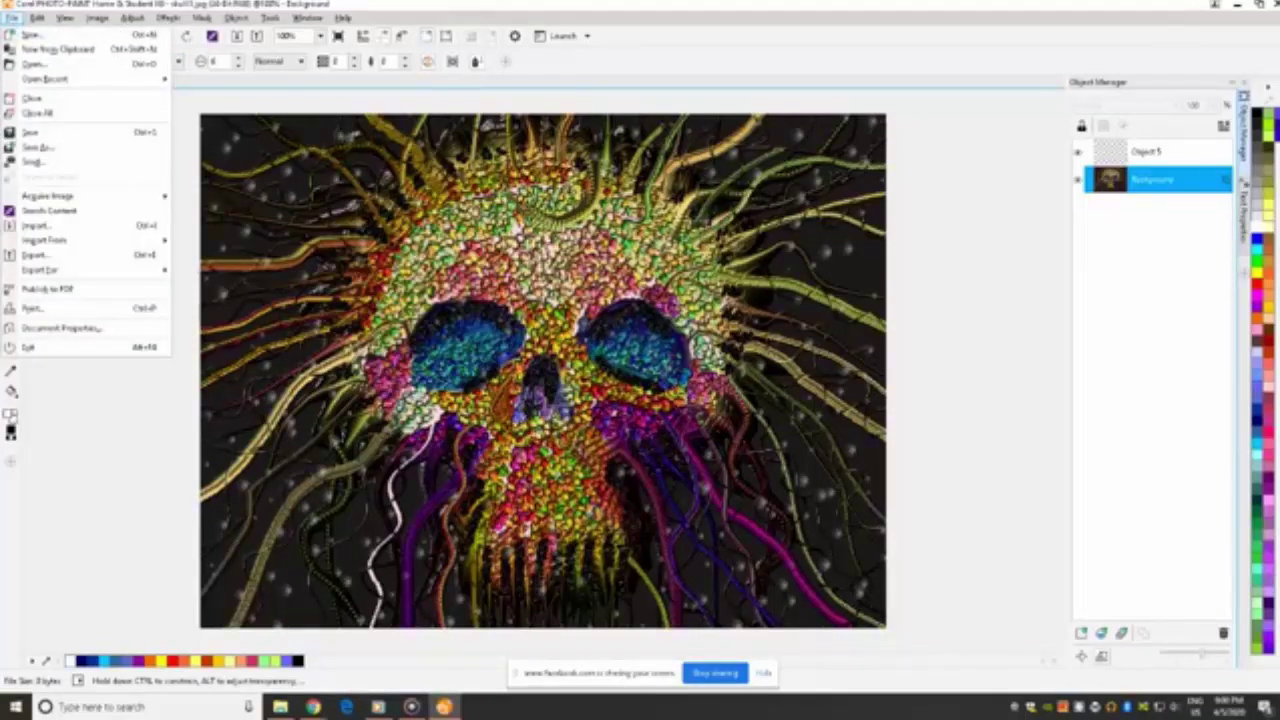
key("Escape")
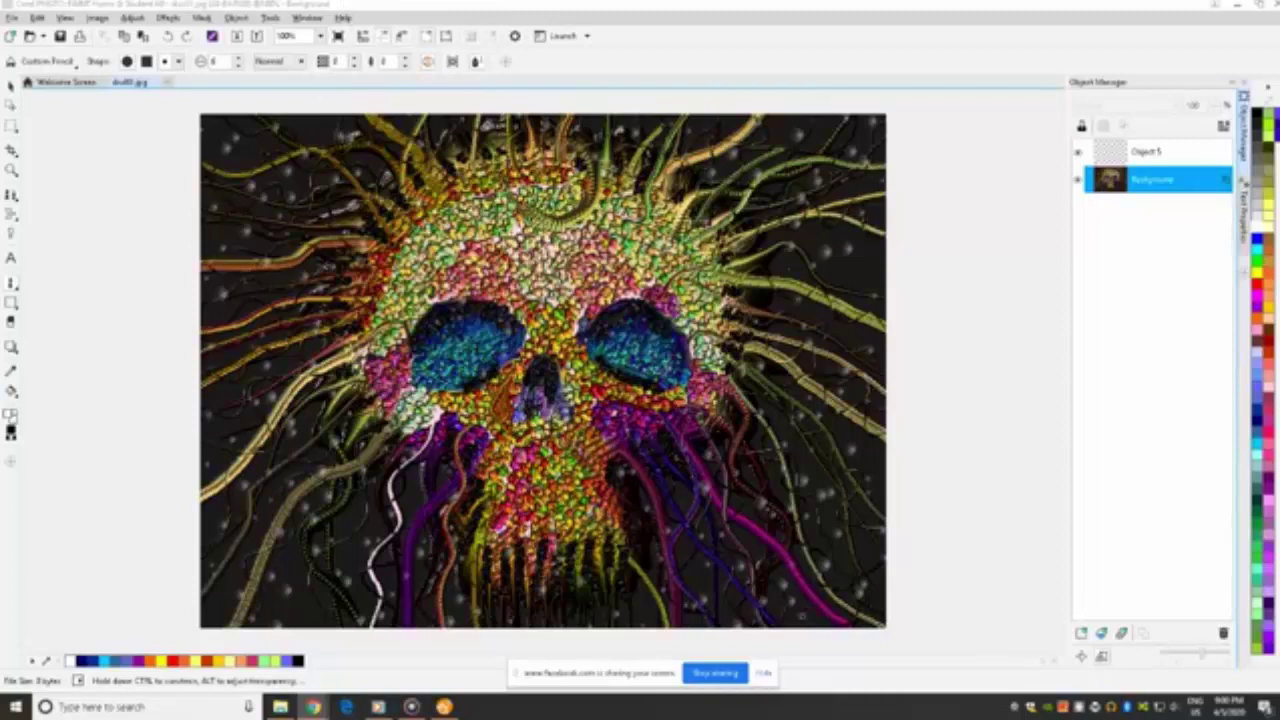
left_click(805, 619)
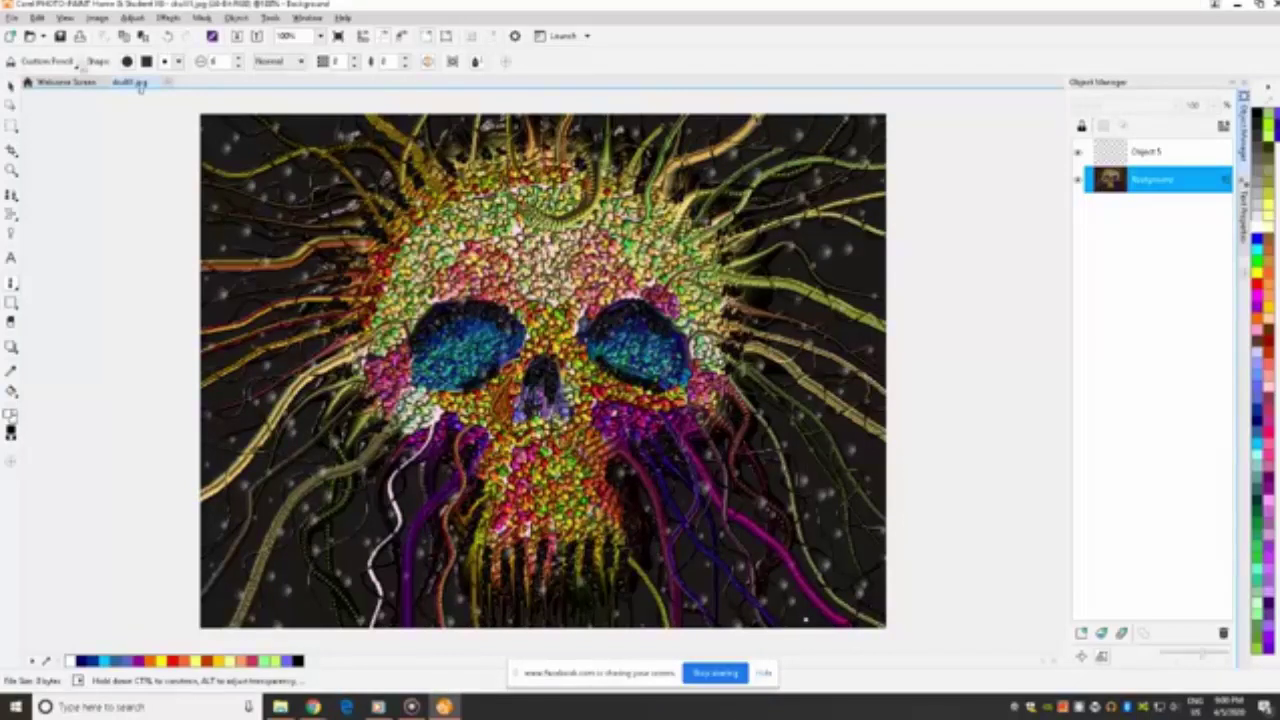
left_click(10, 19)
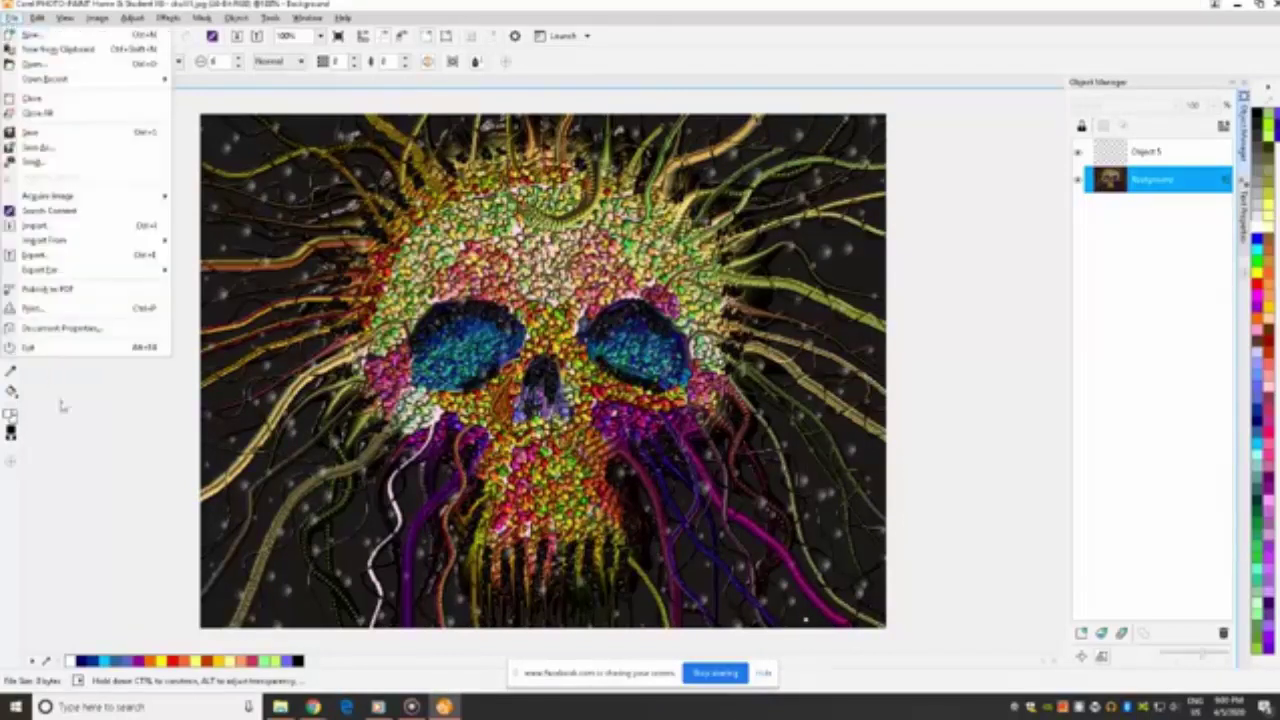
left_click(34, 432)
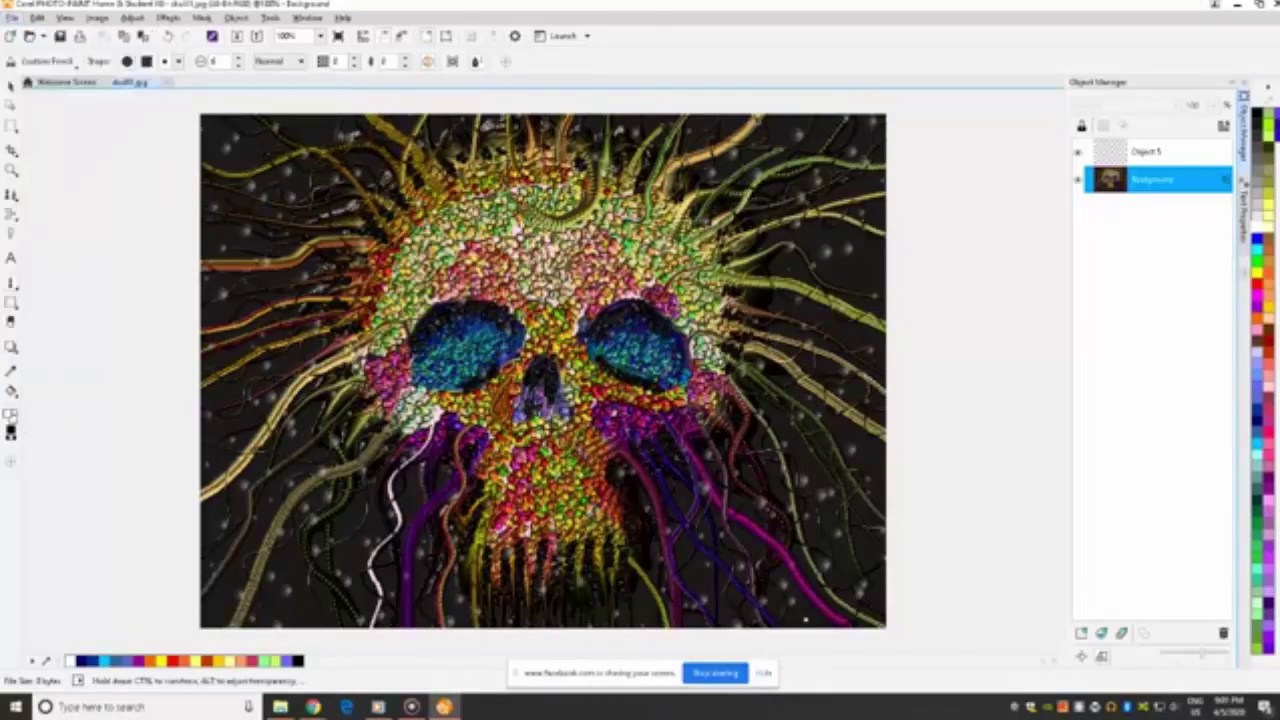
key("alt+Tab")
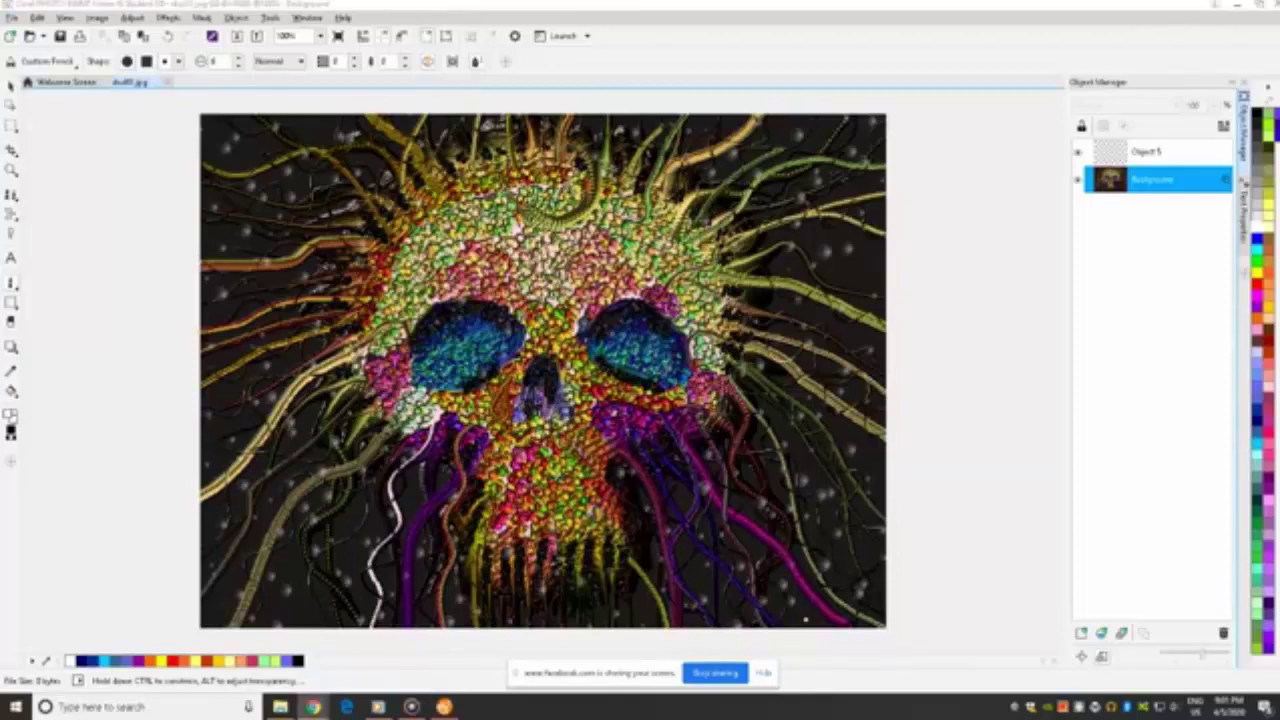